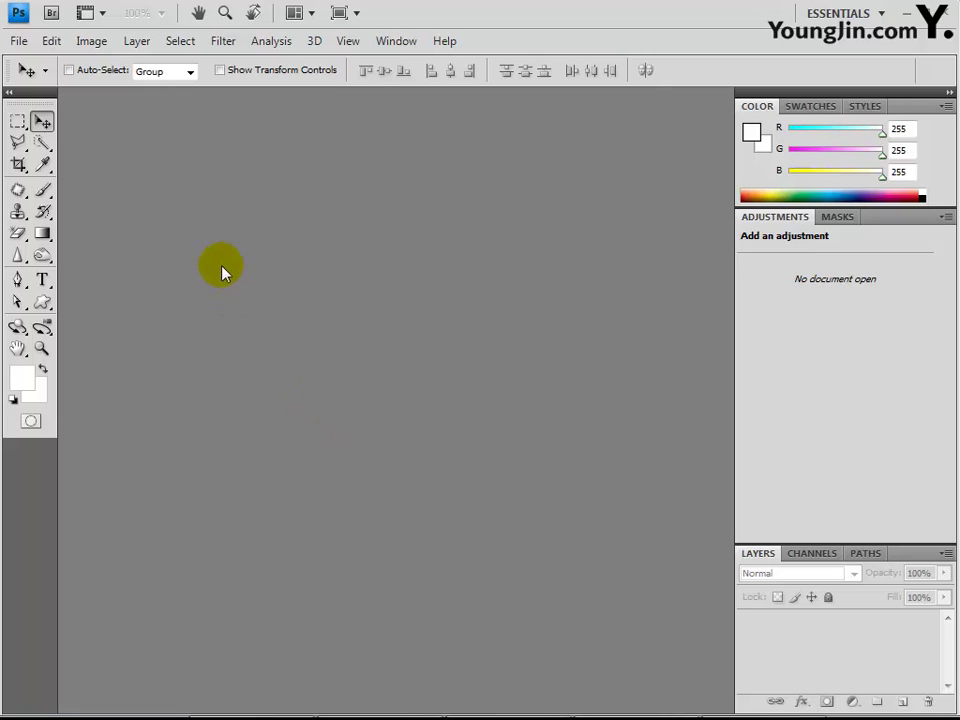
- Start a new document named with the candidate's registration number, the name placeholder and the suffix 4, separated by hyphens
click(19, 43)
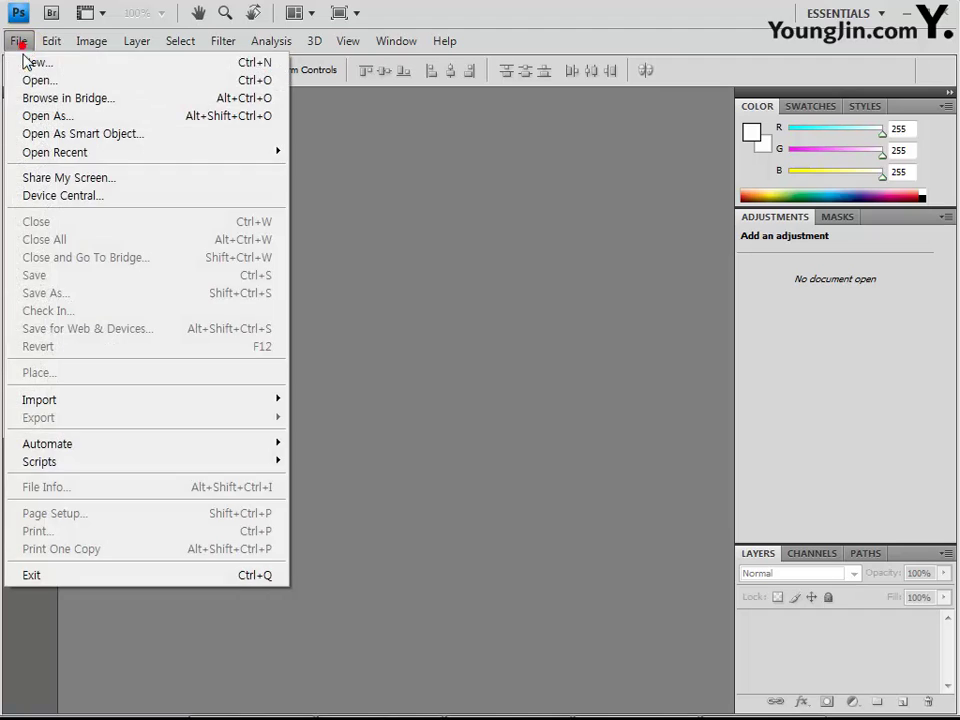
click(27, 64)
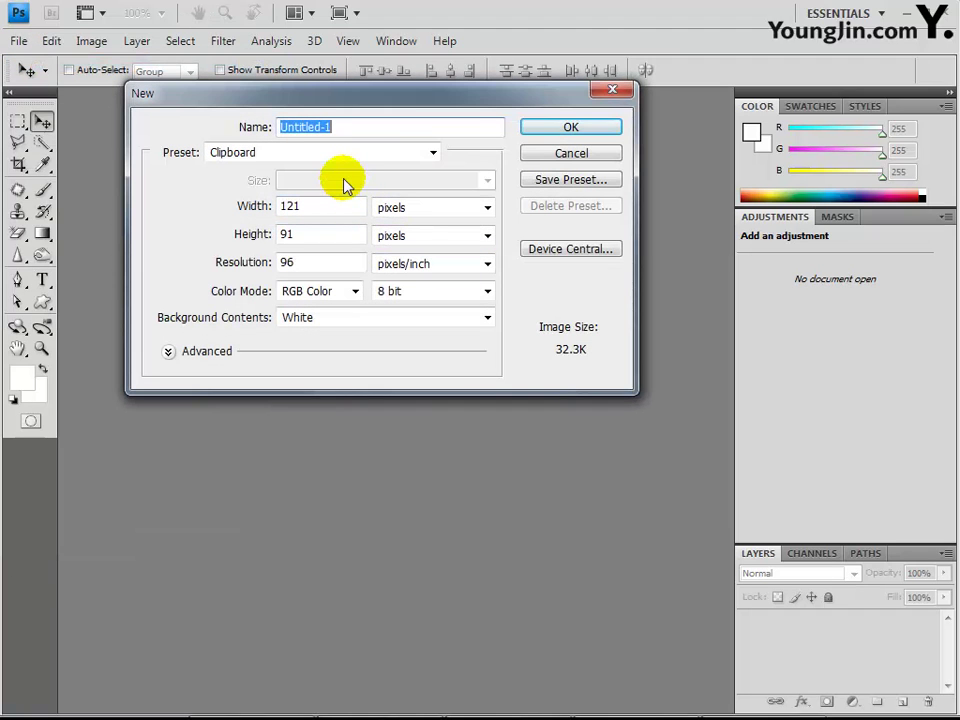
text(G)
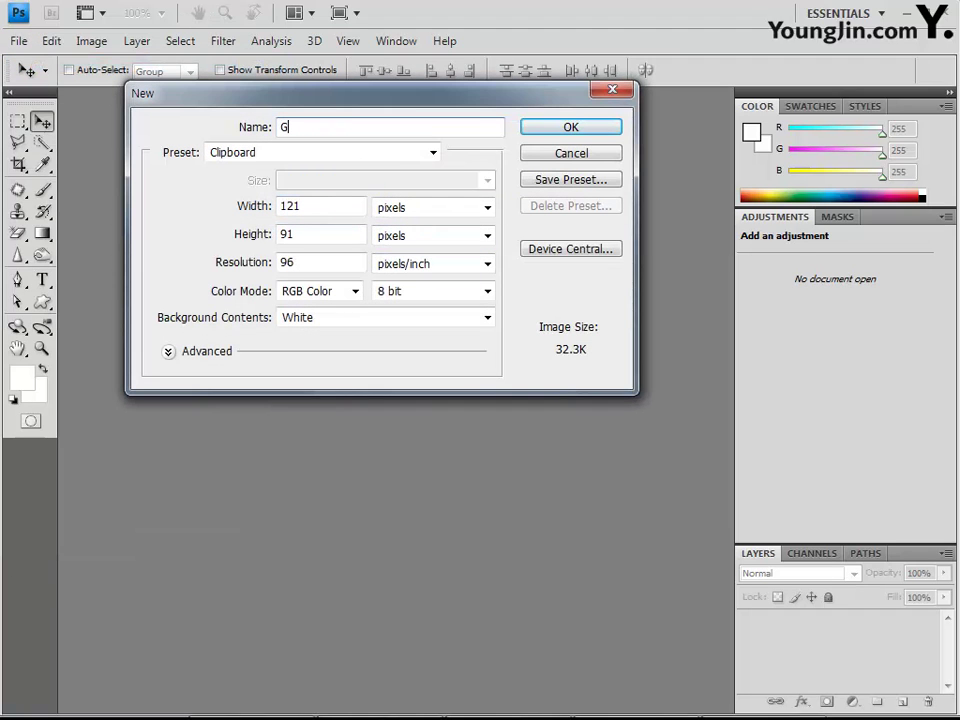
text(123456789)
text(-)
text(0)
text(름-)
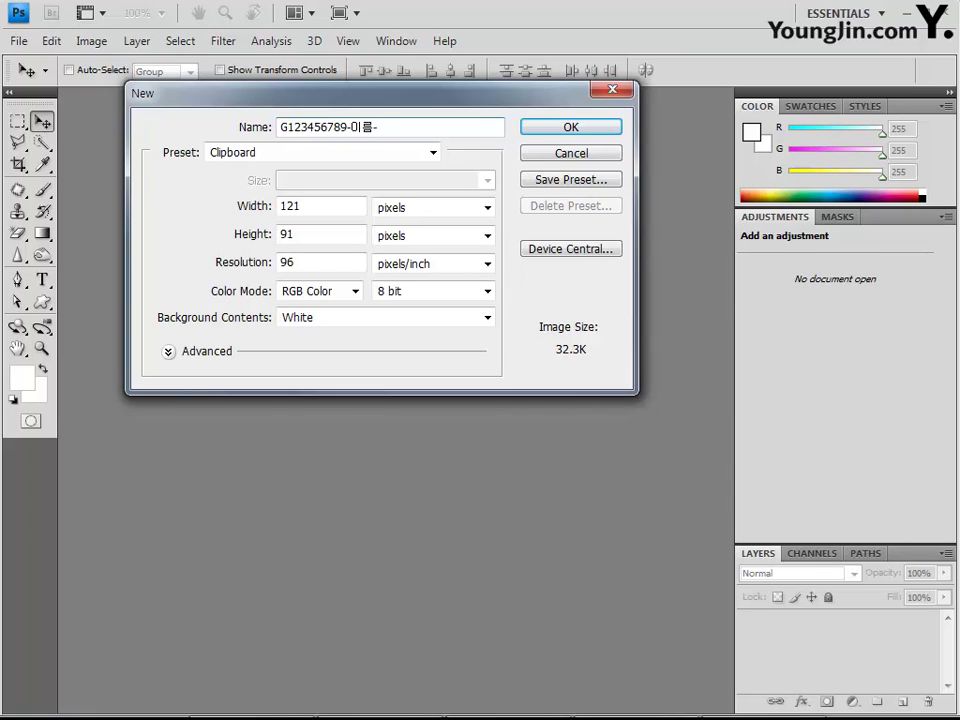
text(4)
- Set the new document to 600 pixels wide, 400 pixels high and 72 pixels/inch, and create it
key(Tab)
key(Tab)
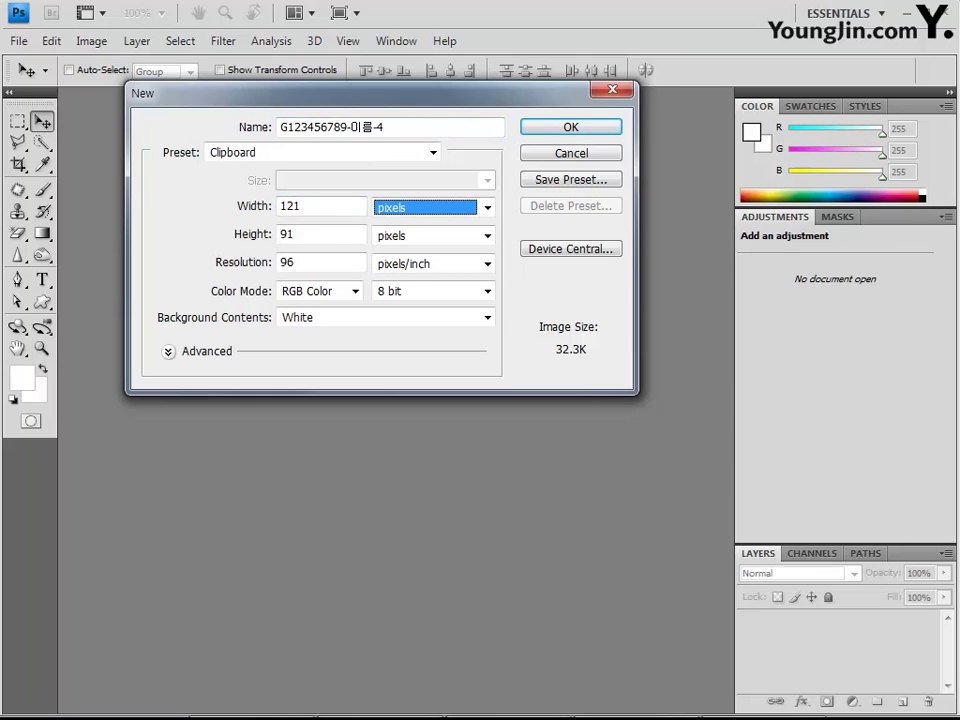
key(shift+Tab)
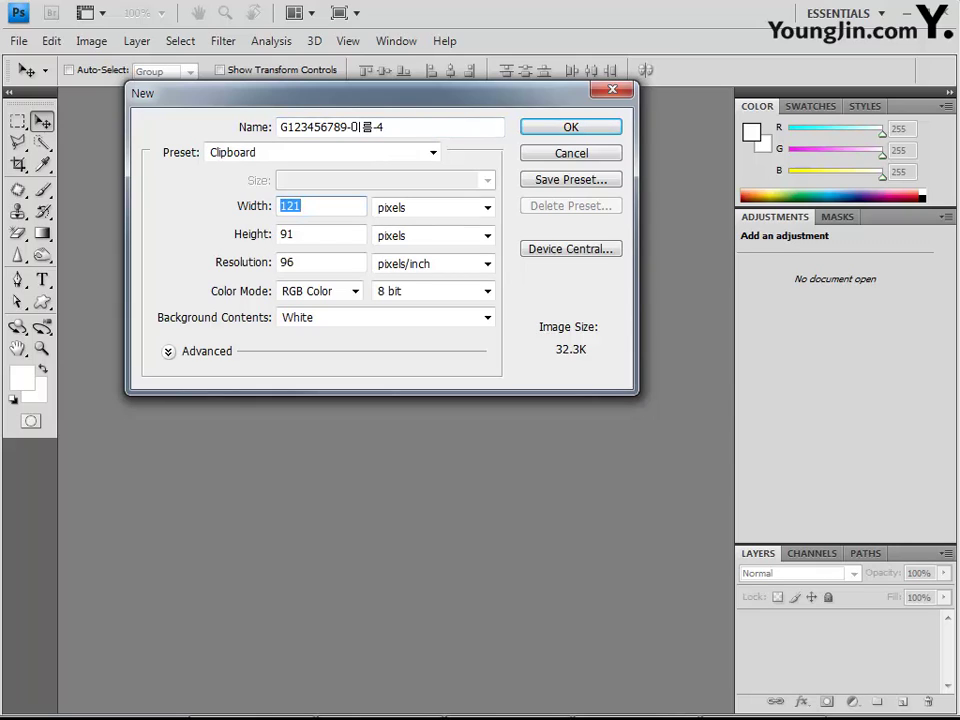
text(600)
key(Tab)
key(Tab)
text(400)
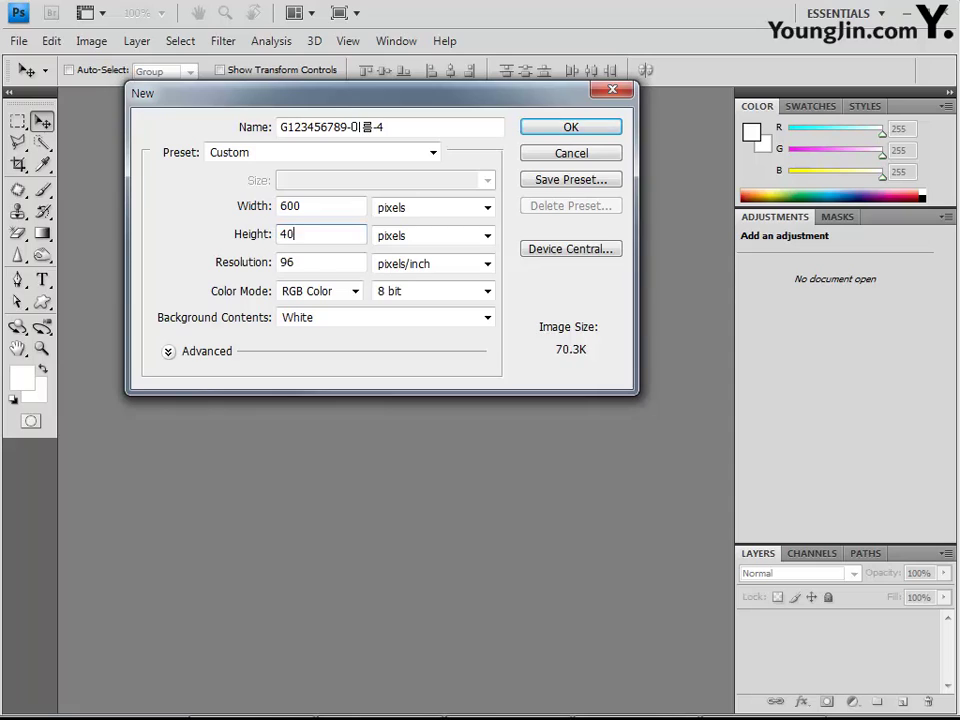
key(Tab)
key(Tab)
text(72)
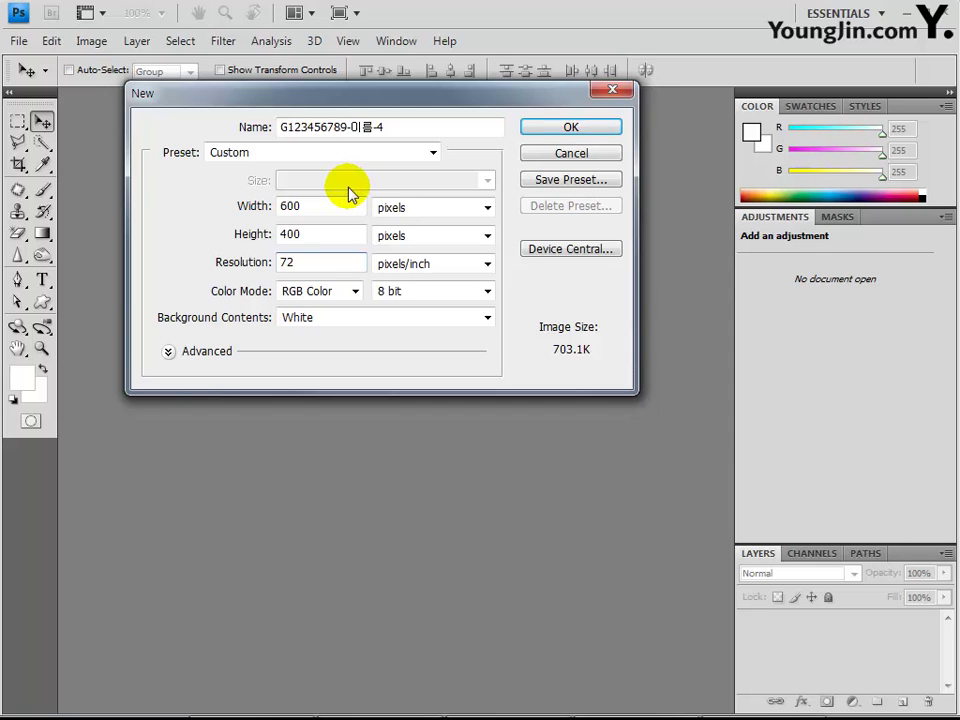
key(Return)
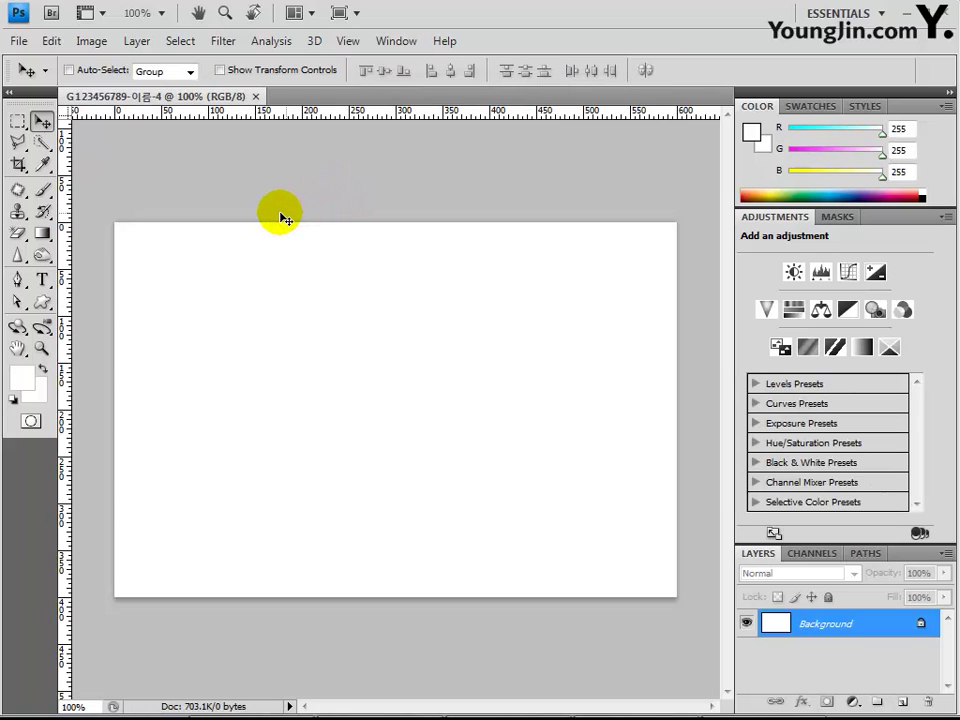
- Add vertical guides at 100 px and 200 px on the blank canvas
click(349, 41)
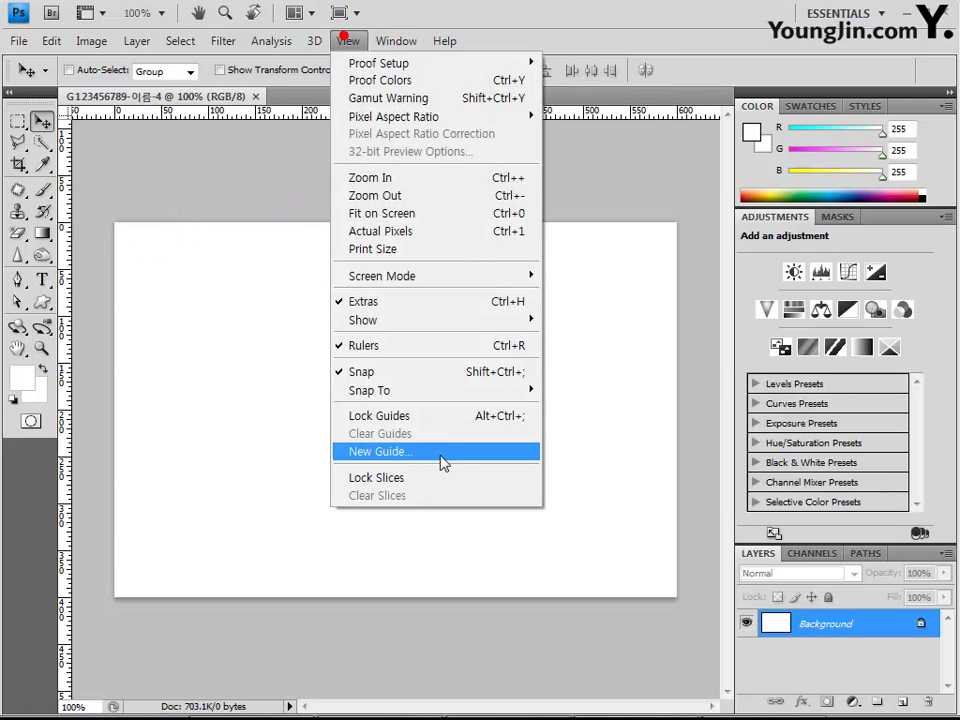
click(414, 452)
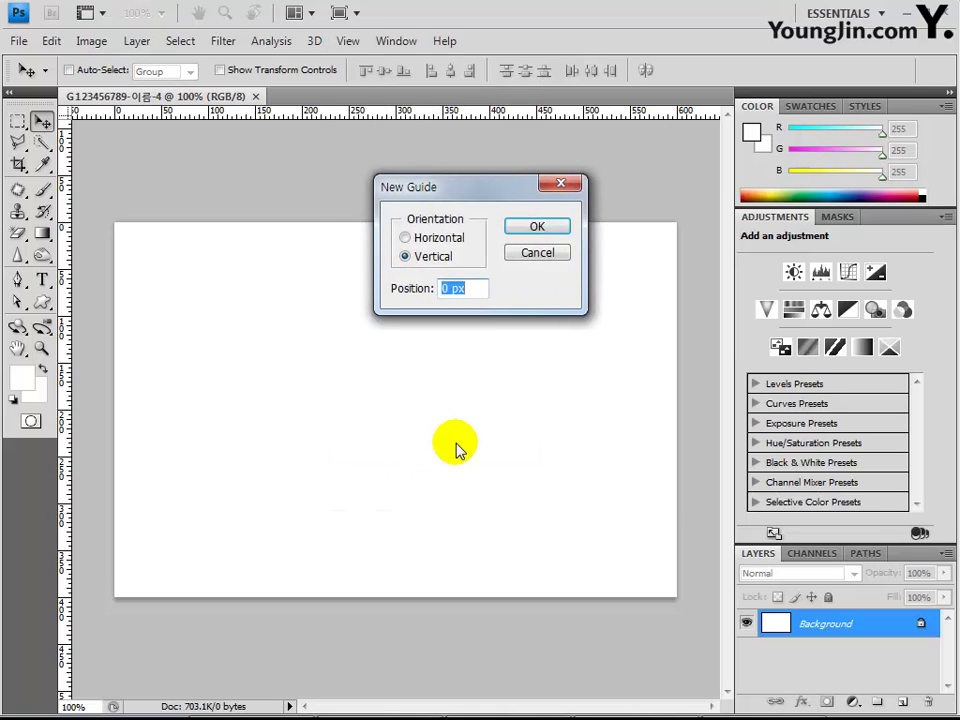
text(10)
key(Return)
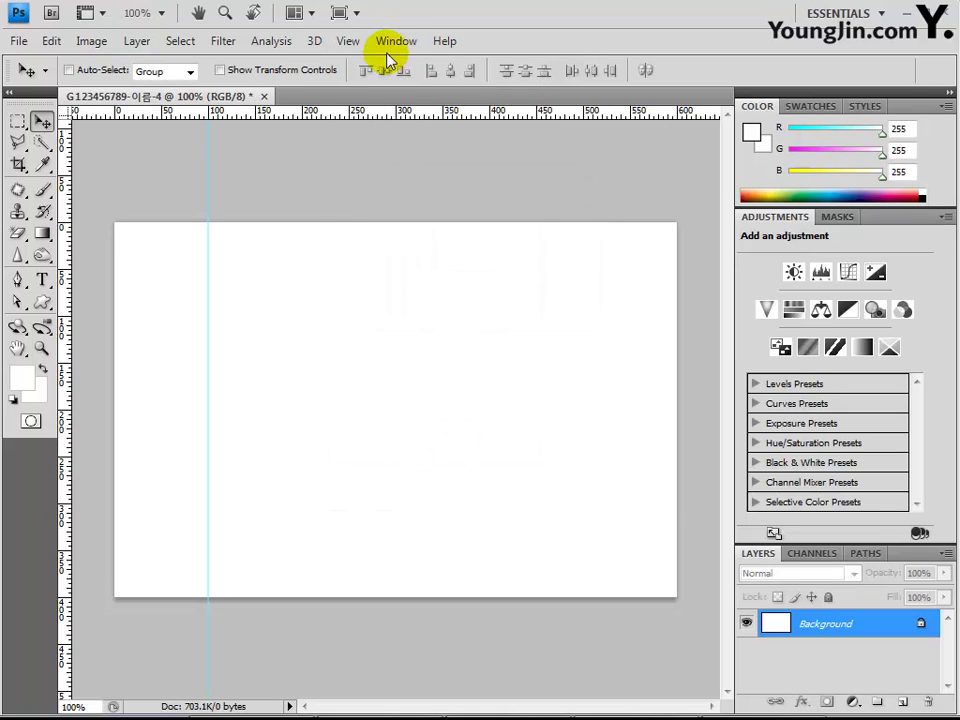
click(348, 41)
click(422, 450)
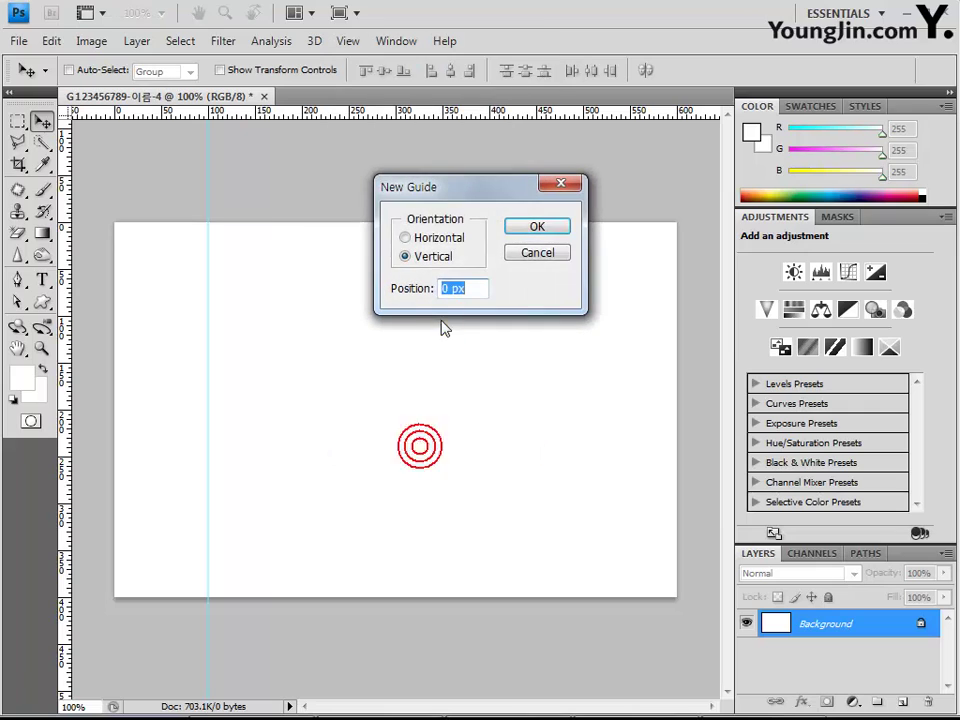
text(20)
key(Return)
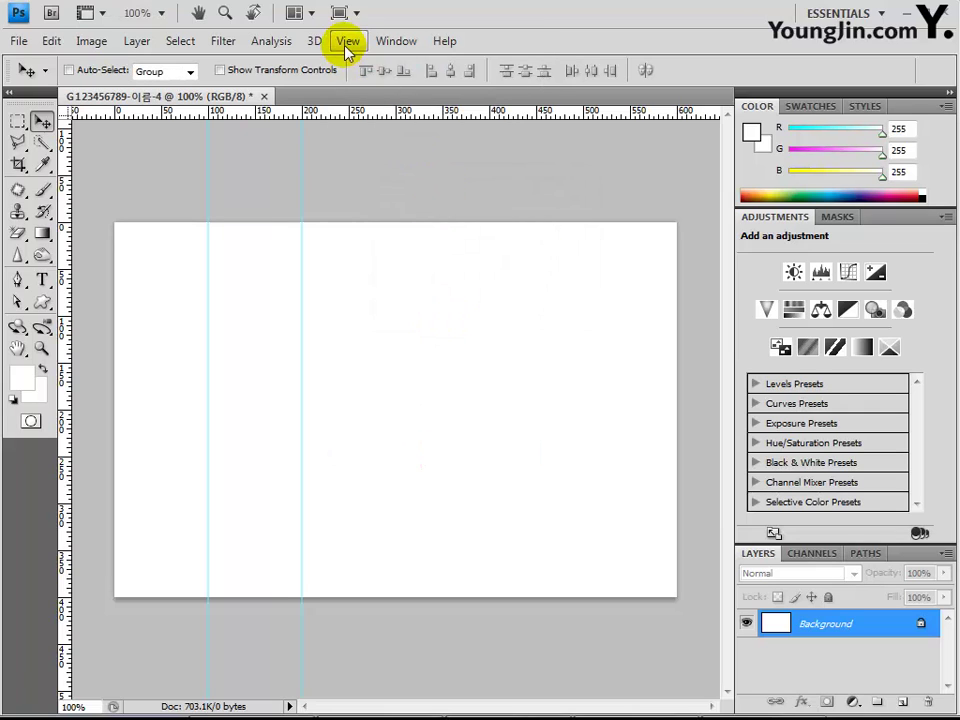
- Add three more vertical guides at 300 px, 400 px and 500 px
click(347, 42)
click(378, 452)
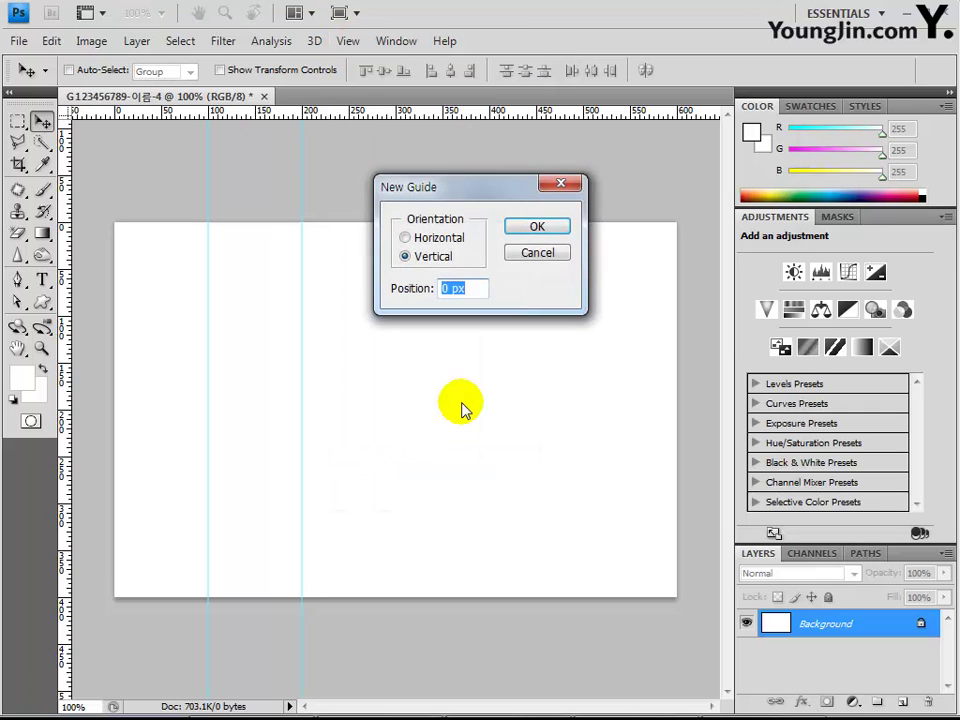
text(30)
key(Return)
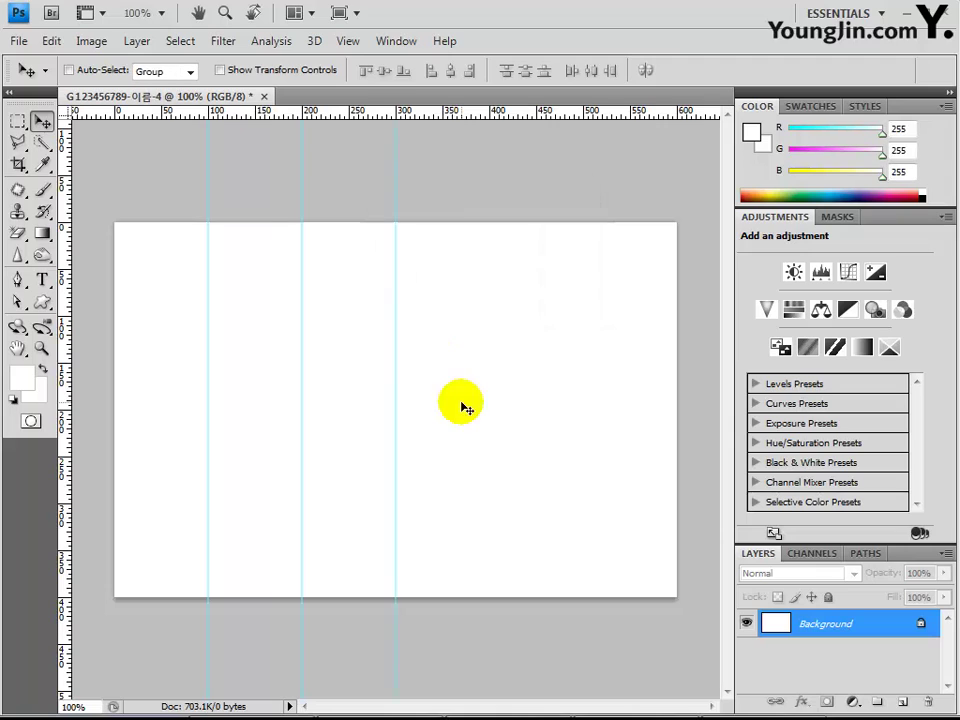
click(350, 42)
click(393, 452)
text(40)
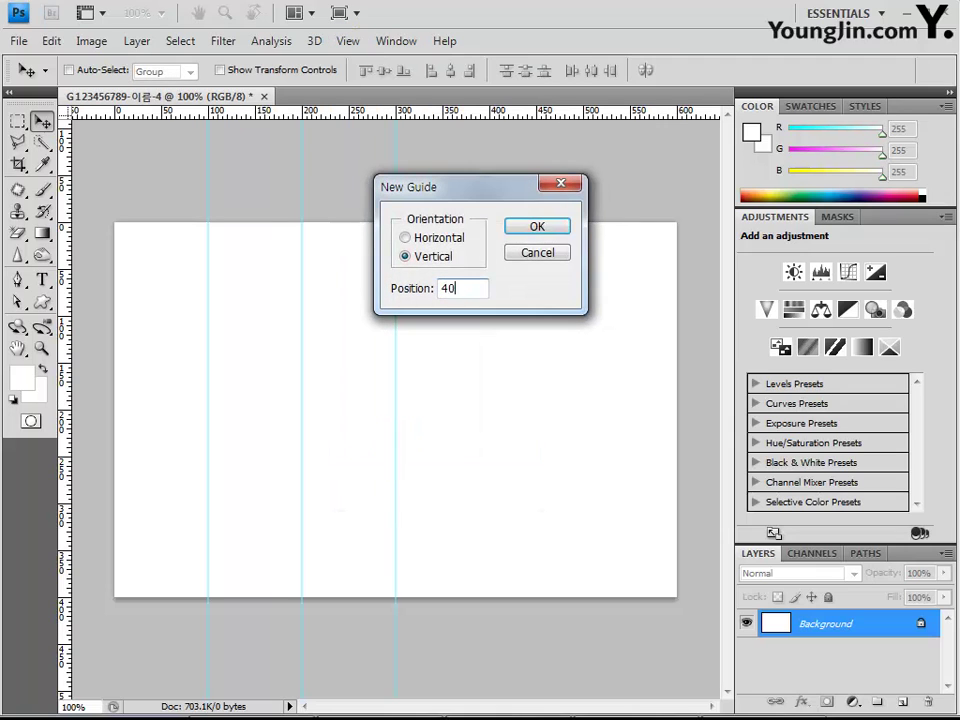
key(Return)
click(346, 42)
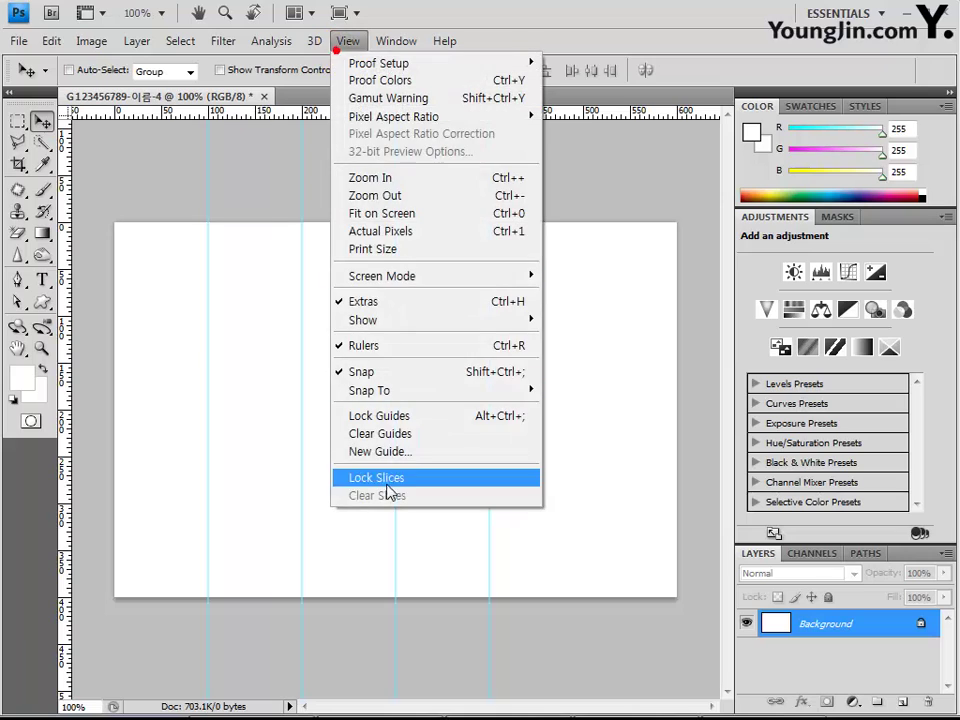
click(383, 452)
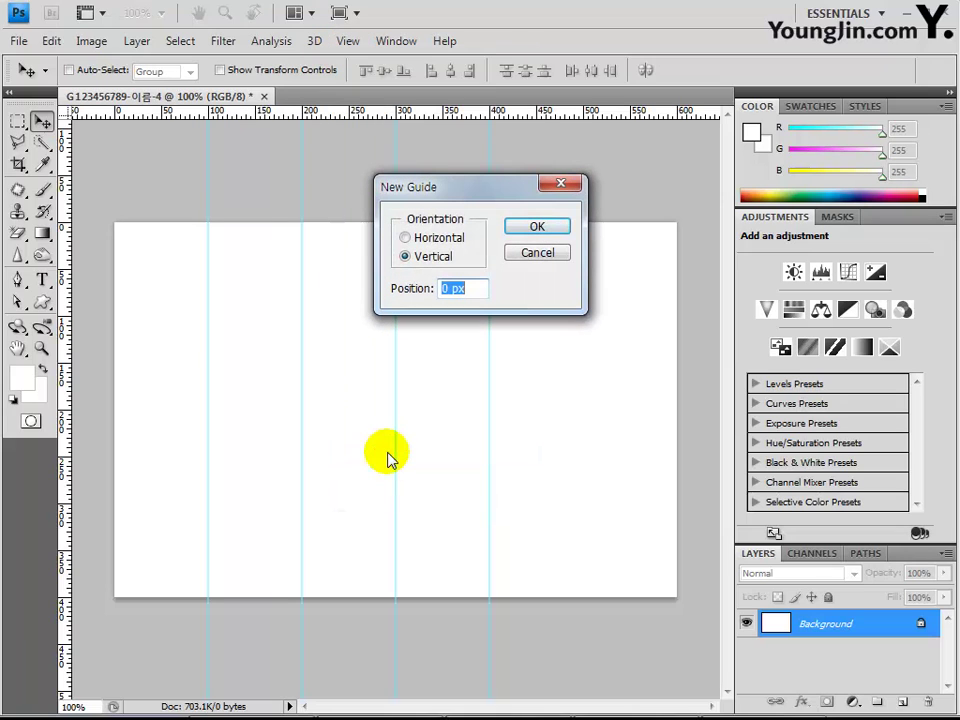
text(50)
key(Return)
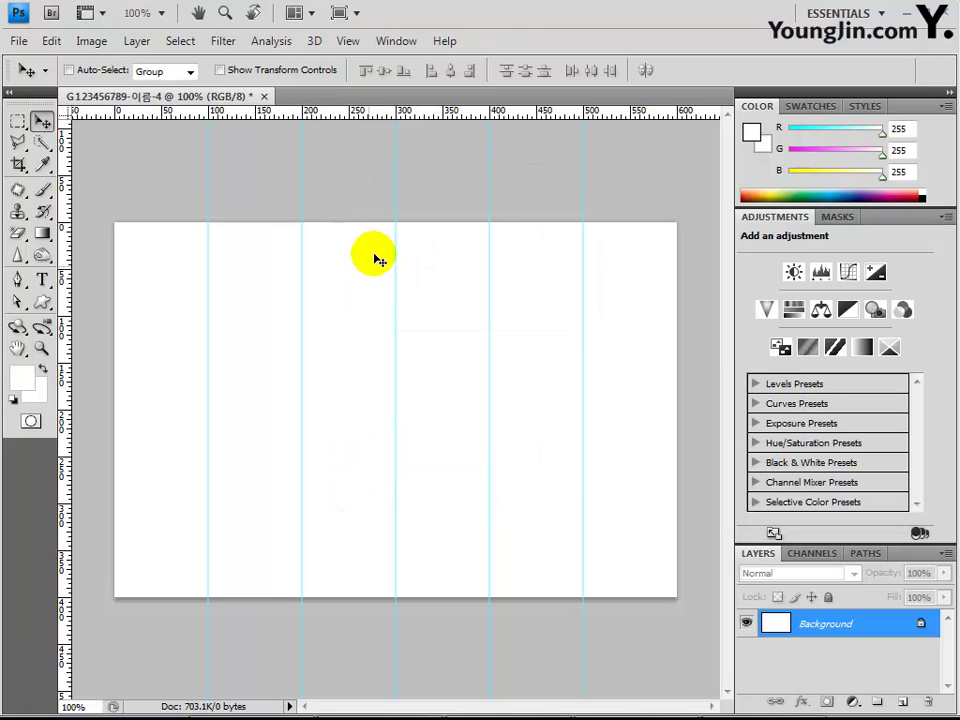
- Place horizontal guides across the canvas at 100, 200 and 300 px
drag(410, 118, 398, 315)
drag(386, 120, 366, 410)
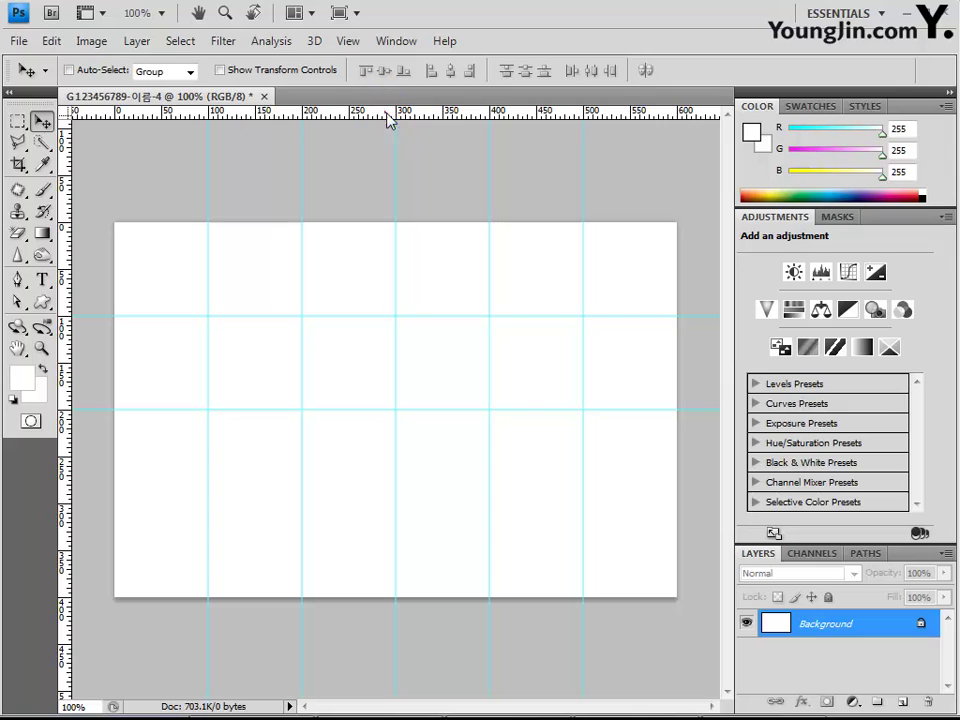
drag(386, 112, 386, 503)
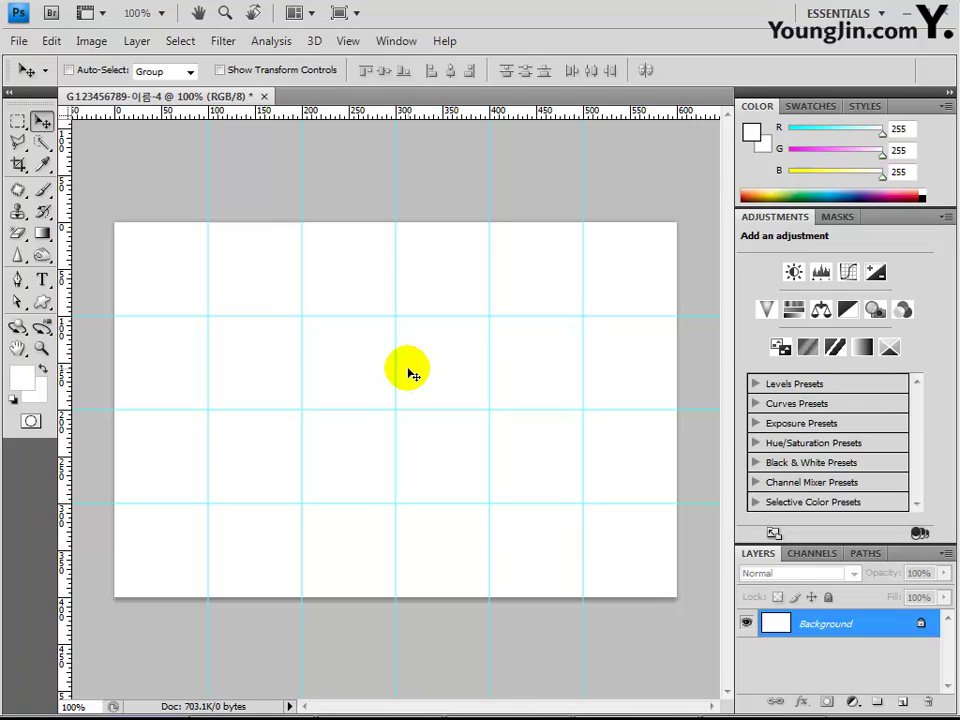
- Open all seven images from 1급-12.jpg to 1급-18.jpg in the Chapter05 folder
click(22, 45)
click(30, 79)
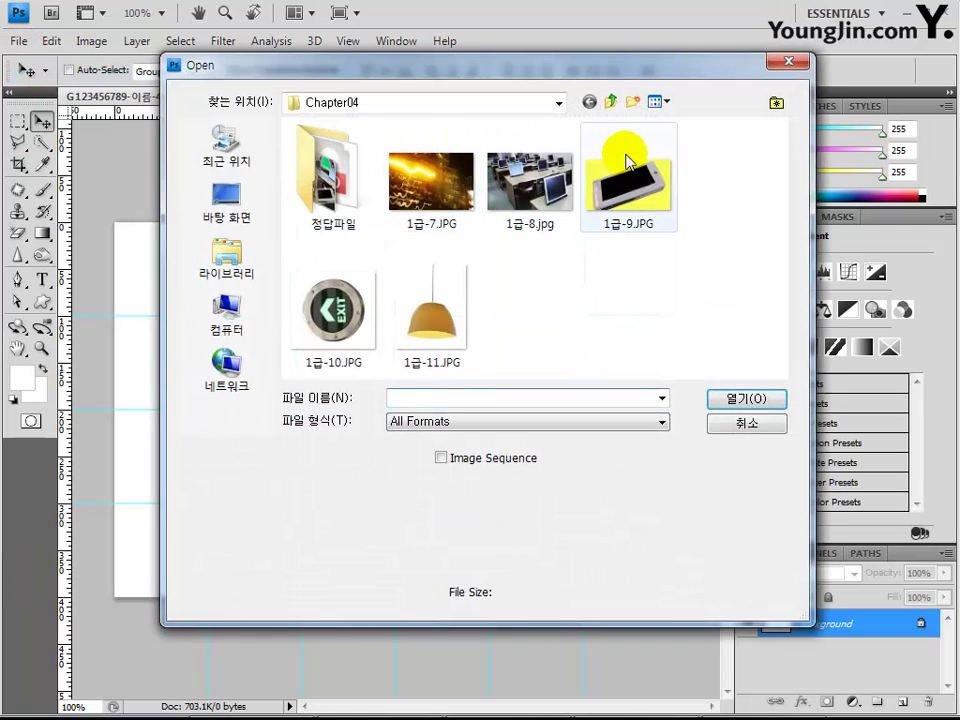
click(610, 101)
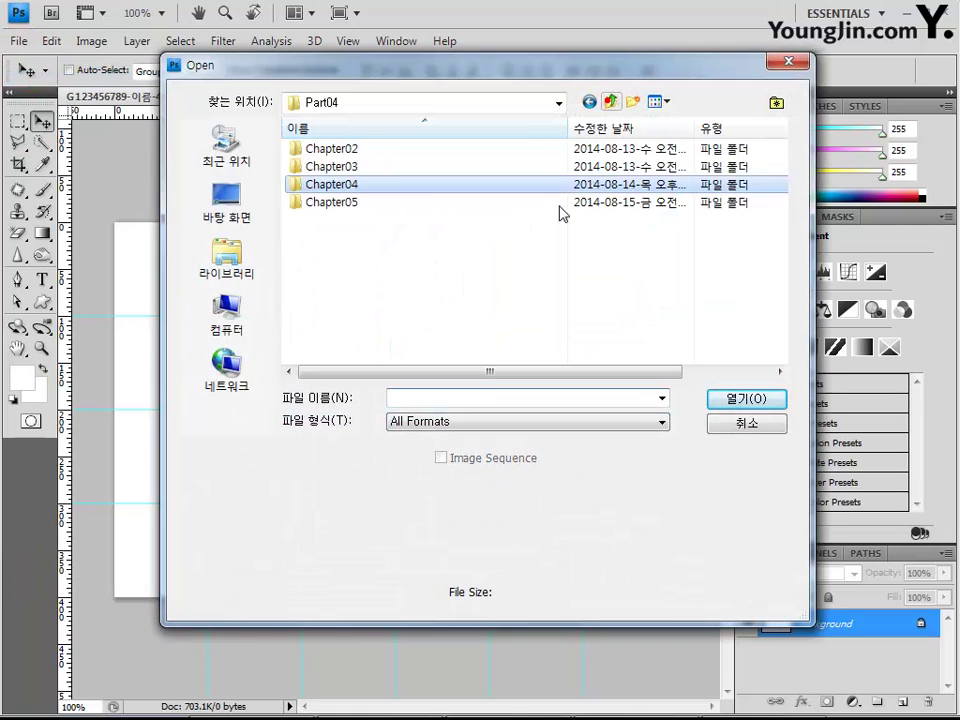
double_click(362, 206)
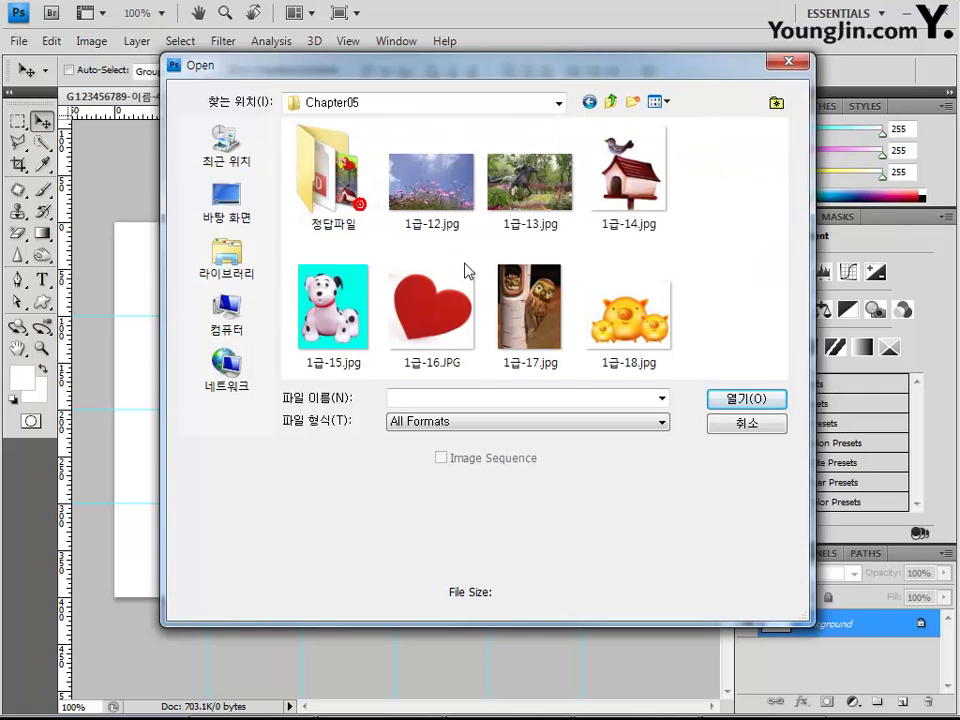
click(452, 168)
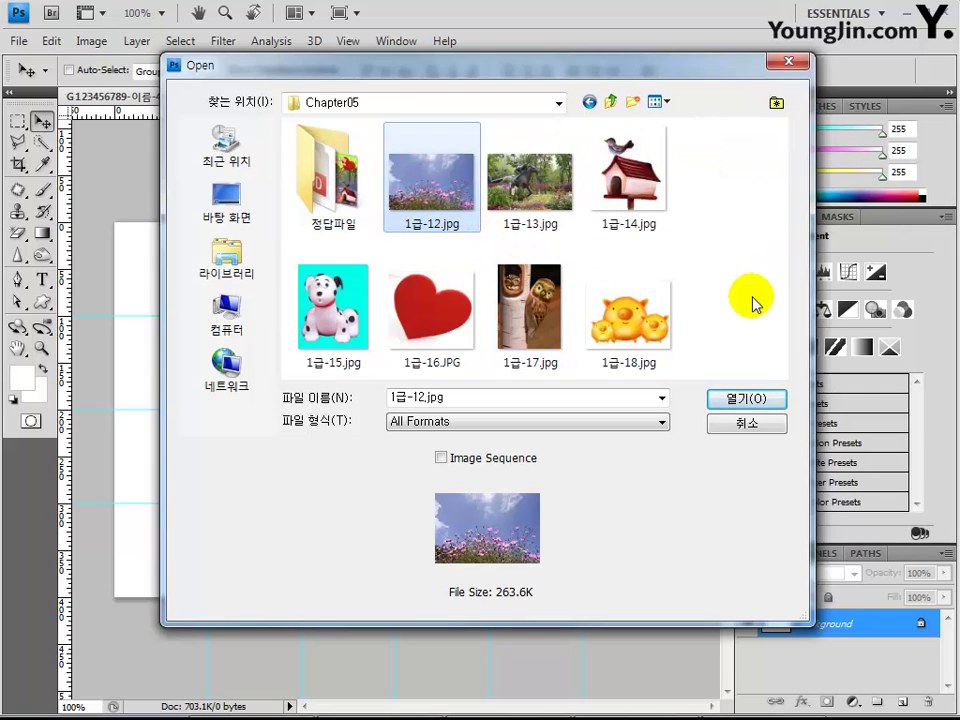
shift+click(649, 338)
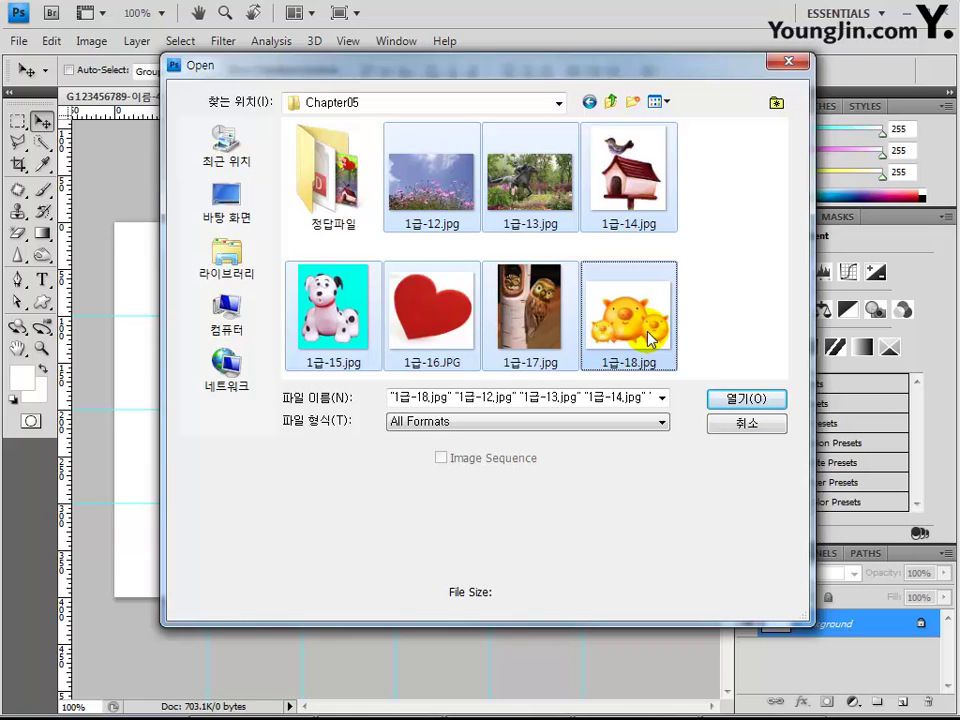
click(740, 398)
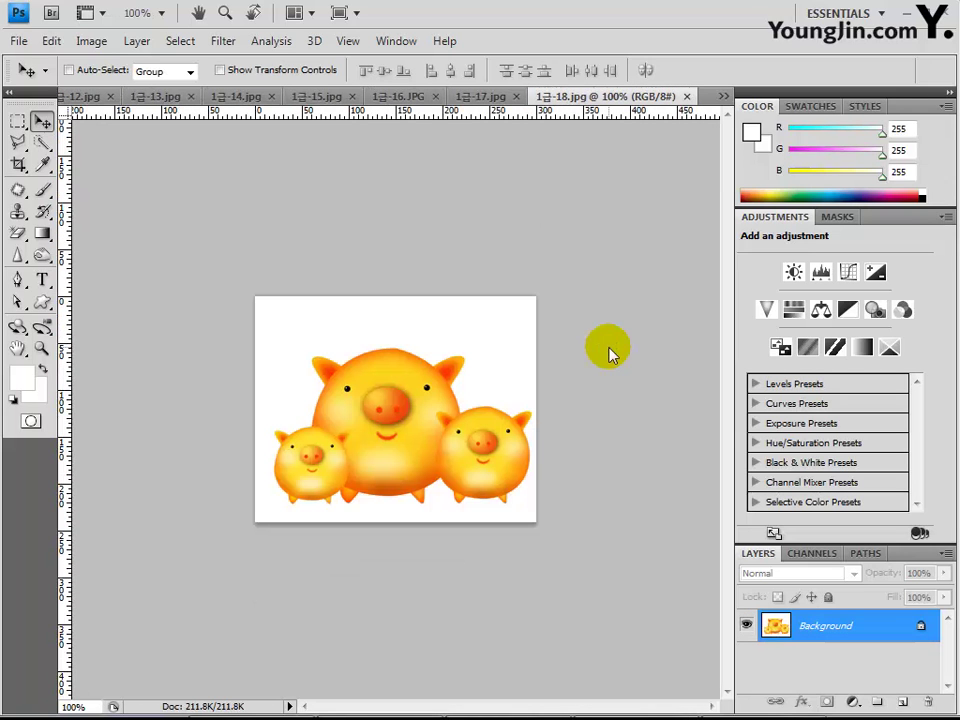
- Copy the entire 1급-12.jpg flower image into the 600 x 400 document as a new layer covering the canvas
click(82, 97)
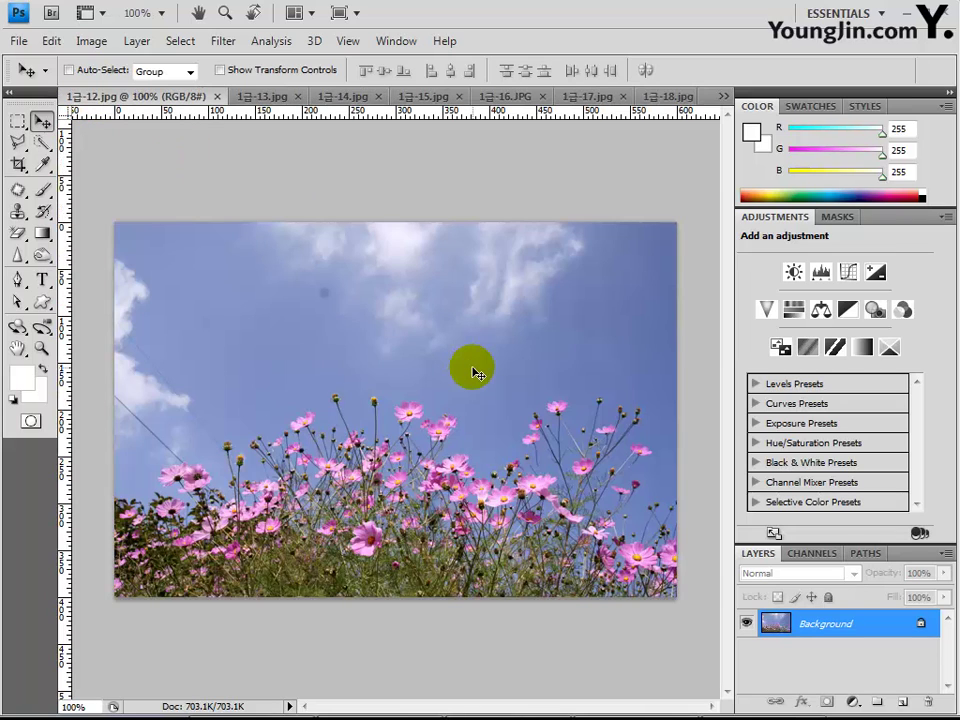
key(ctrl+a)
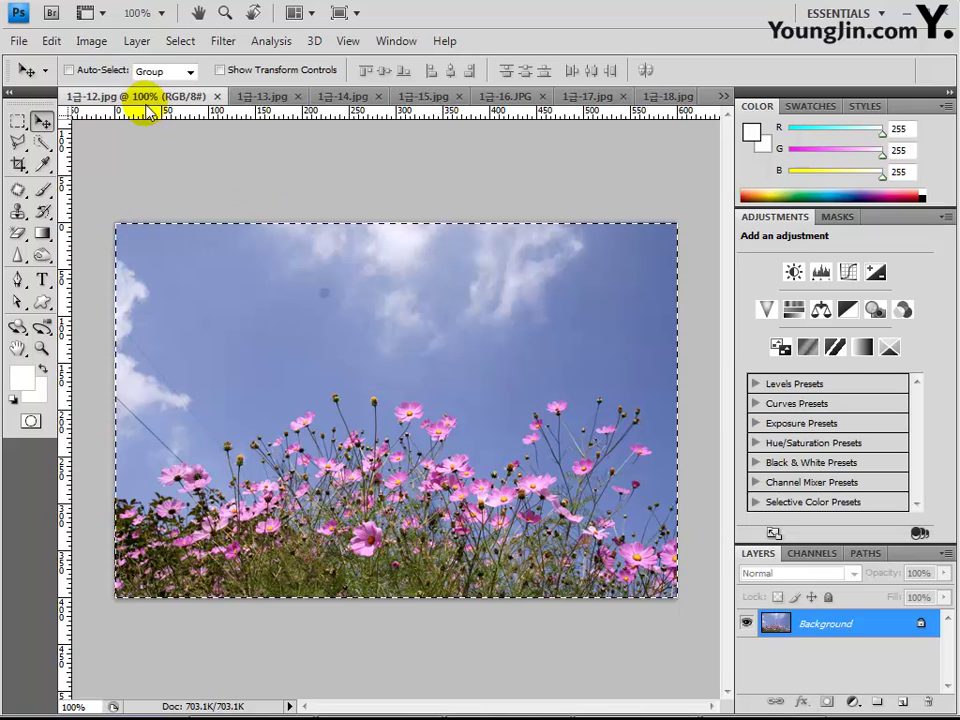
click(722, 96)
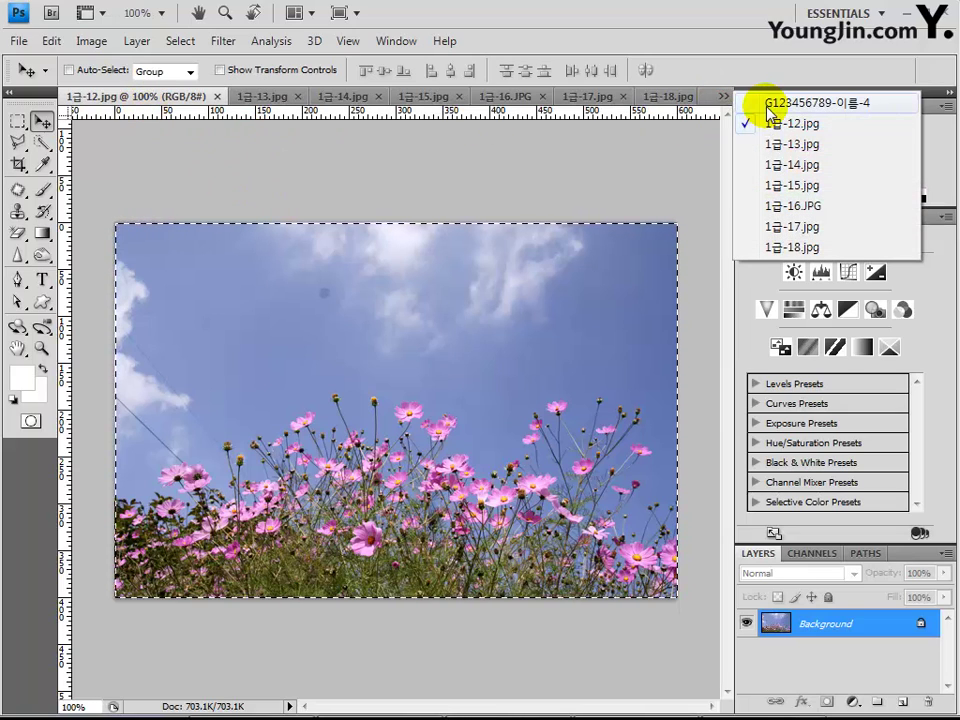
click(768, 103)
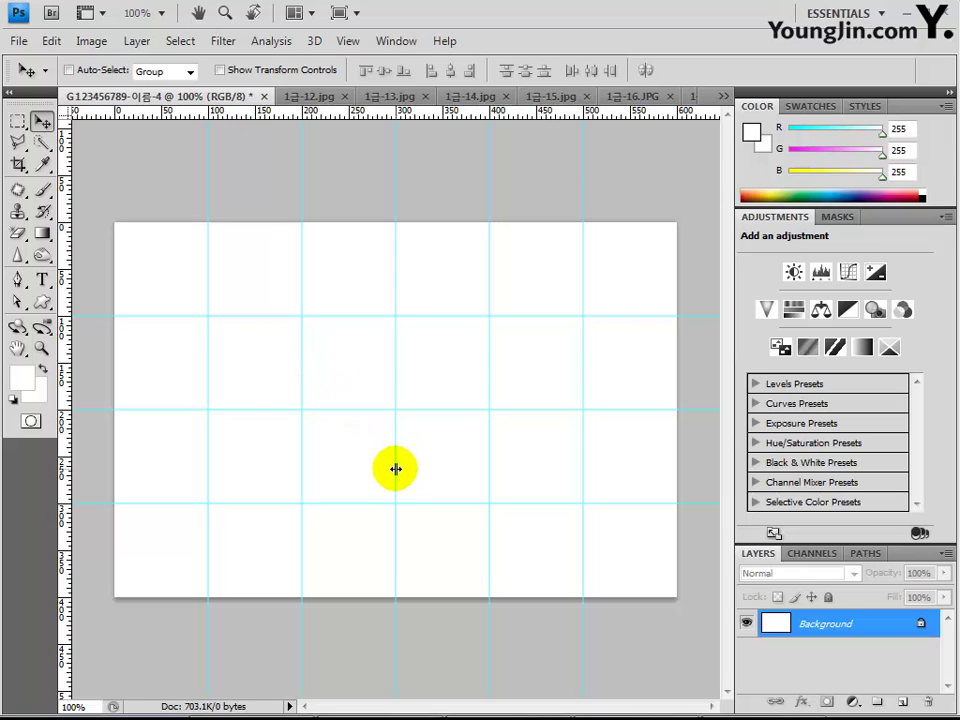
drag(395, 468, 395, 468)
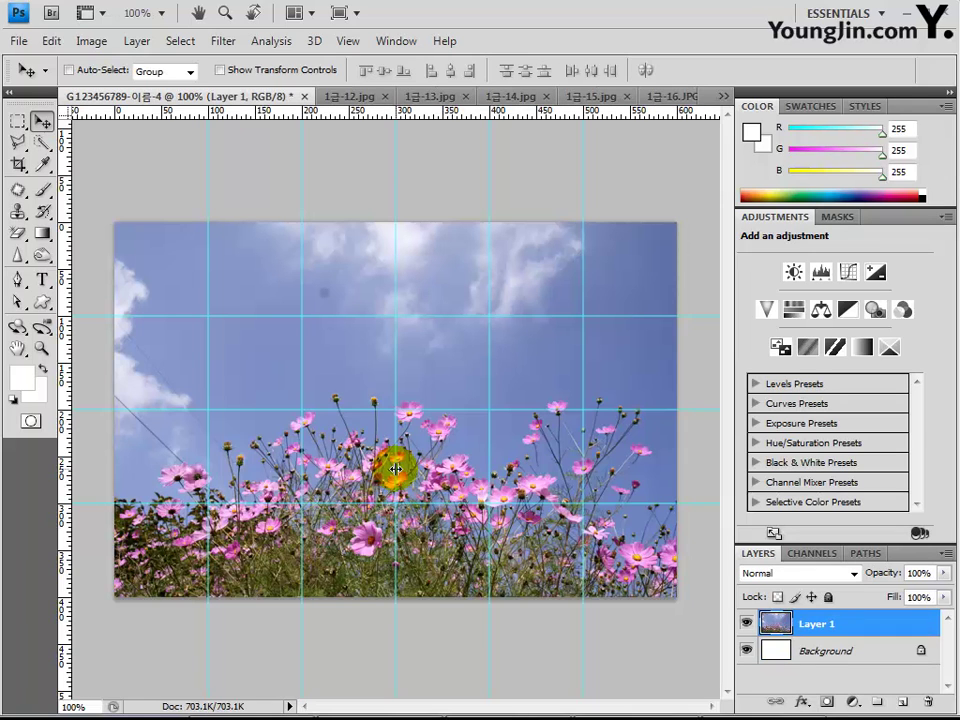
- Apply the Dry Brush filter to the flower layer with brush size 2, brush detail 8 and texture 1, and close 1급-12.jpg
click(226, 42)
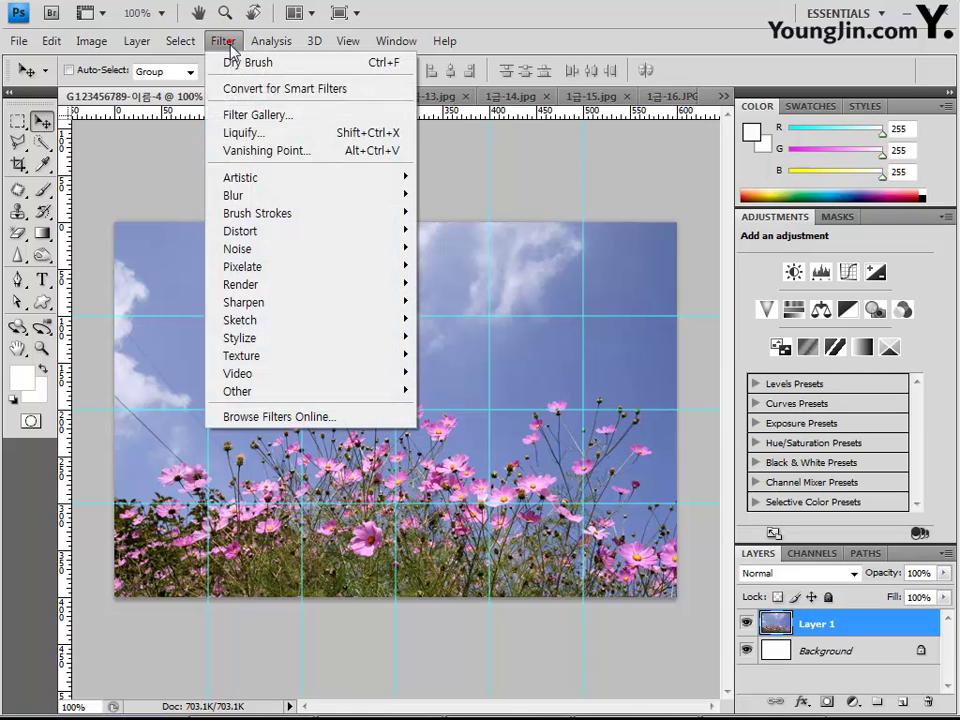
mouse_move(250, 180)
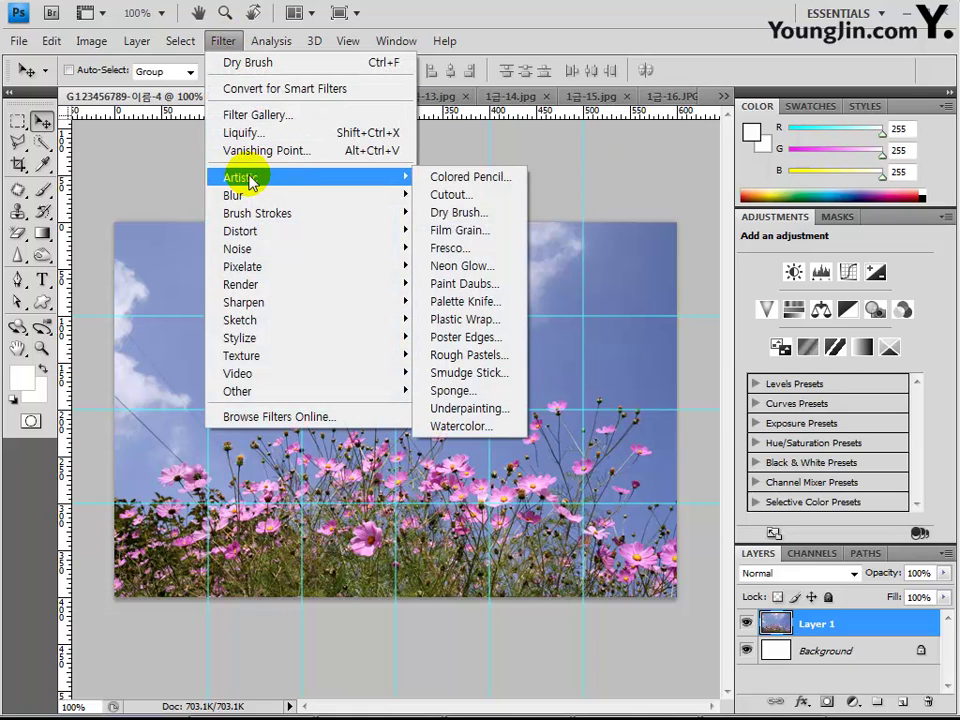
click(496, 212)
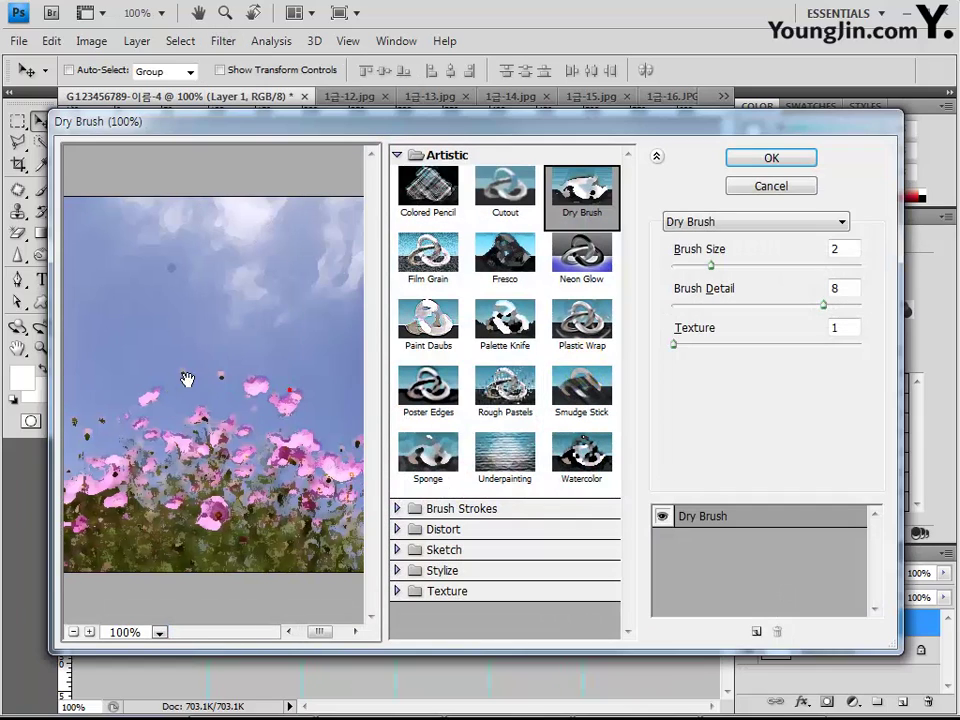
click(767, 158)
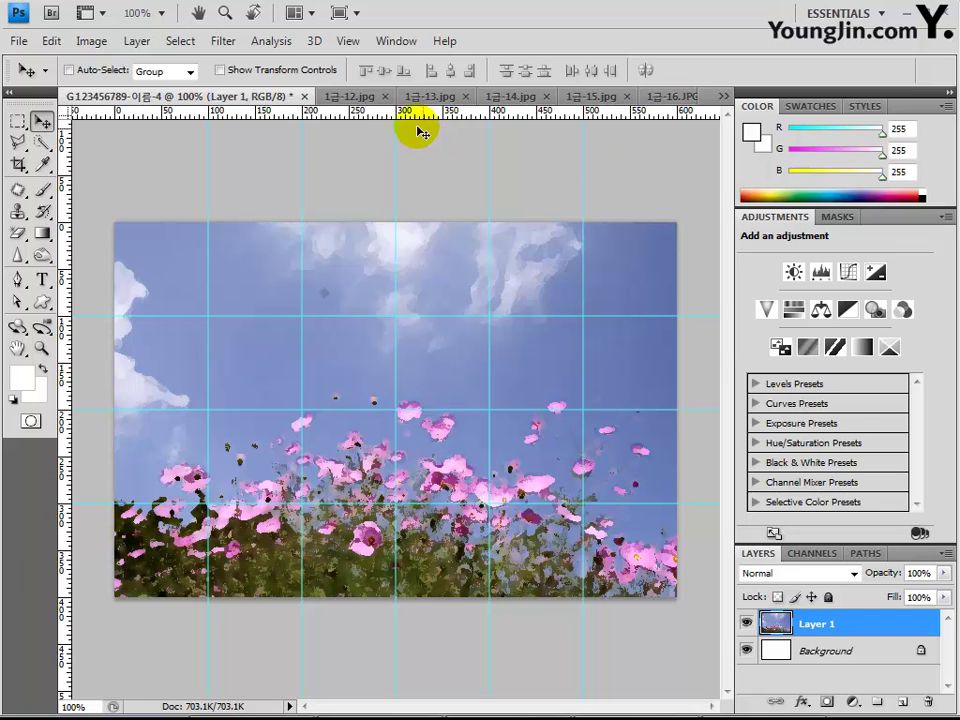
click(358, 97)
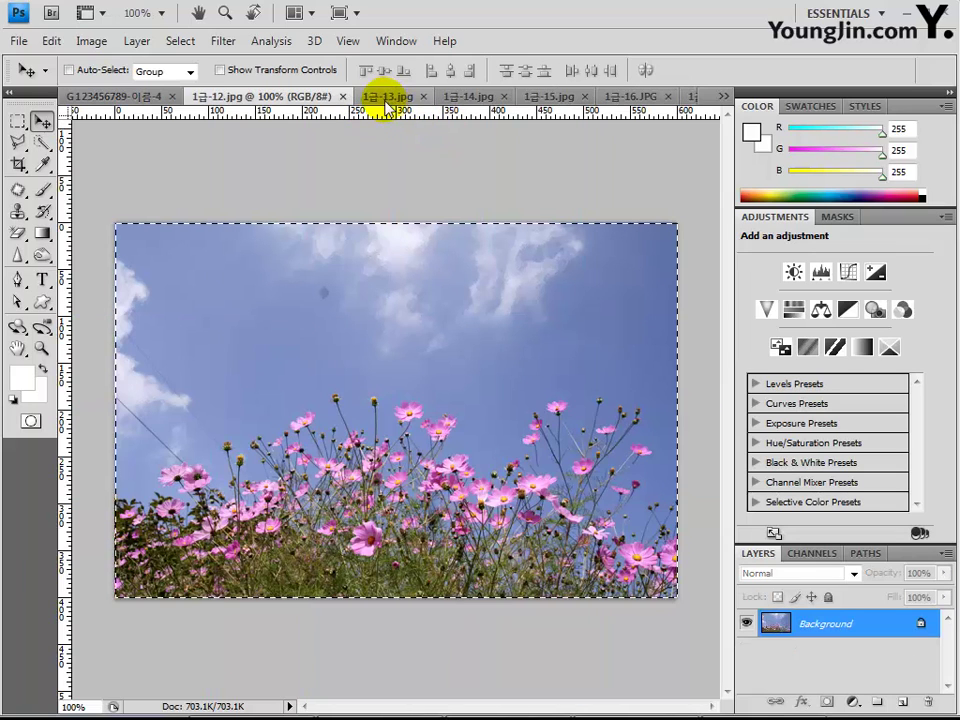
click(343, 96)
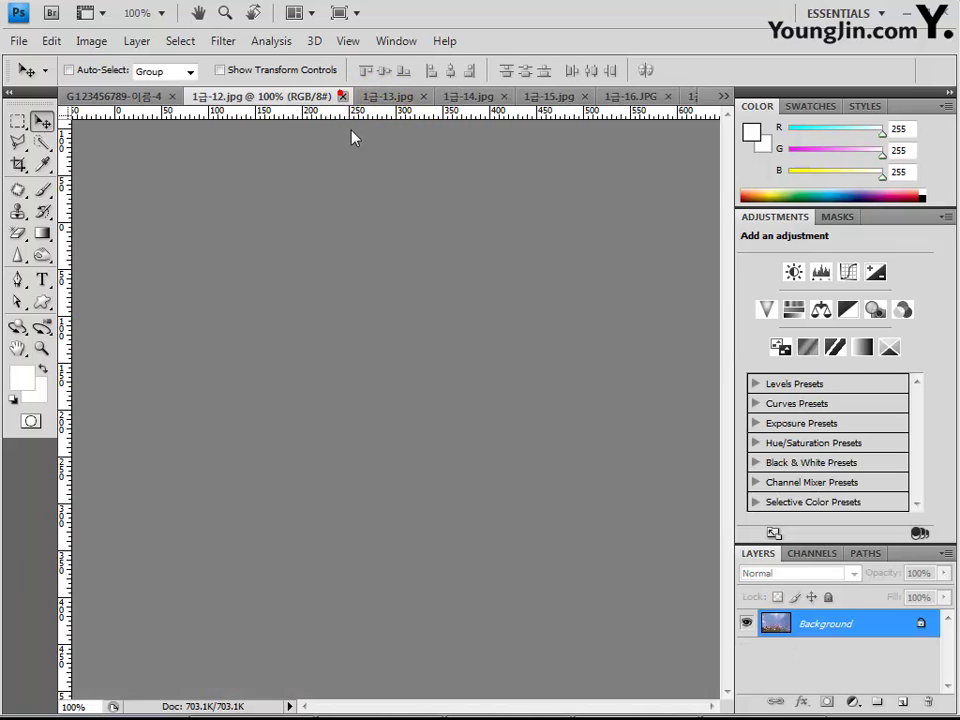
- Copy the entire 1급-13.jpg horse statue image into the 600 x 400 document as a new layer above the flowers
click(349, 97)
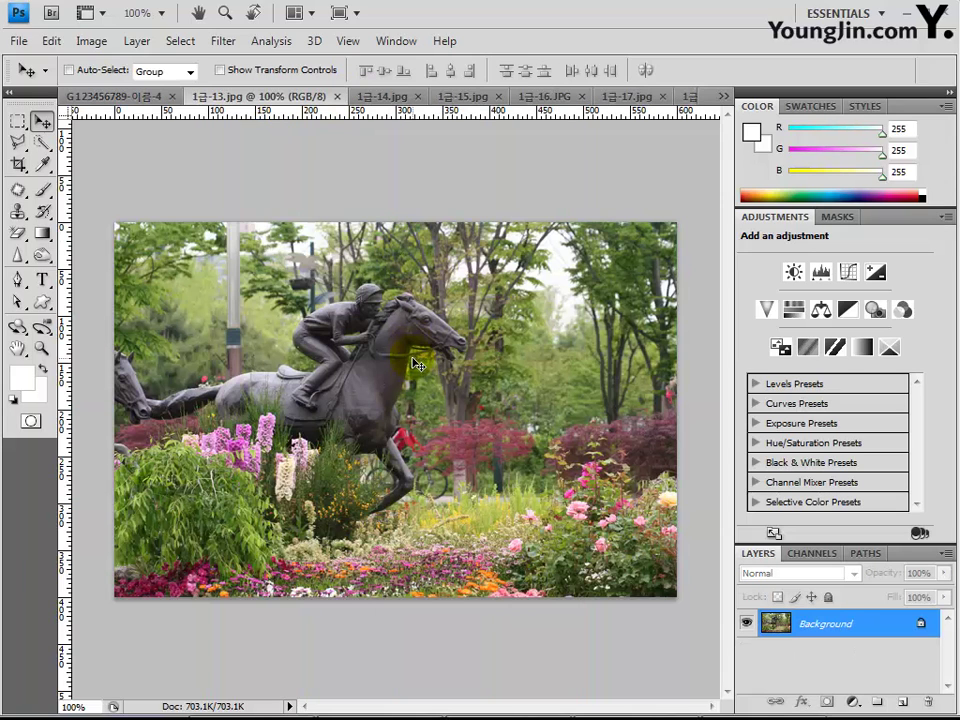
key(ctrl+a)
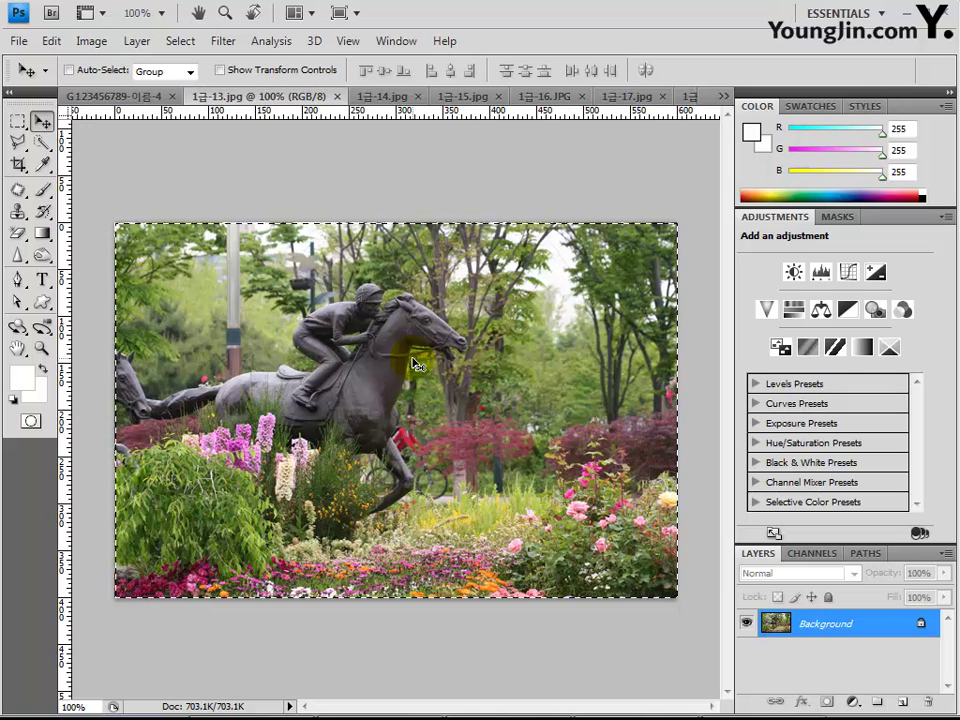
click(116, 98)
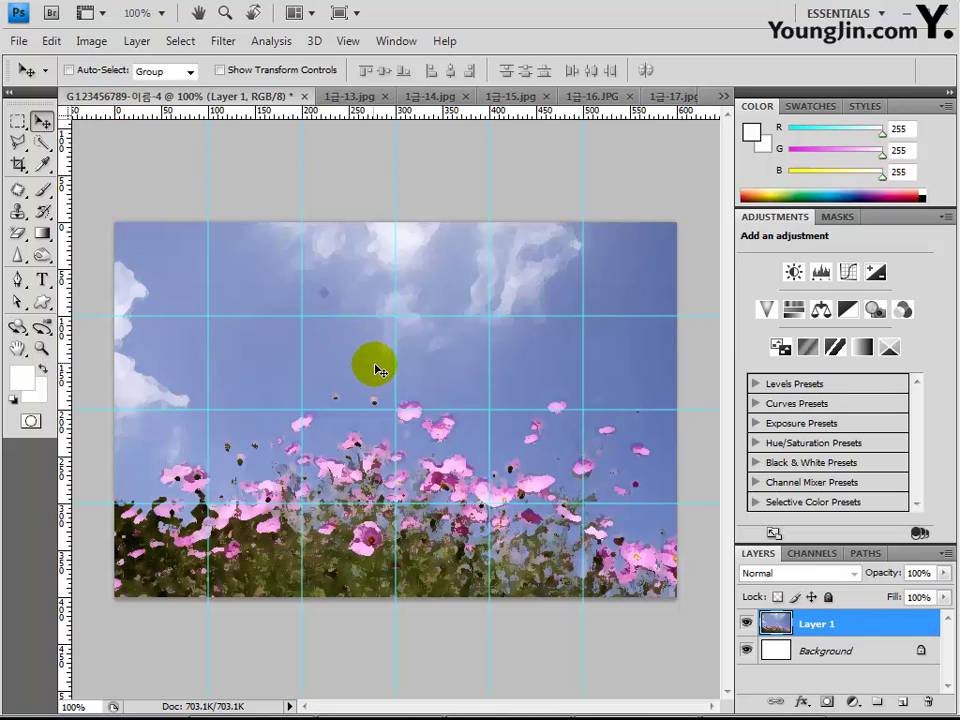
key(ctrl+v)
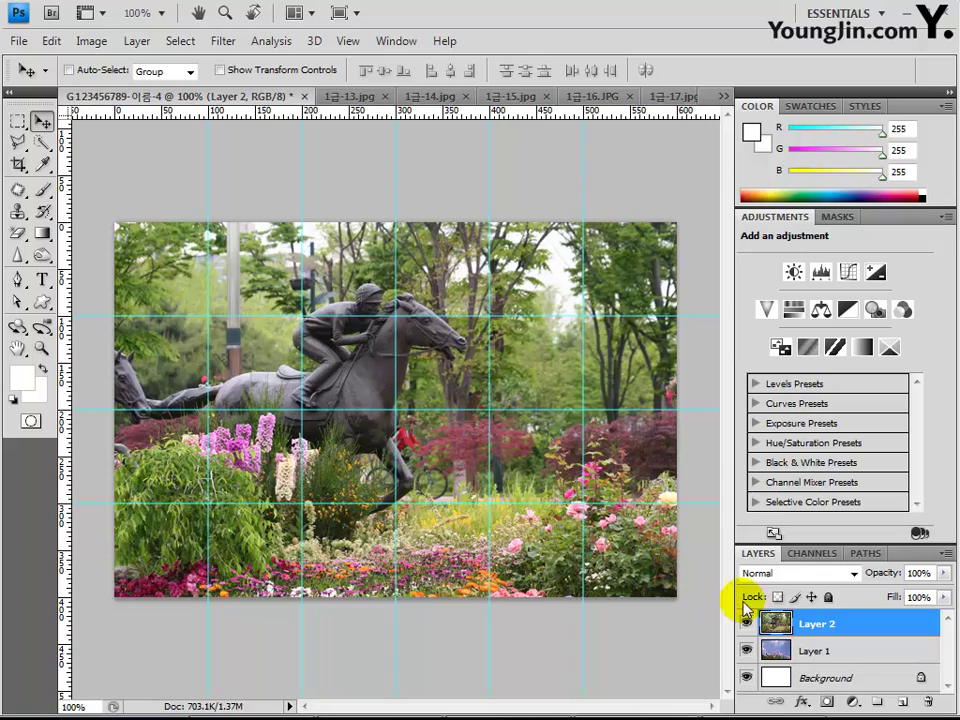
- Mask the horse layer with a linear white-to-black gradient running downward so its lower part fades into the flowers, and close 1급-13.jpg
click(829, 702)
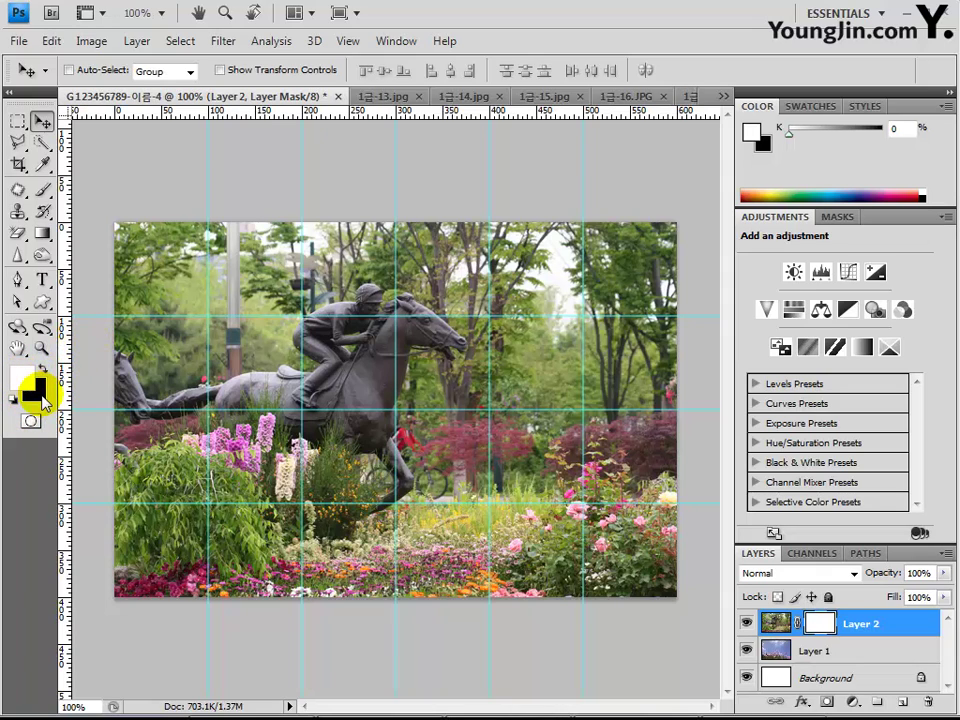
click(41, 233)
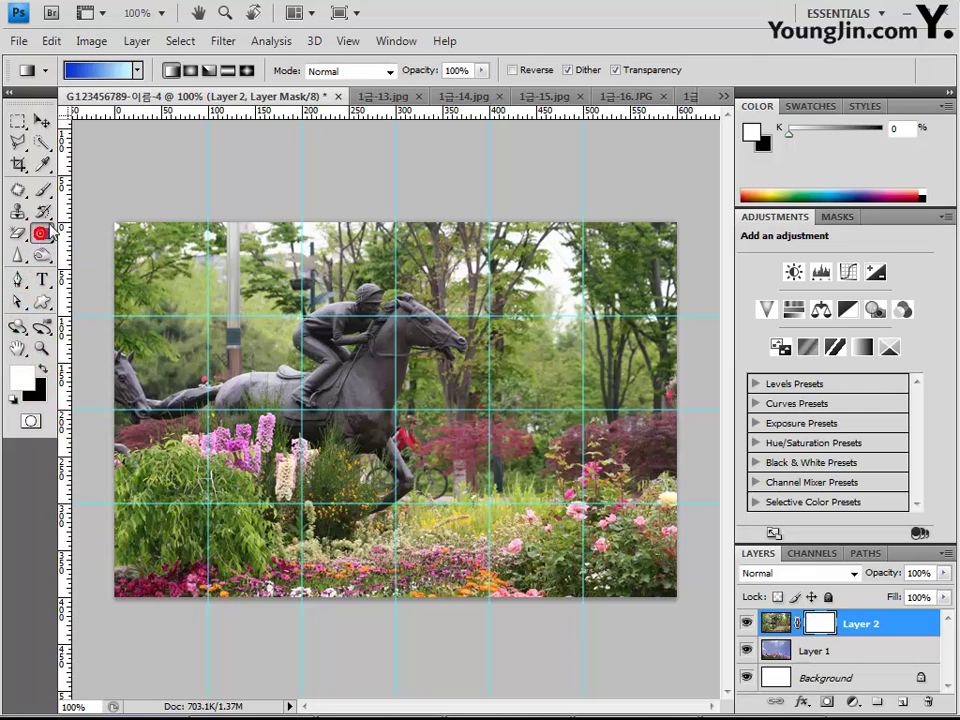
click(137, 69)
click(40, 119)
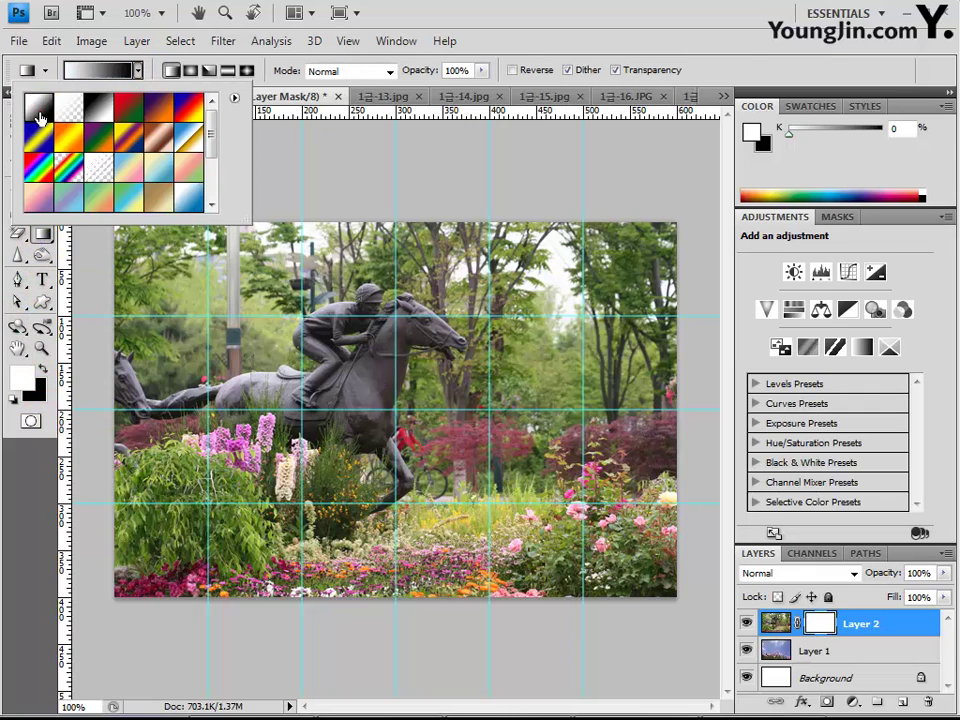
click(57, 64)
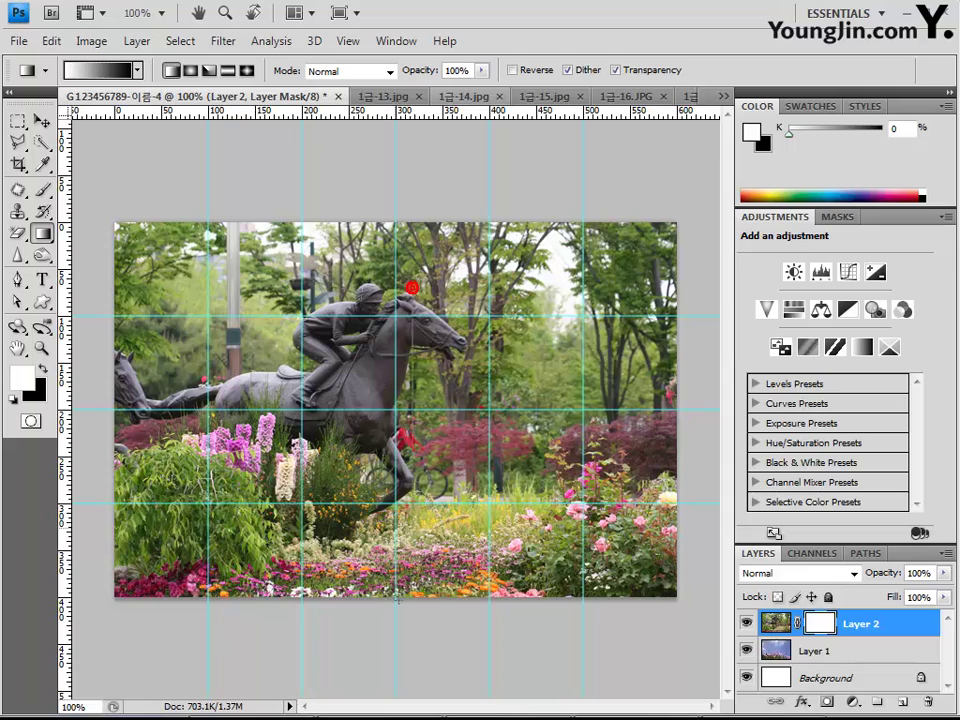
drag(411, 288, 396, 626)
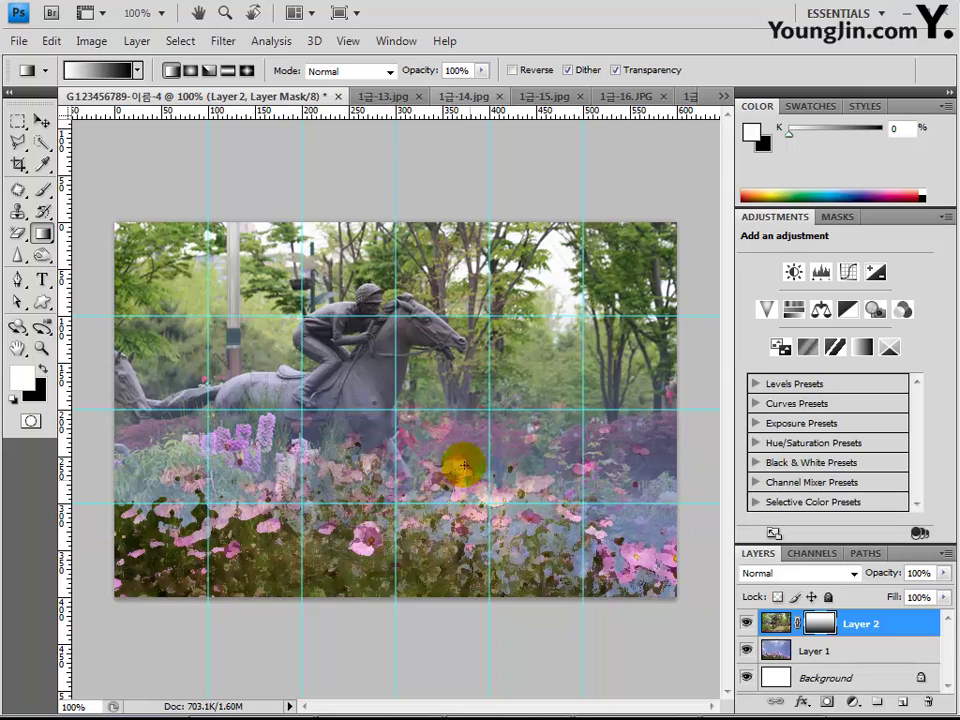
click(382, 97)
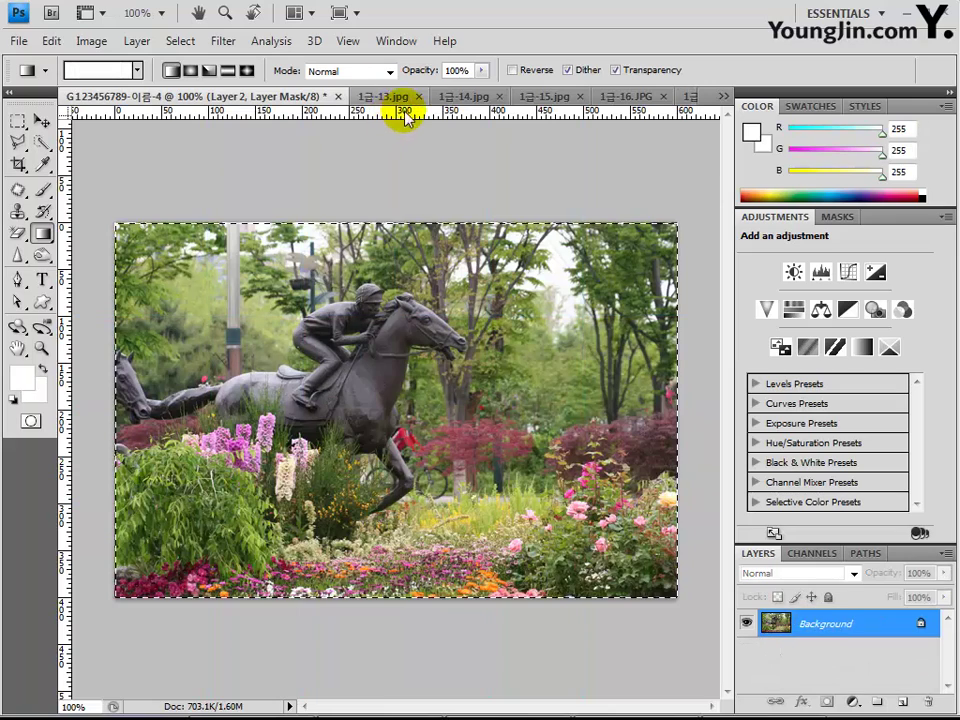
click(338, 97)
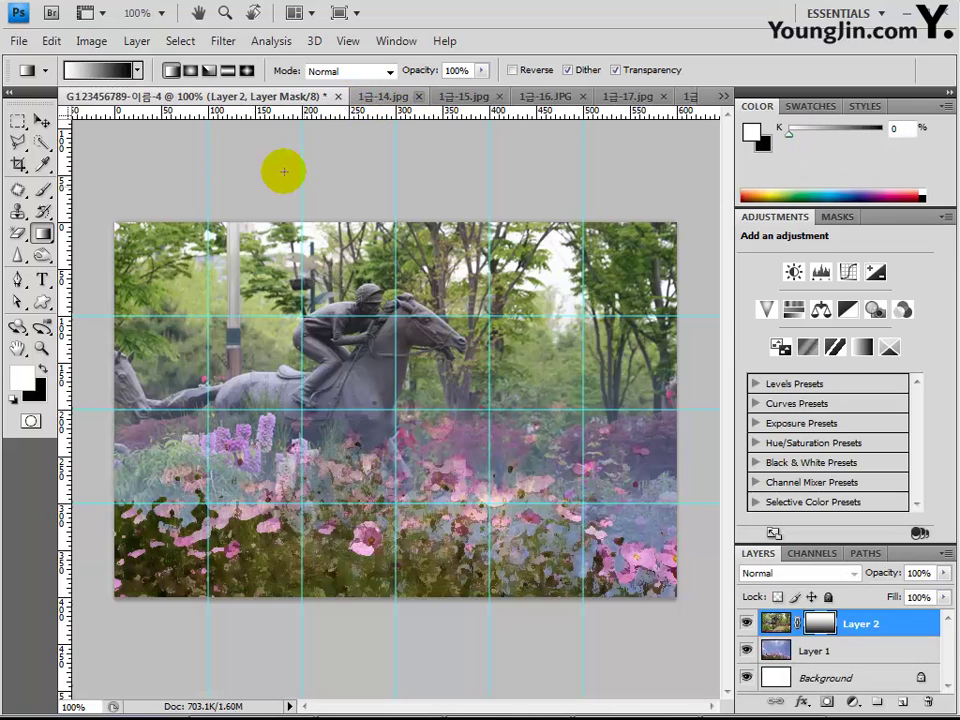
- Cut out the bird and birdhouse in 1급-14.jpg by inverting a Magic Wand selection of the white background, and paste them into the composition
click(371, 97)
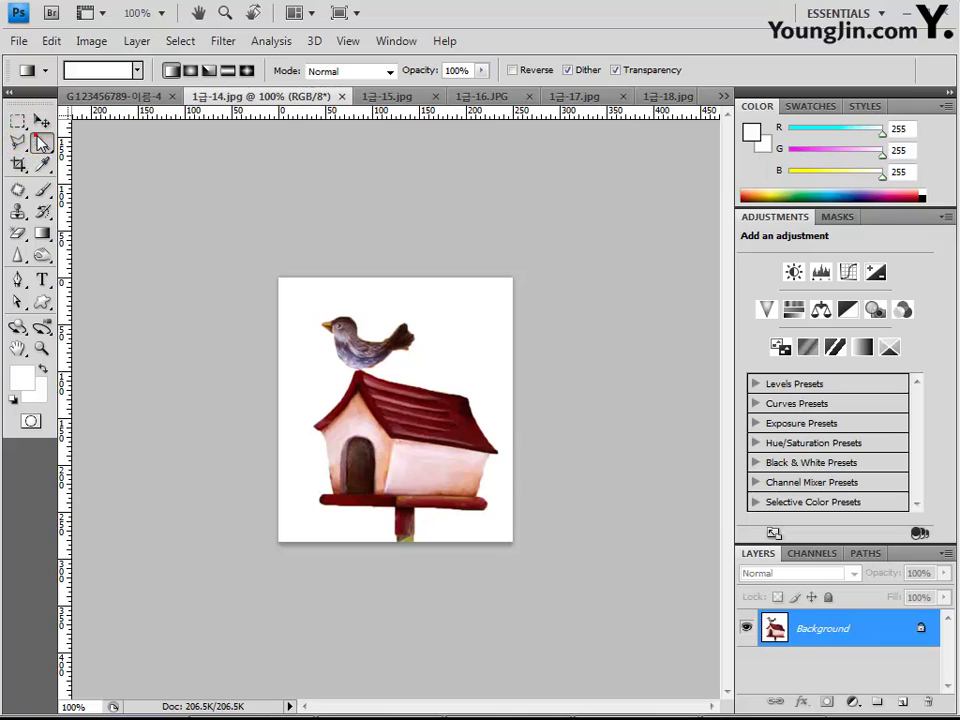
drag(41, 143, 112, 160)
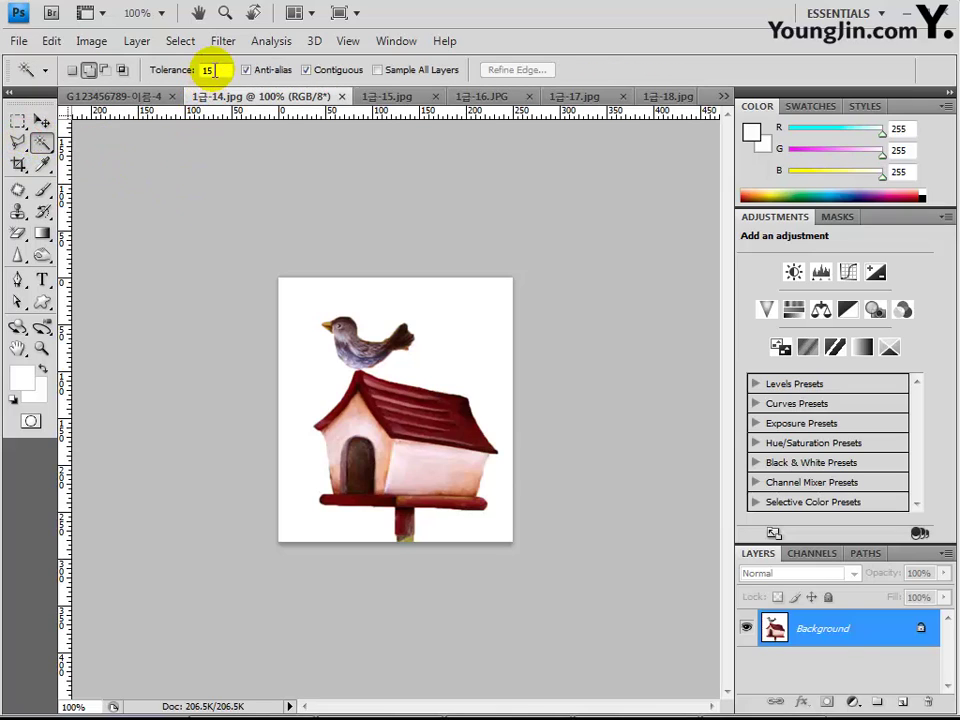
click(446, 354)
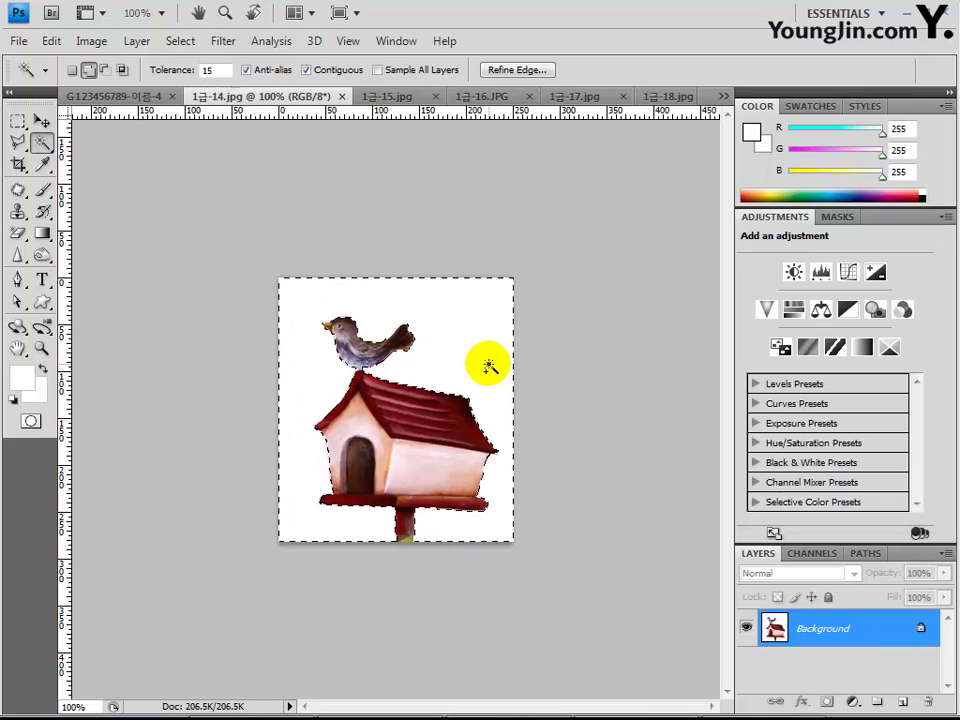
key(ctrl+shift+i)
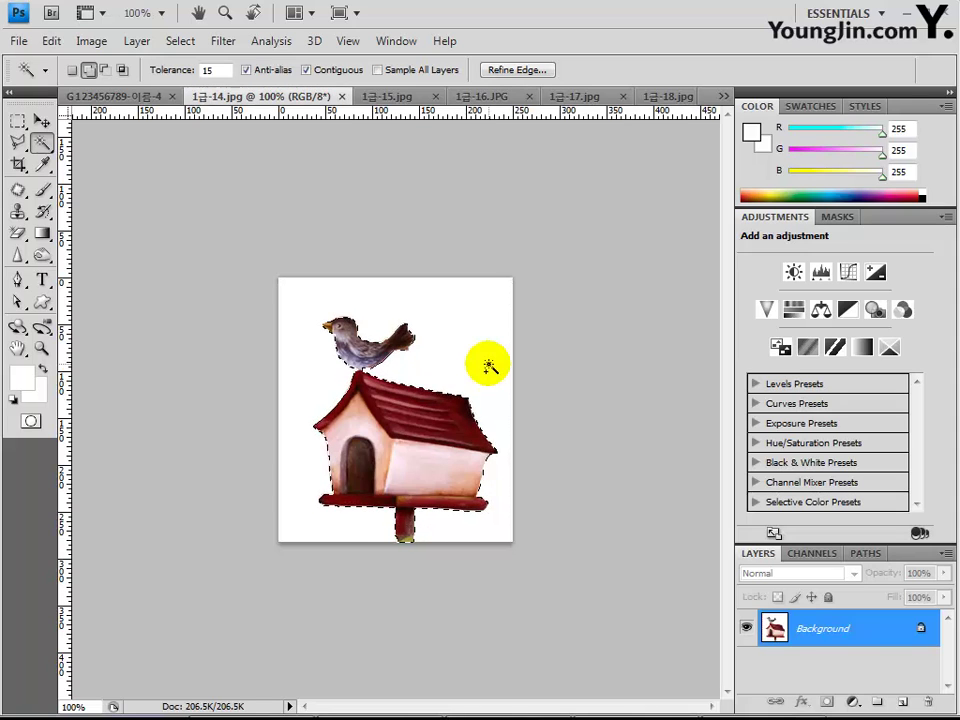
drag(124, 113, 454, 493)
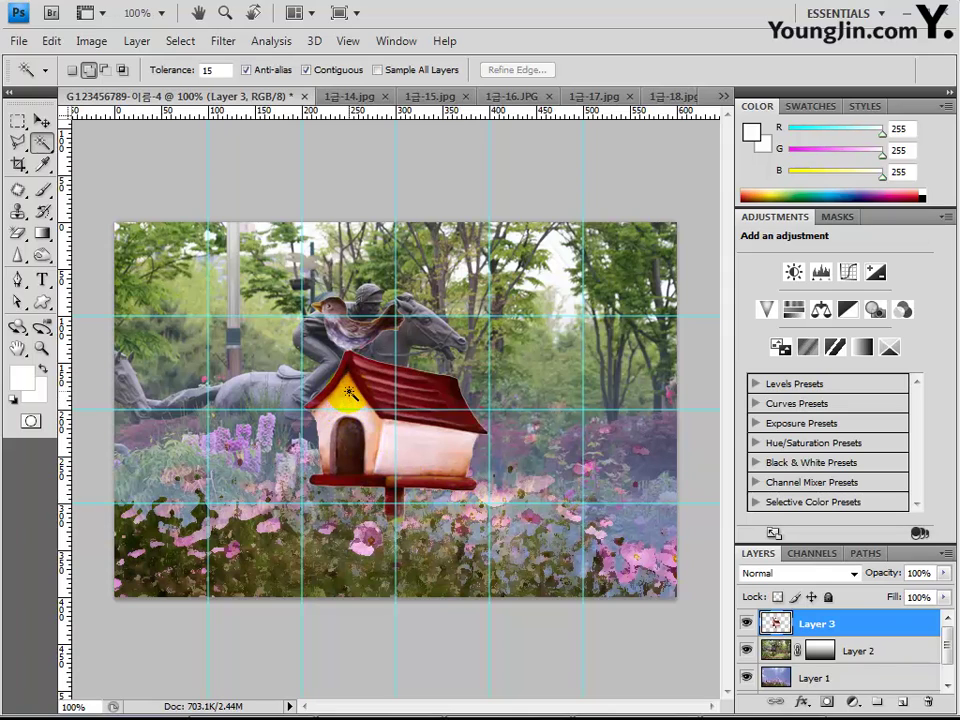
- Move the birdhouse to the lower-right corner of the canvas and scale it proportionally to about 78%
click(39, 117)
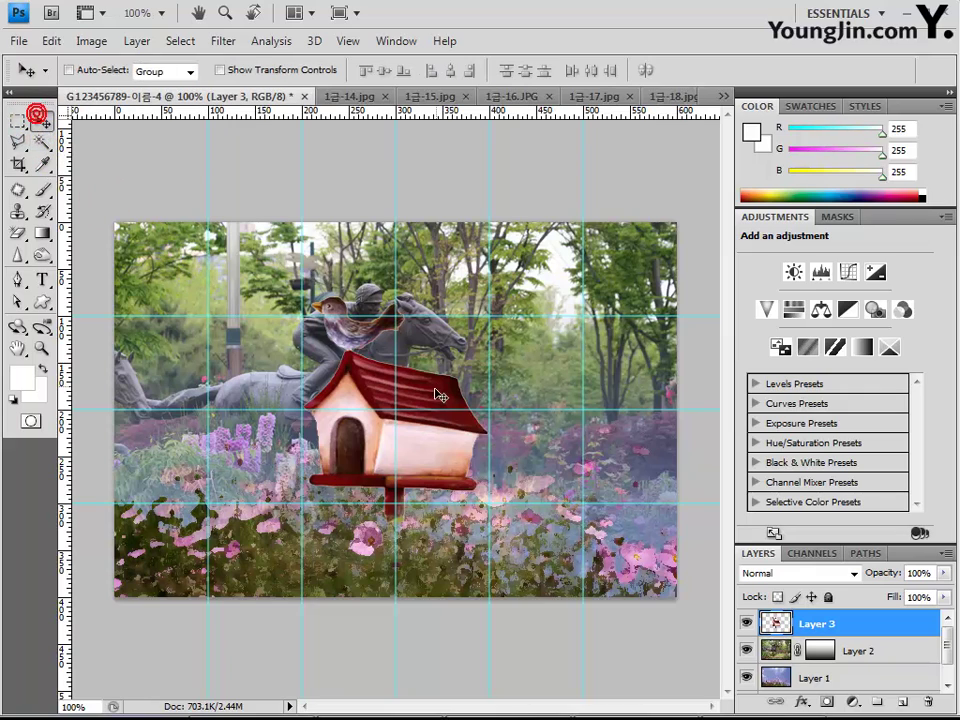
drag(368, 392, 557, 461)
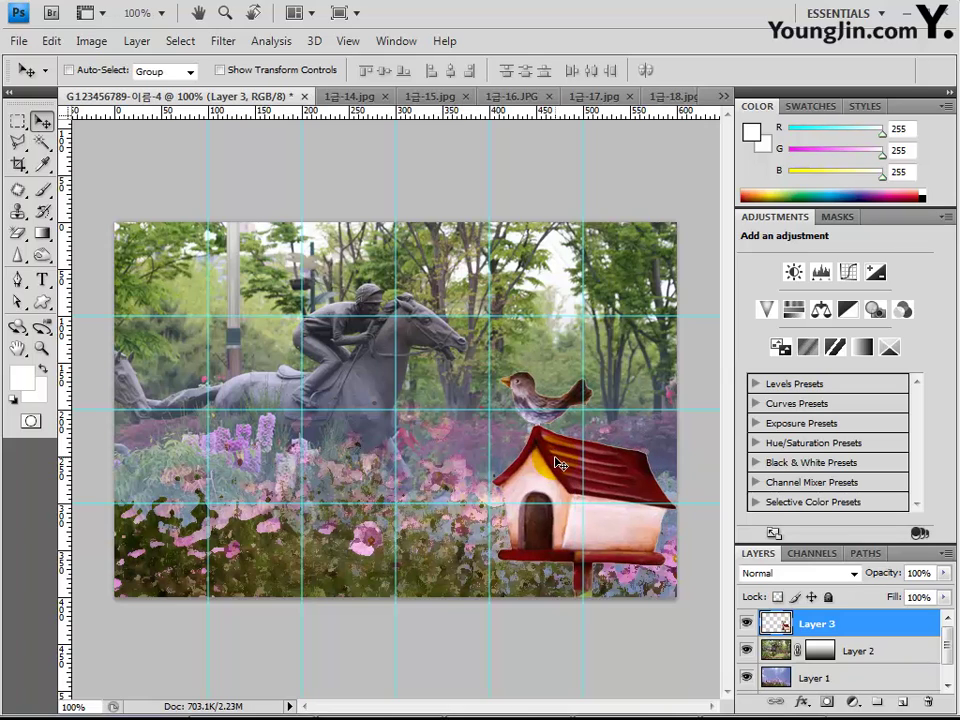
key(ctrl+t)
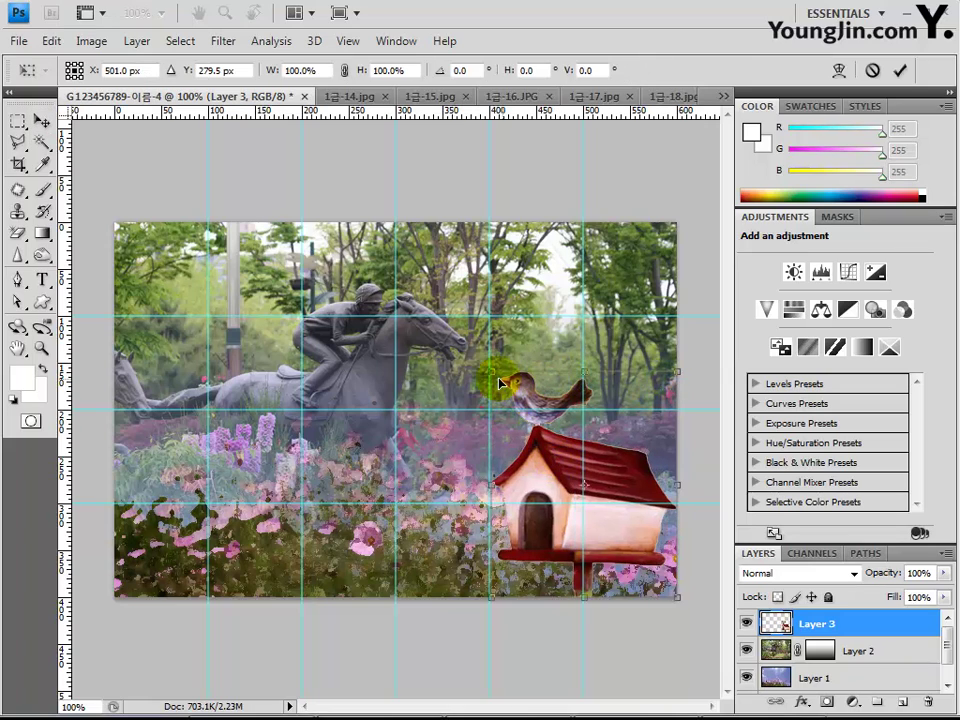
drag(499, 381, 525, 430)
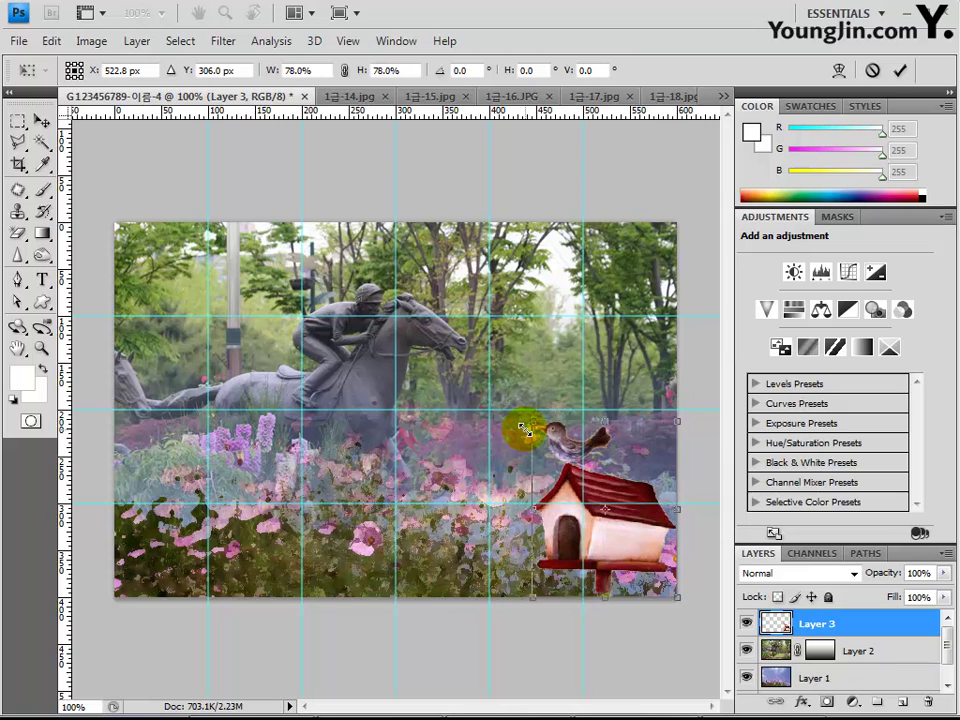
key(Return)
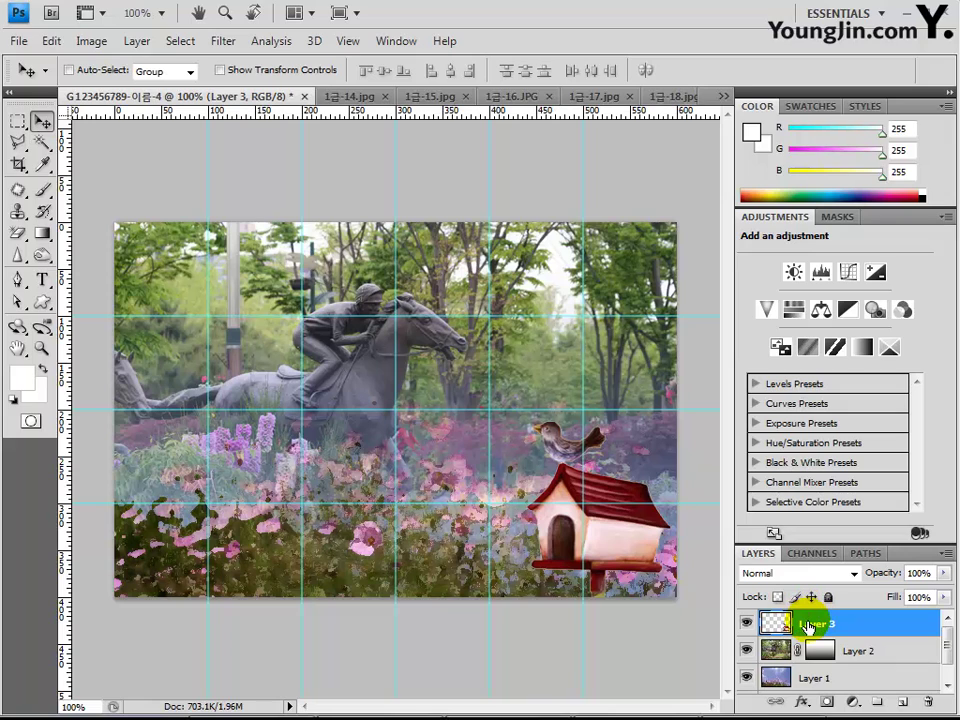
- Add a Drop Shadow effect to the birdhouse layer
click(805, 700)
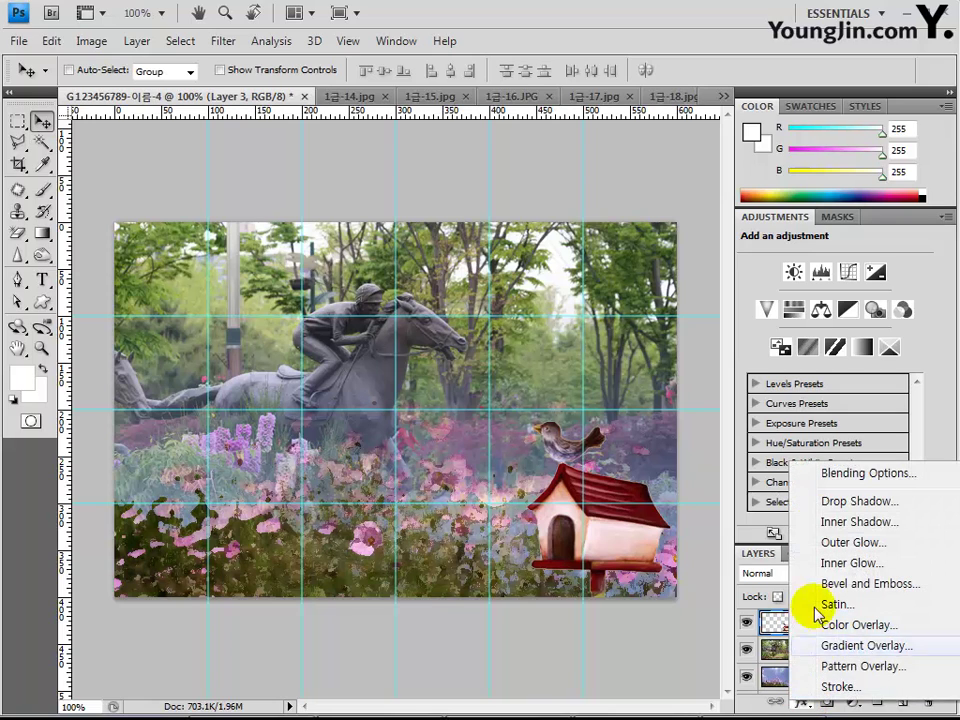
click(840, 501)
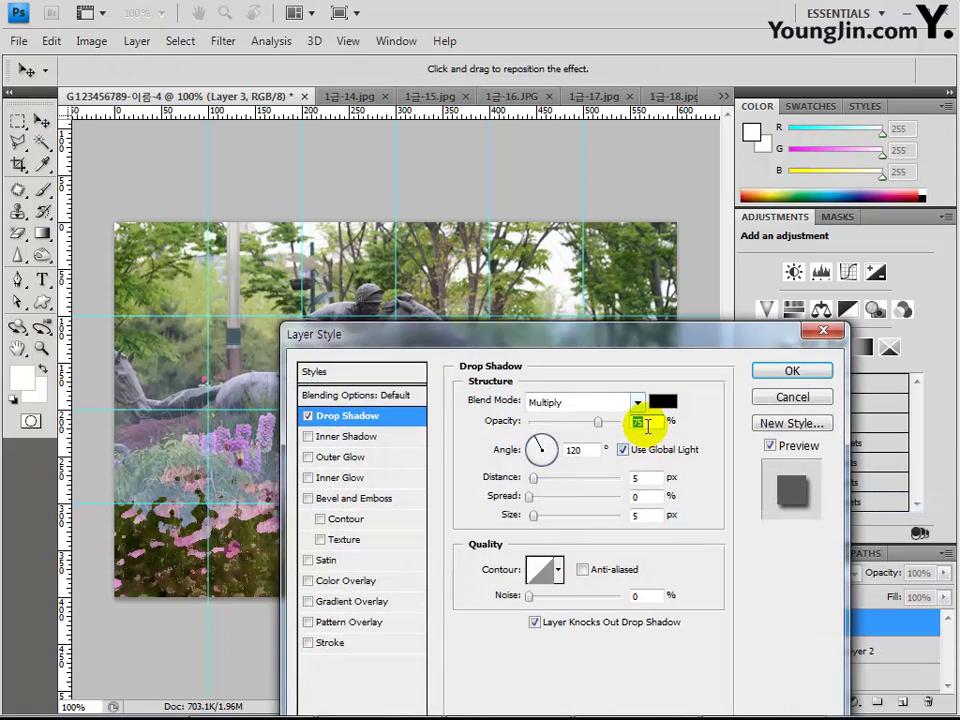
click(787, 373)
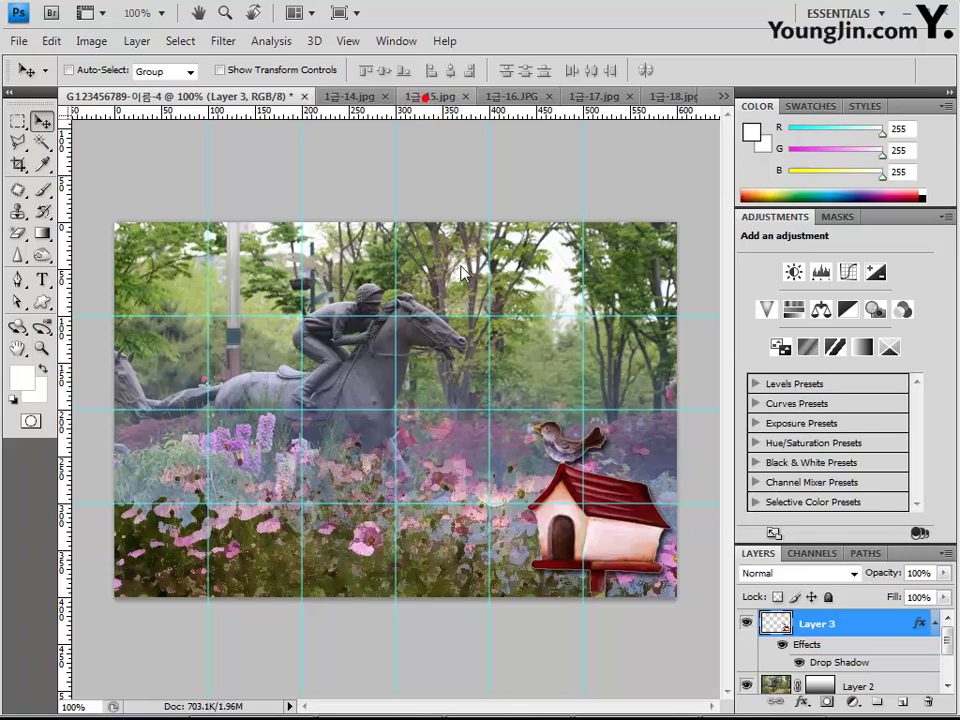
- Cut out the spotted dog in 1급-15.jpg by inverting a Magic Wand selection of the cyan background, and paste it into the composition
click(428, 96)
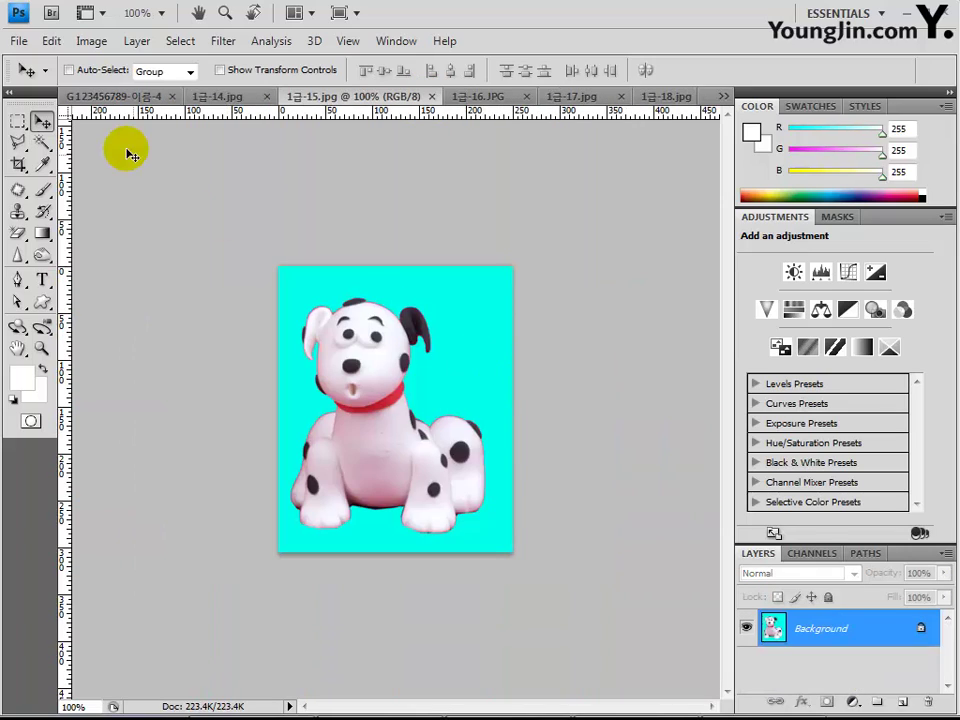
click(43, 143)
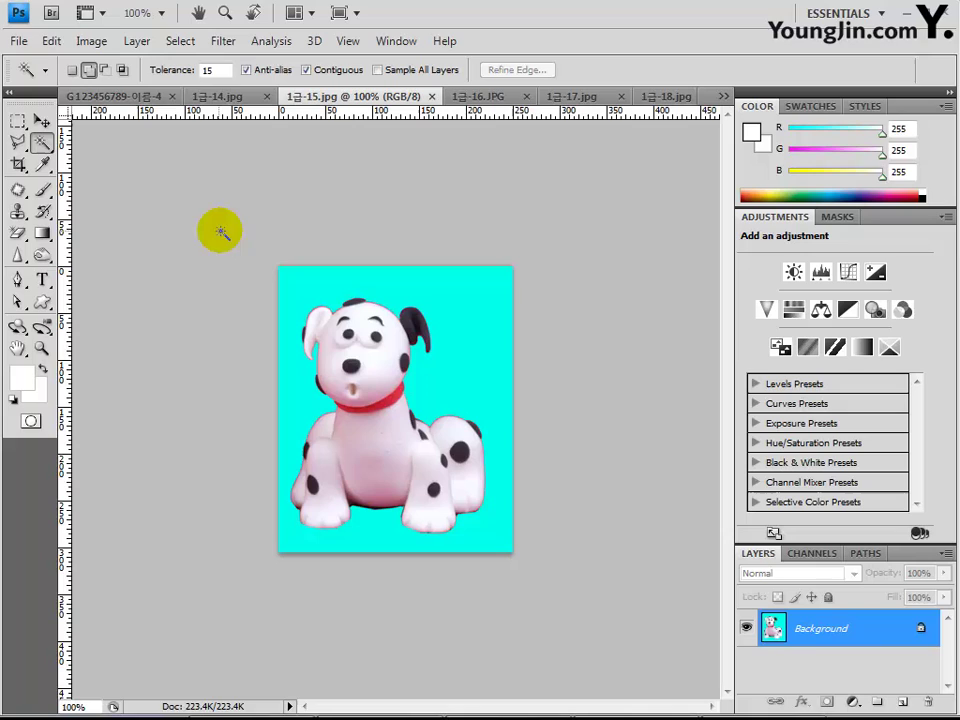
click(469, 340)
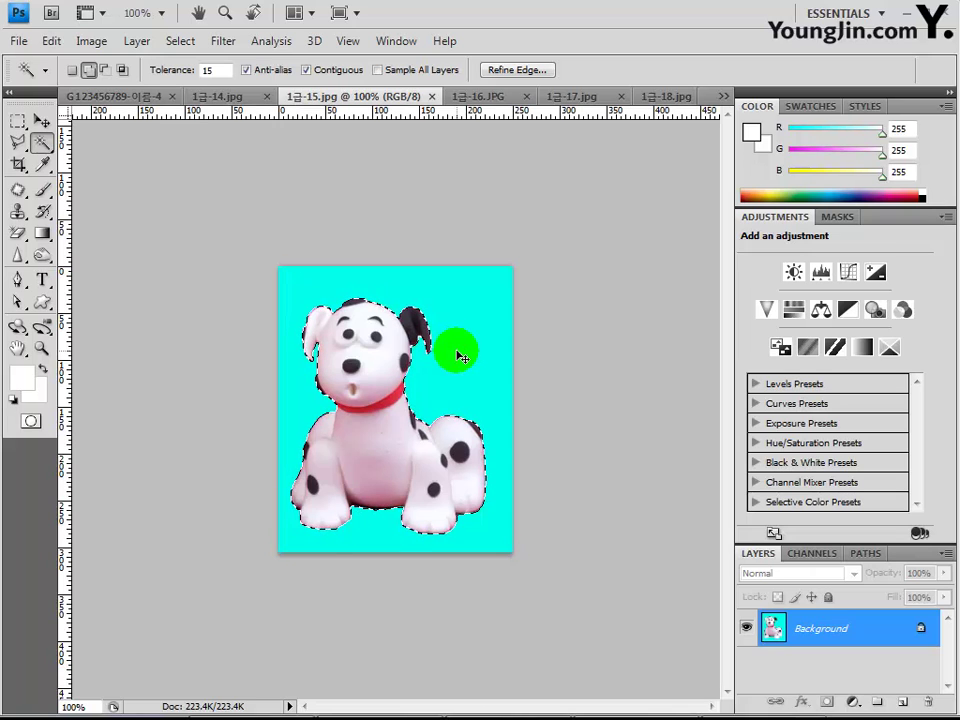
key(ctrl+shift+i)
click(120, 96)
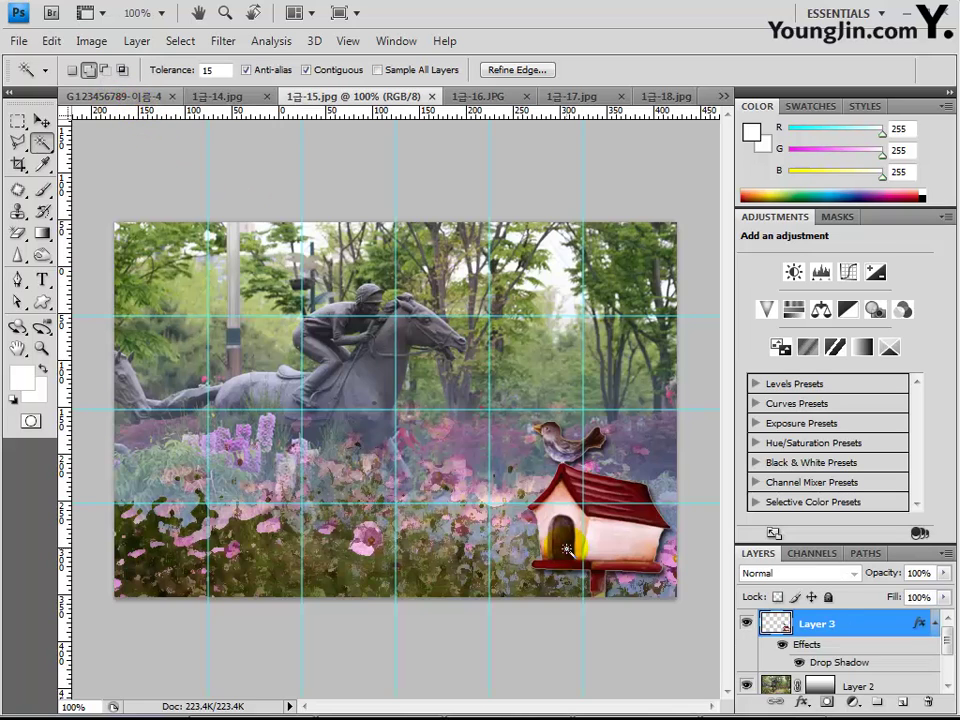
key(ctrl+v)
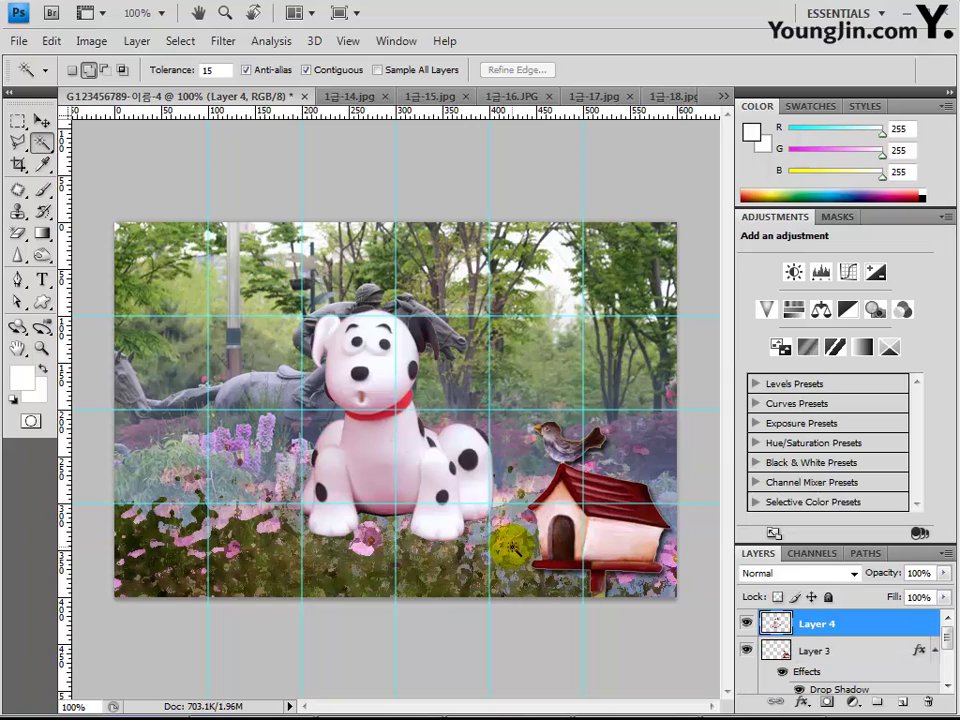
- Scale the spotted dog proportionally to about 50% and place it over the flowers just below the horse statue
key(ctrl+t)
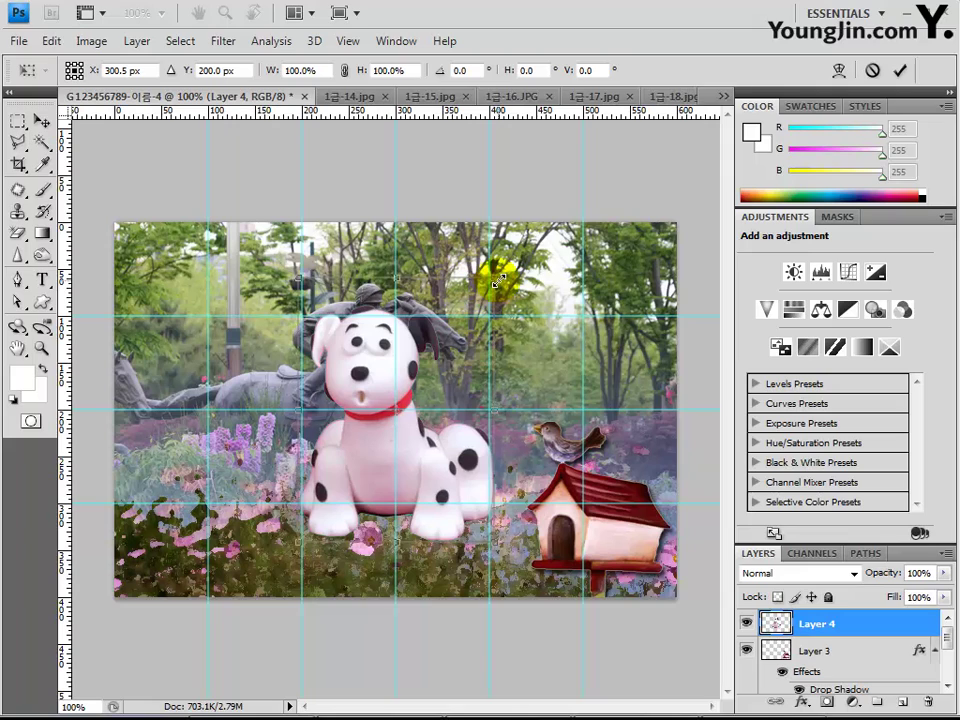
drag(497, 317, 405, 402)
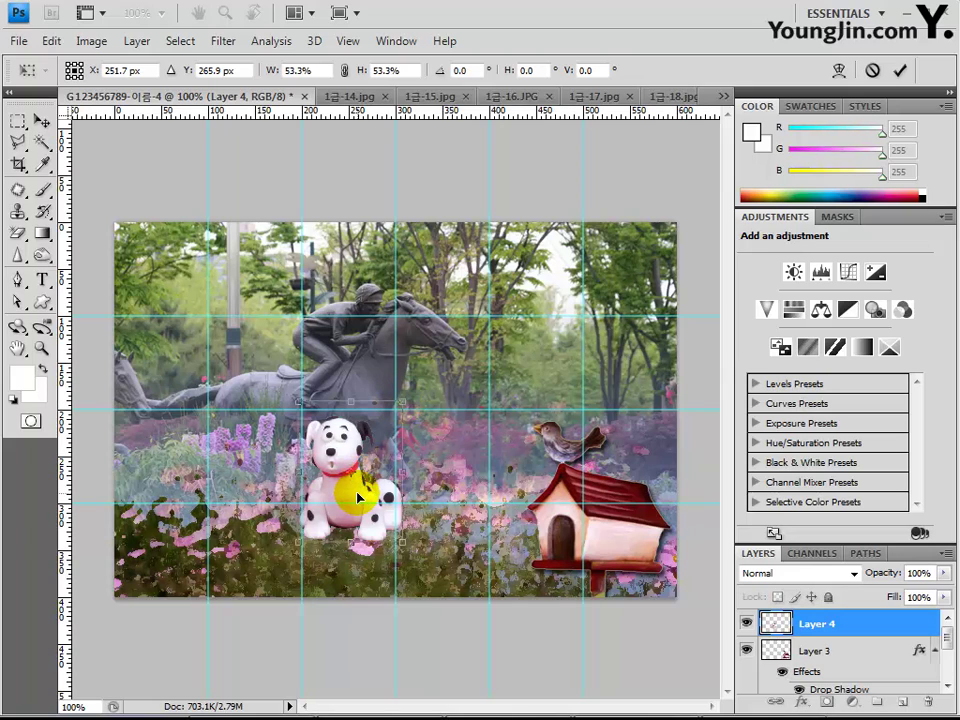
drag(358, 497, 361, 486)
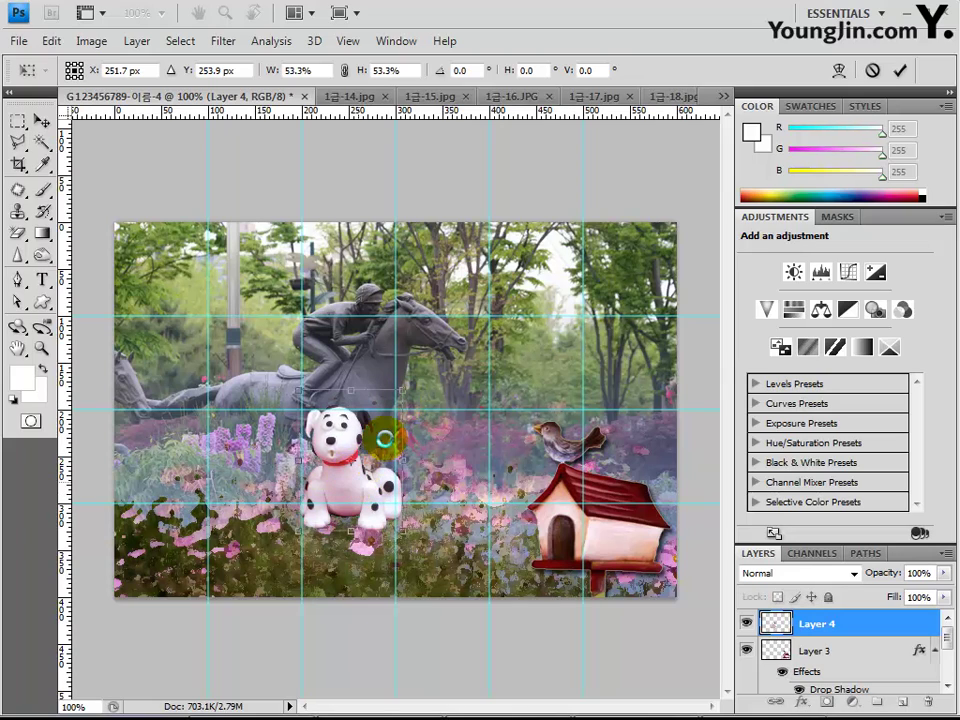
drag(395, 401, 394, 402)
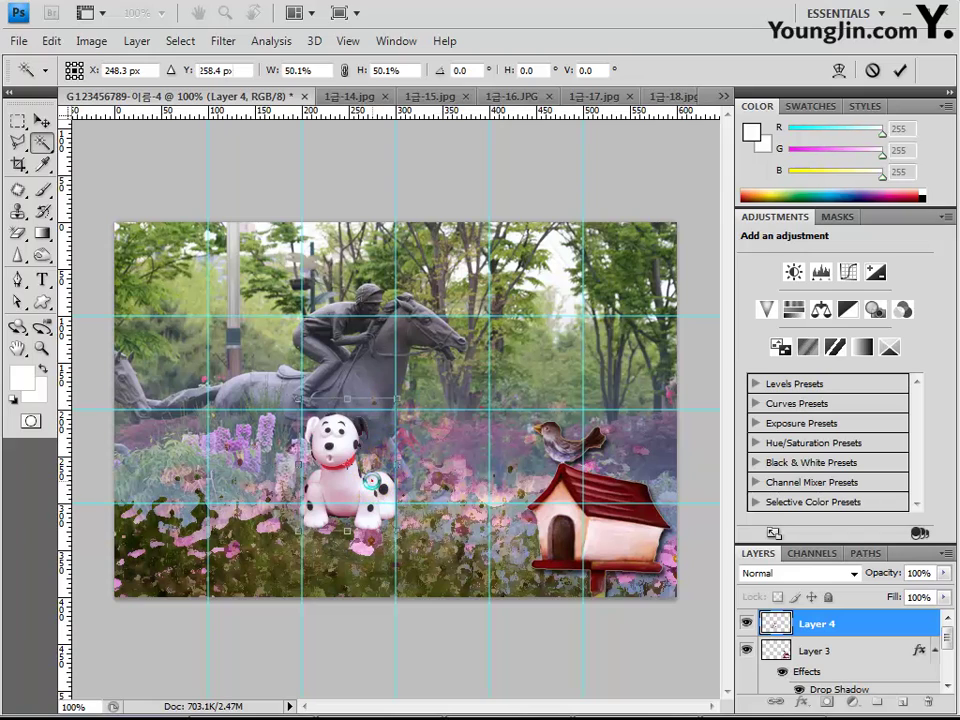
key(Return)
key(w)
click(373, 484)
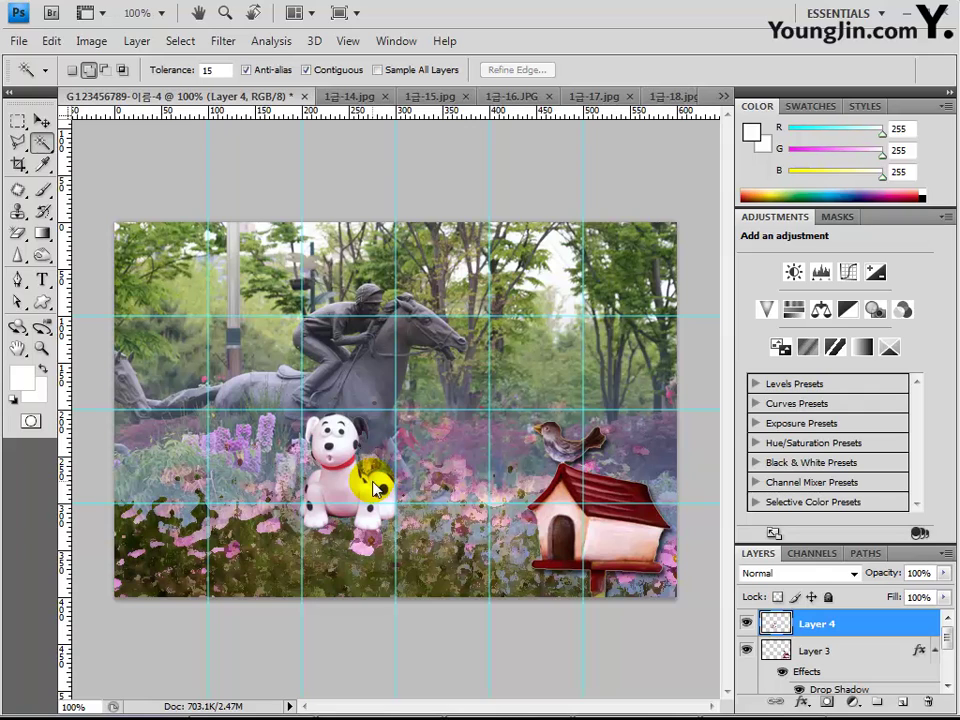
- Add an Outer Glow effect with the default settings to the dog layer
click(804, 703)
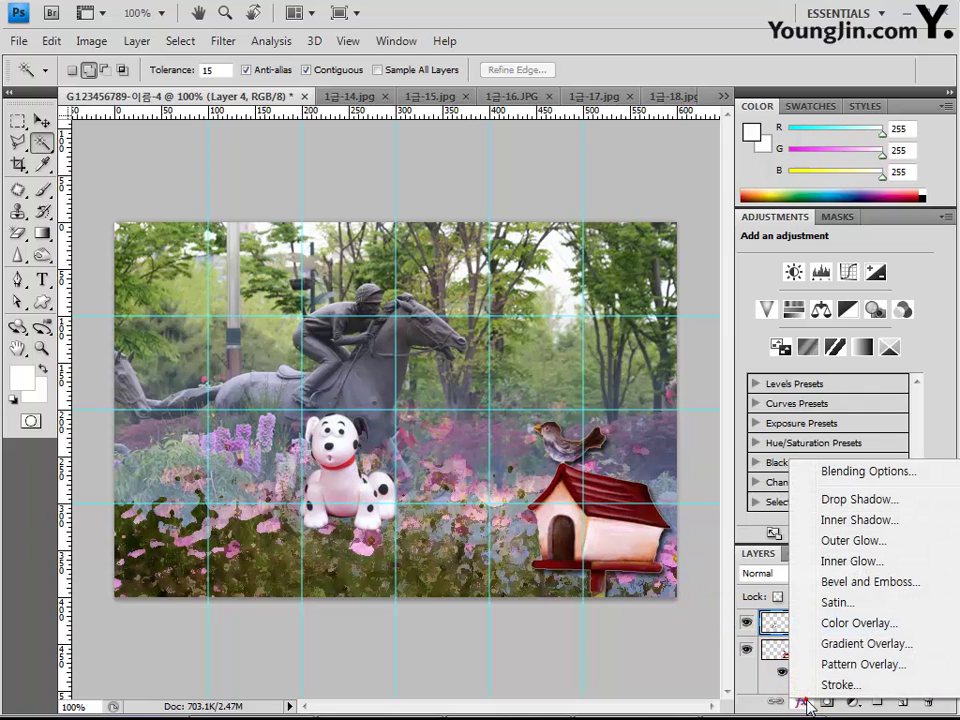
click(840, 540)
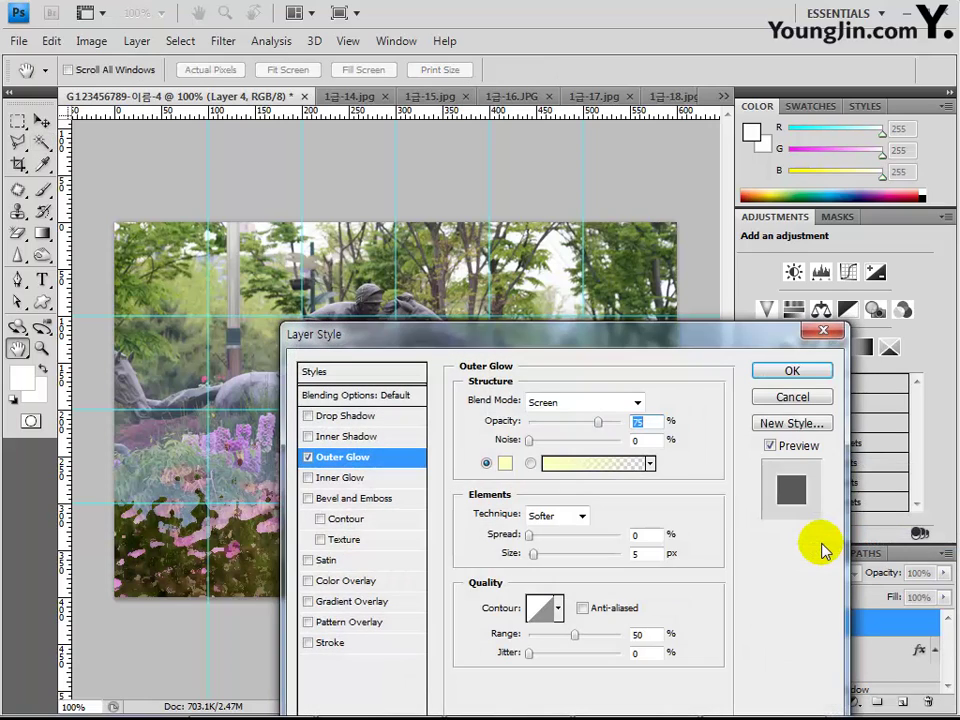
key(Return)
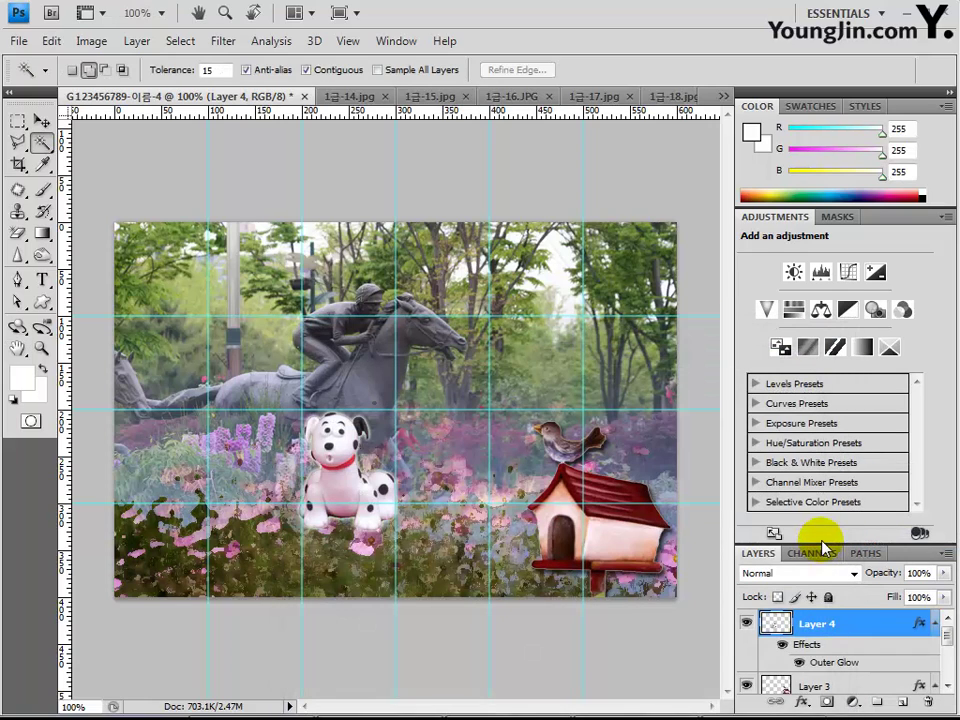
- Cut out the red heart in 1급-16.JPG with the Quick Selection tool and paste it into the composition
click(522, 101)
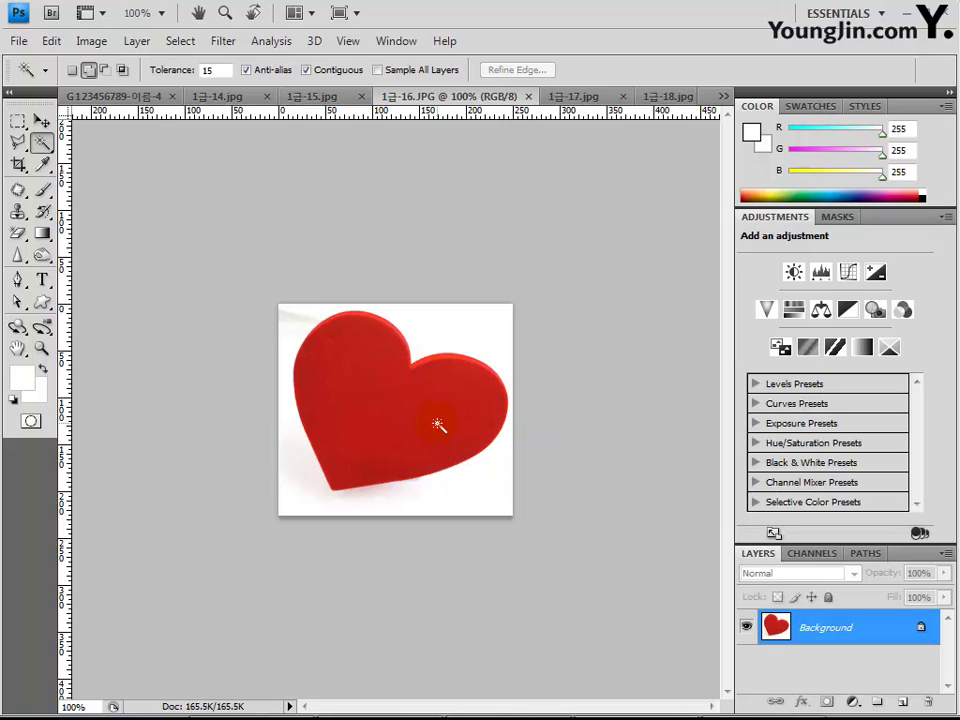
mouse_move(42, 144)
mouse_down()
mouse_move(113, 168)
mouse_move(103, 148)
mouse_up()
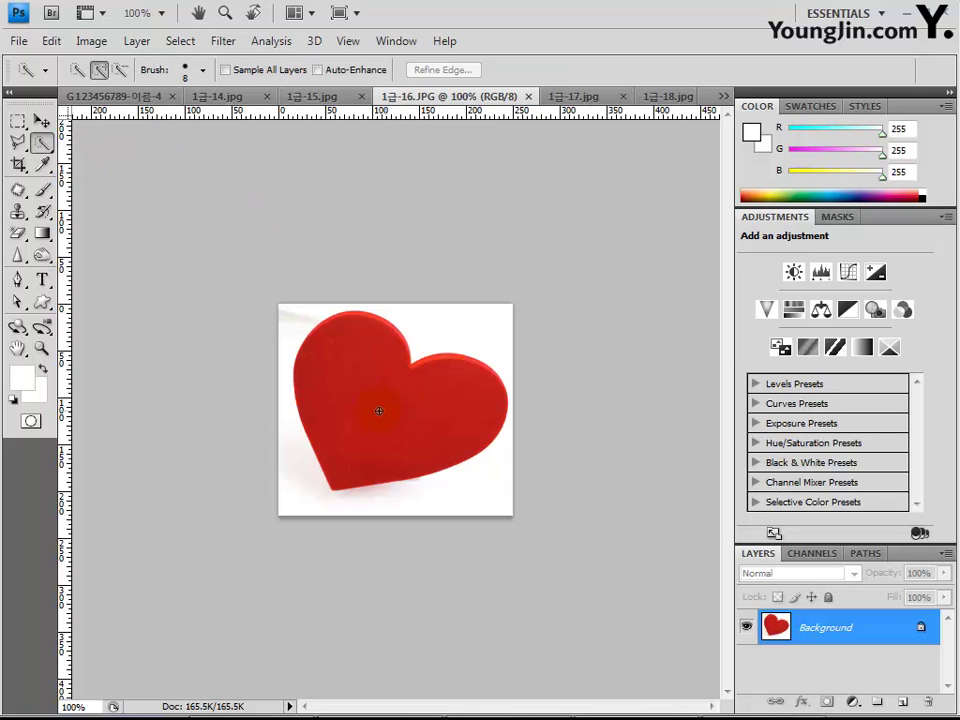
drag(350, 389, 439, 405)
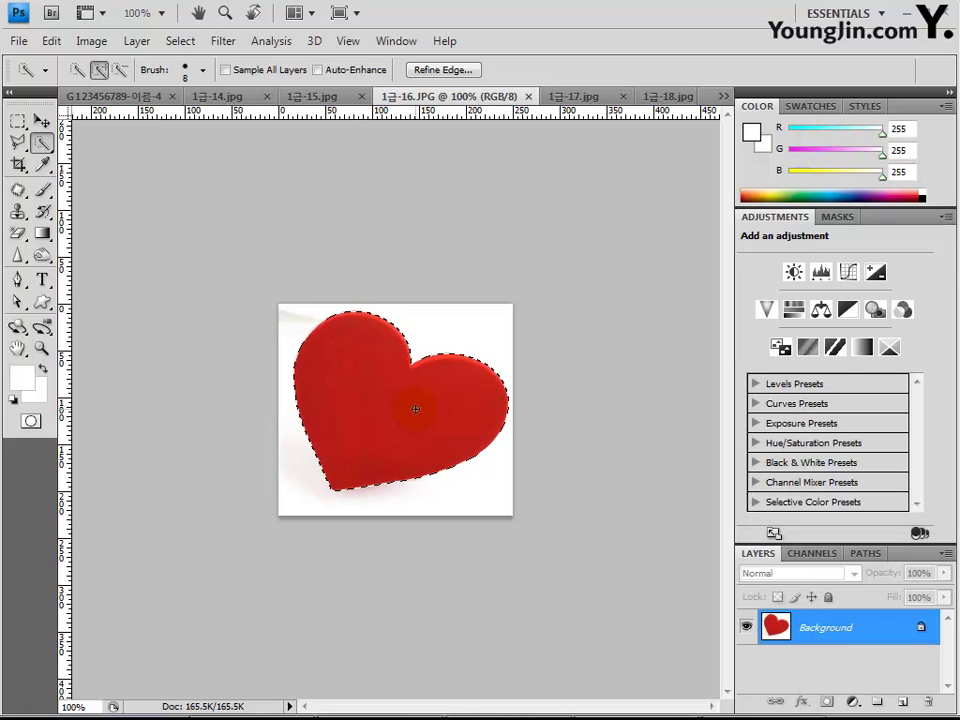
click(98, 96)
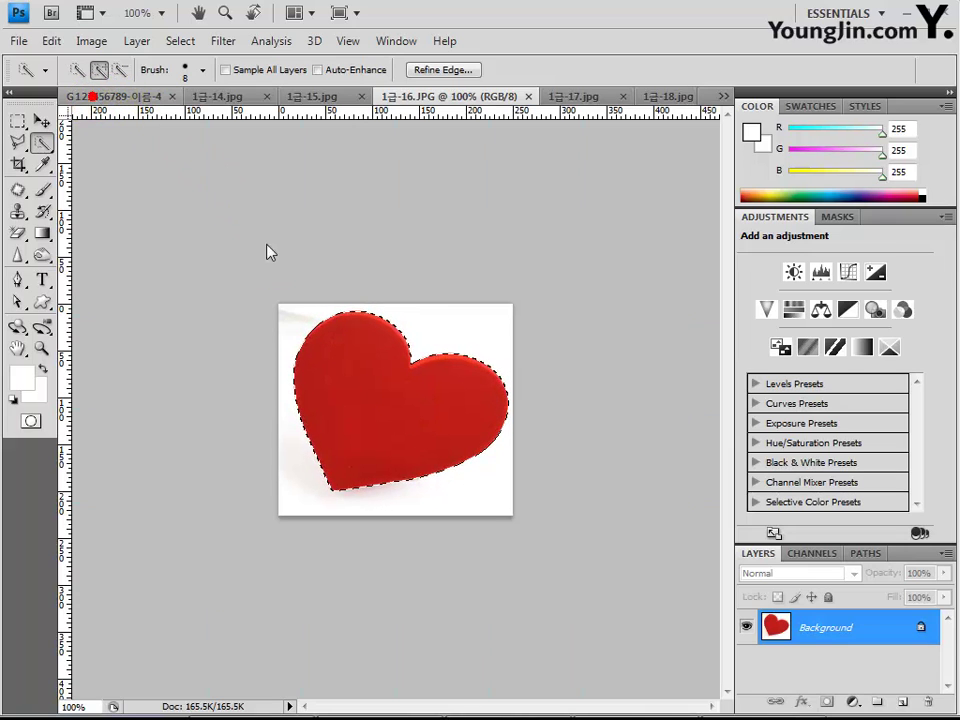
key(ctrl+v)
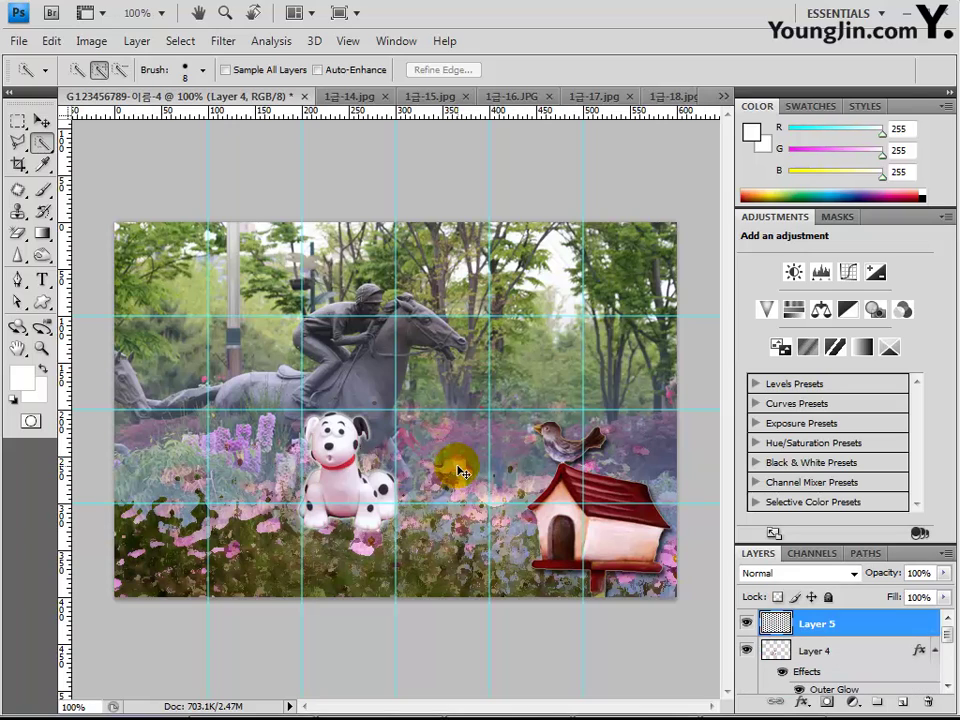
- Move the heart to the upper-right corner of the canvas and scale it proportionally to about 54%
key(ctrl+t)
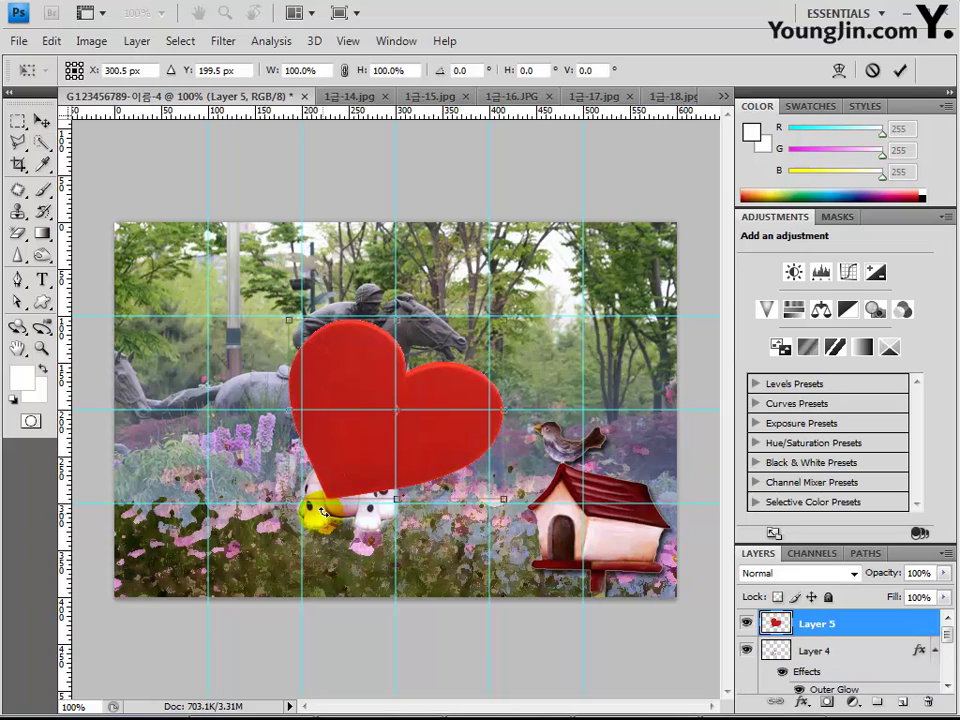
drag(317, 510, 582, 305)
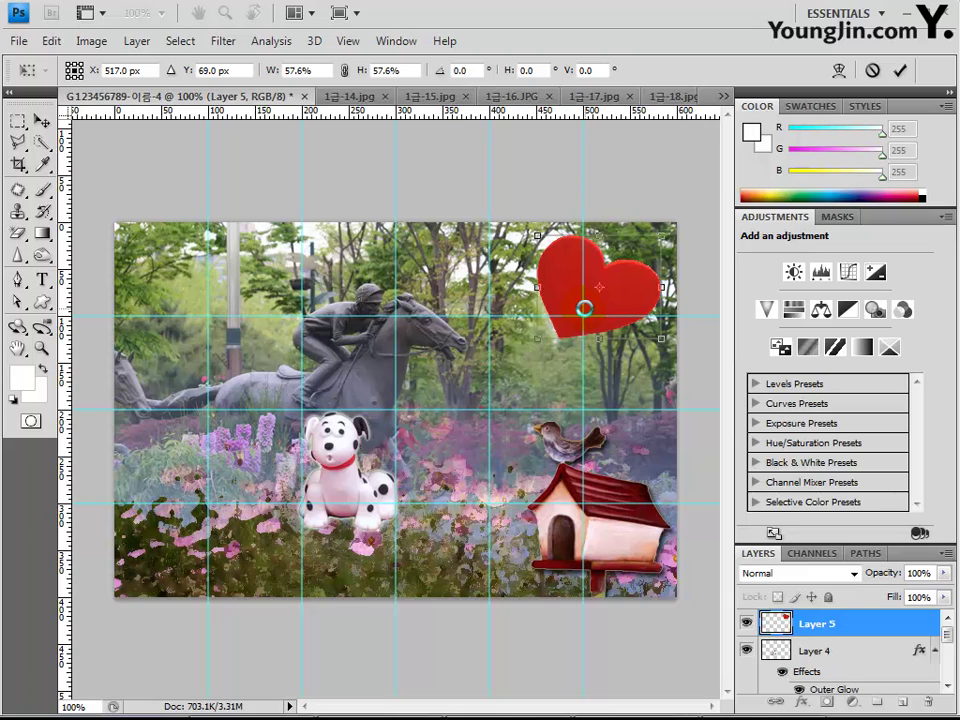
click(560, 349)
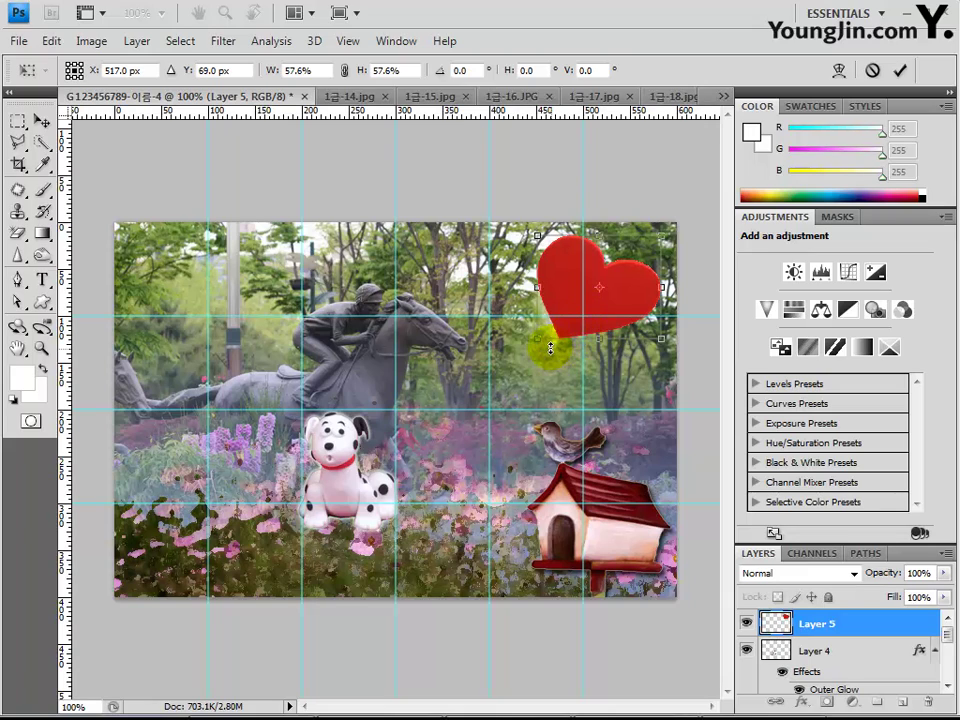
drag(552, 335, 551, 336)
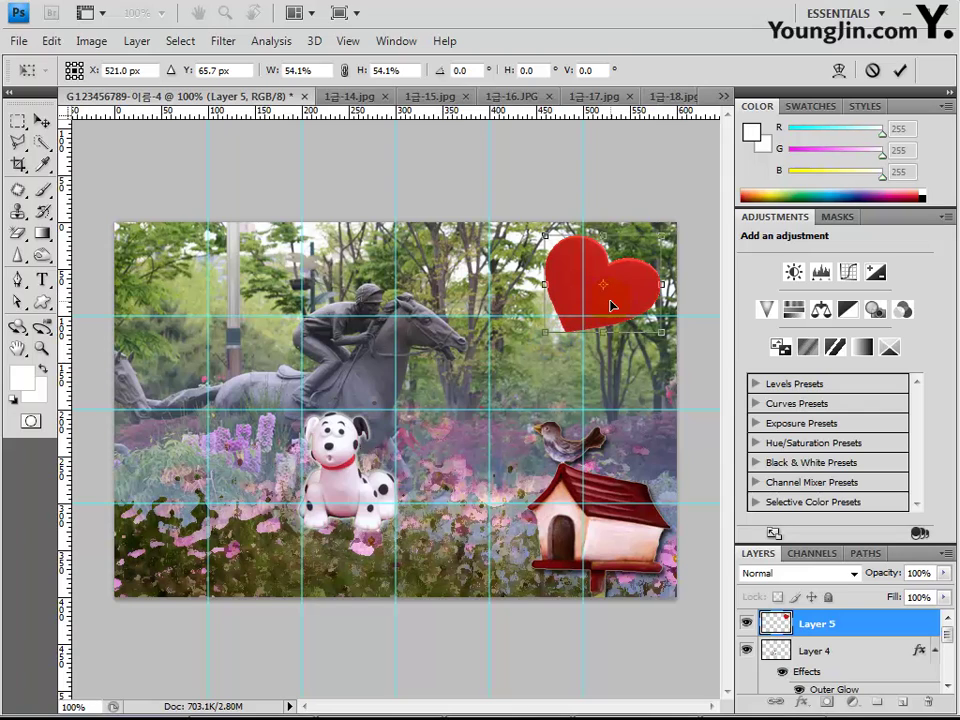
key(Return)
key(w)
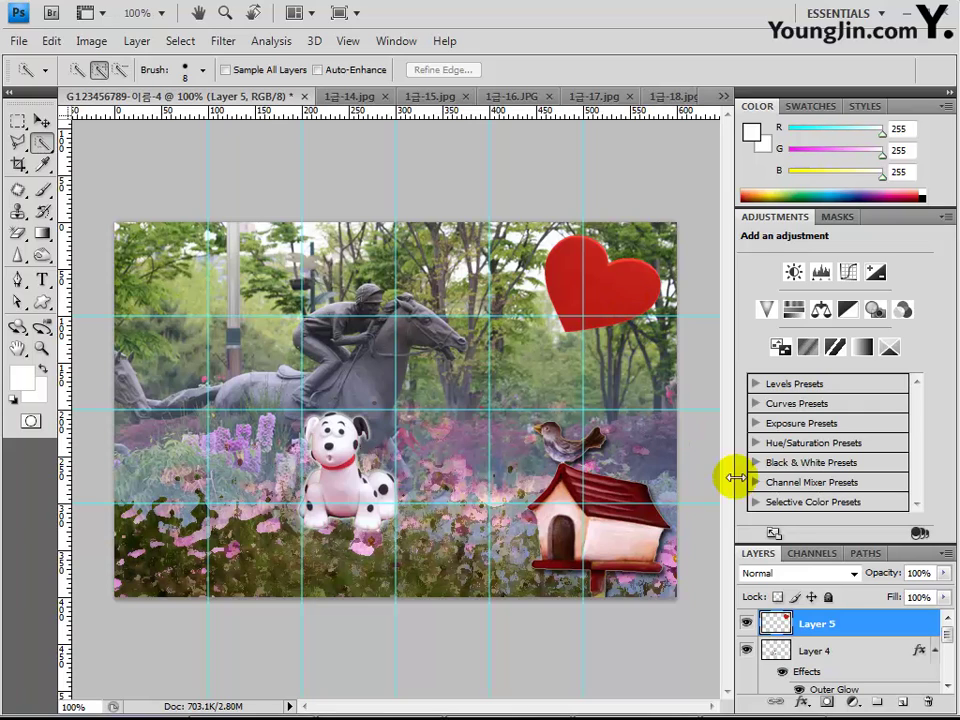
- Add a Drop Shadow effect with the default settings to the heart layer
click(800, 703)
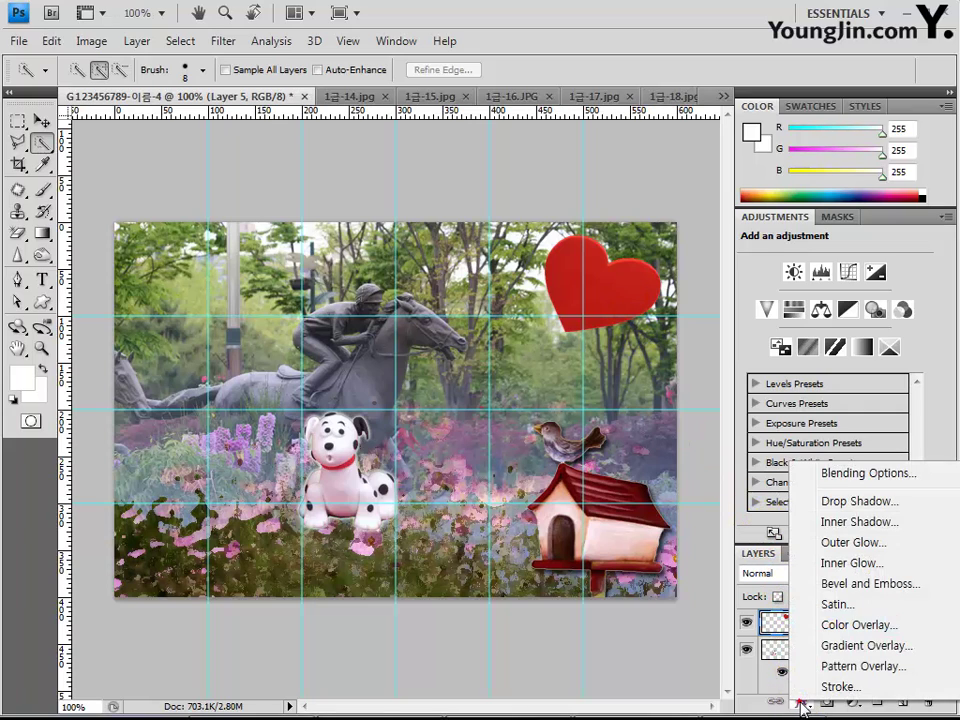
click(834, 501)
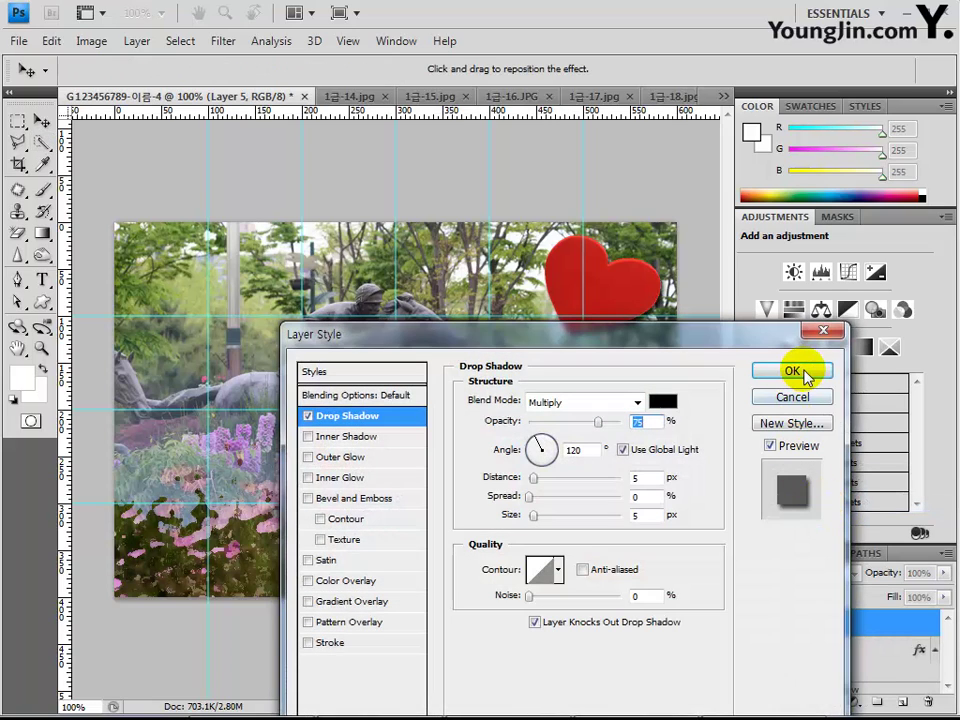
click(792, 372)
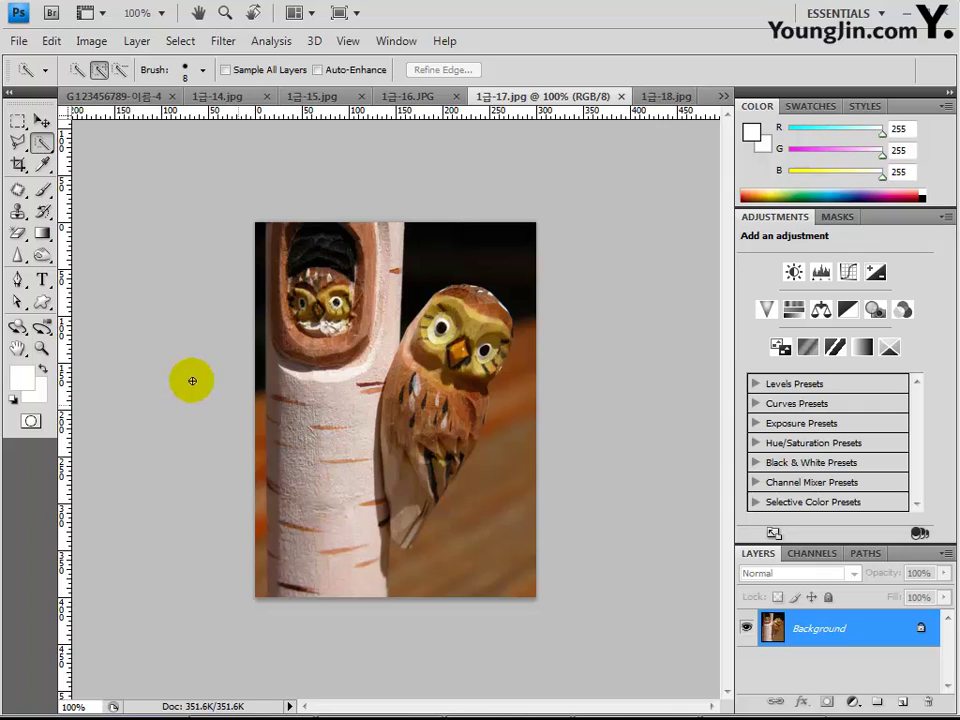
- In 1급-17.jpg, start a Pen tool path at the trunk's upper-right edge and trace around the large owl's head to its neck
click(18, 281)
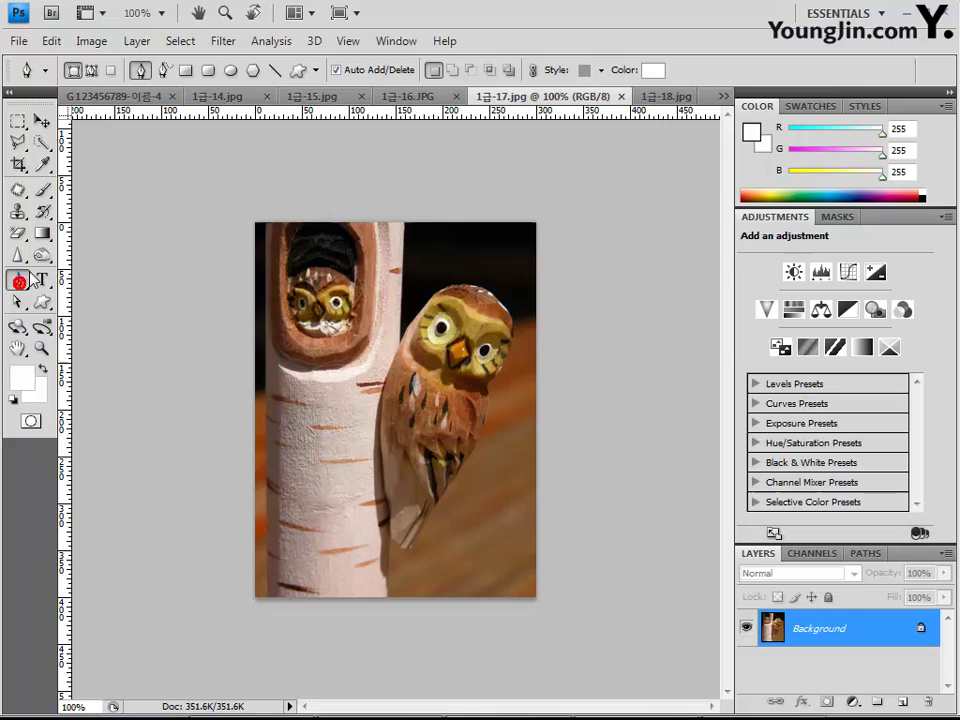
click(91, 71)
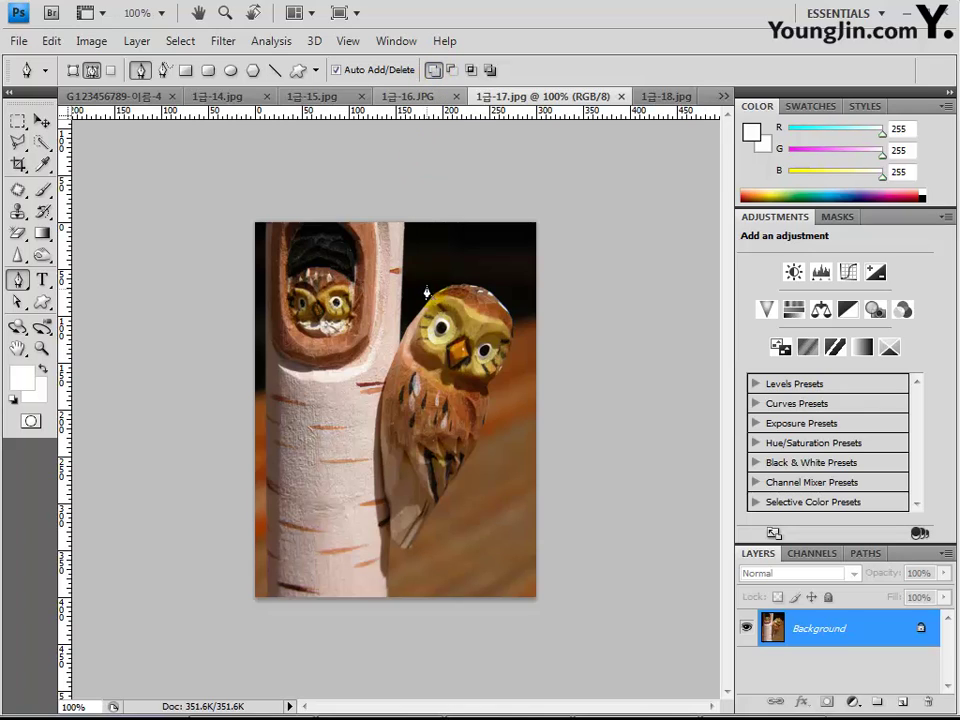
click(404, 222)
click(398, 343)
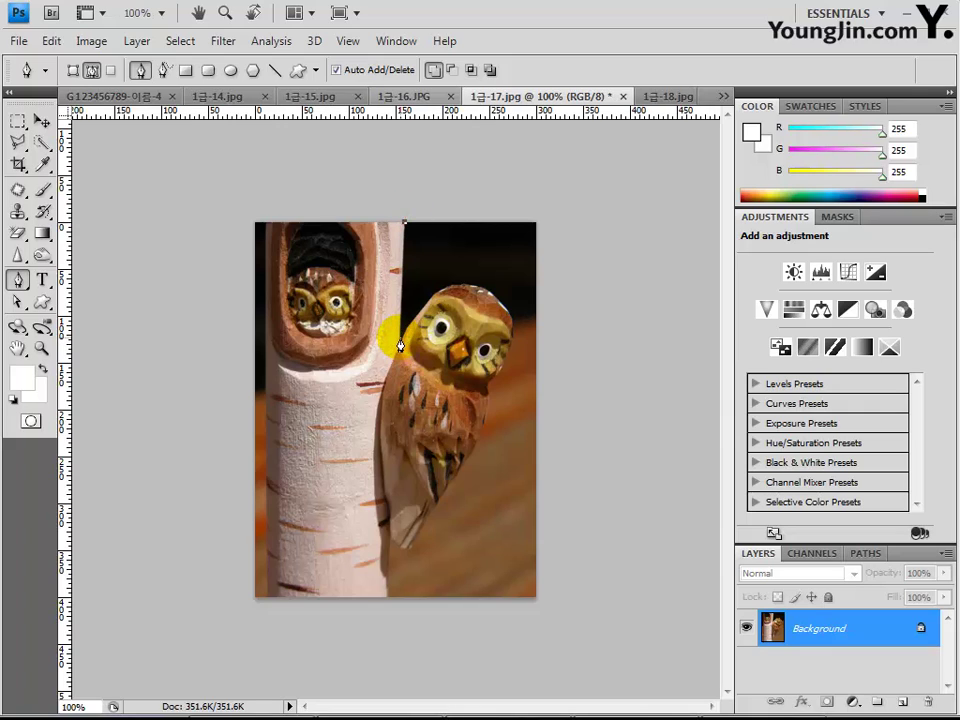
drag(416, 316, 428, 314)
click(458, 290)
drag(461, 292, 462, 296)
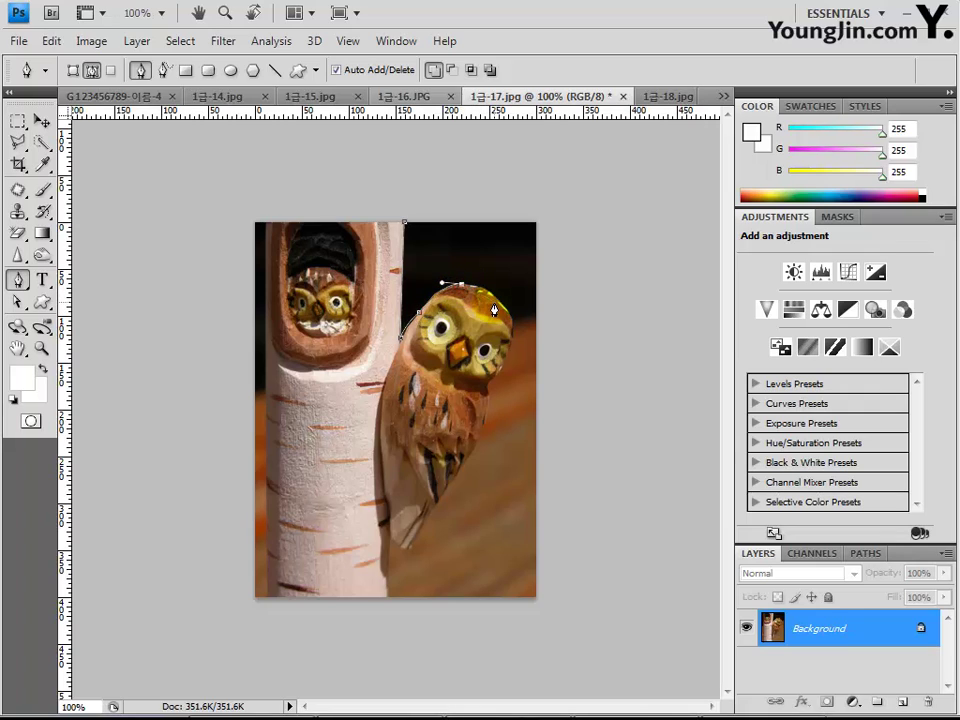
click(496, 300)
drag(489, 396, 477, 410)
alt+click(488, 393)
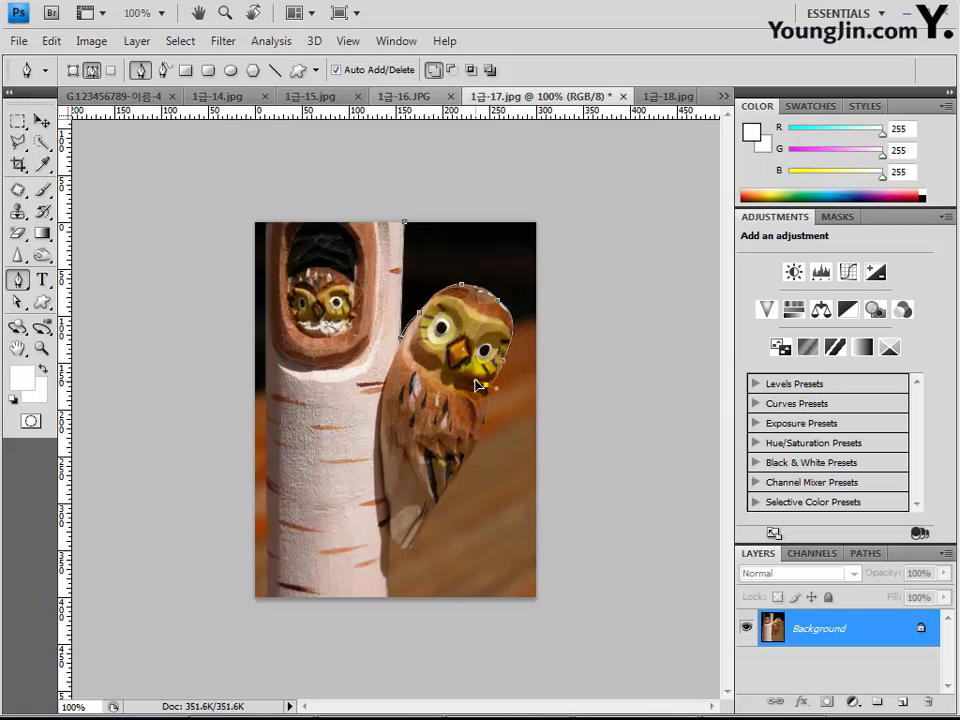
click(487, 393)
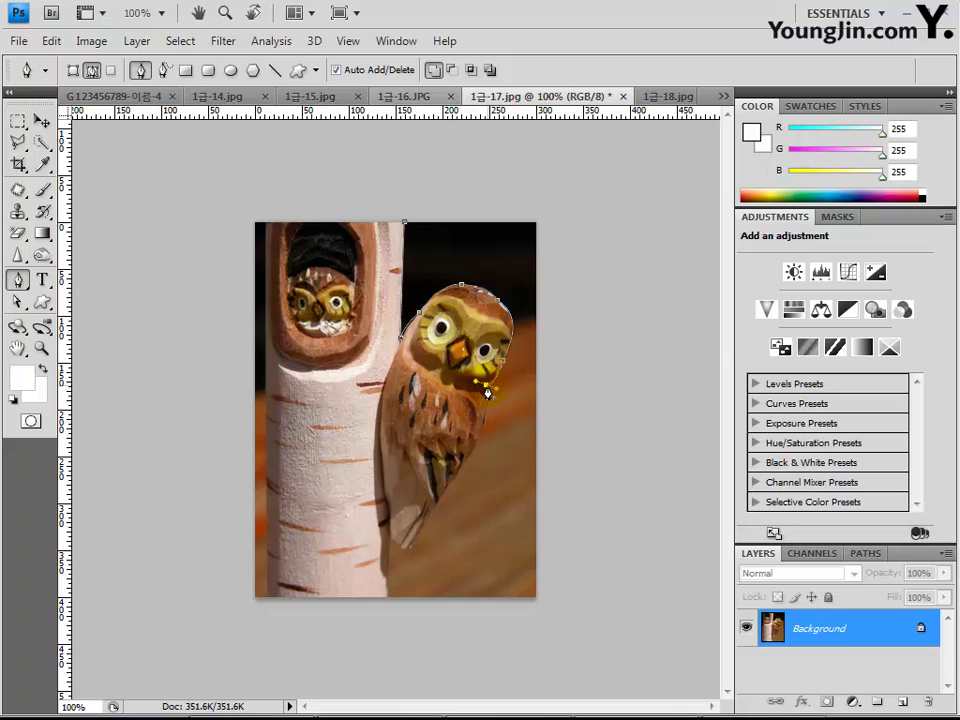
- Continue the path along the owl's body and tail, around the tree trunk, and close it at the starting point
drag(470, 450, 451, 484)
alt+click(470, 452)
click(408, 560)
click(408, 552)
click(385, 524)
alt+click(385, 524)
click(388, 601)
alt+click(388, 601)
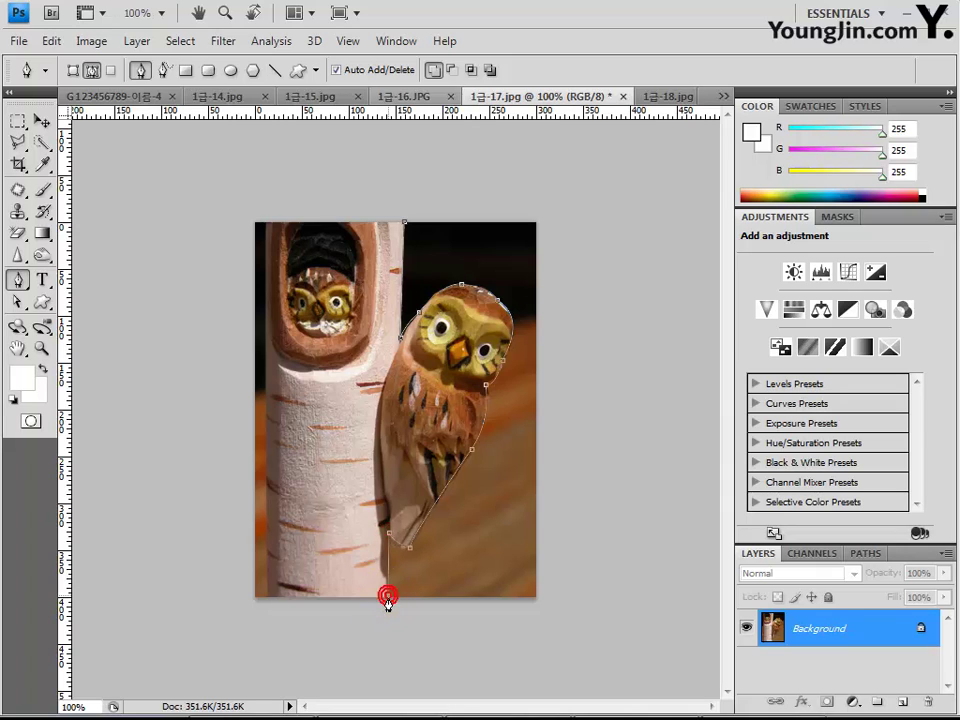
alt+click(265, 600)
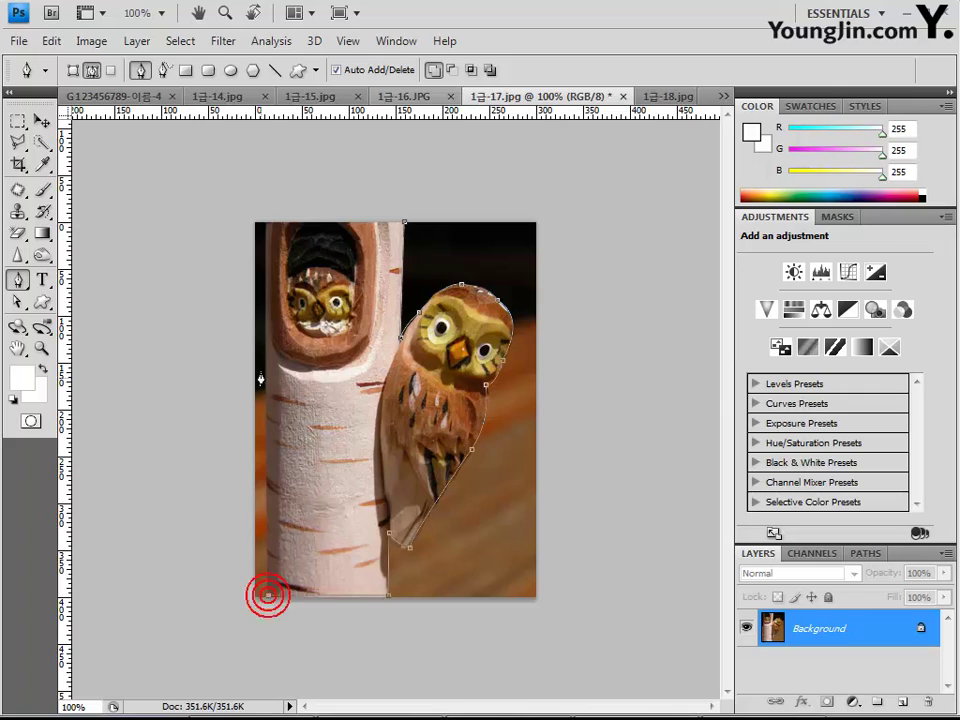
click(261, 252)
click(266, 223)
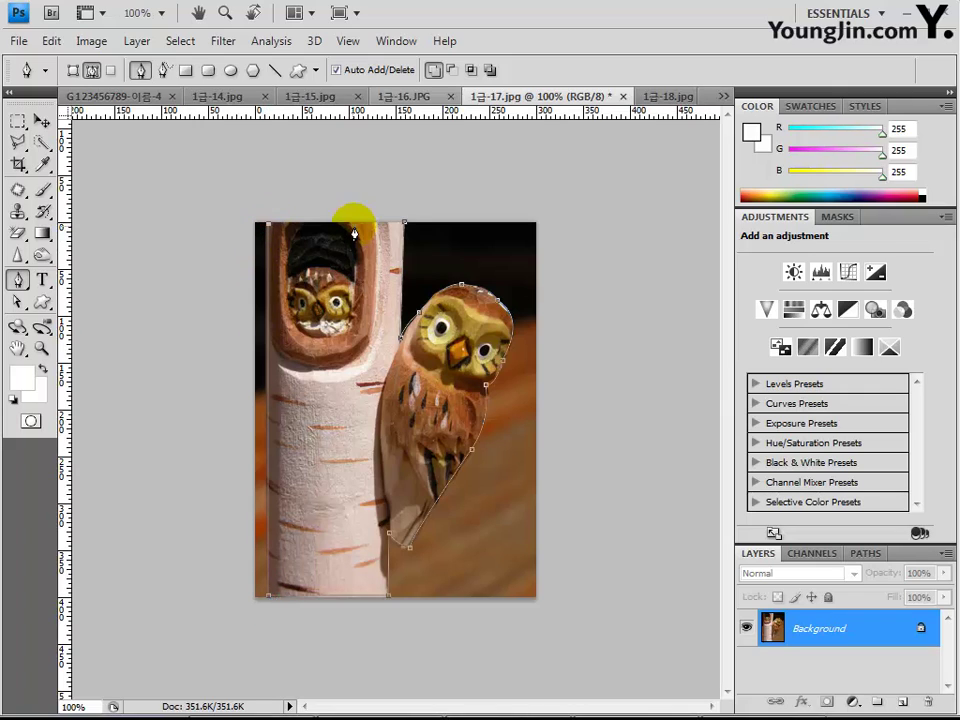
click(404, 224)
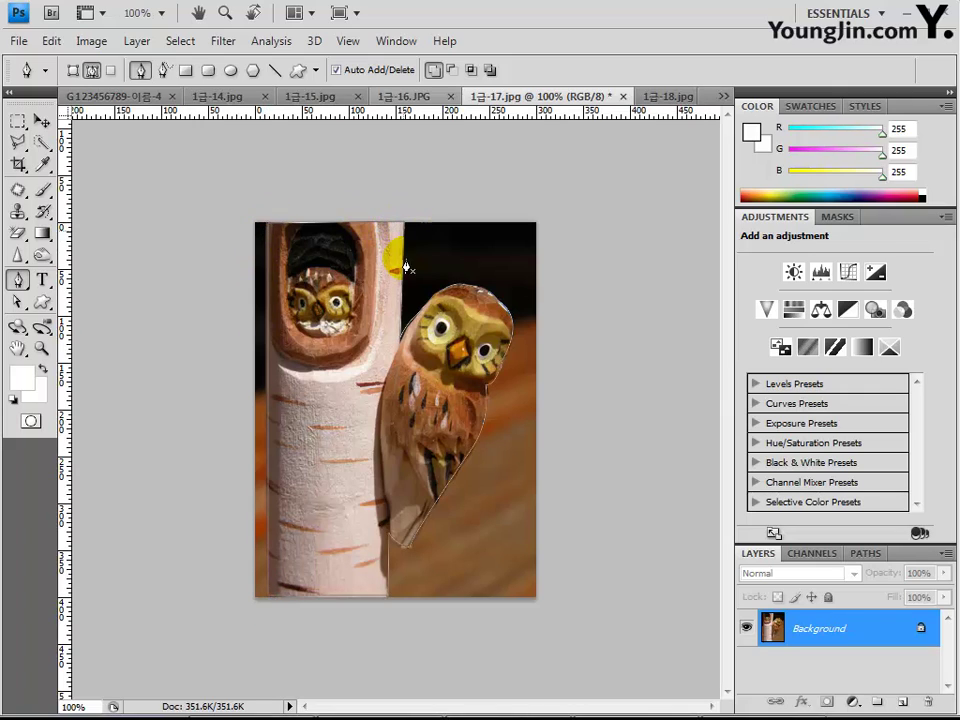
- Convert the closed Work Path in 1급-17.jpg to a selection and copy the owls and trunk into the guided composition document
click(350, 413)
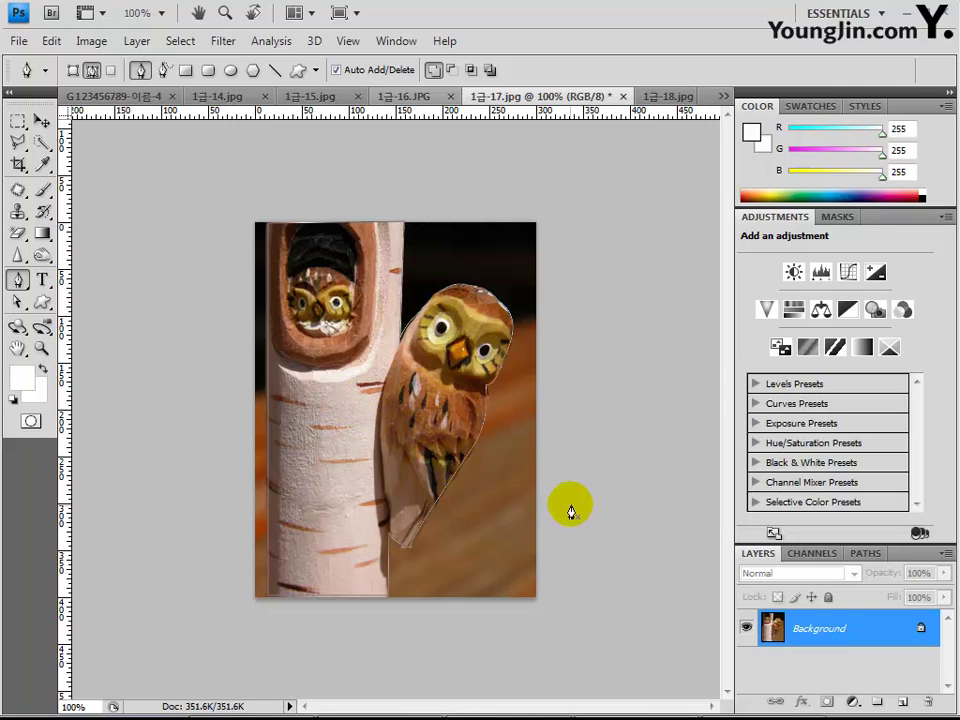
click(863, 556)
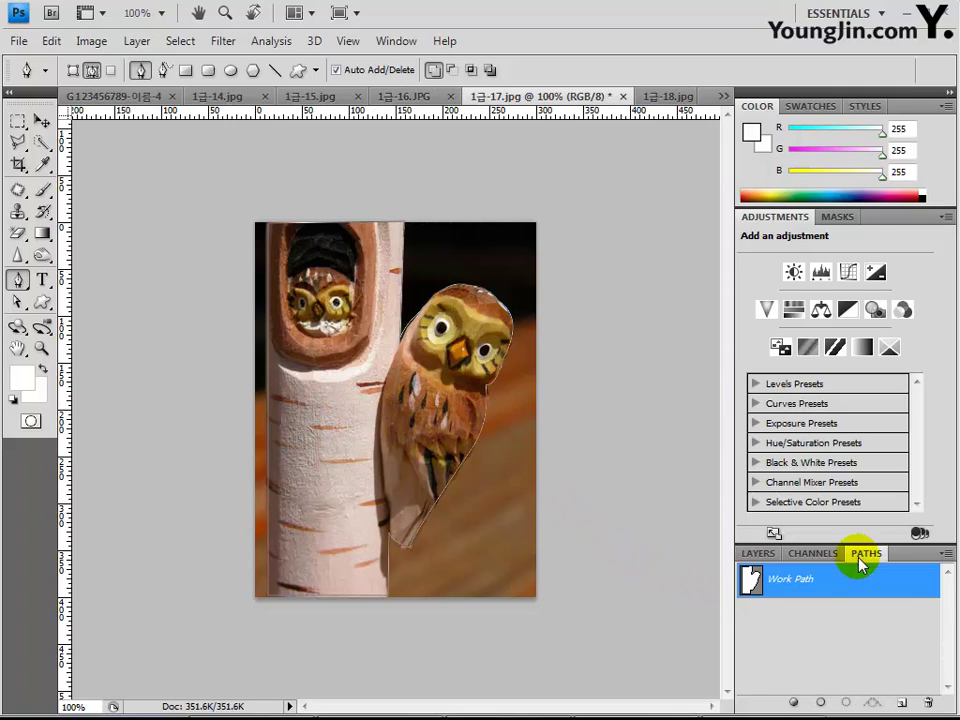
click(843, 703)
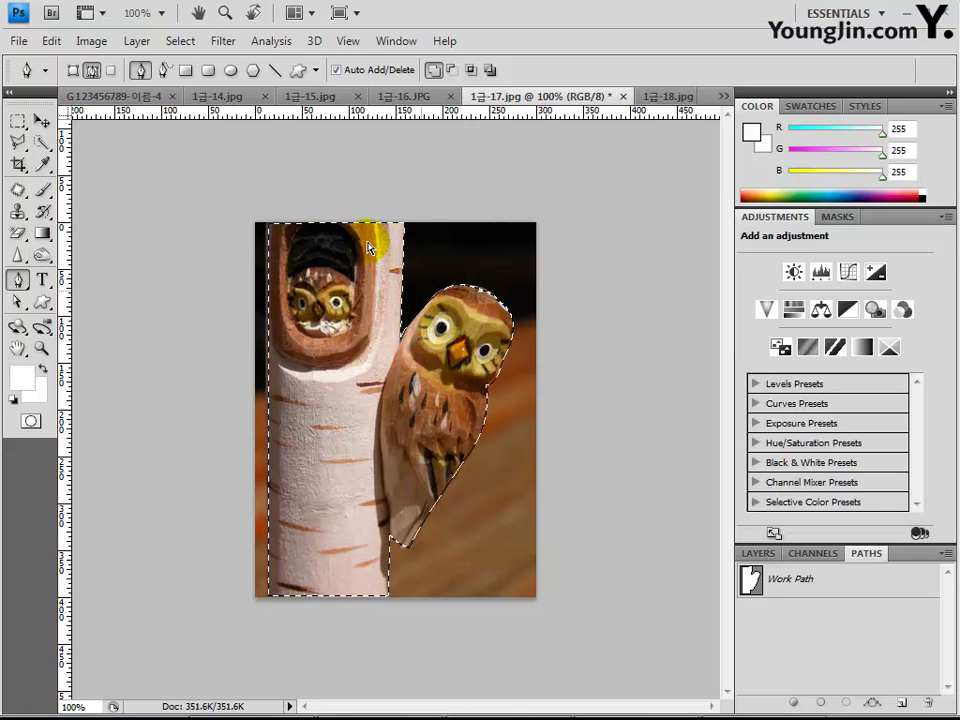
click(102, 96)
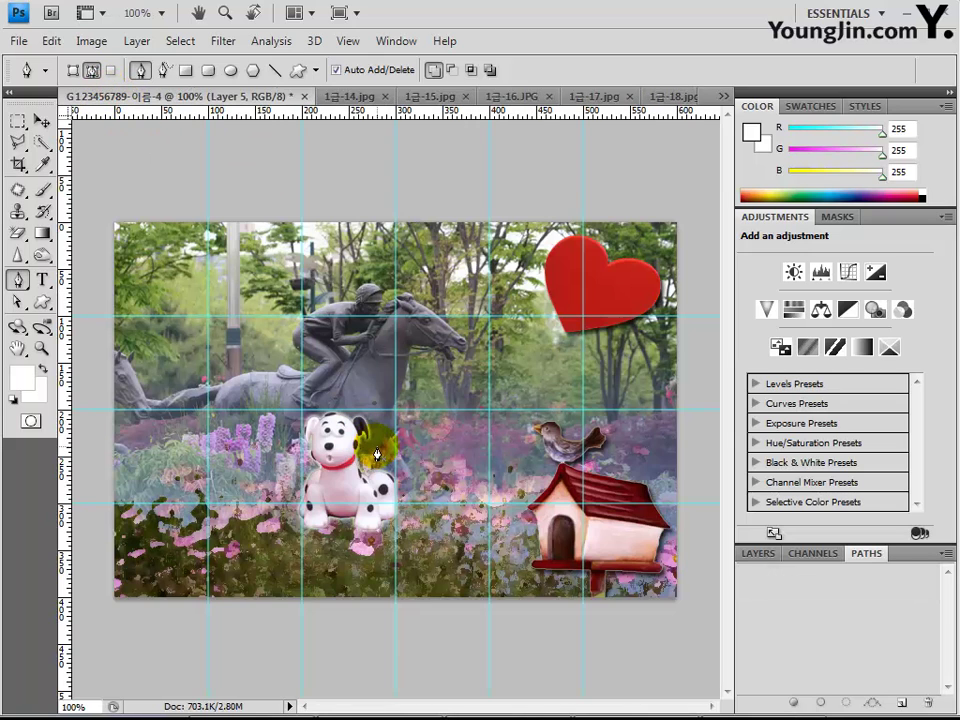
key(ctrl+v)
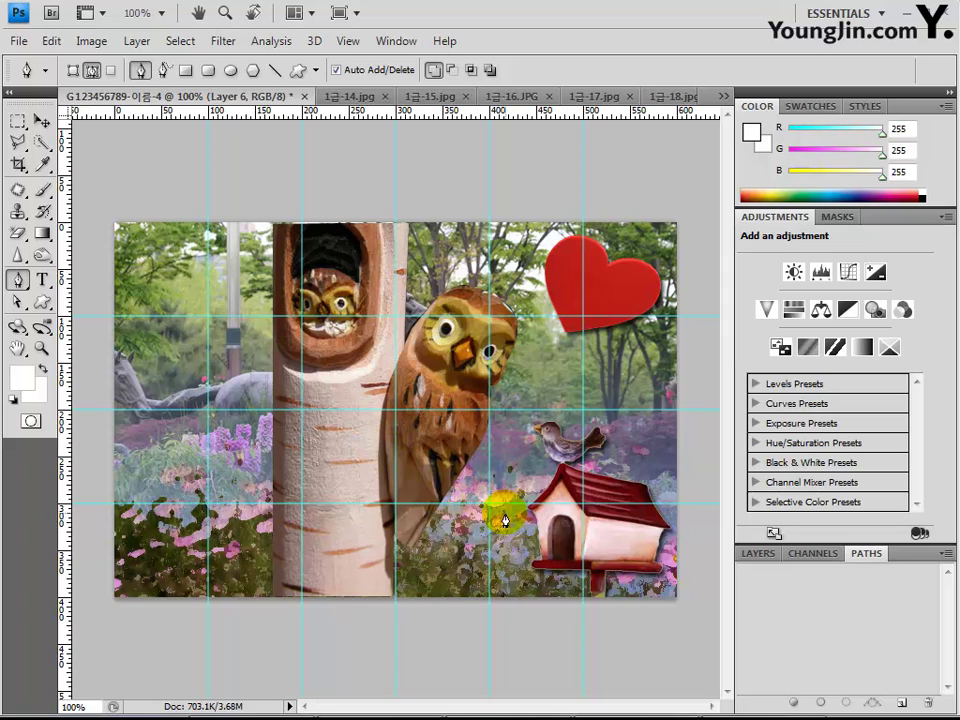
- Move the pasted owls and trunk to the canvas's left edge, with the trunk's left part running off the canvas
key(v)
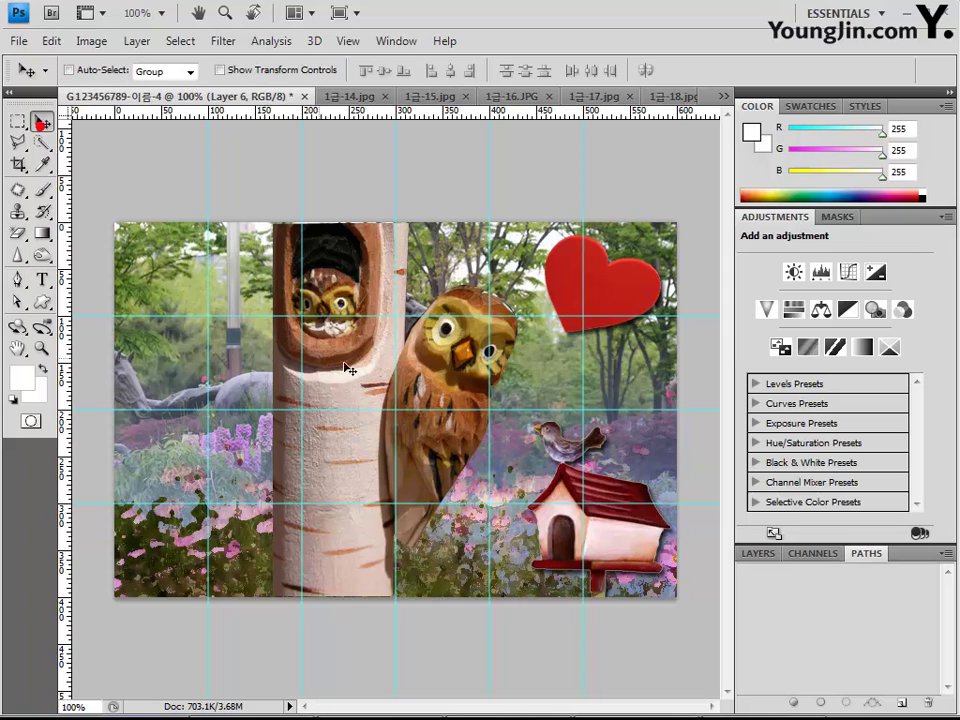
drag(322, 352, 188, 350)
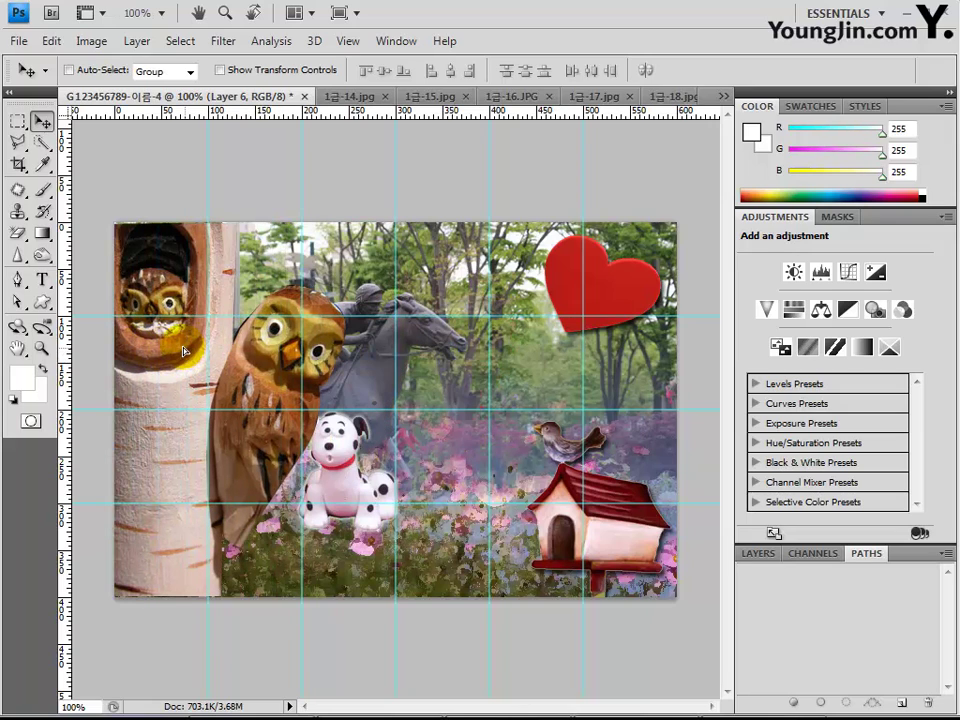
drag(186, 352, 173, 350)
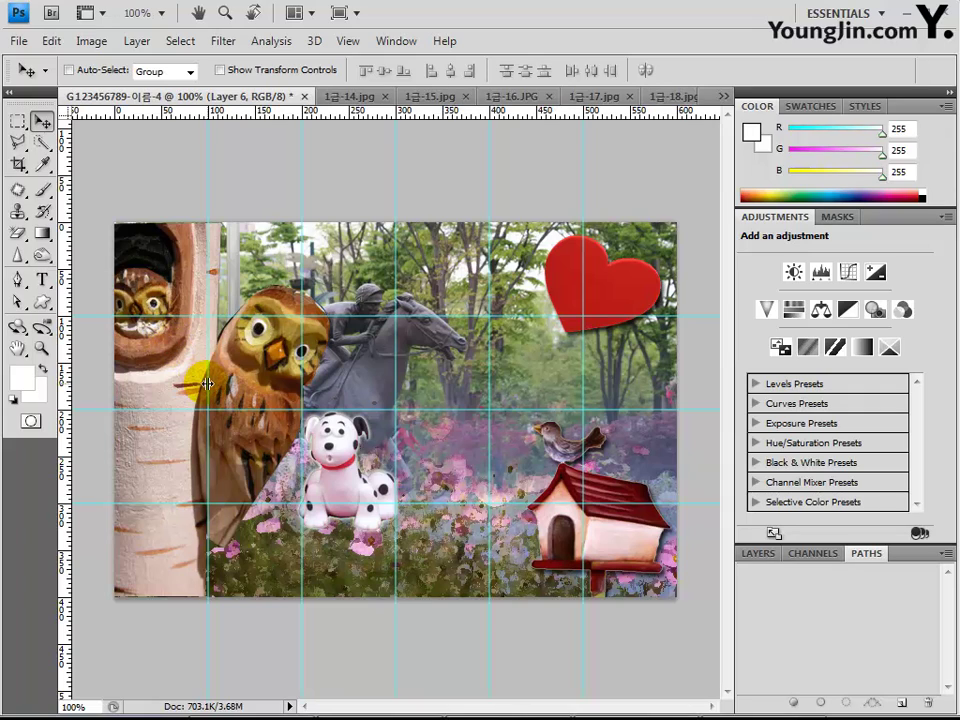
drag(196, 378, 226, 391)
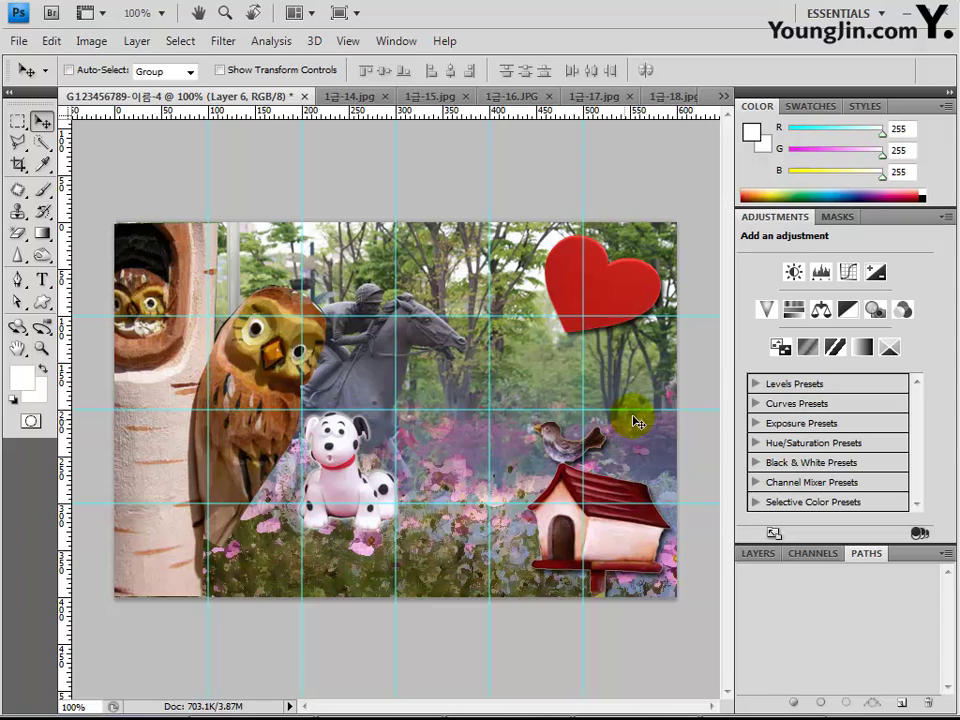
- Set the owl layer's blend mode to Hard Light and its opacity to 80%
click(755, 553)
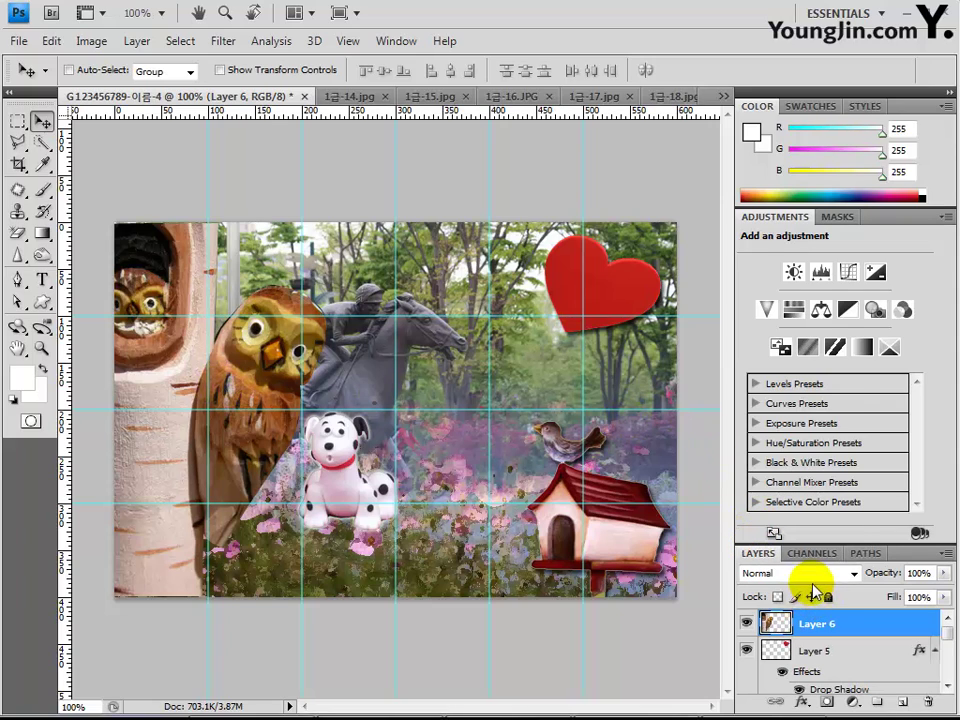
click(812, 575)
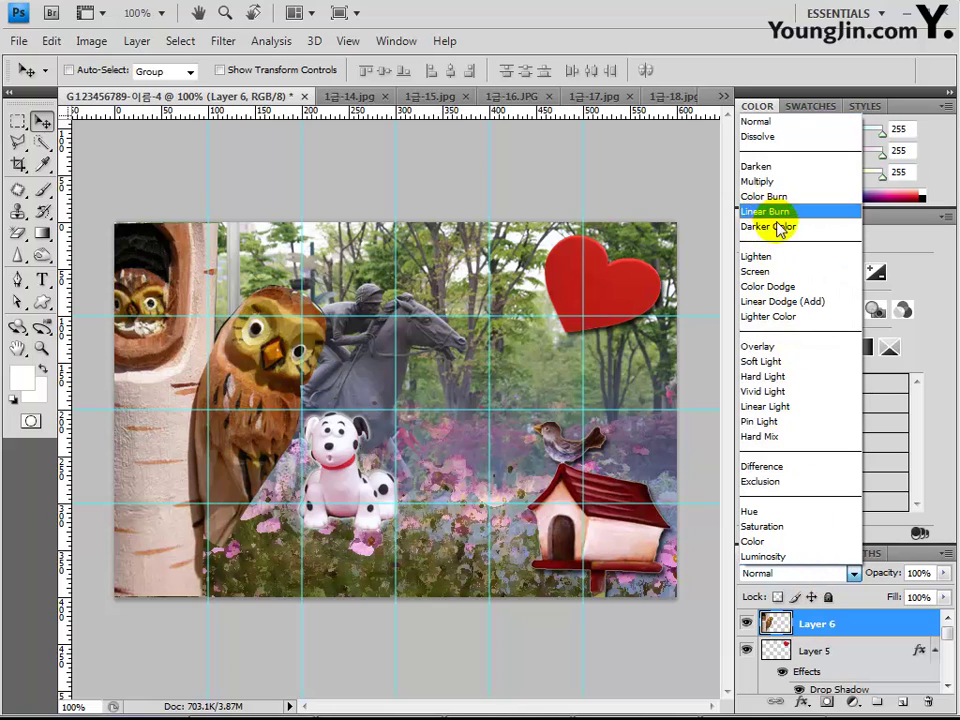
click(775, 376)
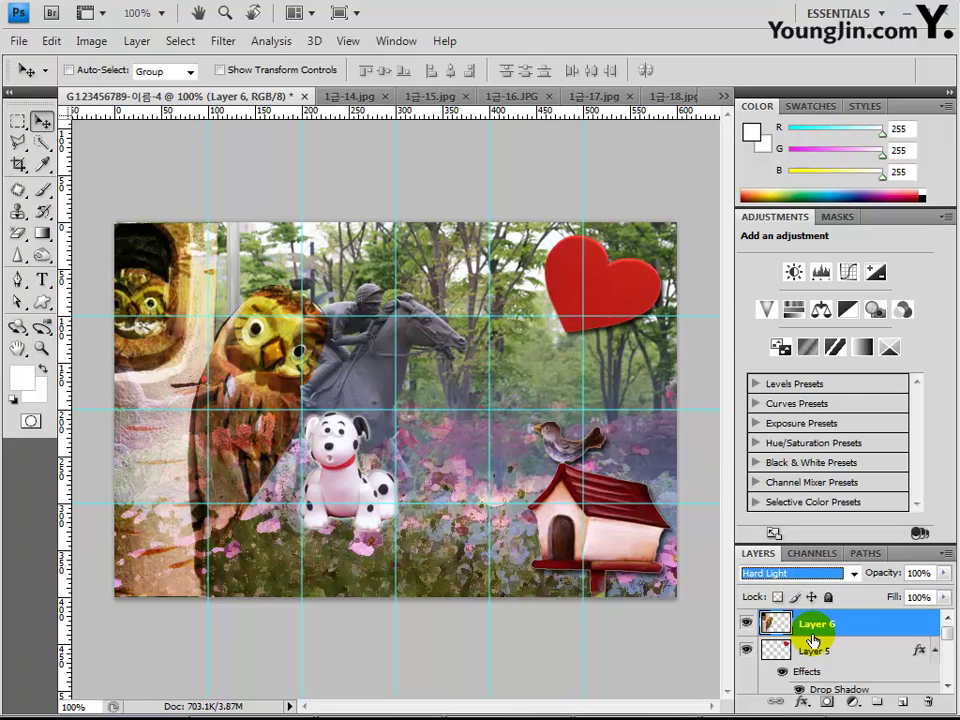
click(917, 573)
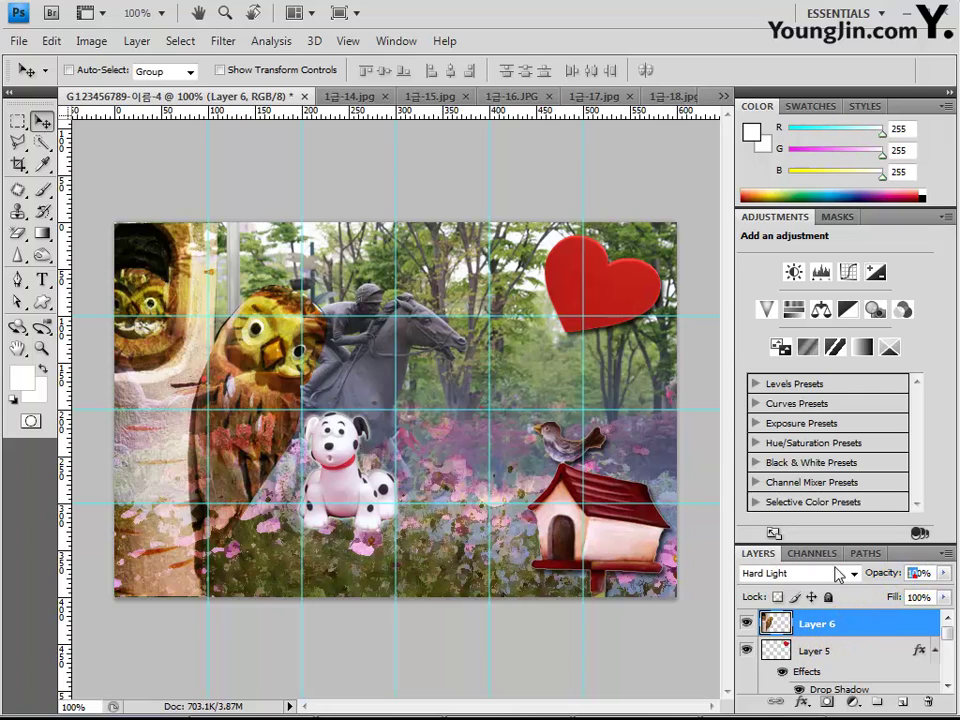
text(80)
key(Return)
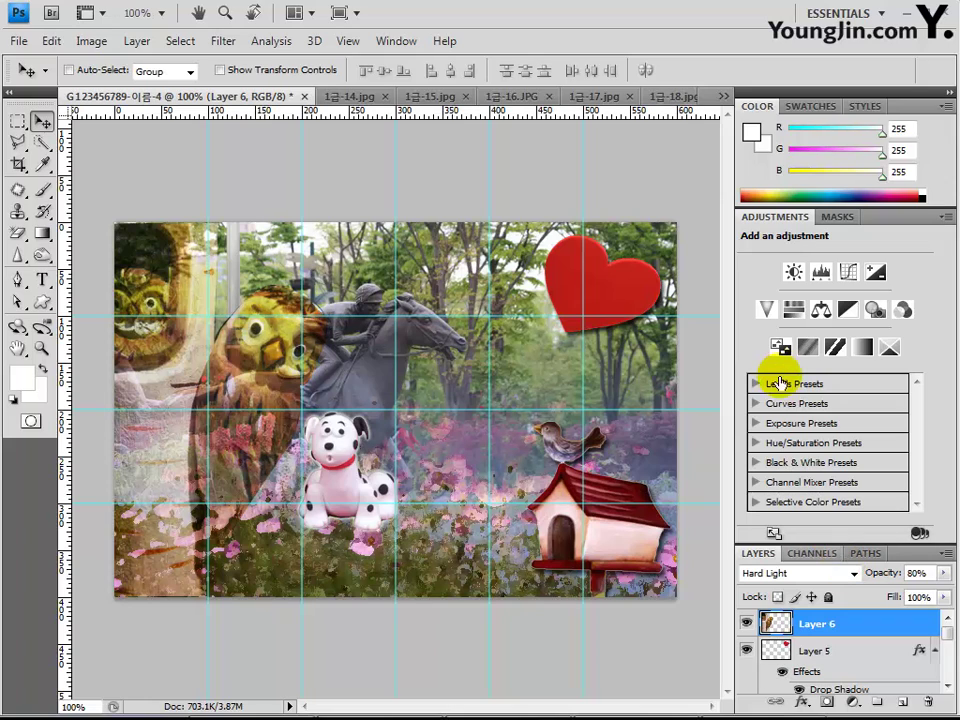
- Isolate the three pigs in 1급-18.jpg by selecting the white background and inverting it, and copy them into the composition document
key(ctrl+shift+Tab)
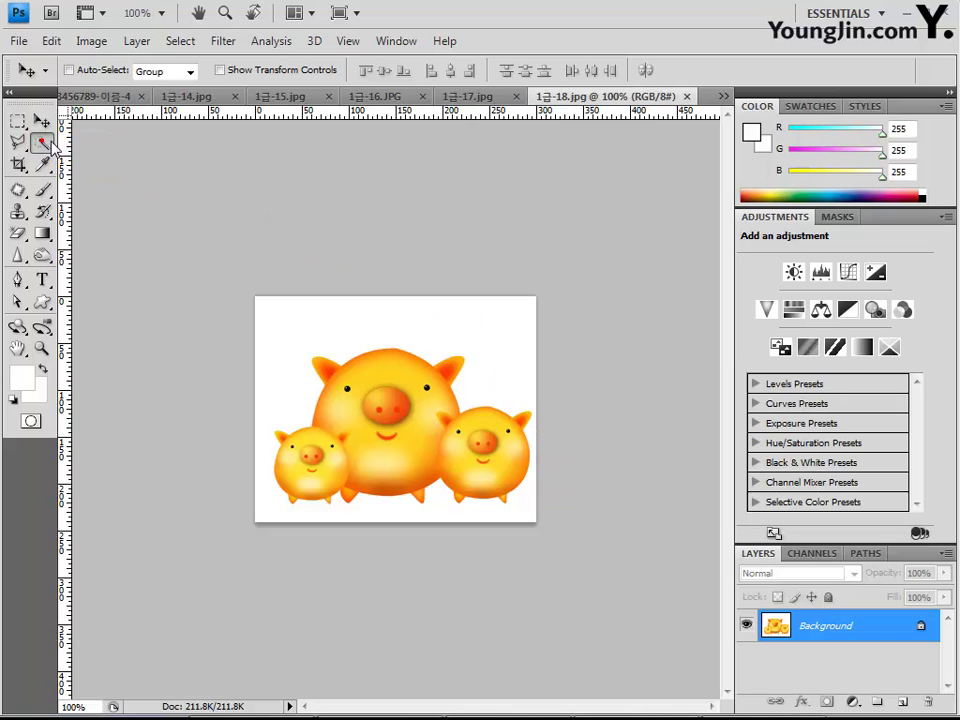
drag(42, 142, 107, 158)
click(495, 362)
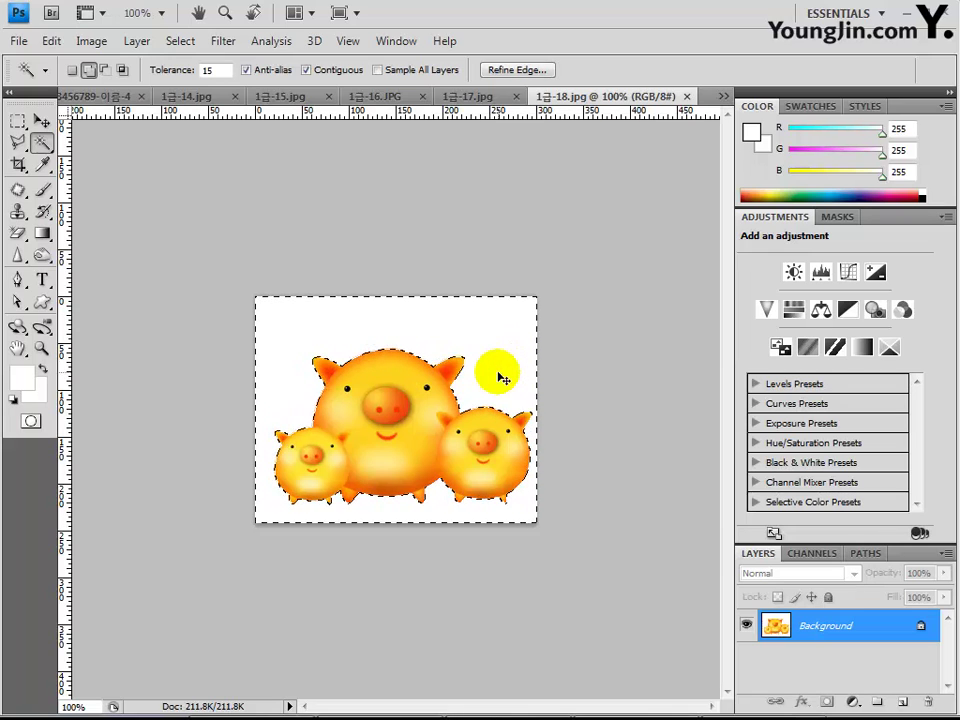
key(ctrl+shift+i)
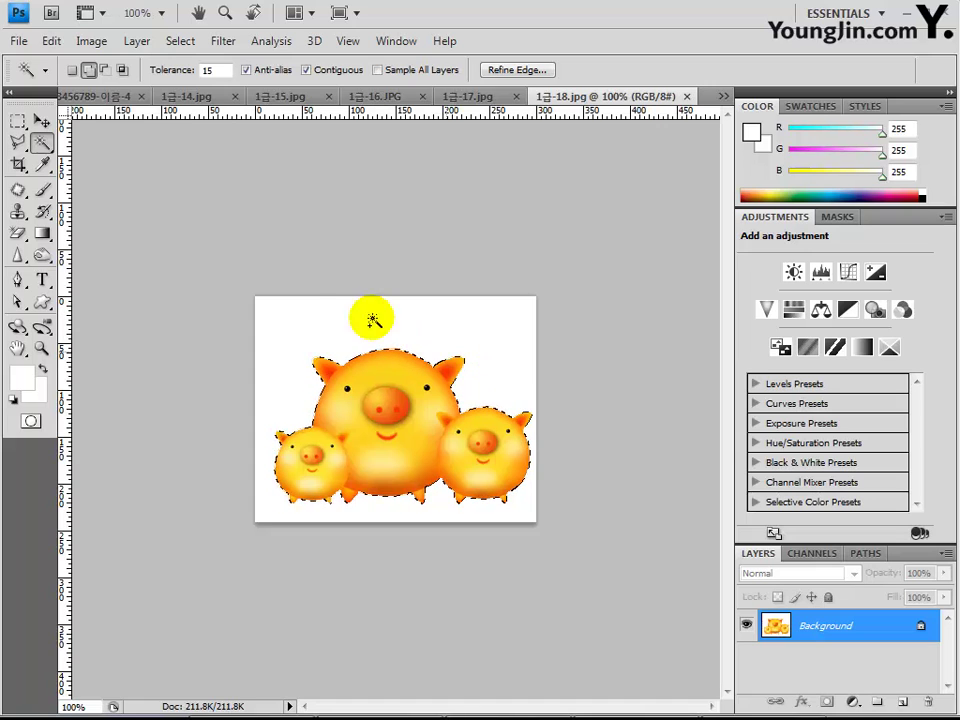
click(105, 96)
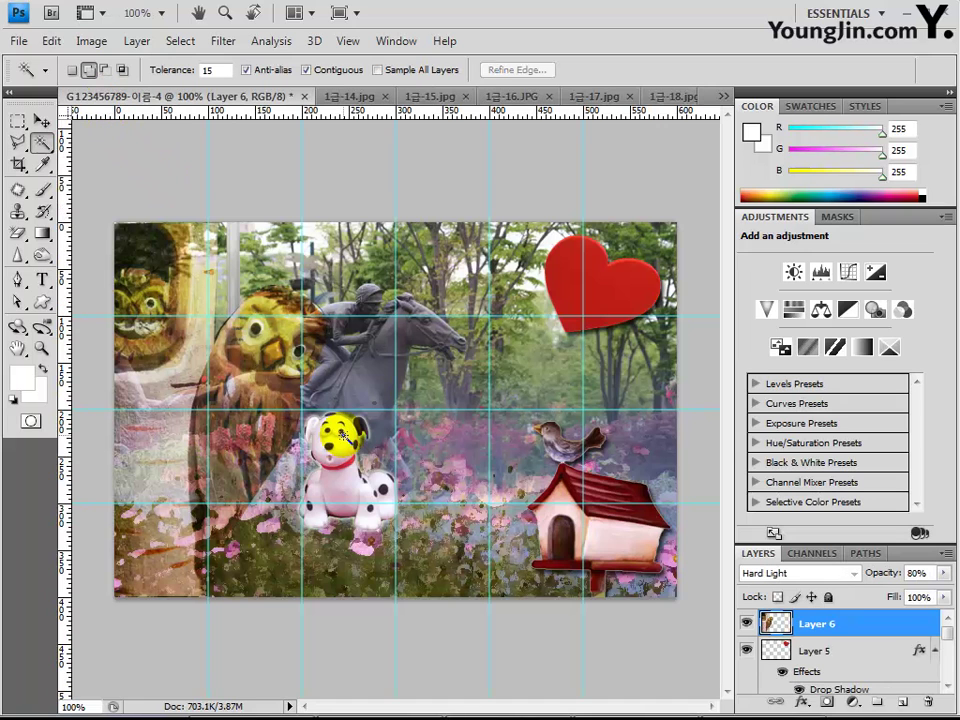
key(ctrl+v)
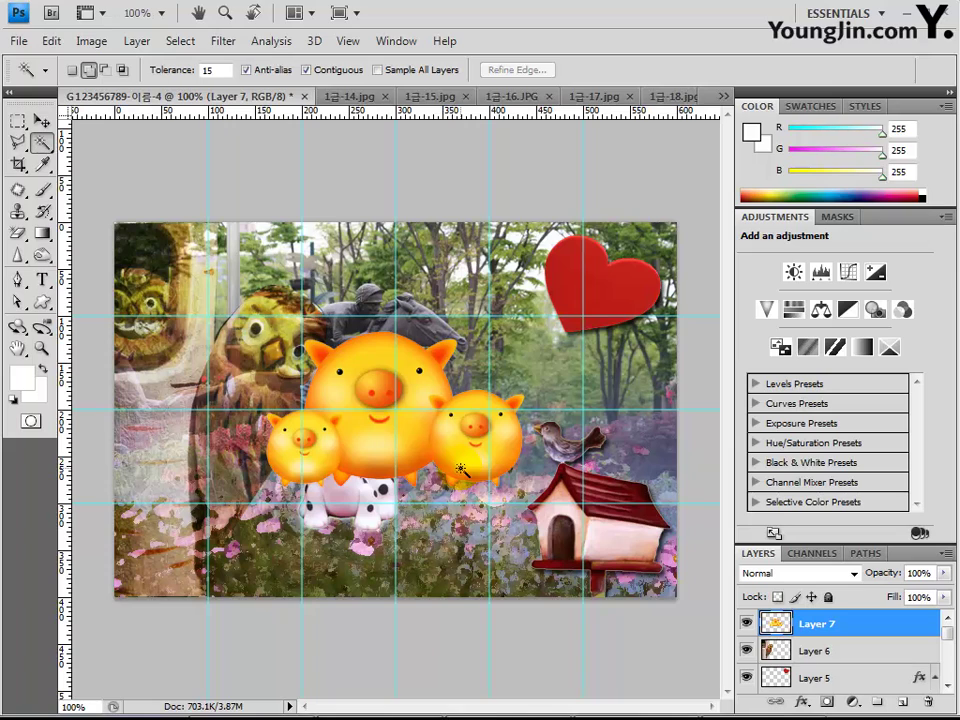
- Scale the pigs proportionally to about 71% and place them at the canvas's bottom edge between the dog and the birdhouse
key(ctrl+t)
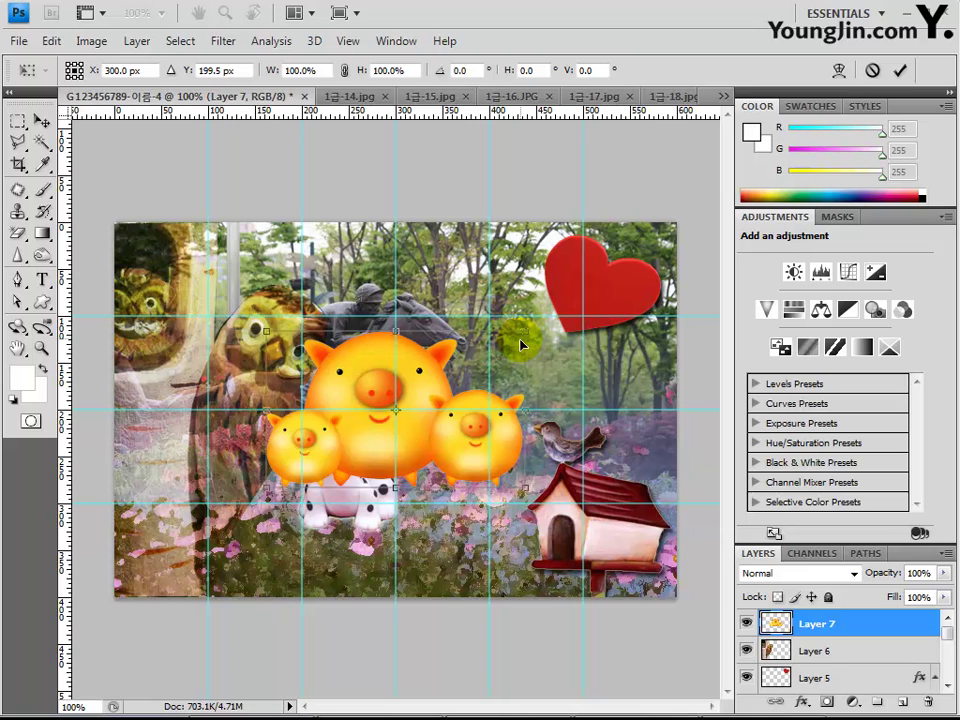
drag(521, 333, 461, 381)
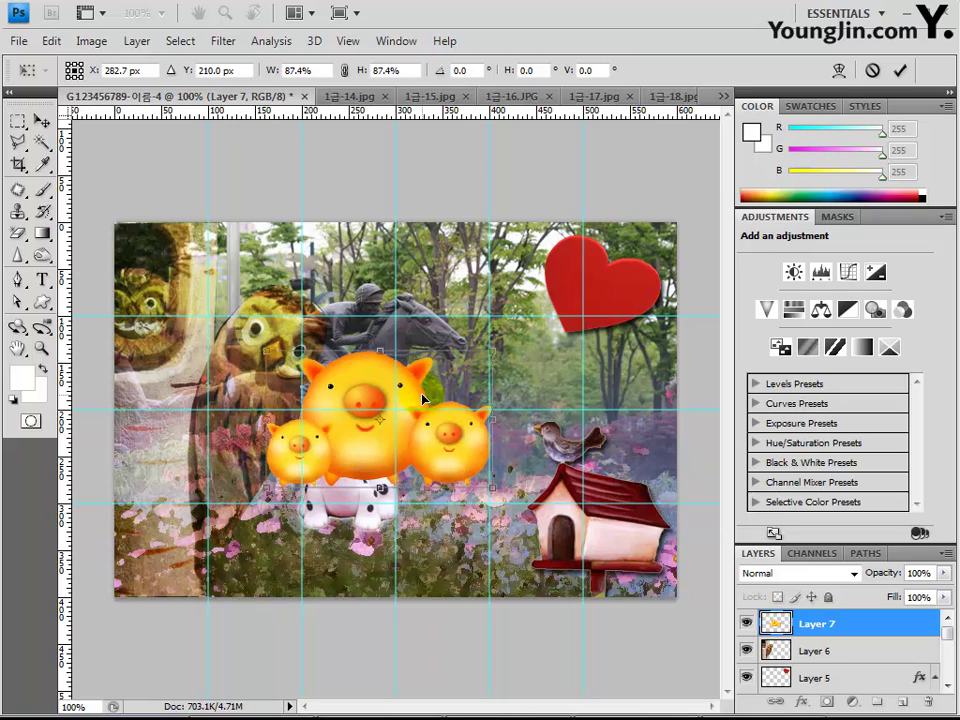
drag(469, 463, 550, 582)
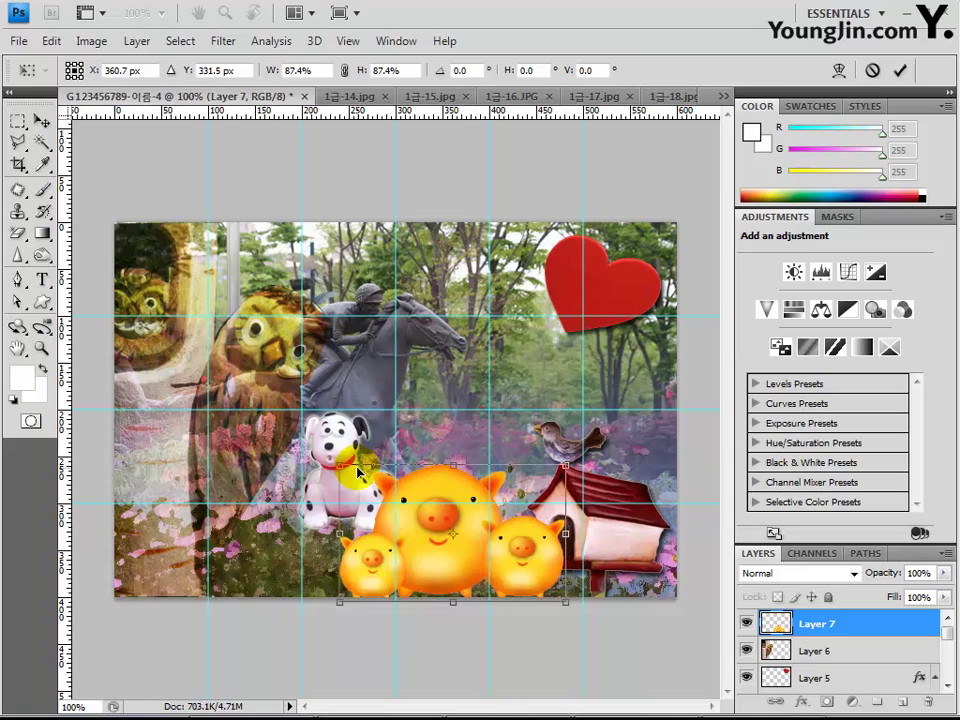
drag(337, 464, 366, 481)
drag(561, 495, 545, 506)
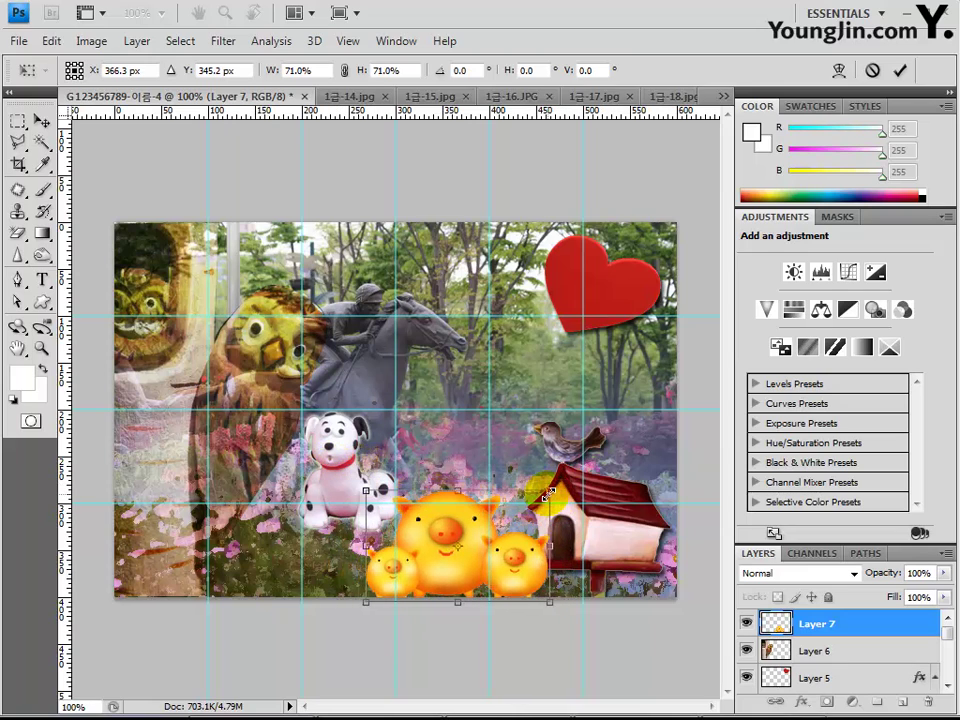
key(Return)
key(w)
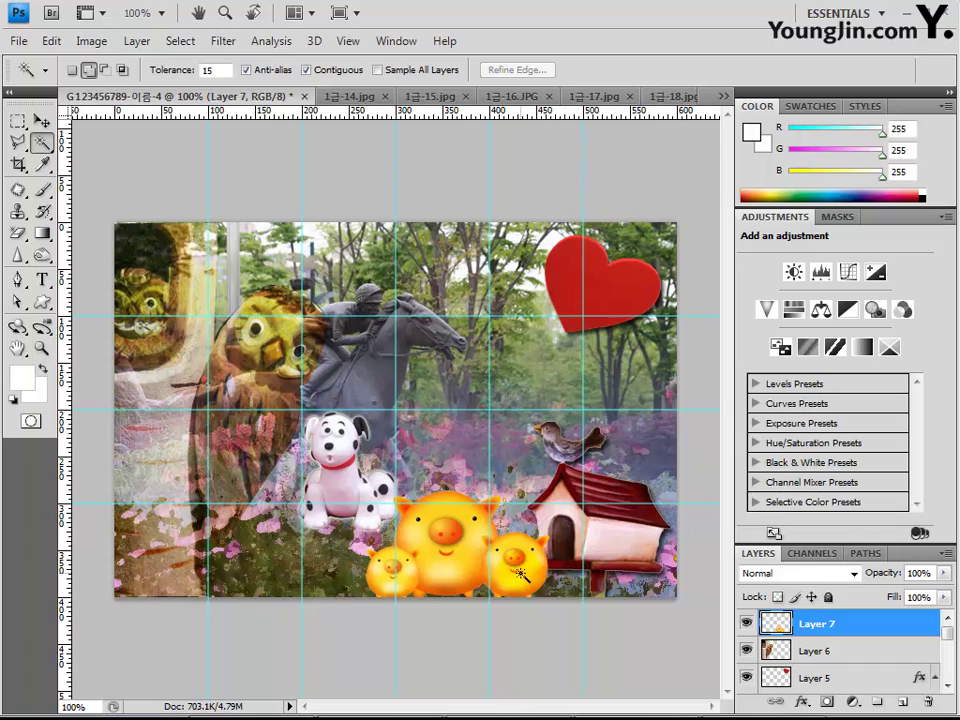
click(664, 578)
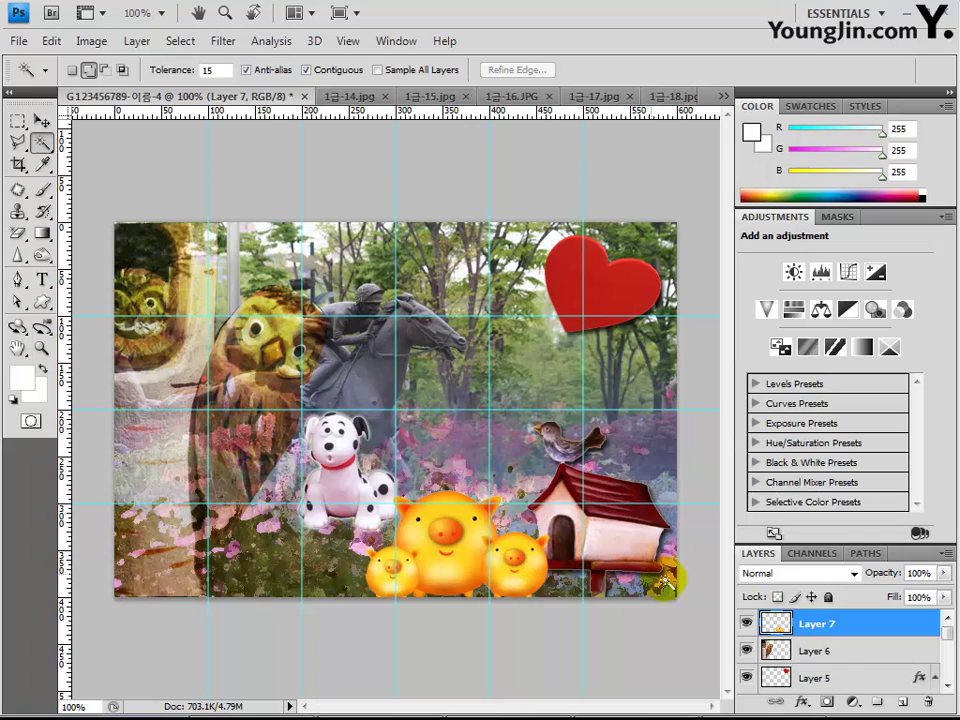
- Add a Hue/Saturation adjustment clipped to the pigs' layer, with Colorize on, Saturation 75 and Lightness 30
click(853, 705)
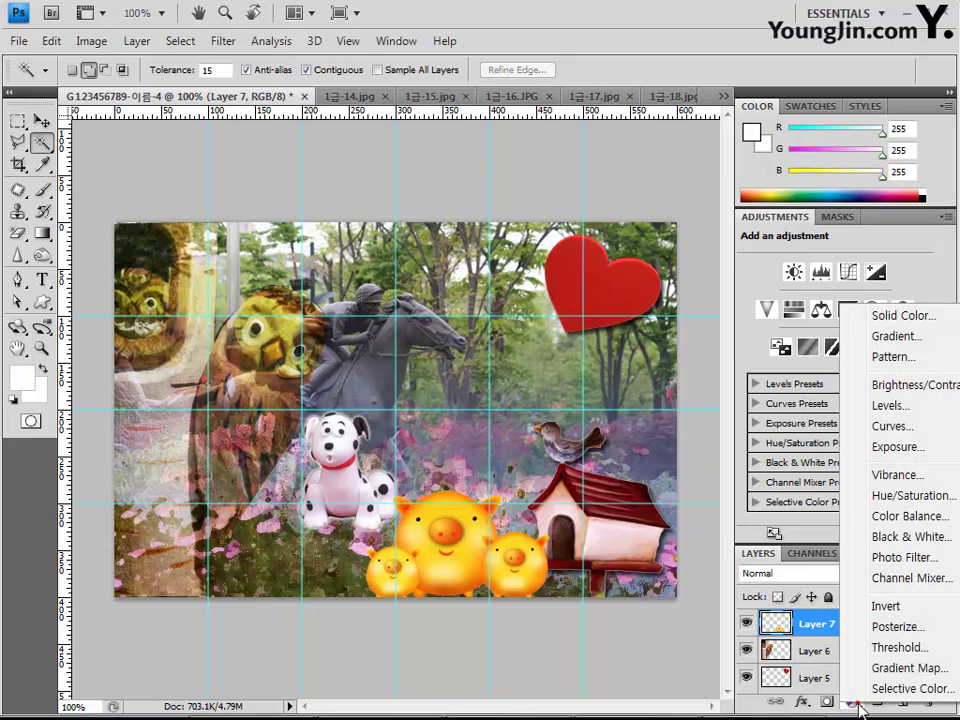
click(908, 497)
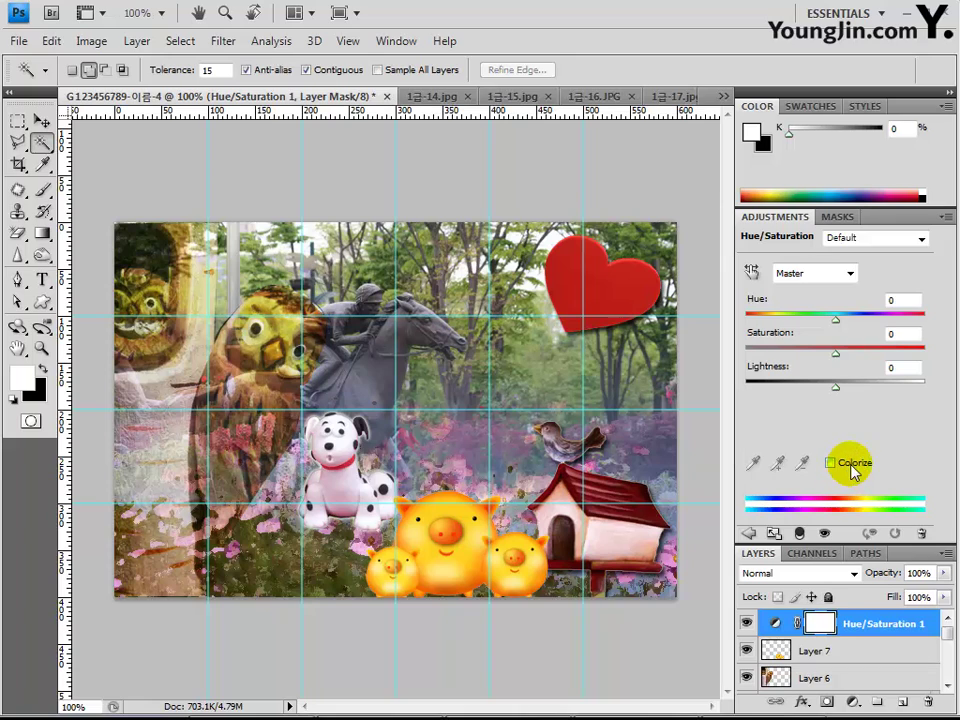
click(849, 465)
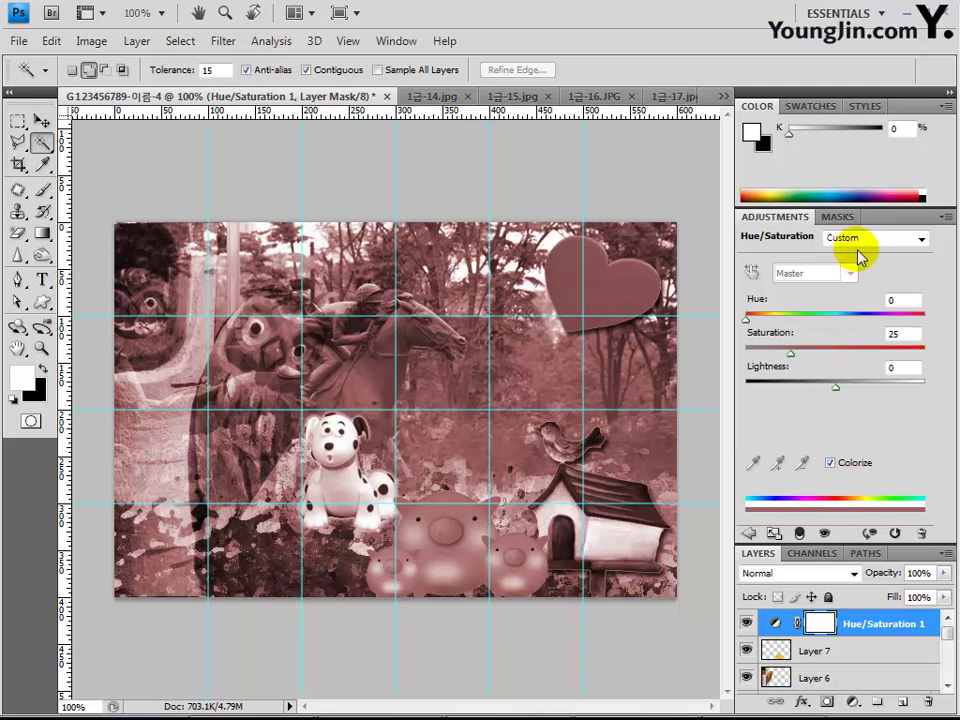
click(908, 335)
text(75)
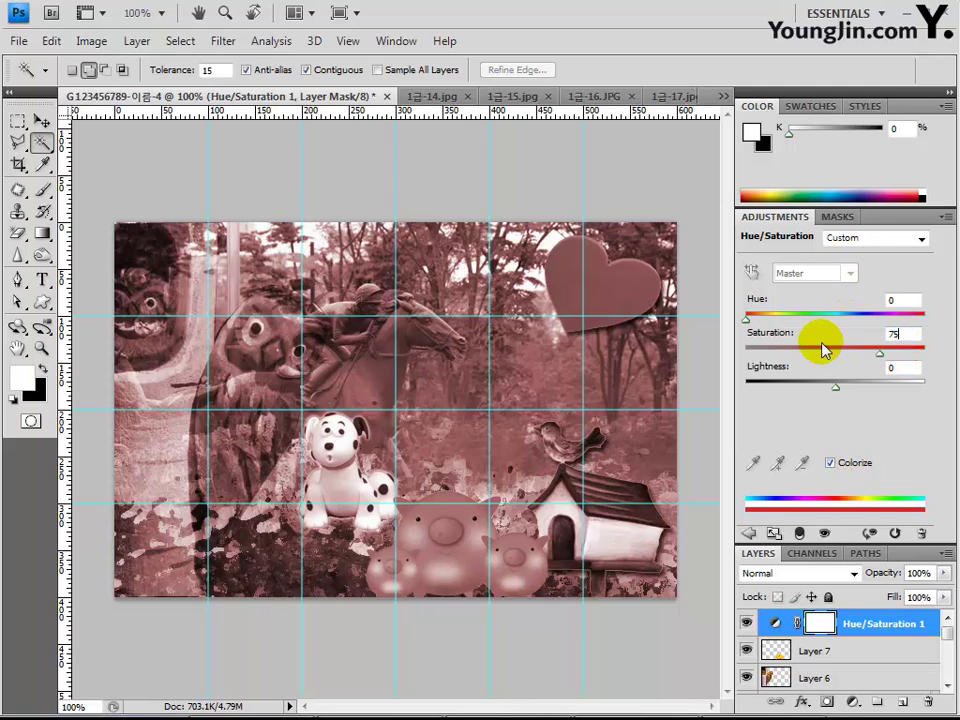
key(Return)
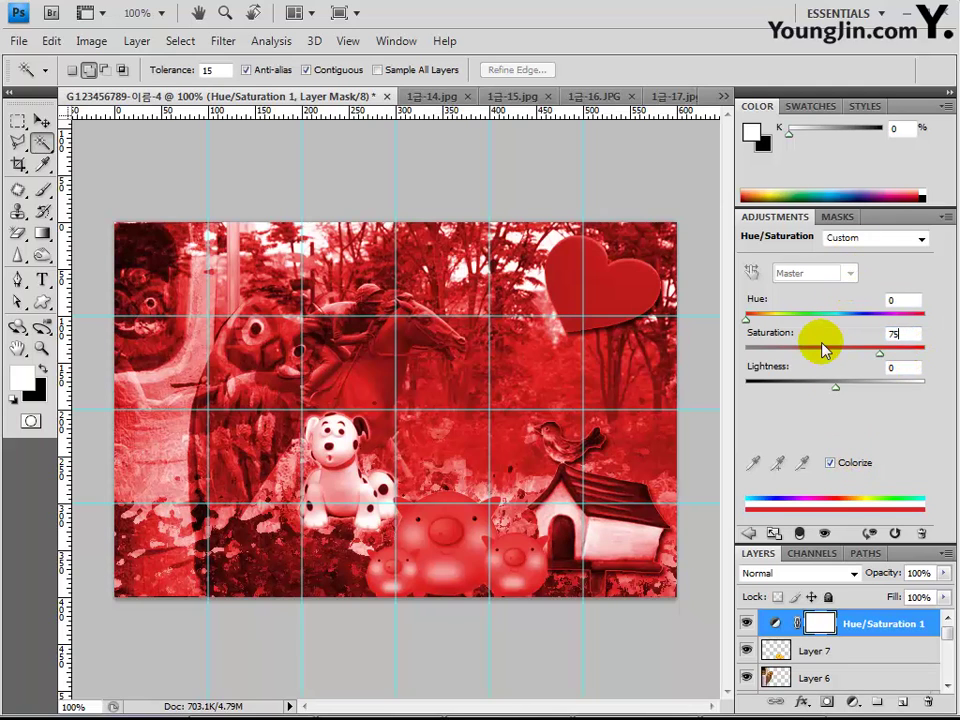
click(904, 368)
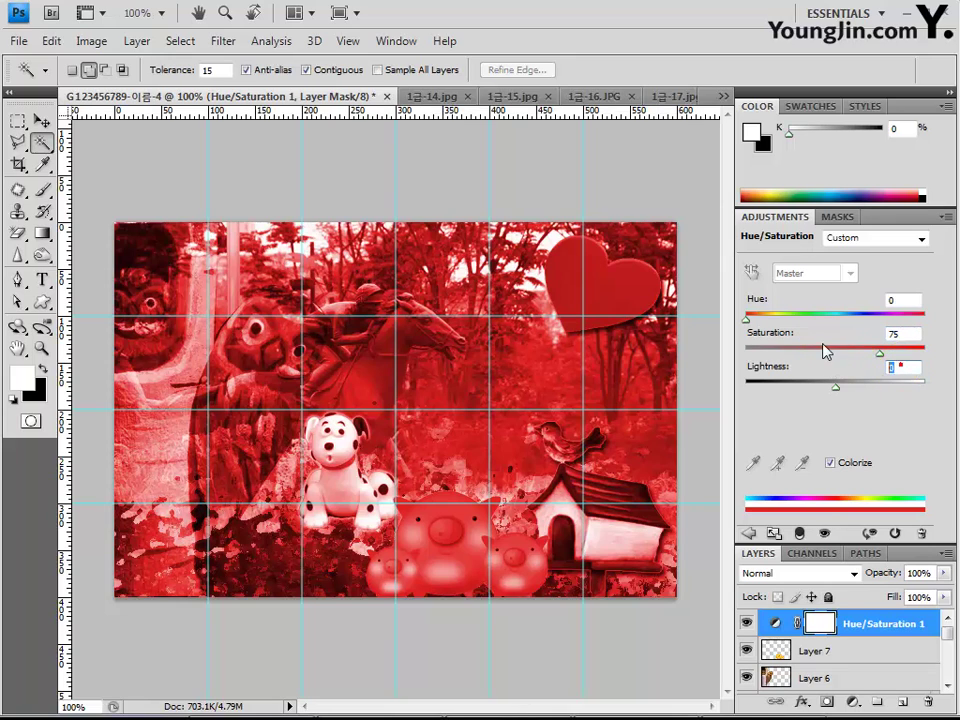
text(30)
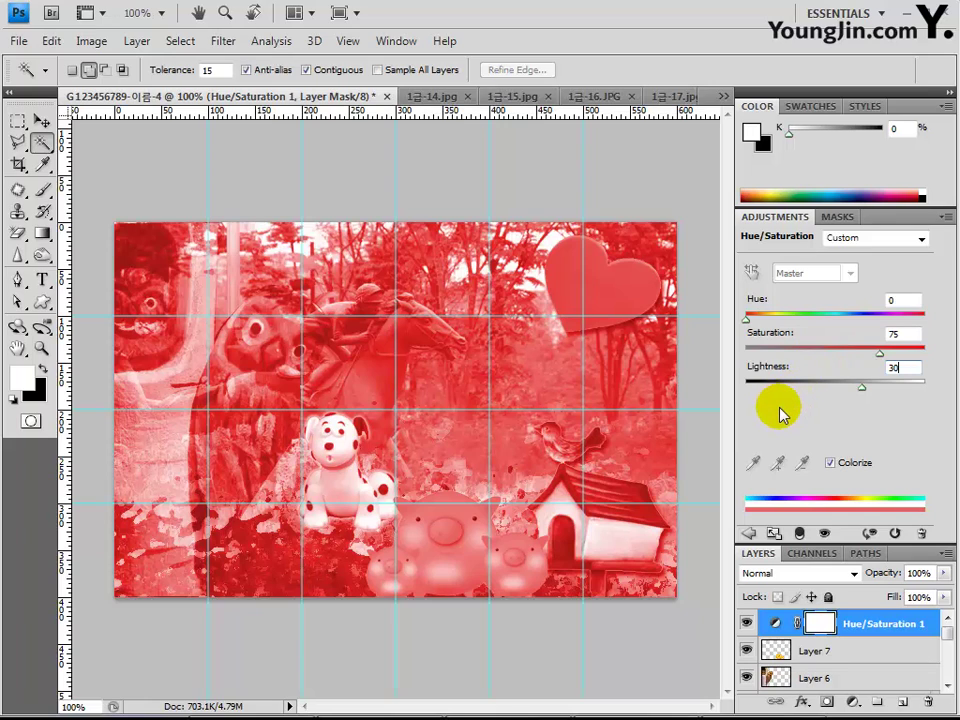
alt+click(878, 639)
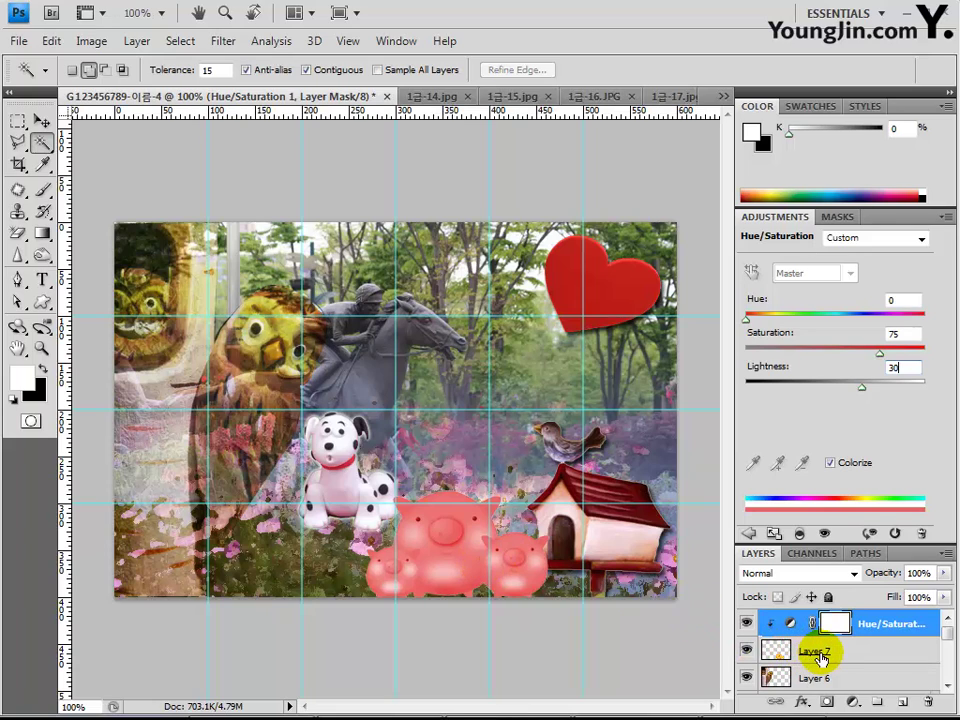
- Add Outer Glow and Drop Shadow effects with default settings to the pigs' layer
click(820, 655)
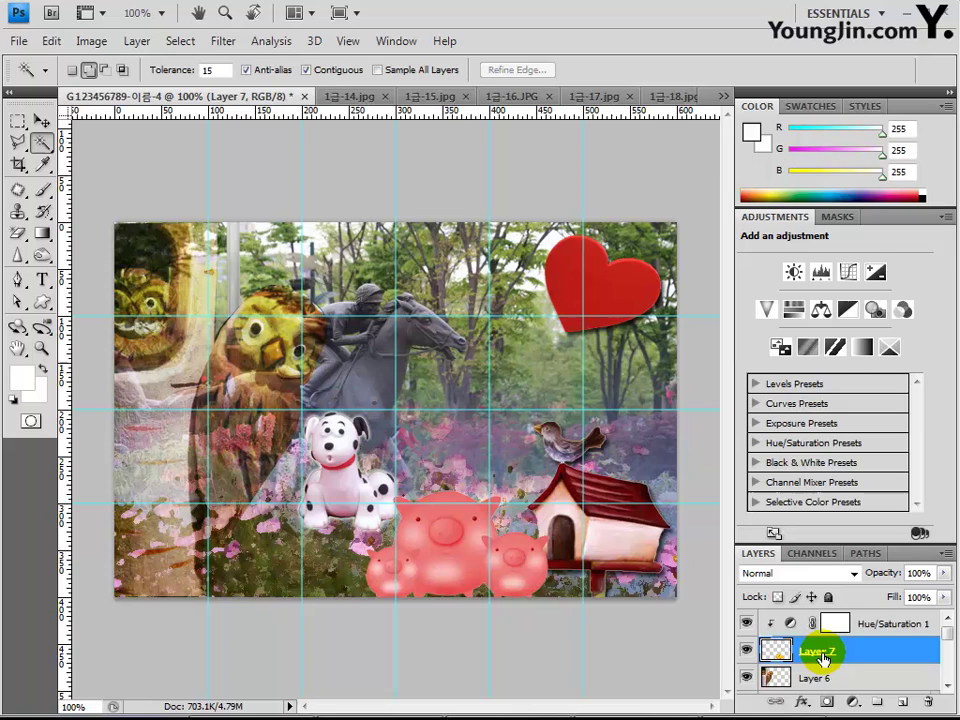
click(803, 703)
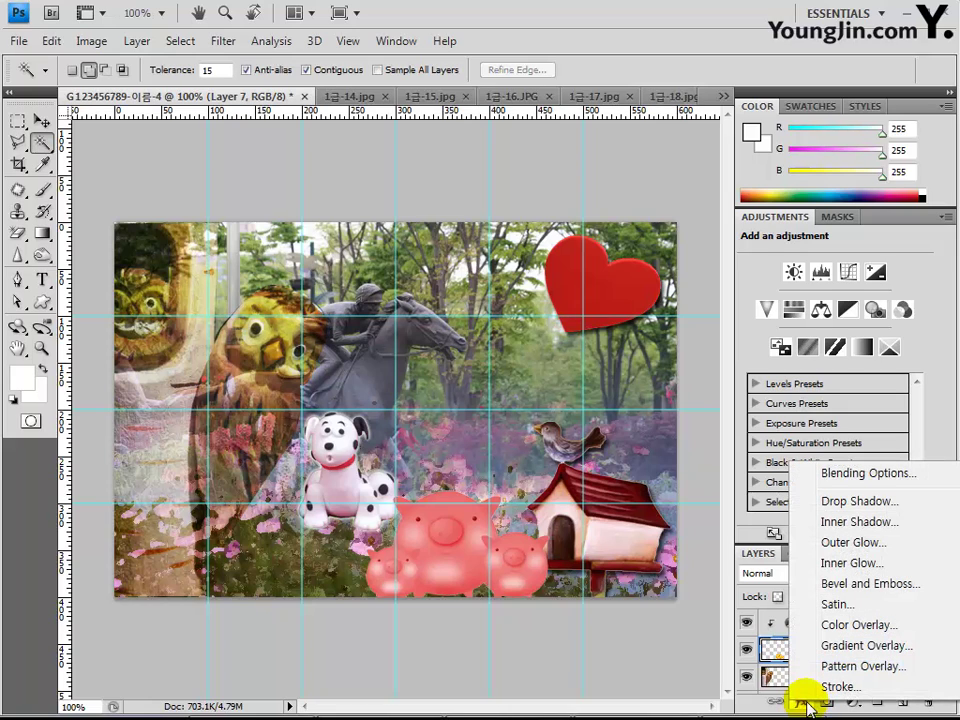
click(836, 542)
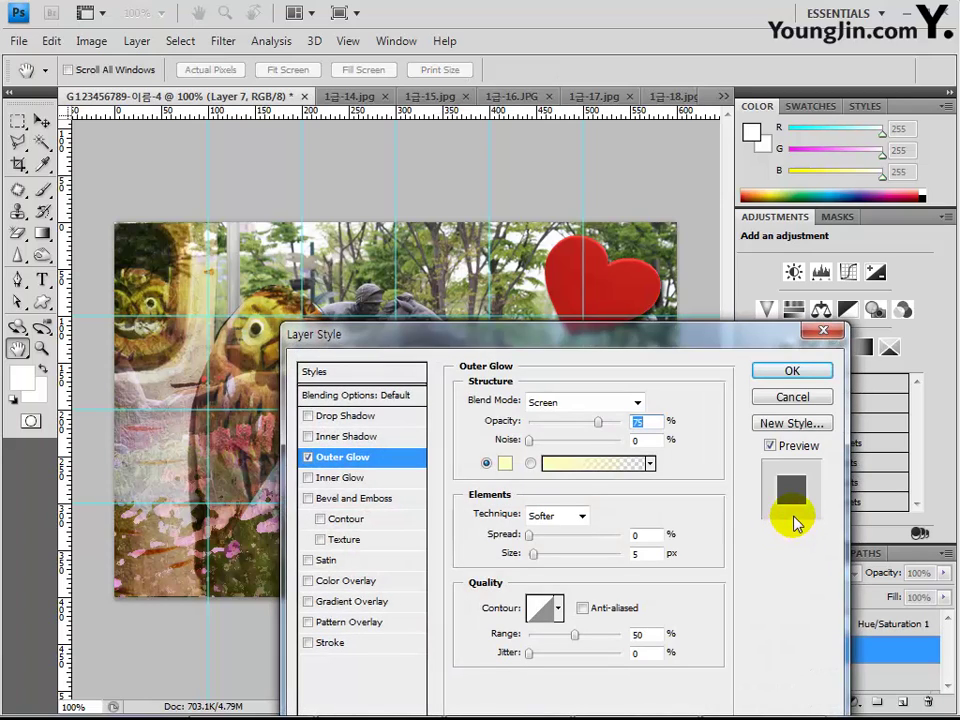
click(340, 415)
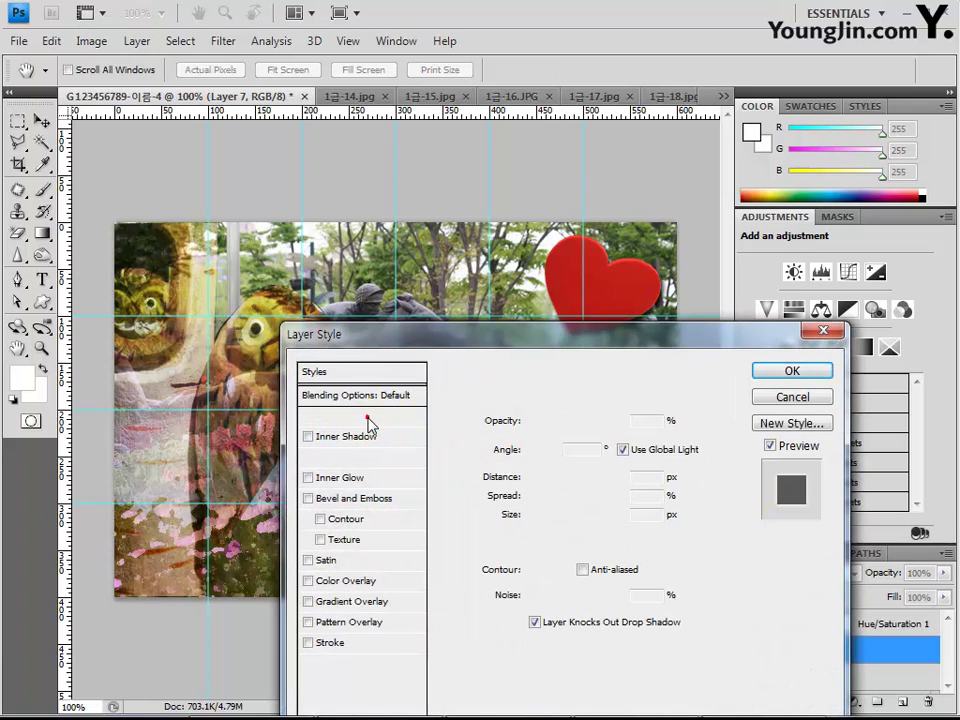
click(763, 371)
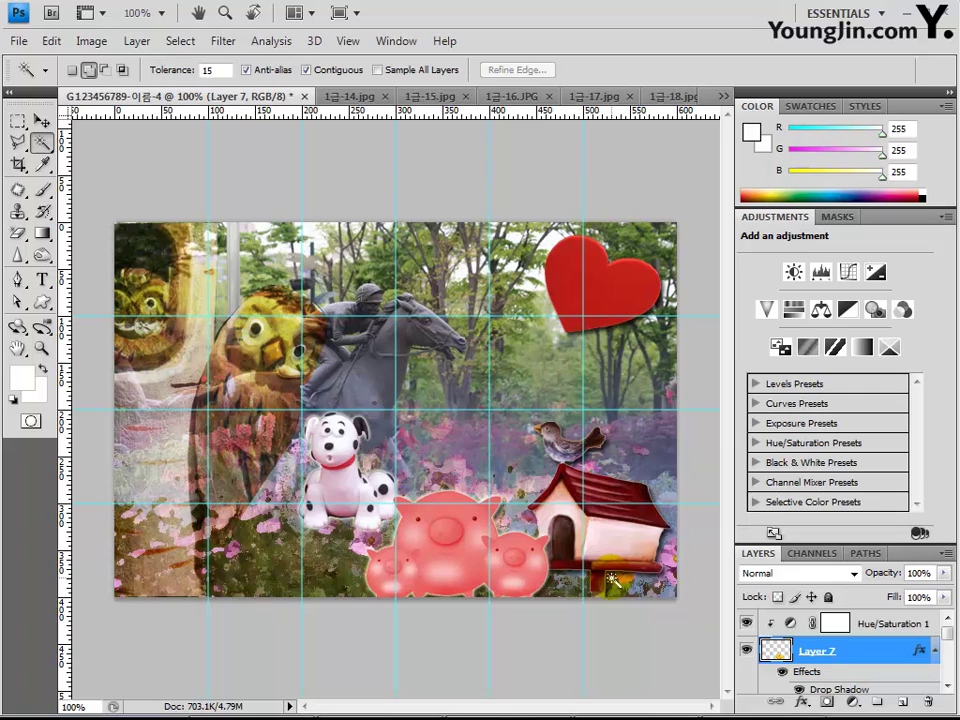
click(561, 485)
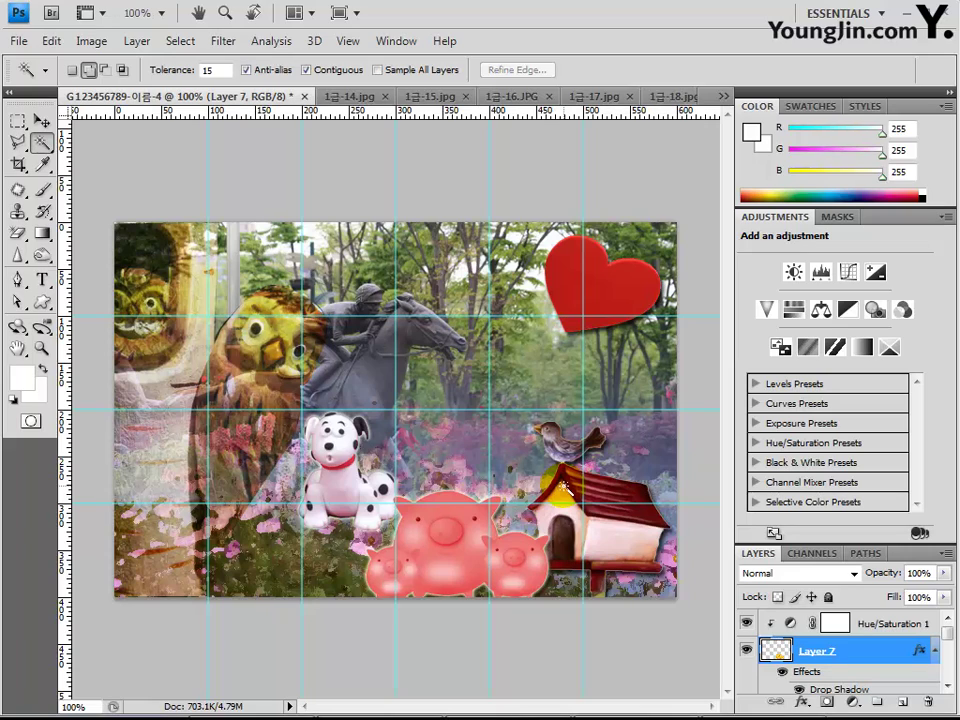
- Set the Pen tool to draw shape layers with no style, and make the Hue/Saturation adjustment the active layer
click(20, 281)
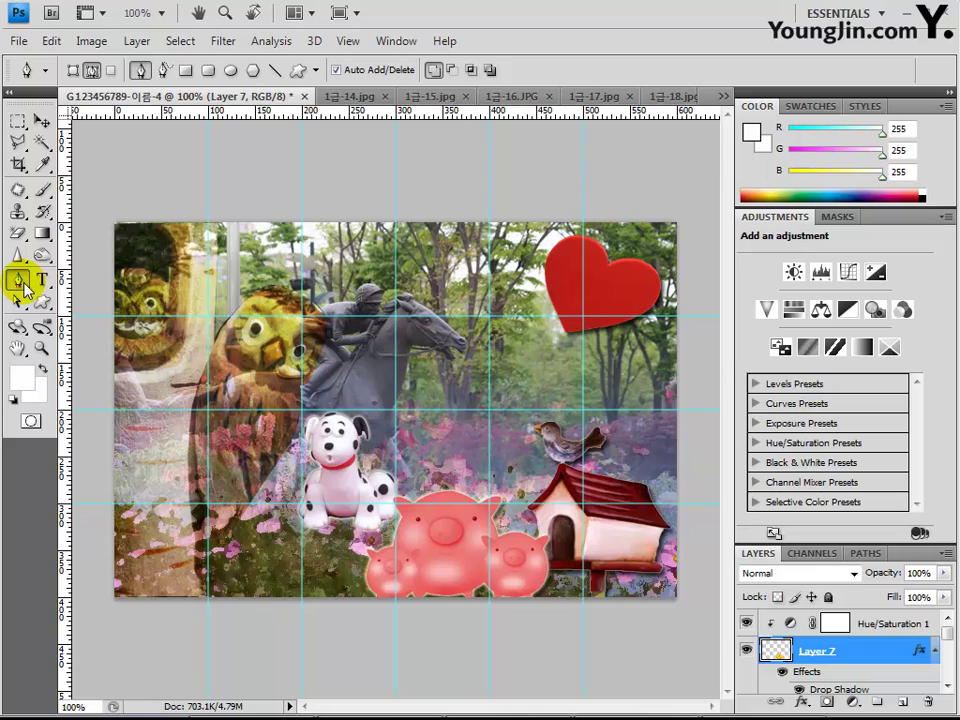
click(72, 71)
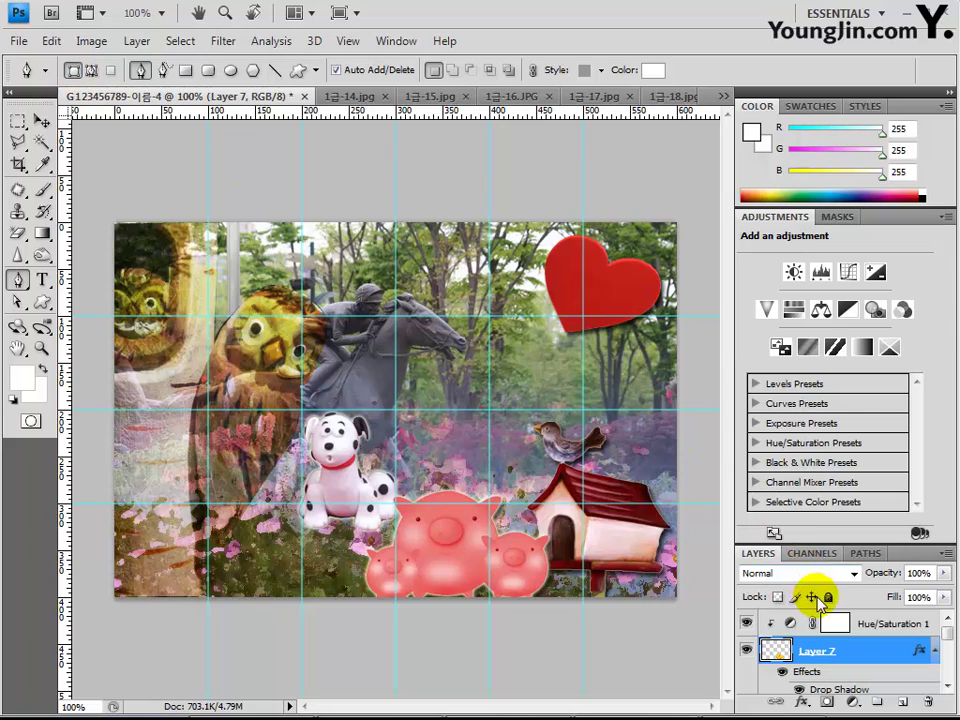
click(876, 630)
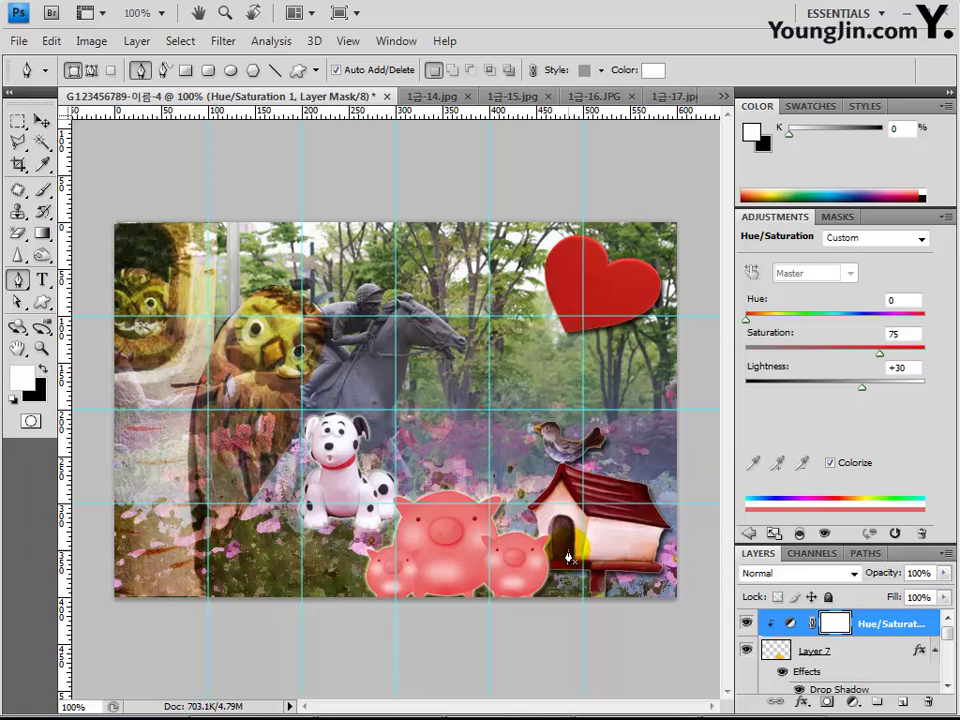
click(566, 468)
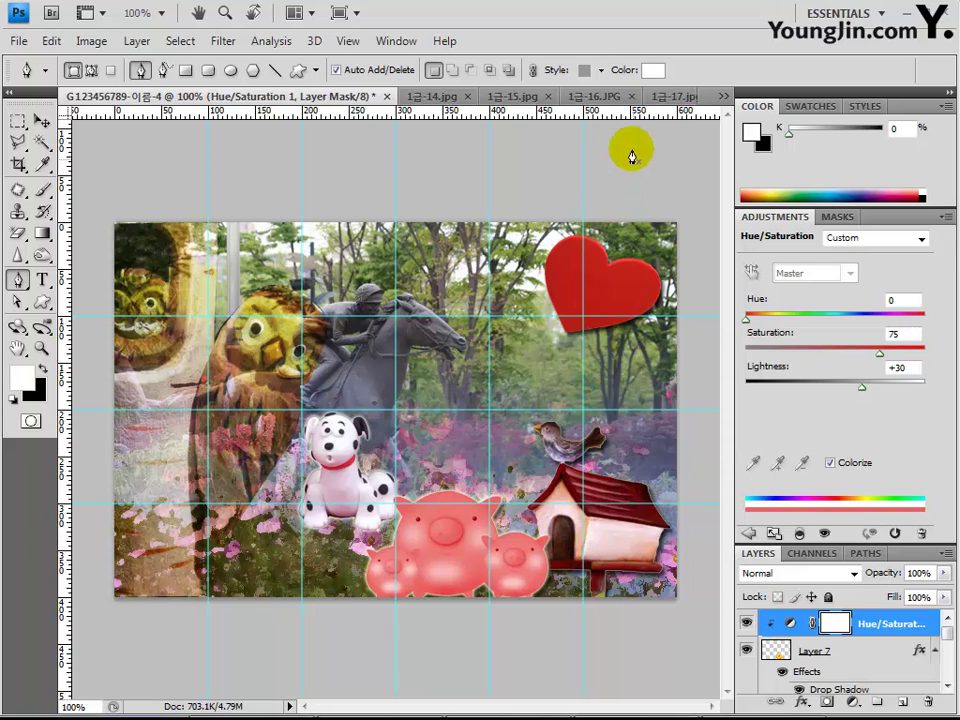
click(601, 70)
click(497, 110)
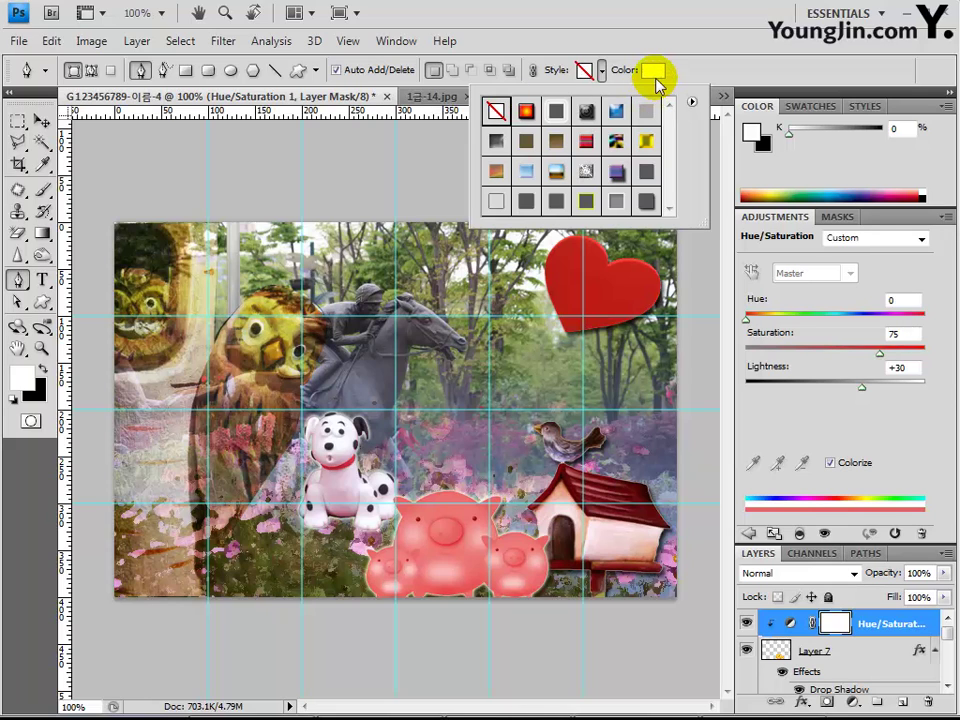
- Try to set the Pen tool's shape colour to #90ff00
click(652, 70)
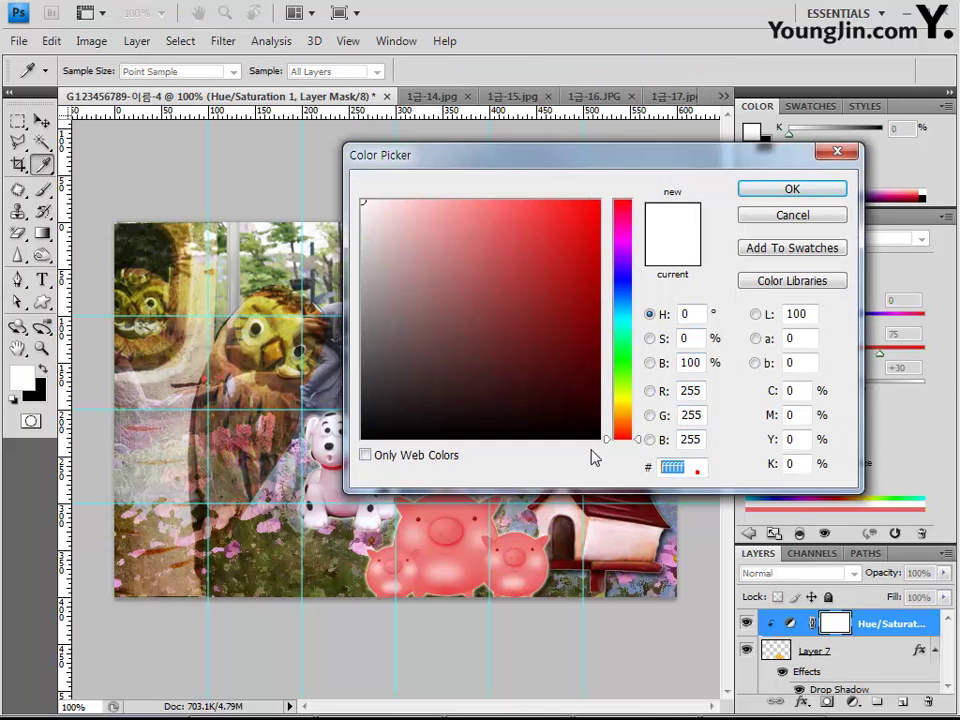
text(90)
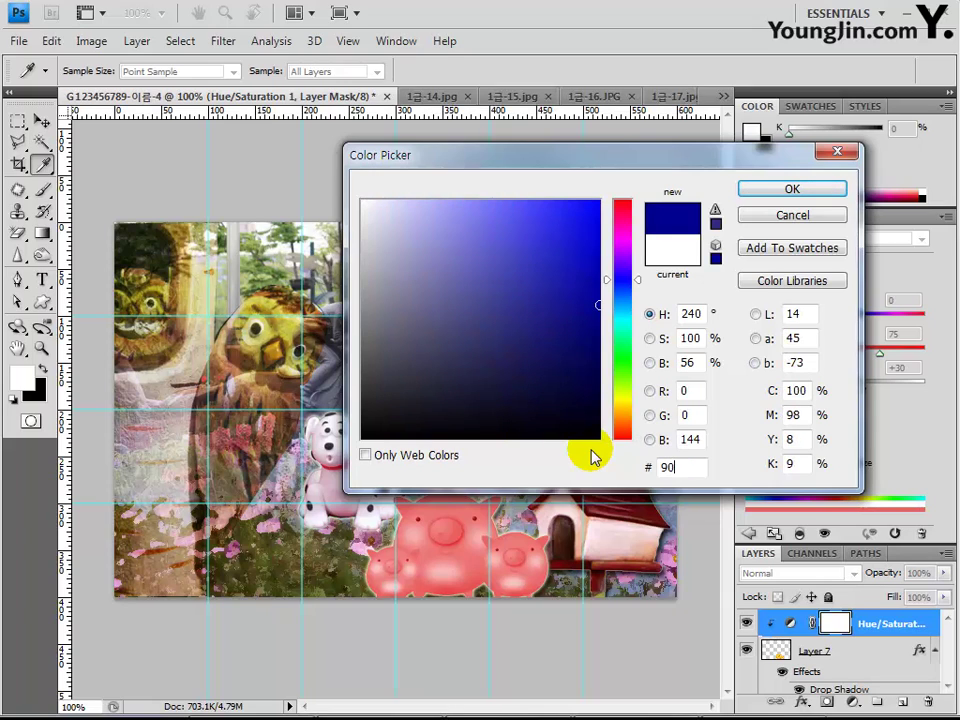
text(ff00)
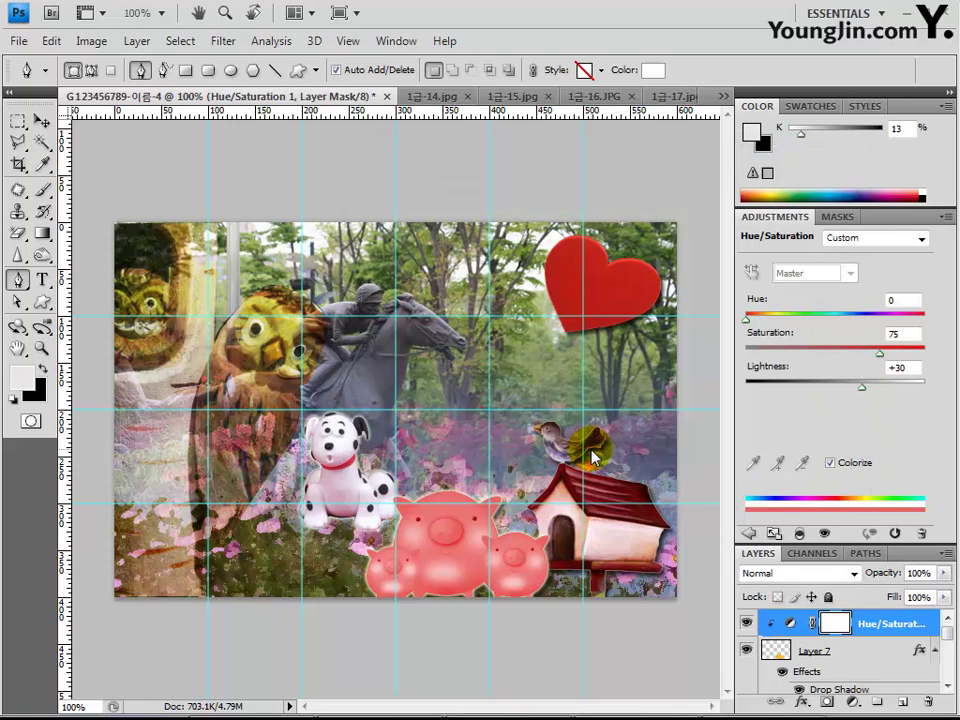
- Draw a closed full-width shape along the canvas's top edge, with a zigzag lower edge whose six downward points reach the 100 px guide
click(112, 286)
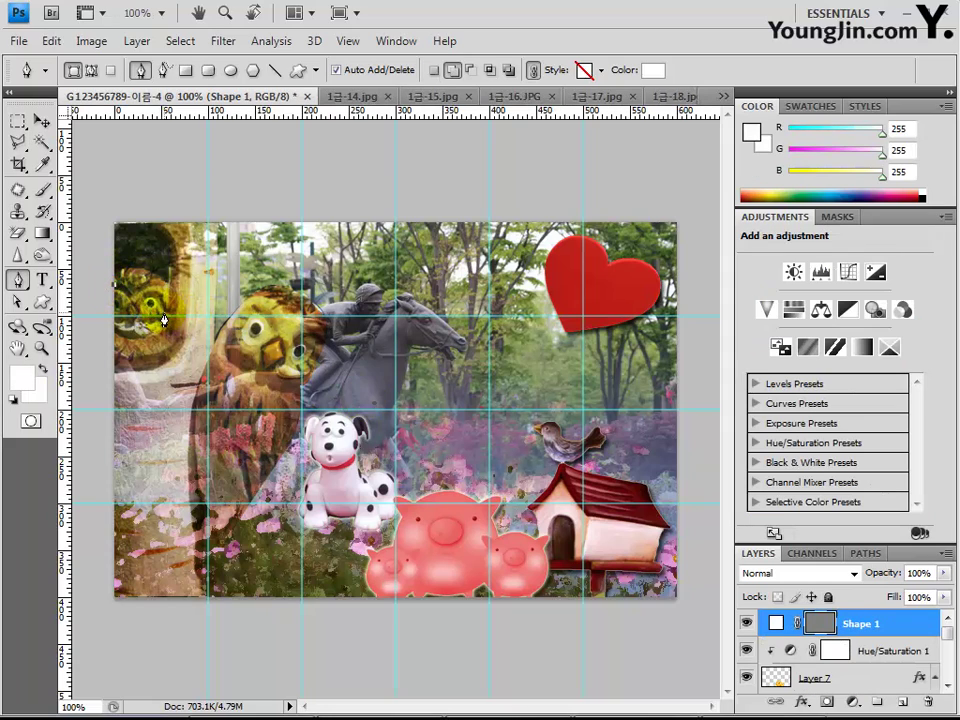
drag(164, 318, 208, 284)
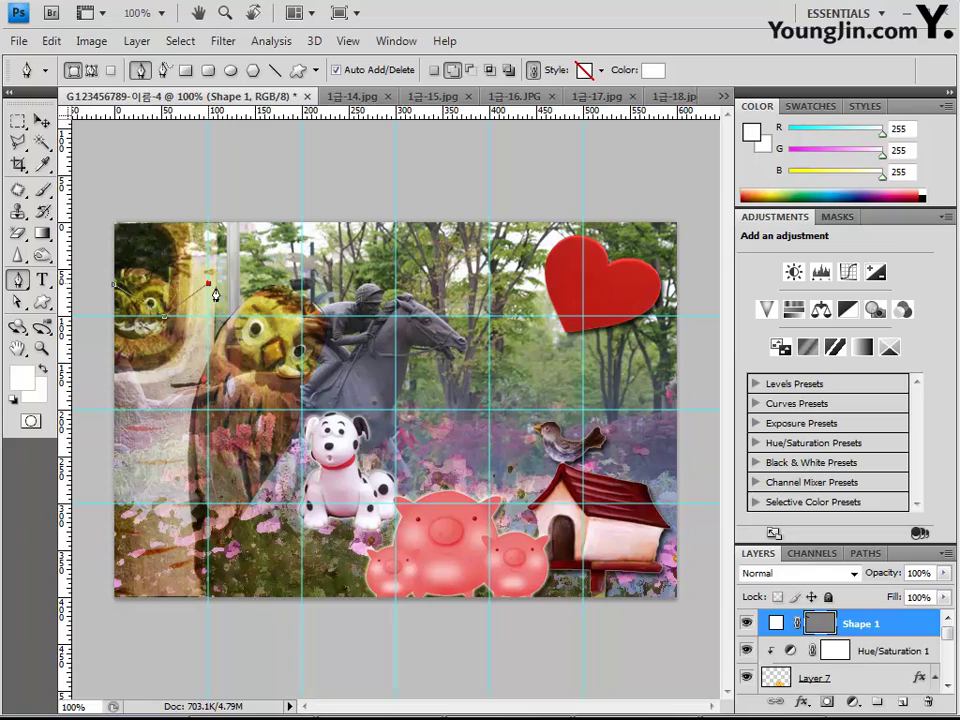
click(208, 285)
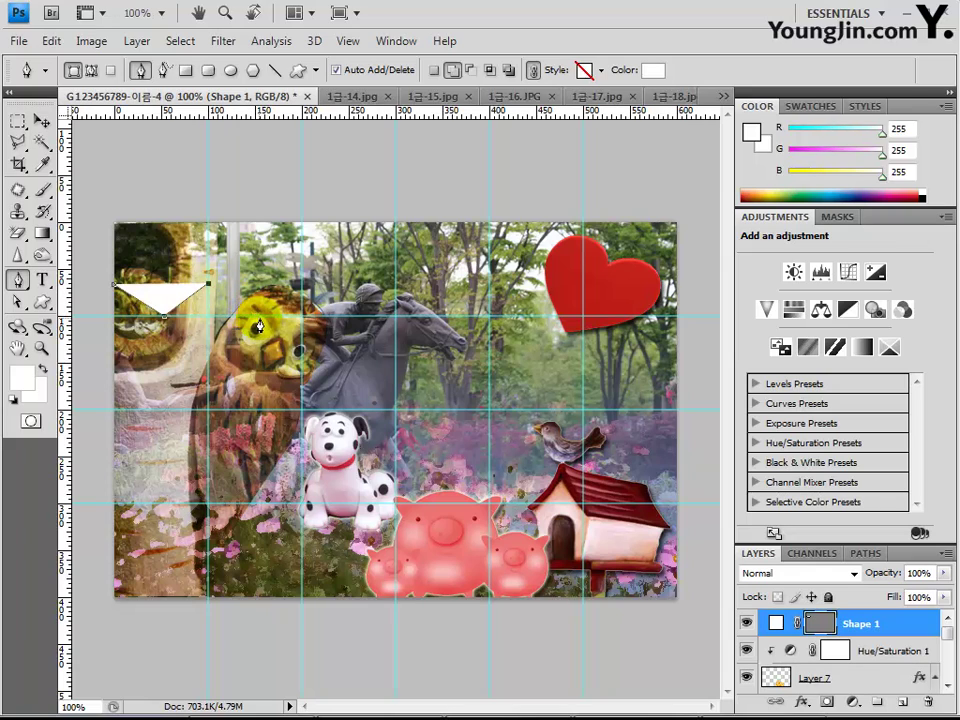
click(258, 317)
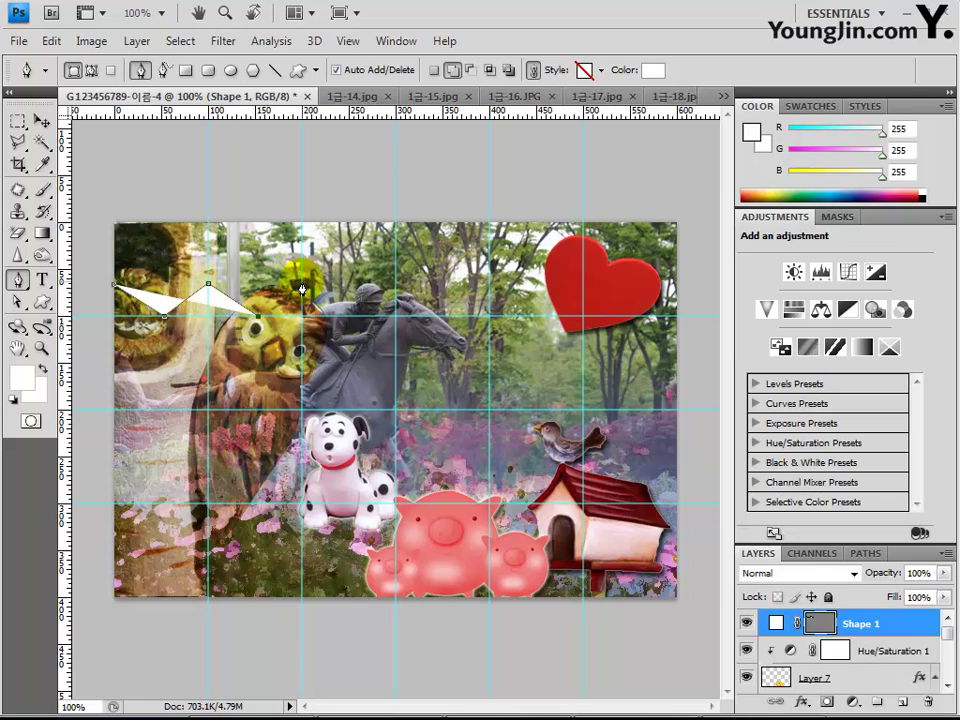
click(300, 286)
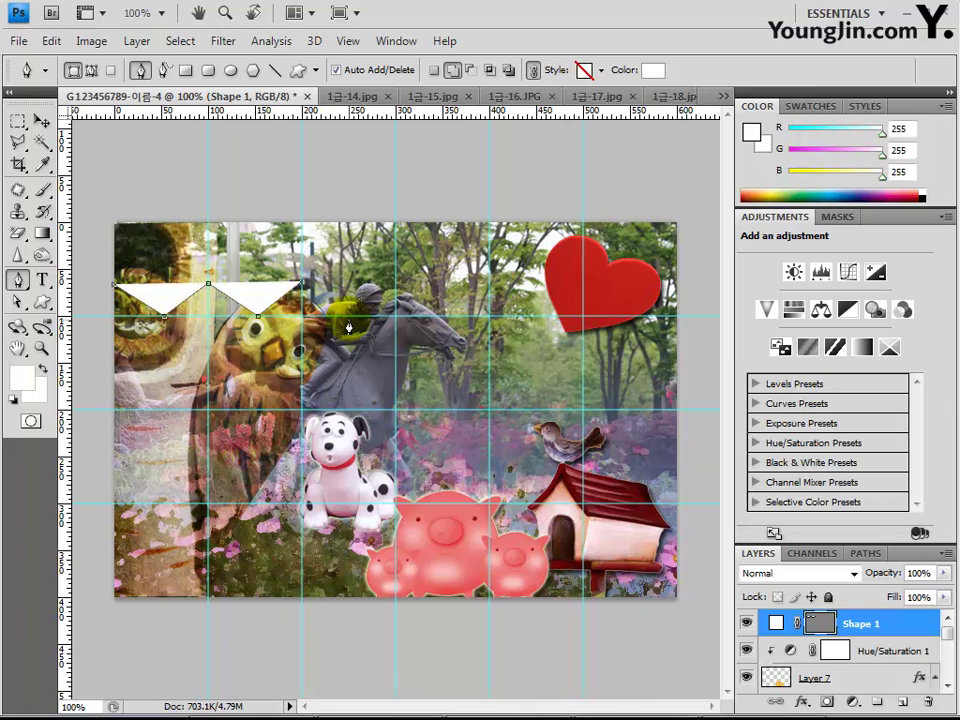
click(351, 316)
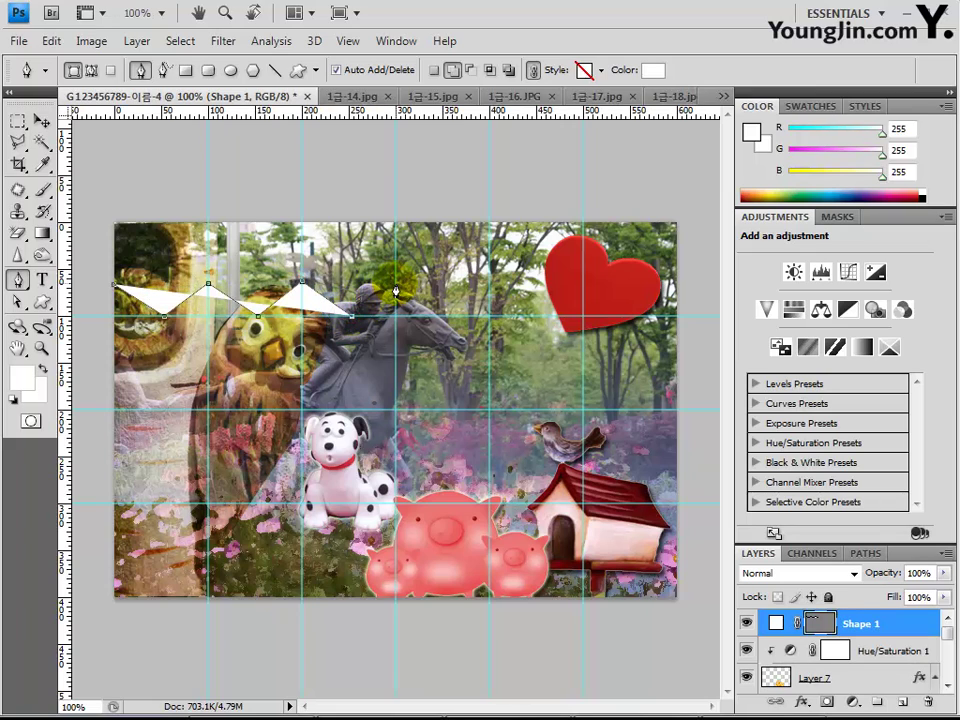
click(394, 285)
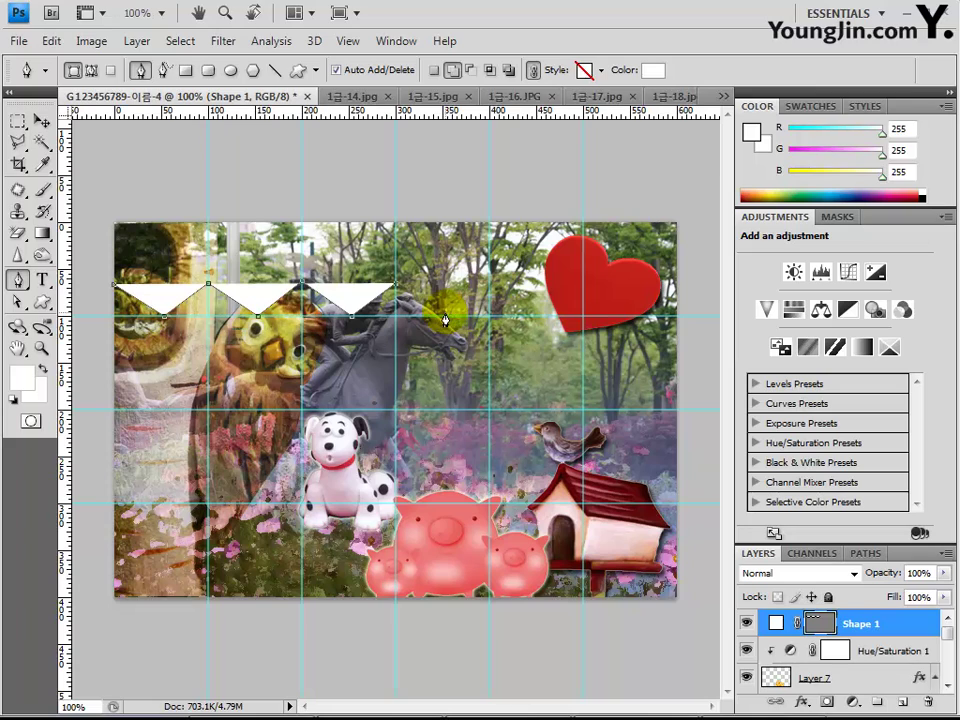
click(445, 318)
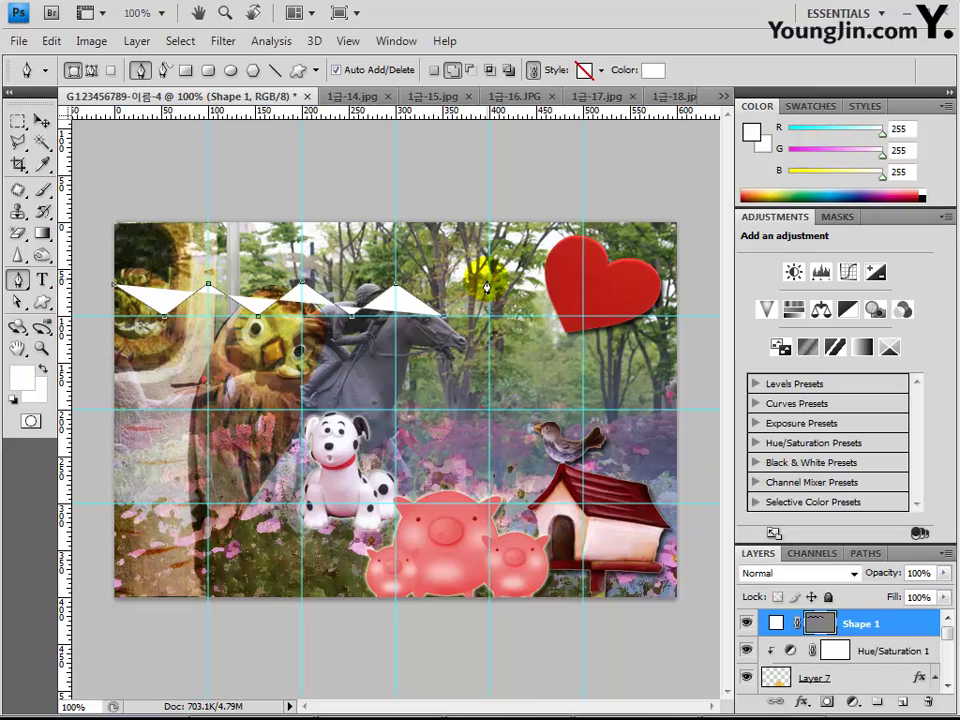
click(489, 285)
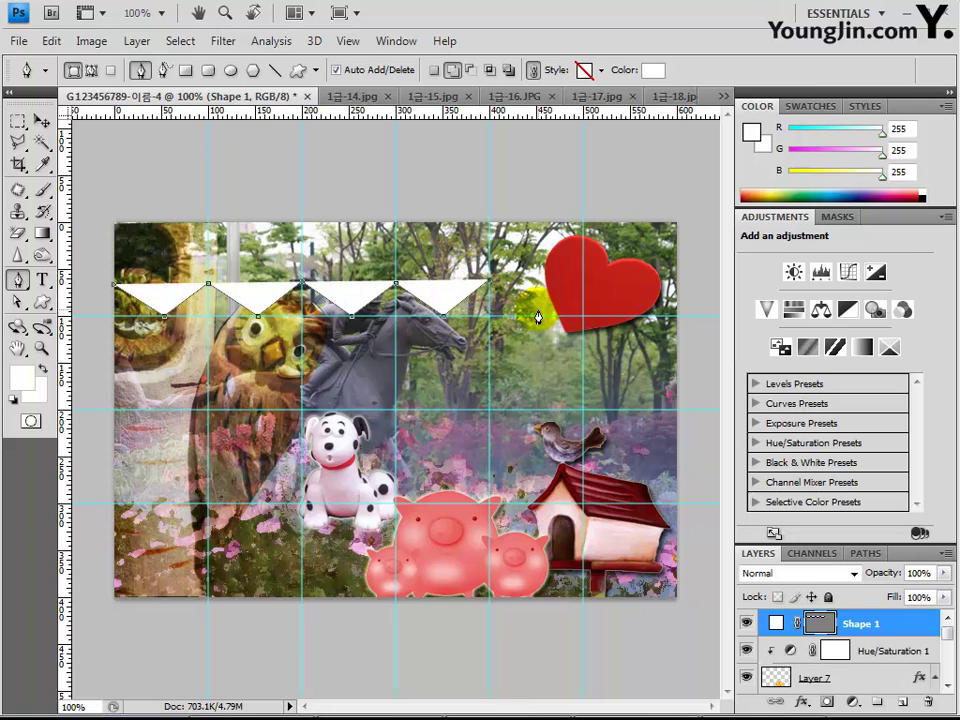
click(536, 318)
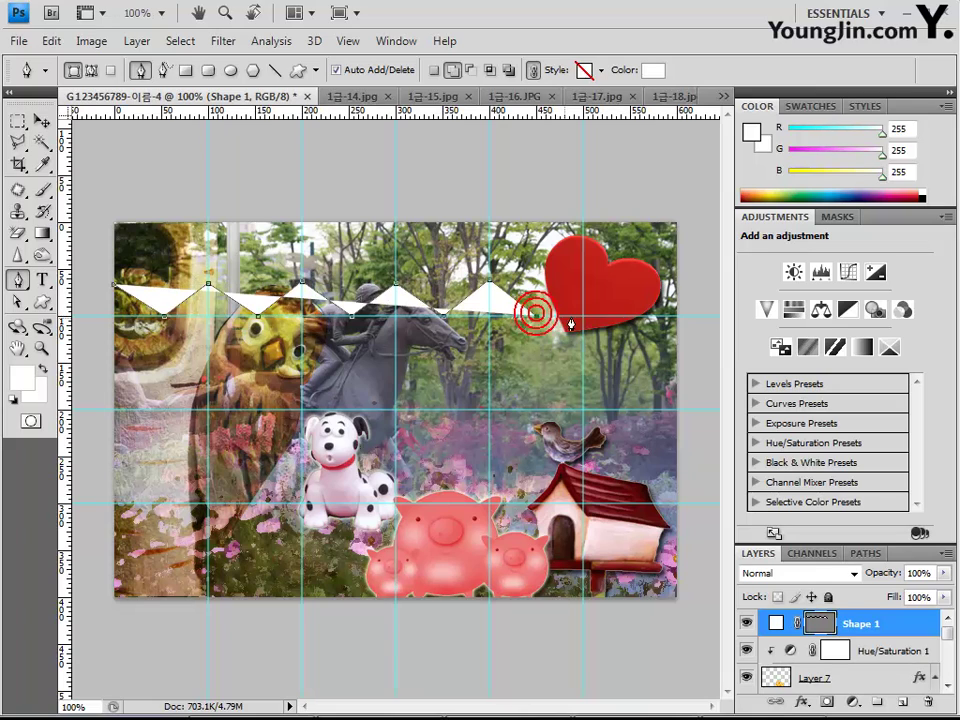
click(582, 287)
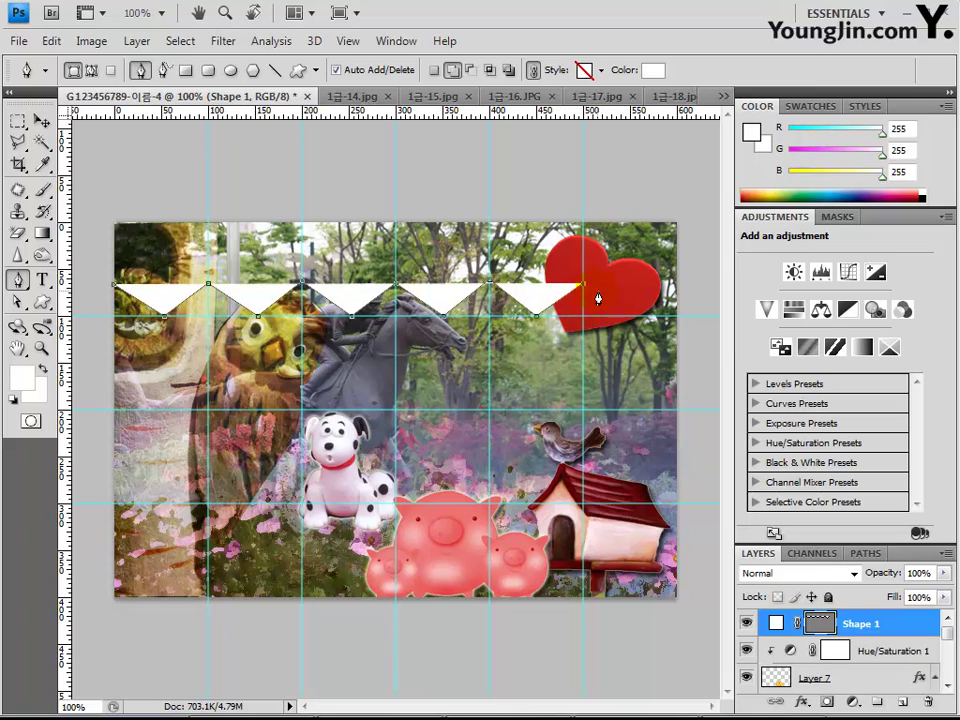
click(634, 319)
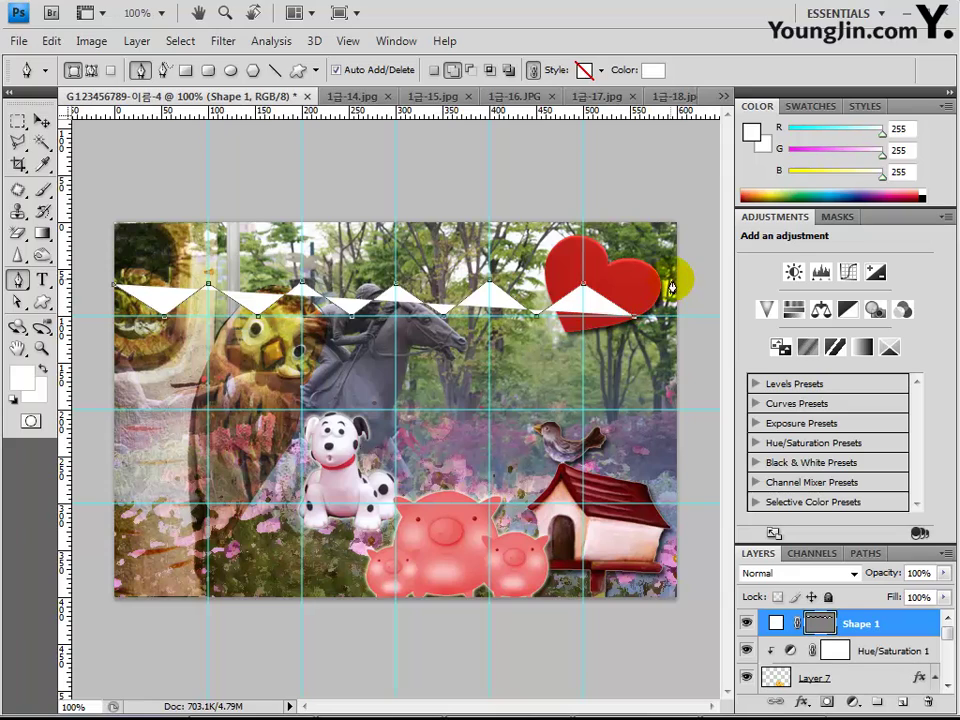
click(675, 286)
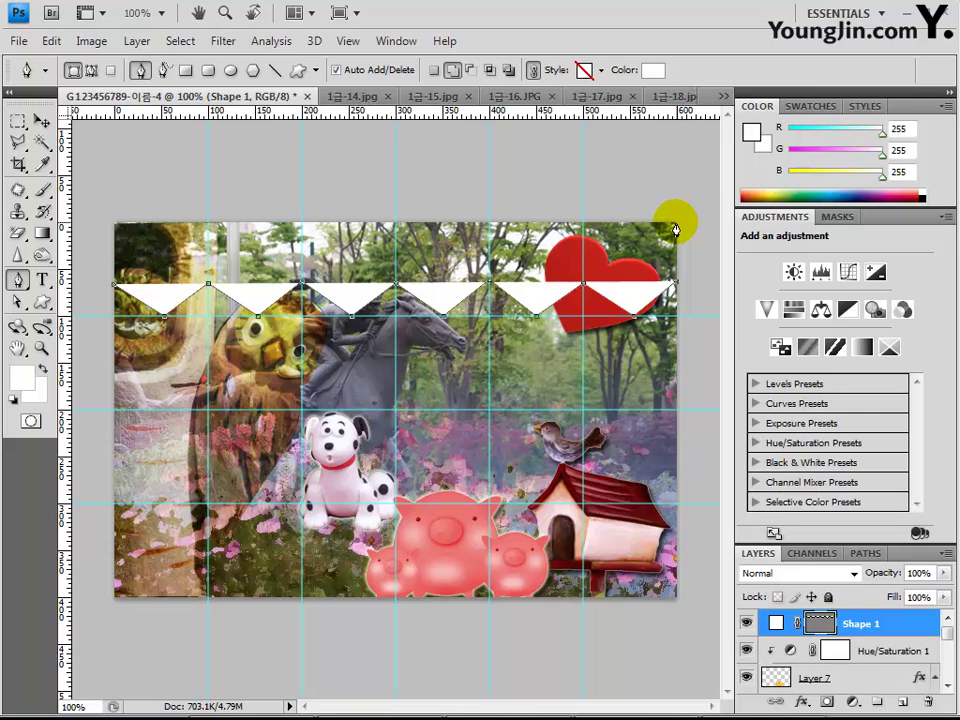
click(677, 222)
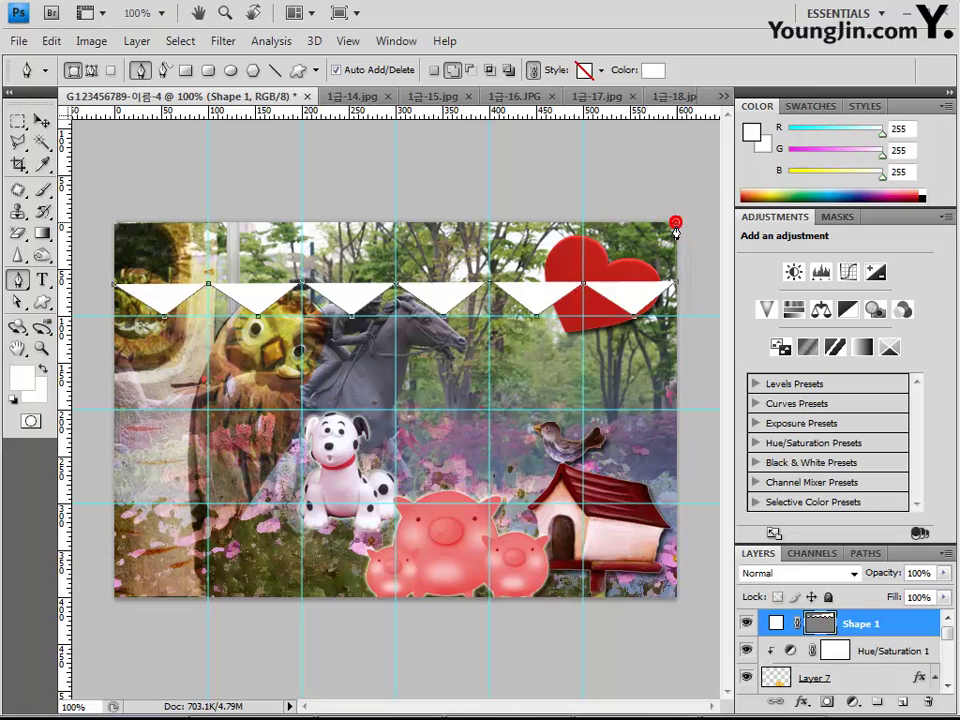
click(115, 223)
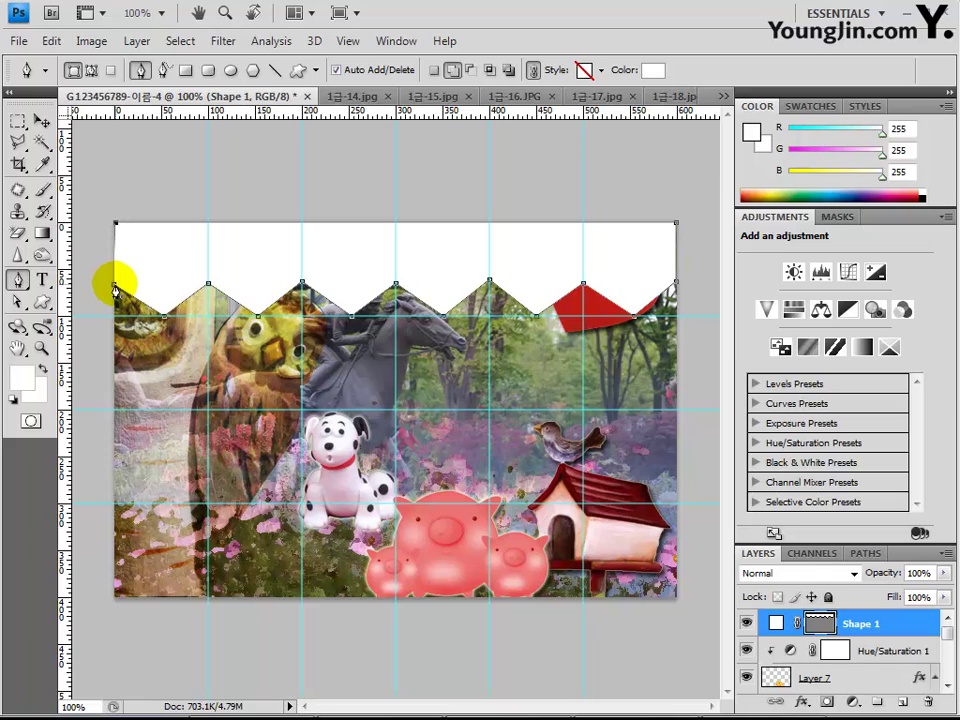
click(115, 288)
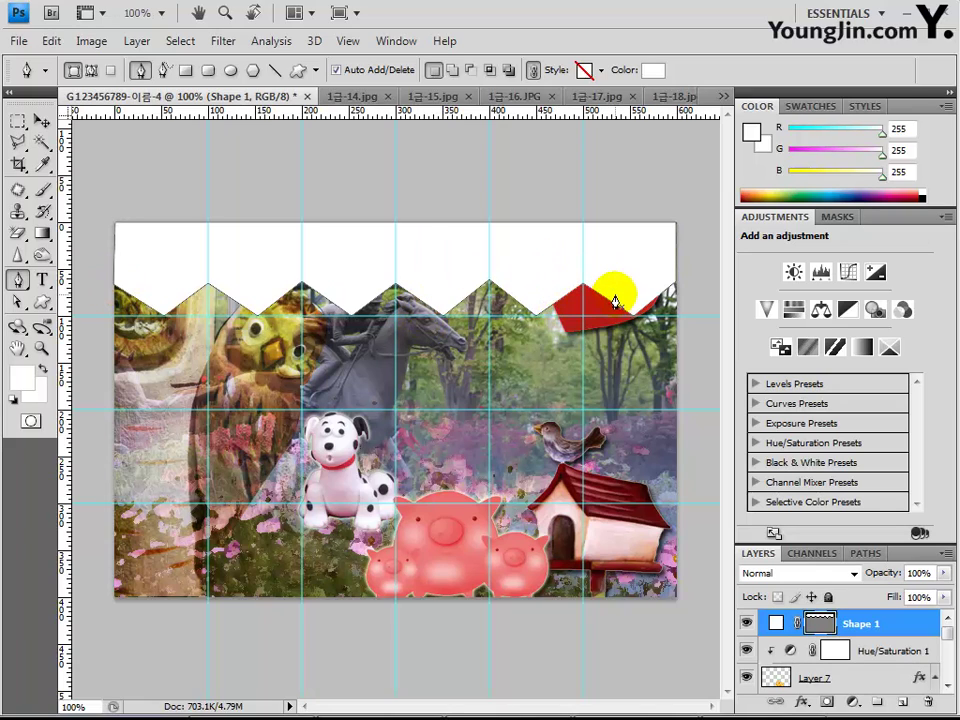
- Set the zigzag shape's fill colour to #90ff00
click(653, 72)
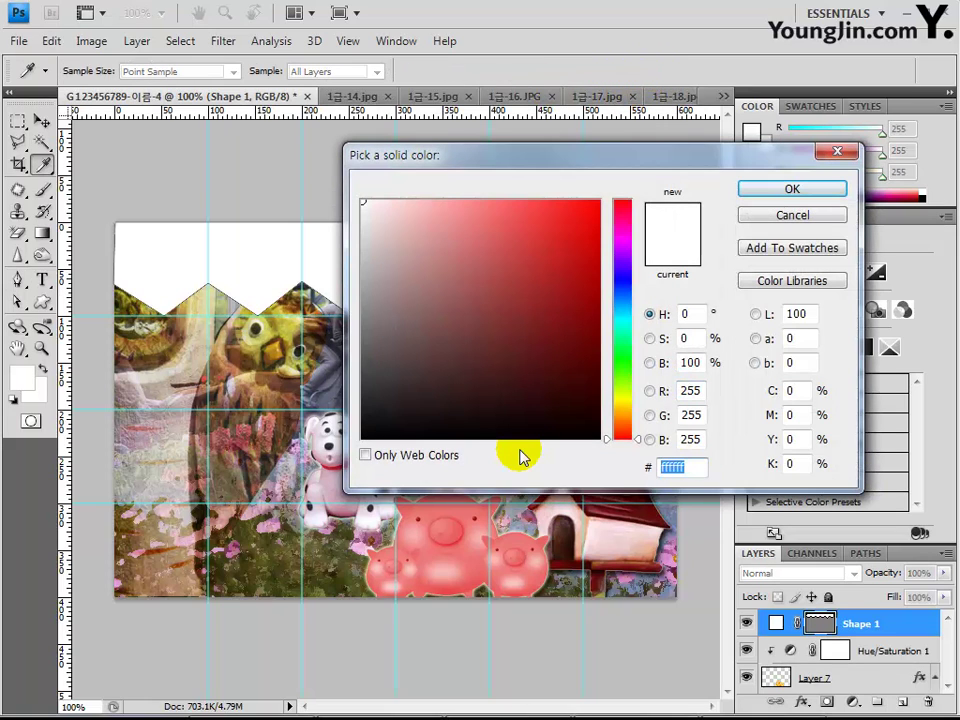
text(9)
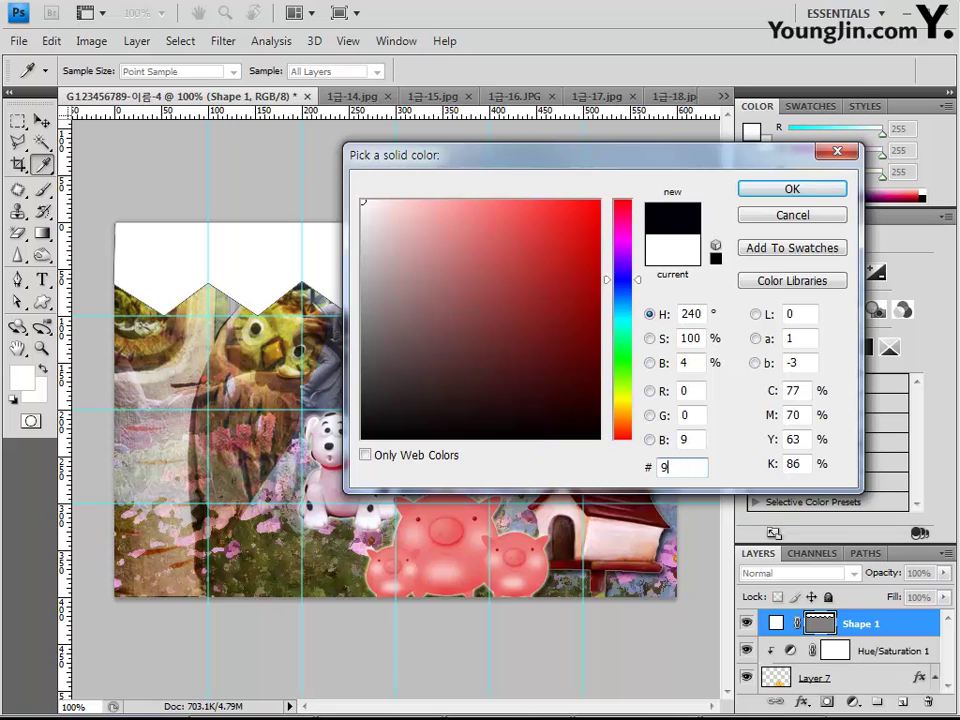
text(0ff00)
key(Return)
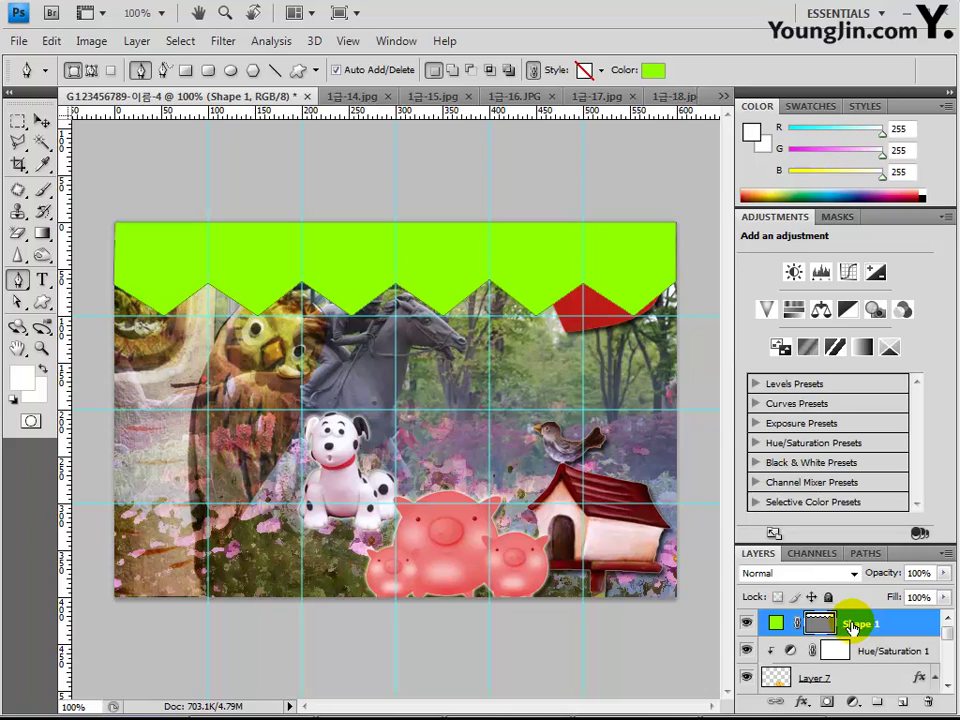
- Duplicate the green zigzag shape layer and shift the original down about 18 px below the copy
key(ctrl+j)
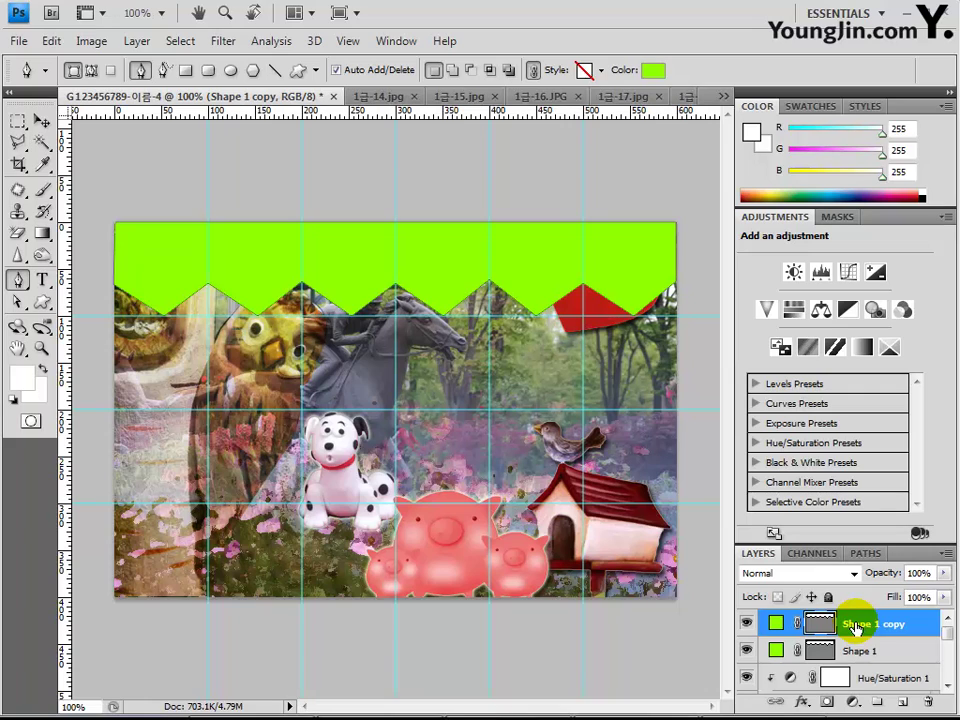
click(865, 657)
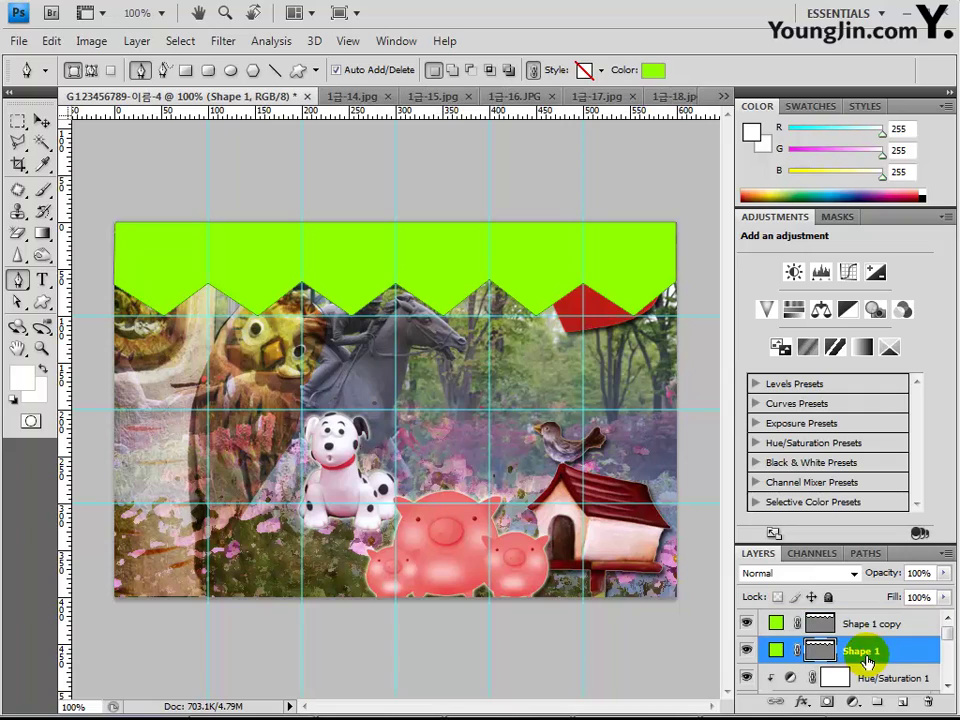
click(40, 118)
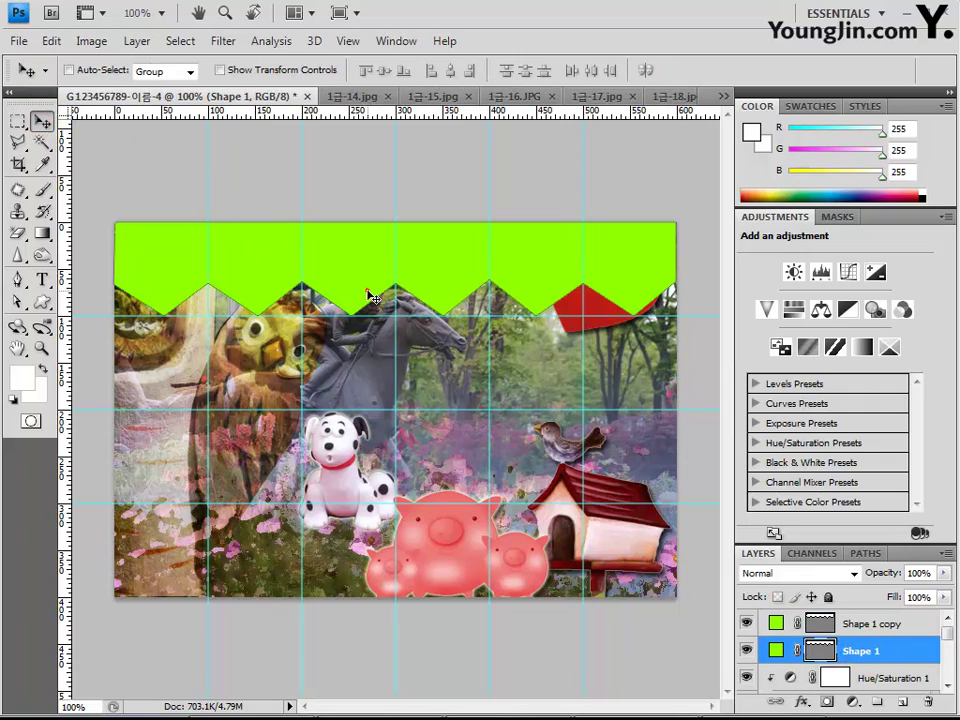
drag(369, 295, 366, 312)
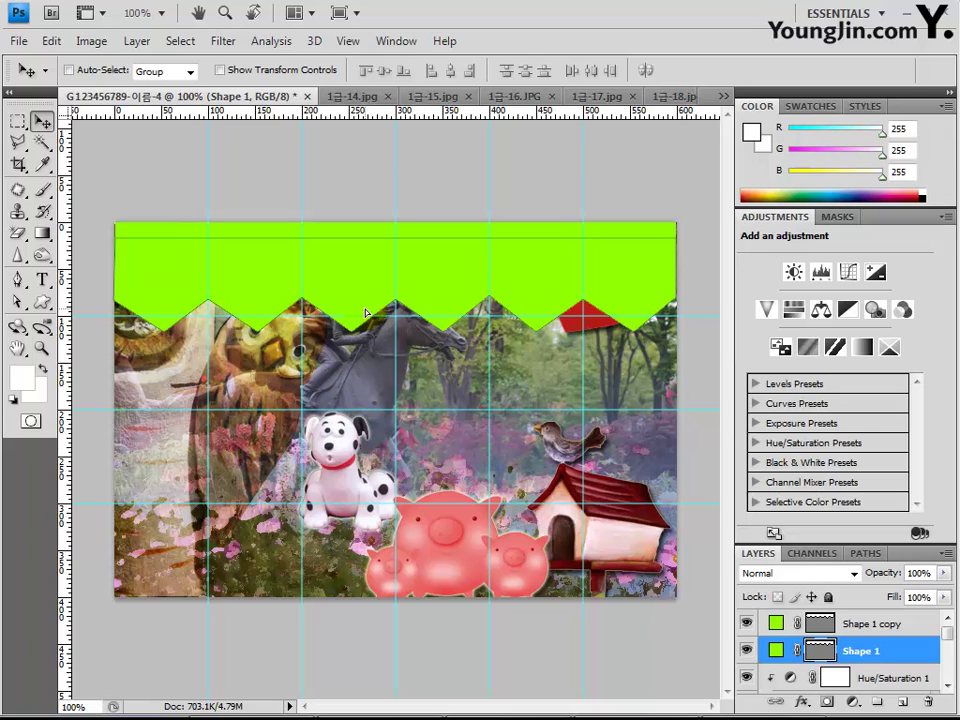
- Set the lower zigzag shape's fill colour to #fcff00
double_click(778, 655)
click(694, 467)
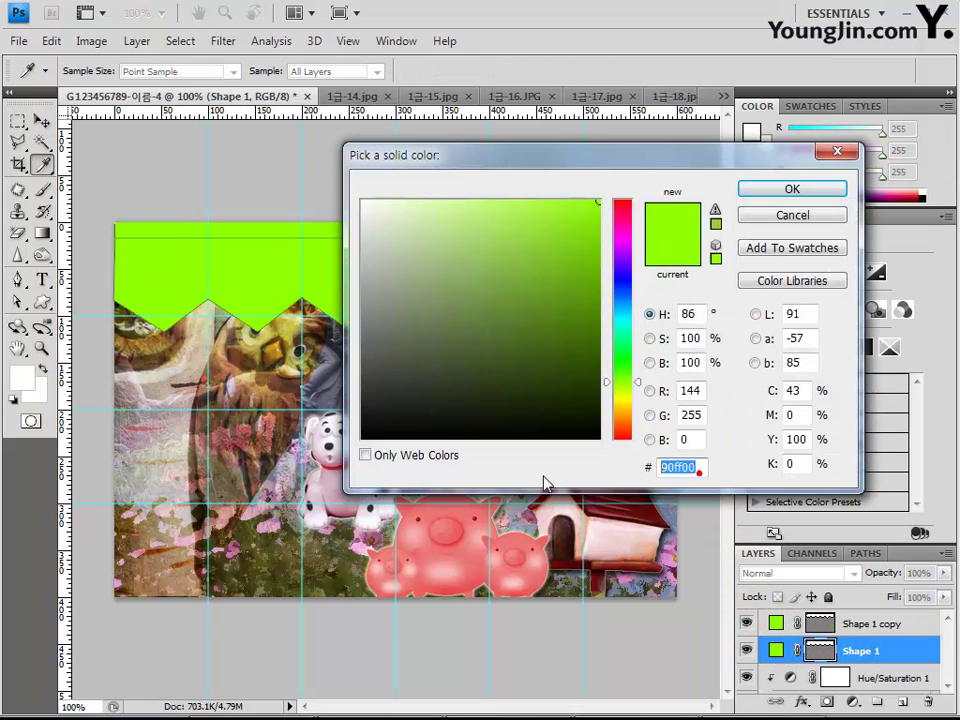
click(545, 483)
text(fc)
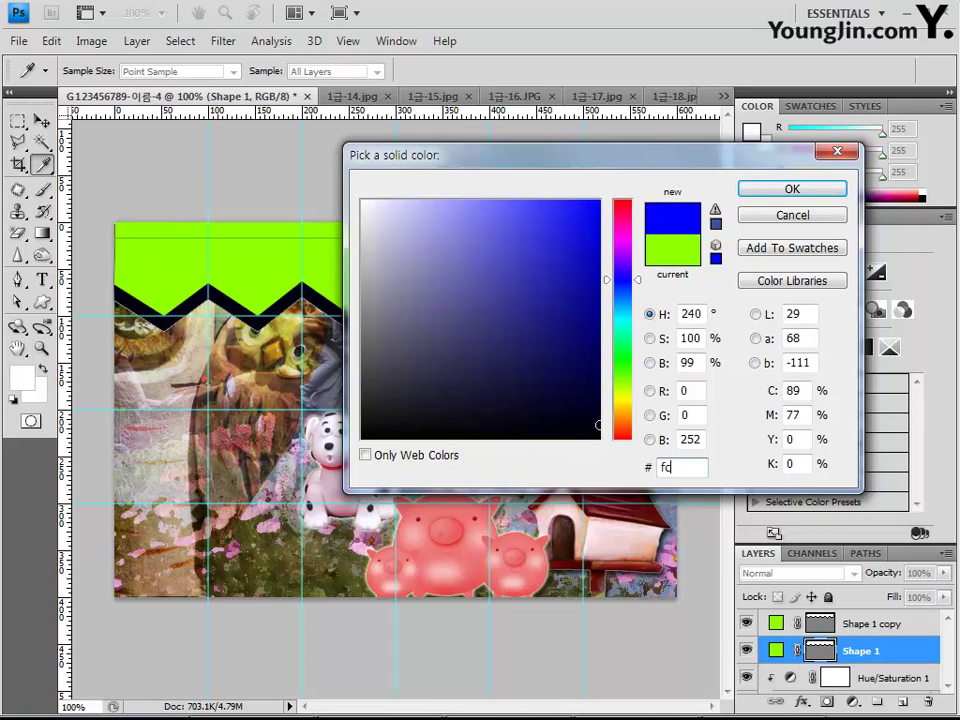
text(ff00)
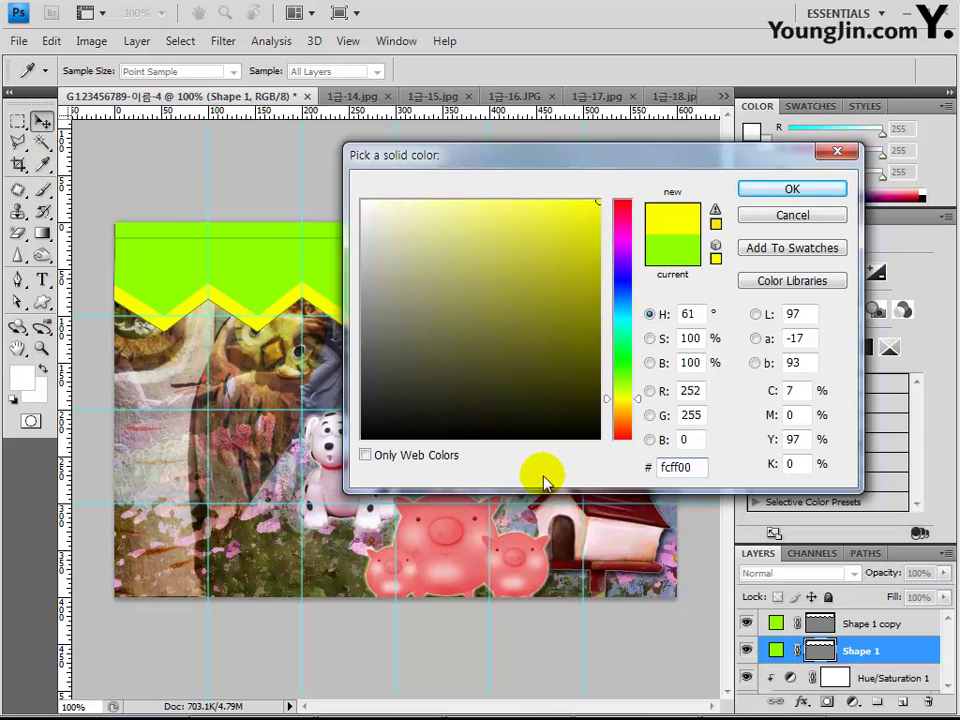
key(Return)
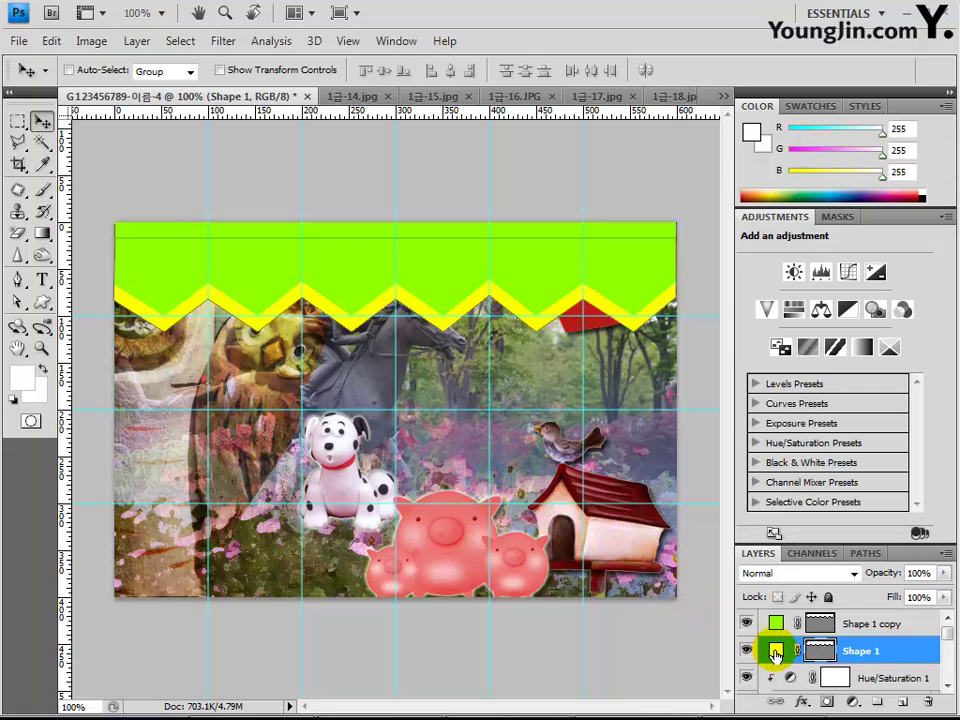
- Add a drop shadow with the default settings to the yellow zigzag shape layer
click(802, 702)
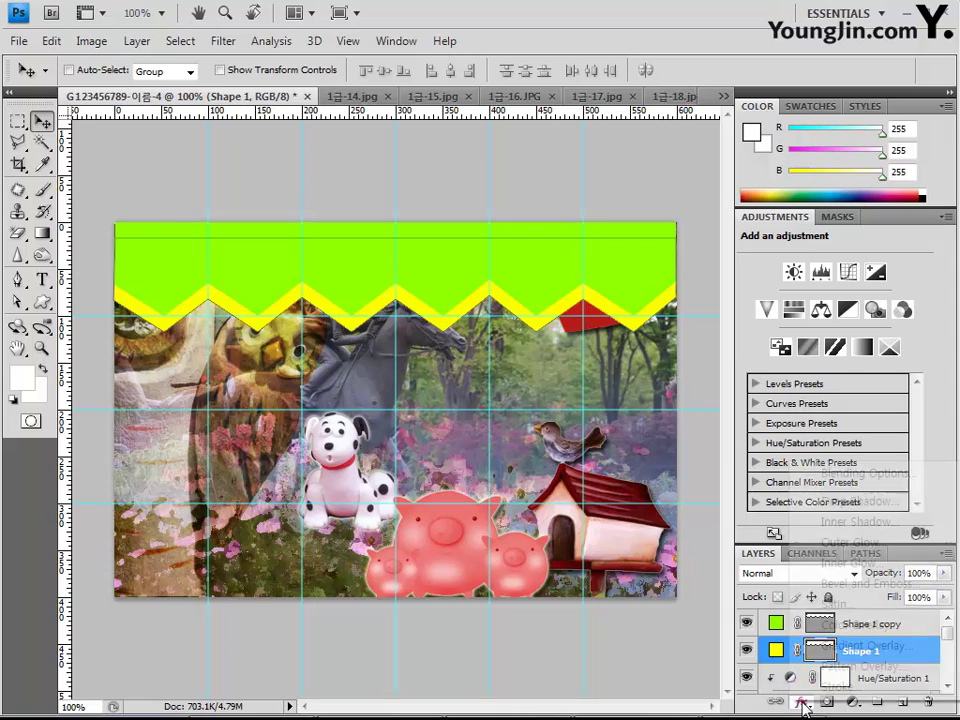
click(788, 499)
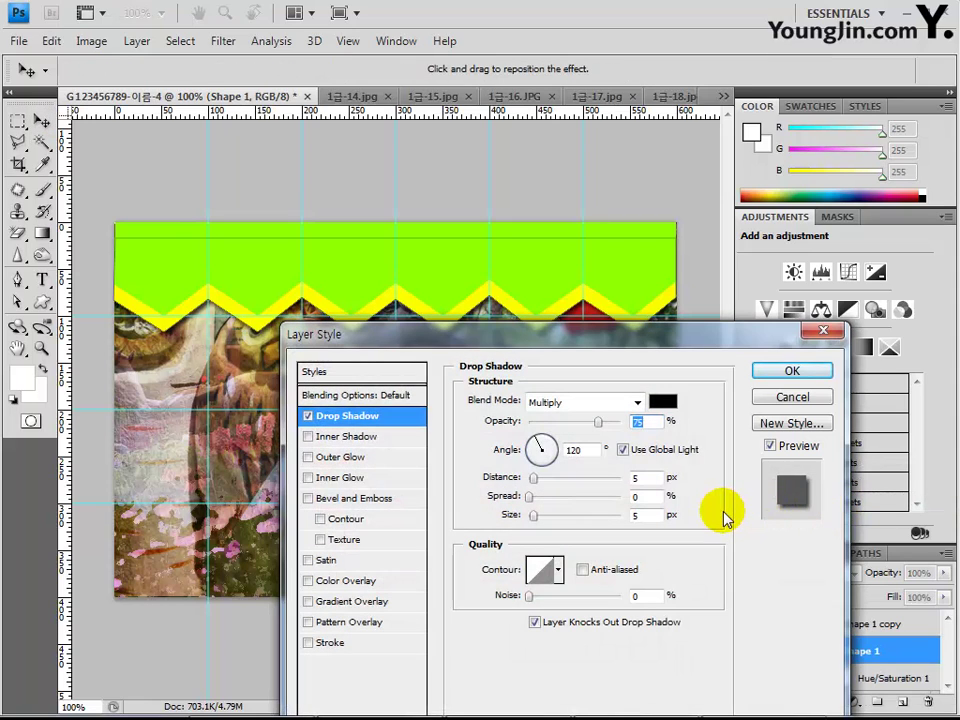
click(783, 376)
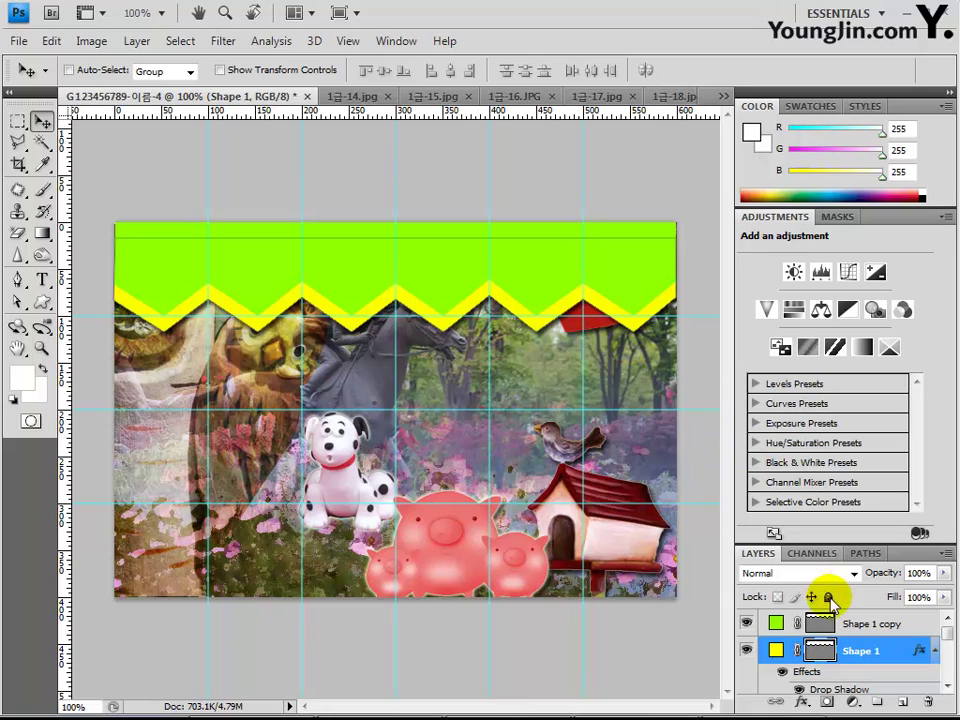
- Bring the red heart layer, Layer 5, to the front of the layer stack, above both zigzag shapes
drag(814, 643, 822, 686)
click(822, 686)
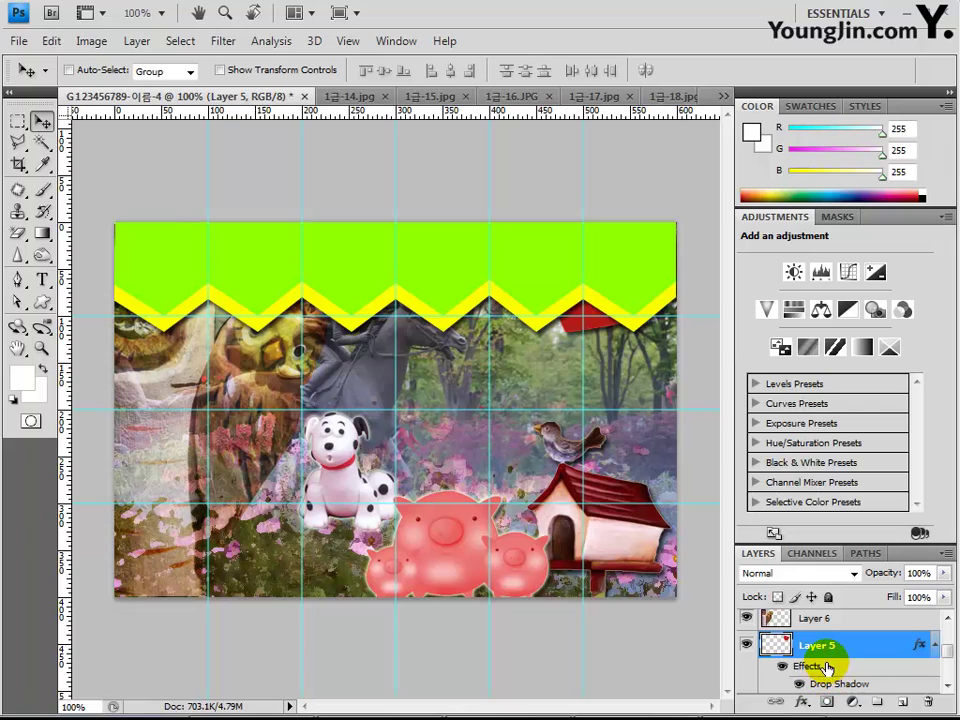
click(618, 376)
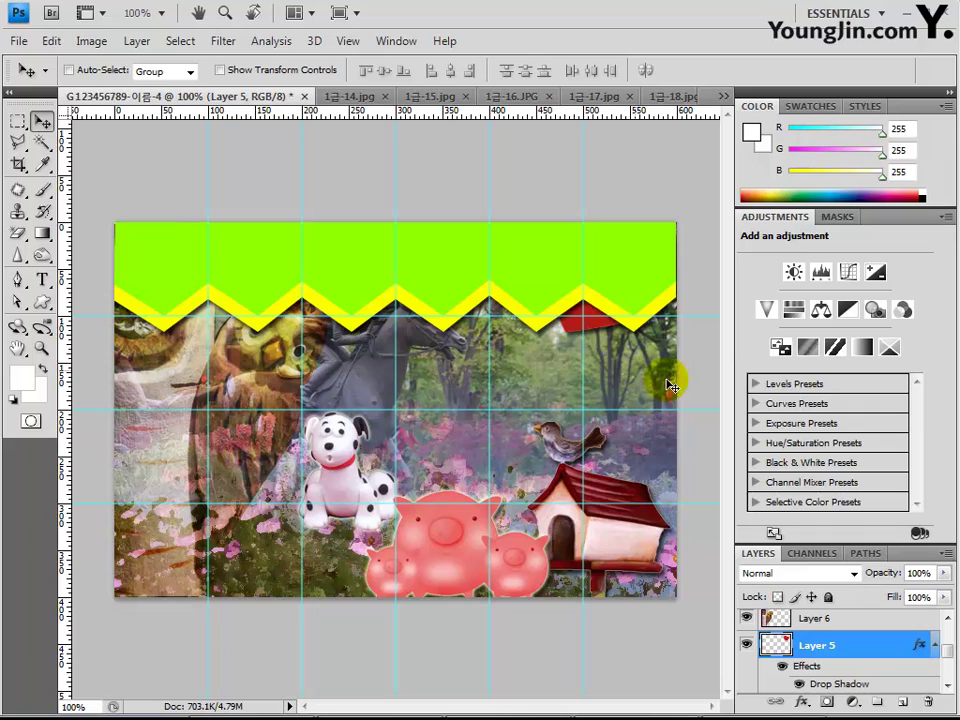
click(816, 648)
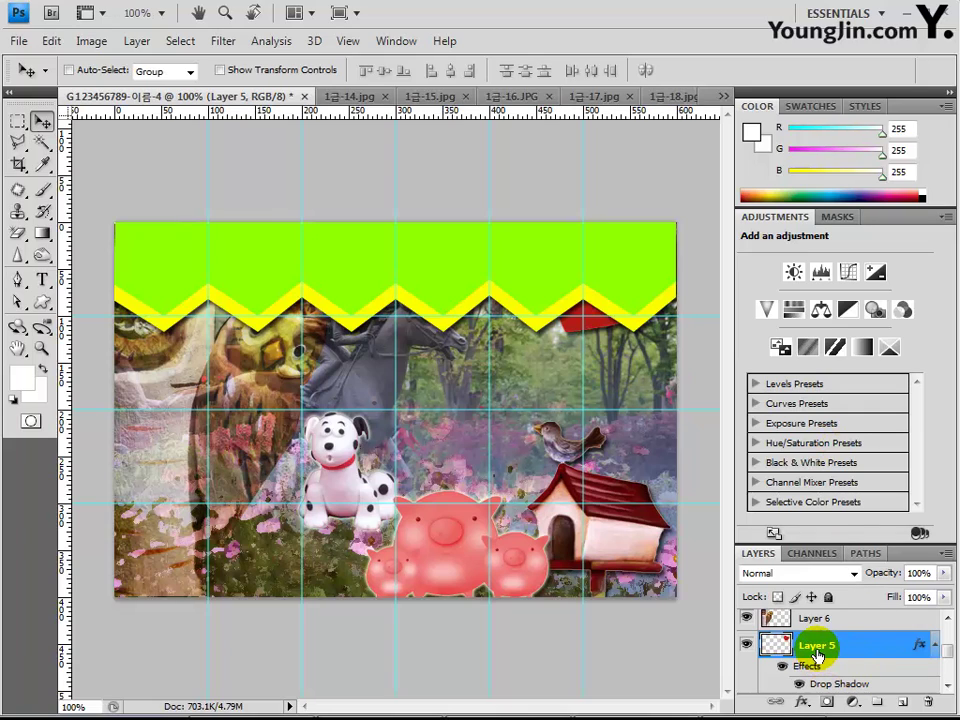
key(ctrl+shift+bracketright)
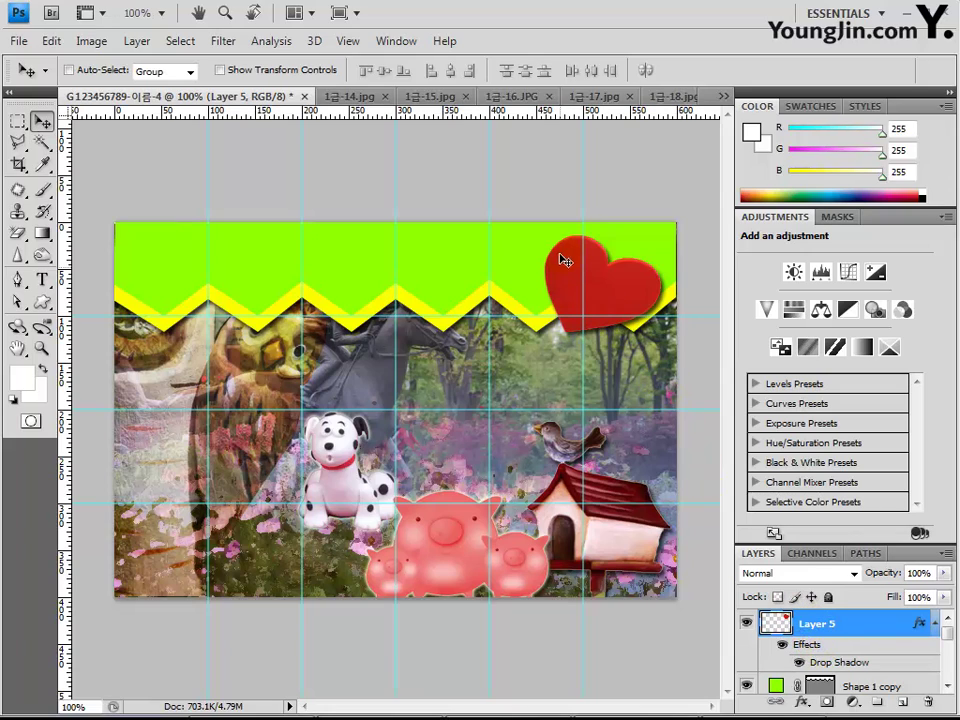
click(570, 342)
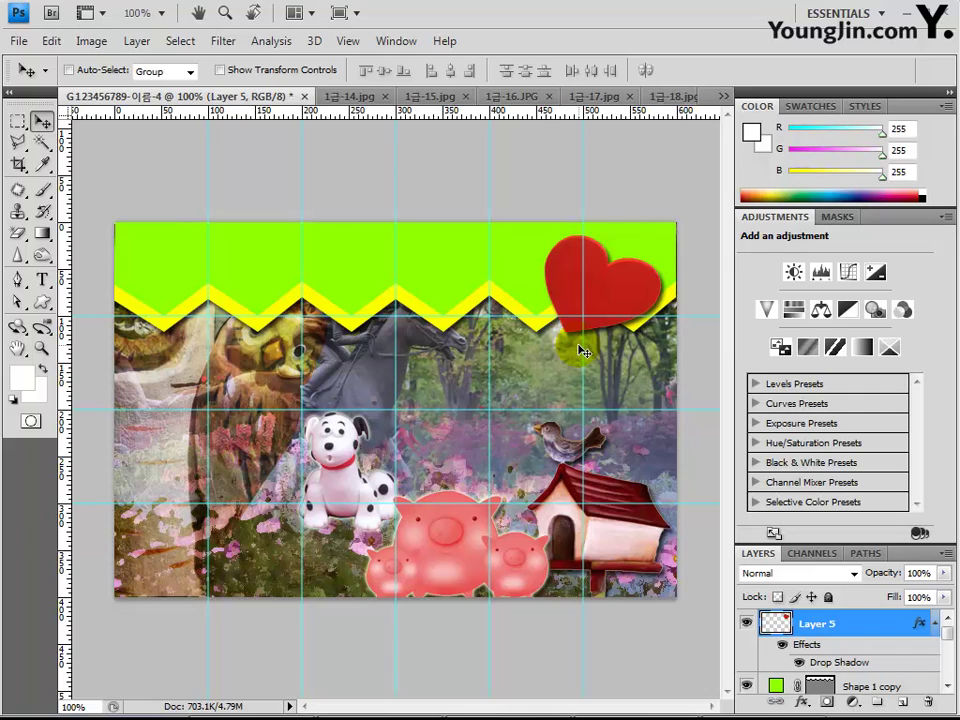
- Create a new 50 x 50 px document at 72 pixels/inch in RGB colour with a white background
click(143, 113)
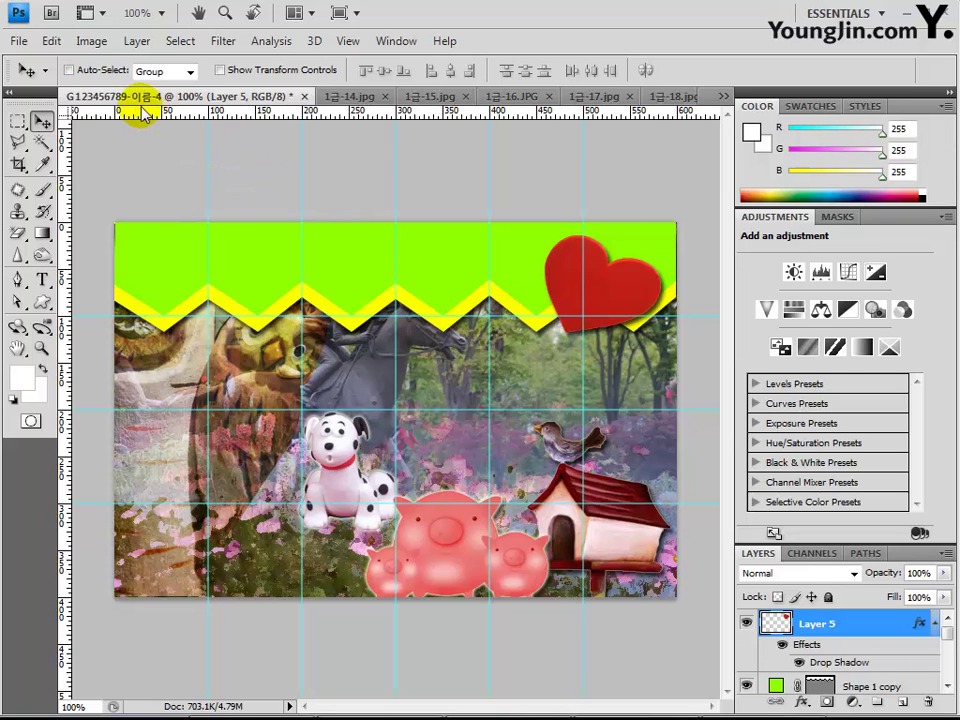
click(19, 41)
click(24, 60)
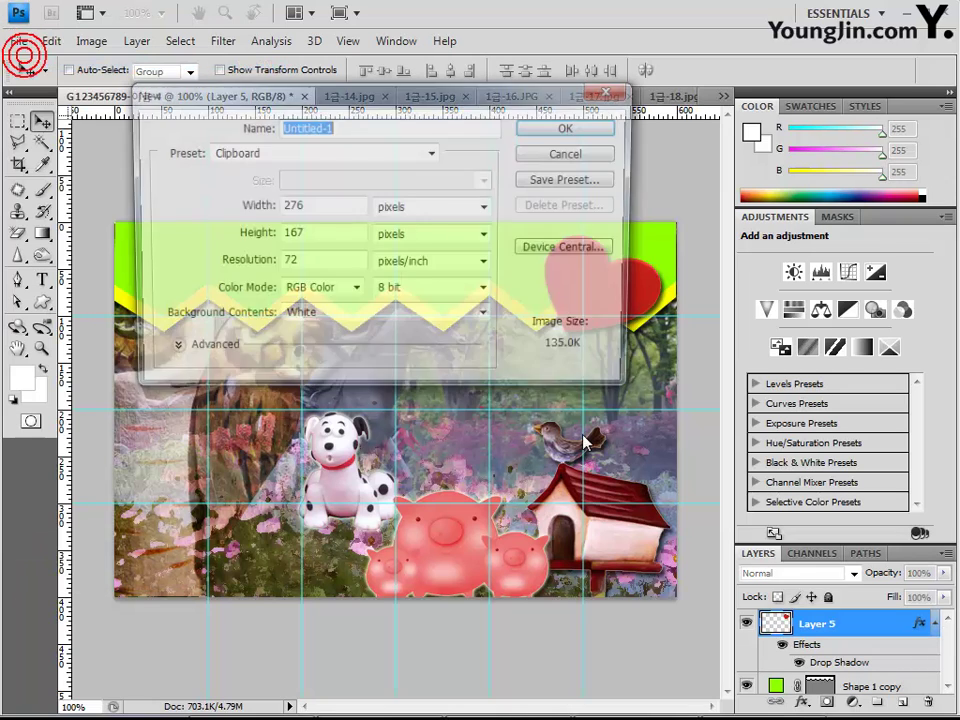
double_click(331, 207)
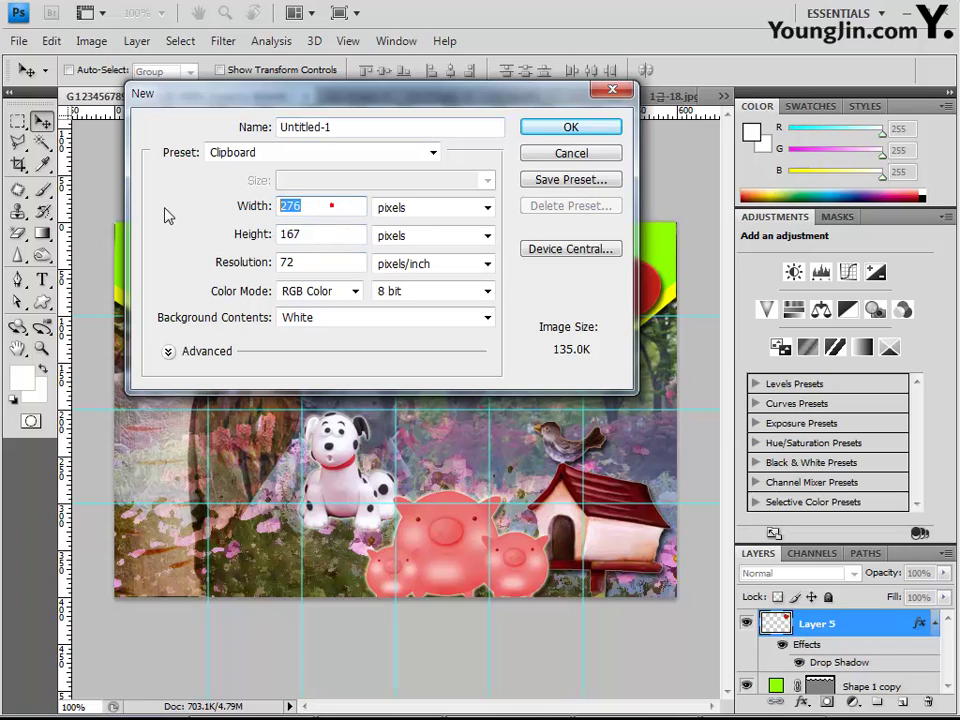
click(187, 220)
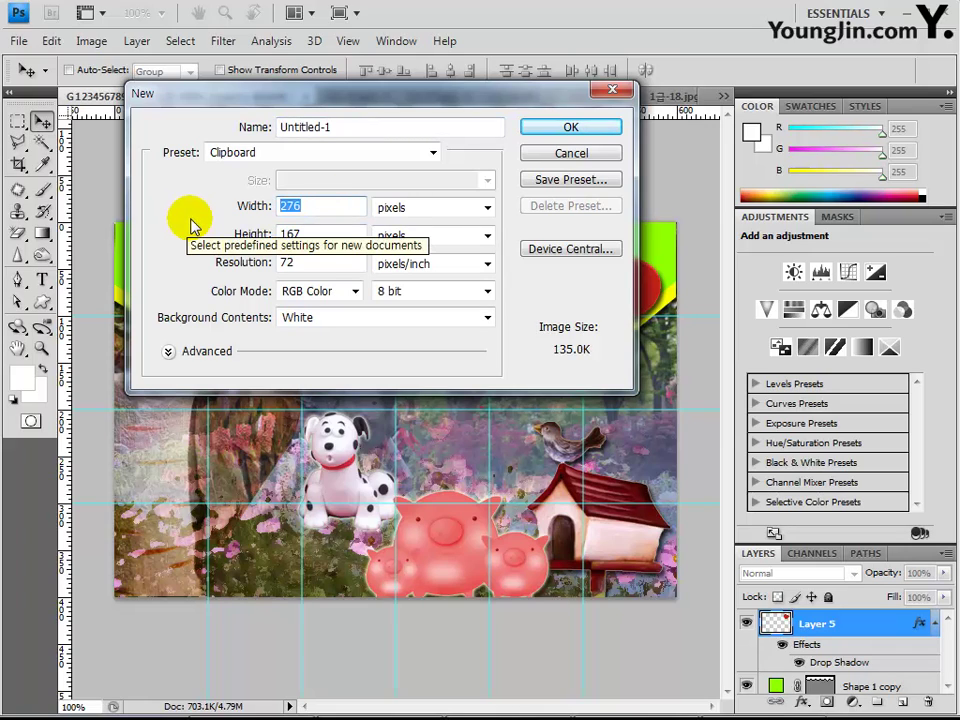
text(50)
key(Tab)
key(Tab)
text(5)
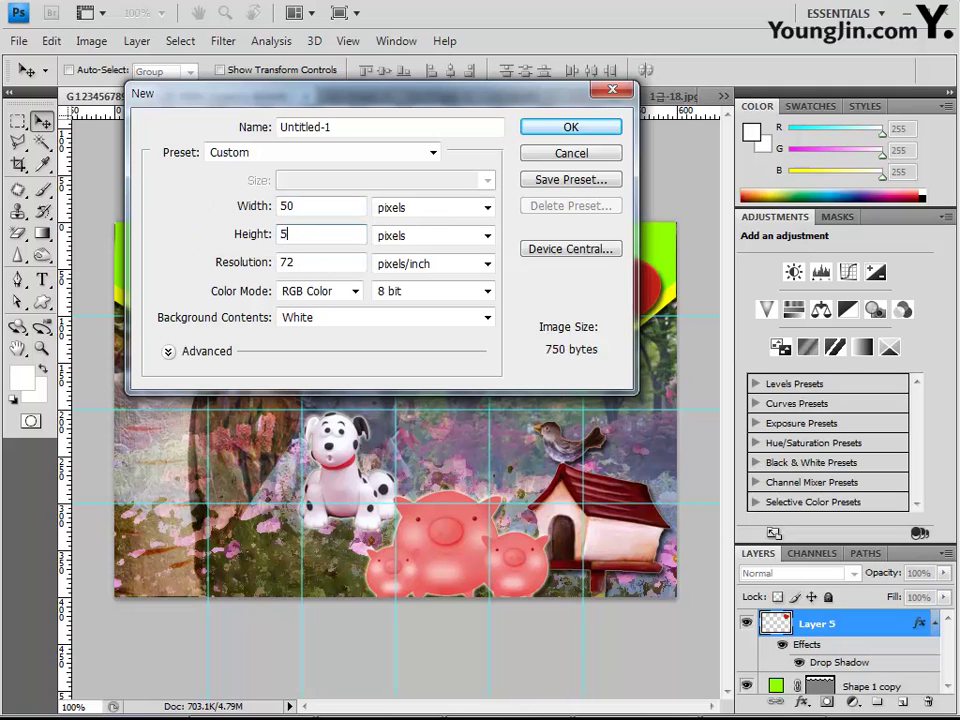
text(0)
key(Return)
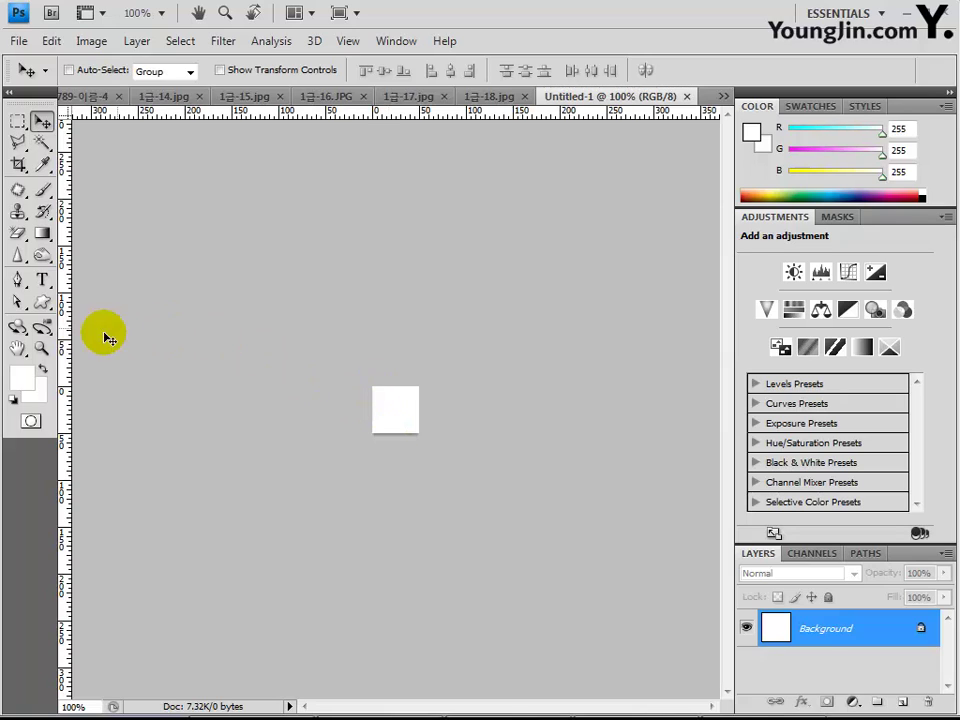
- Add an empty layer to the new document and hide its white background layer
click(41, 347)
click(405, 422)
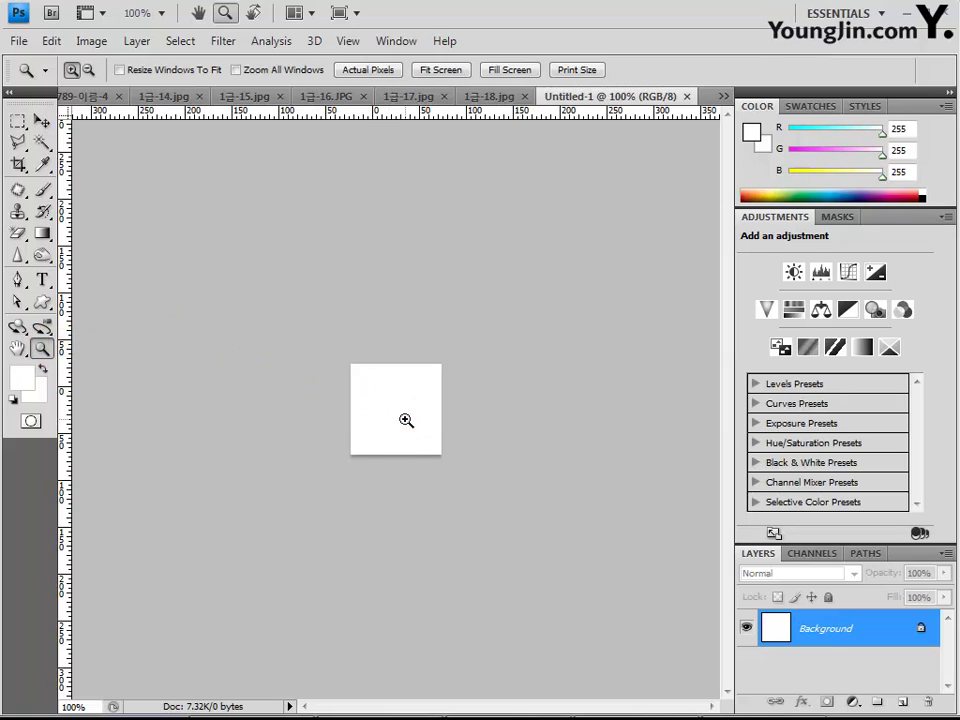
click(405, 421)
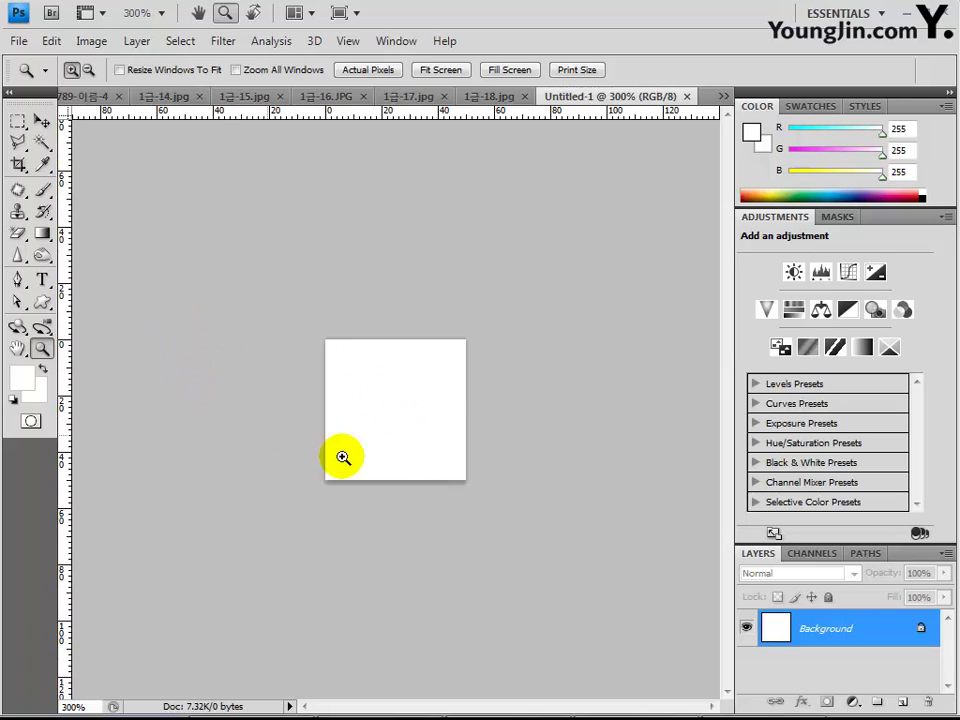
click(900, 704)
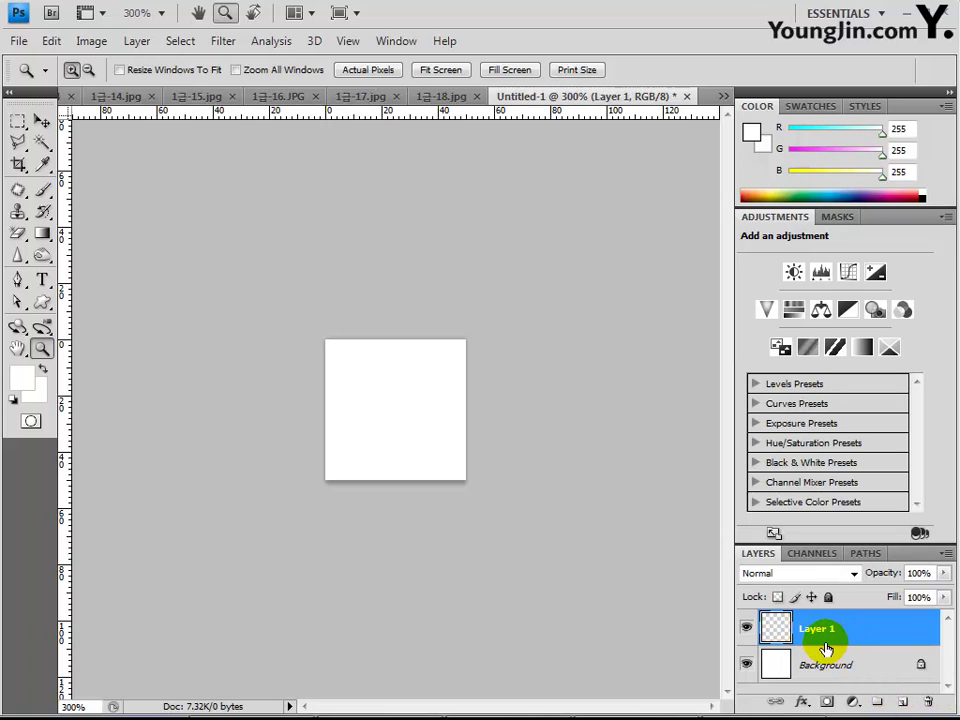
click(748, 667)
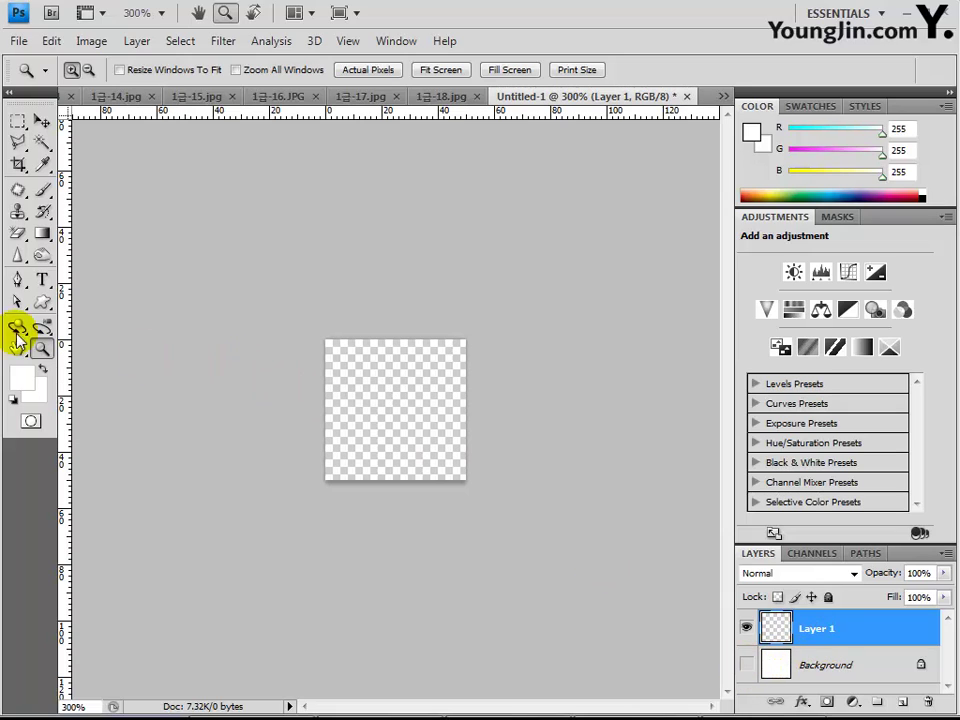
- Activate the Custom Shape tool
click(42, 301)
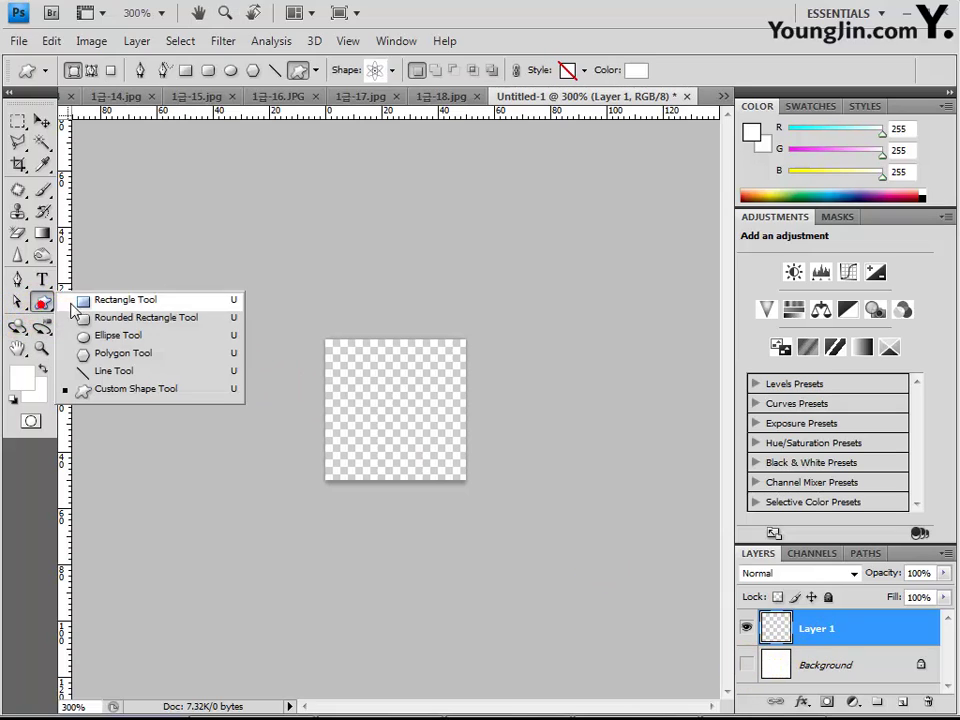
click(112, 391)
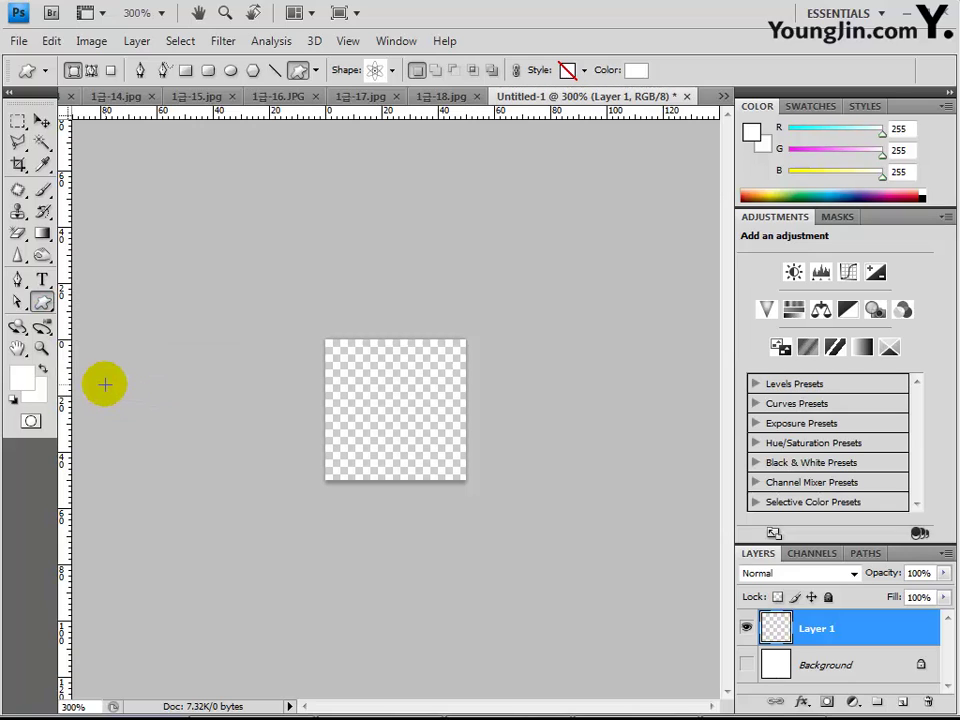
click(20, 379)
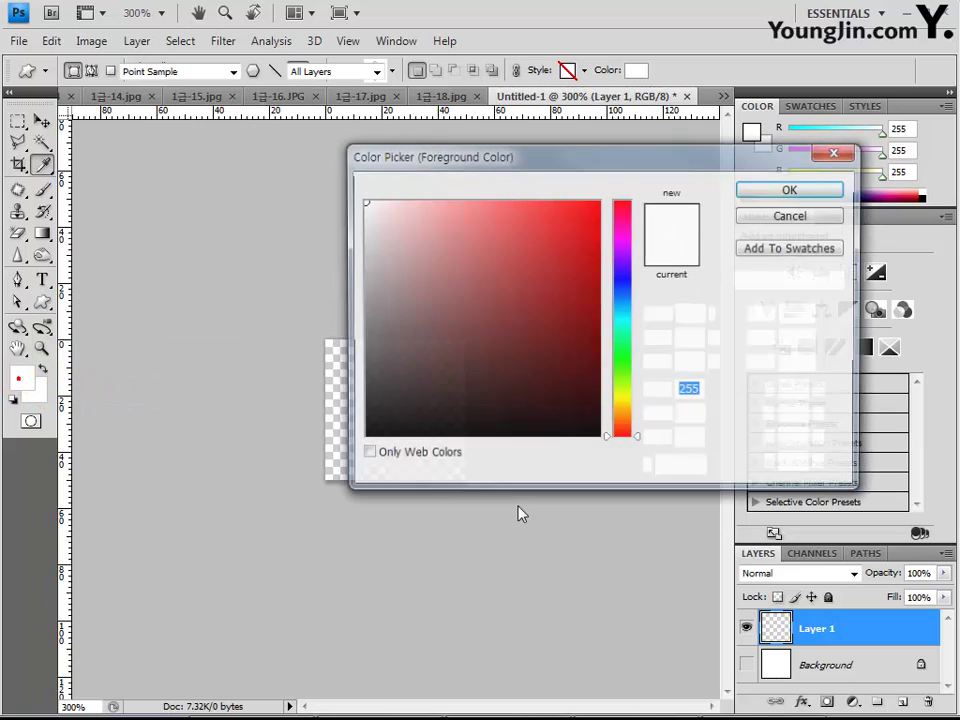
double_click(688, 466)
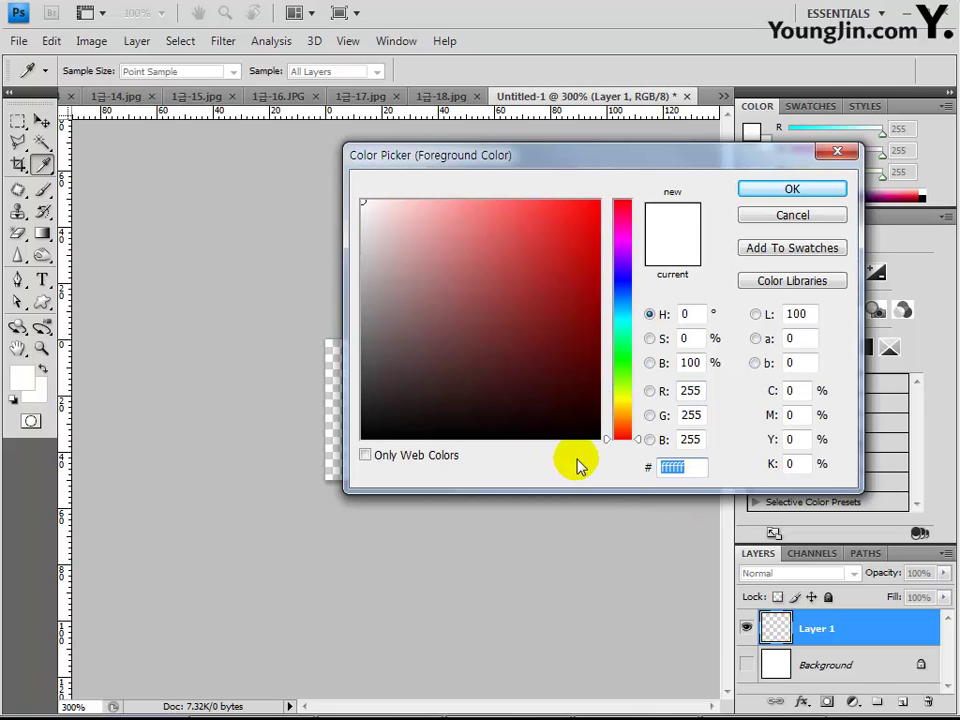
click(835, 152)
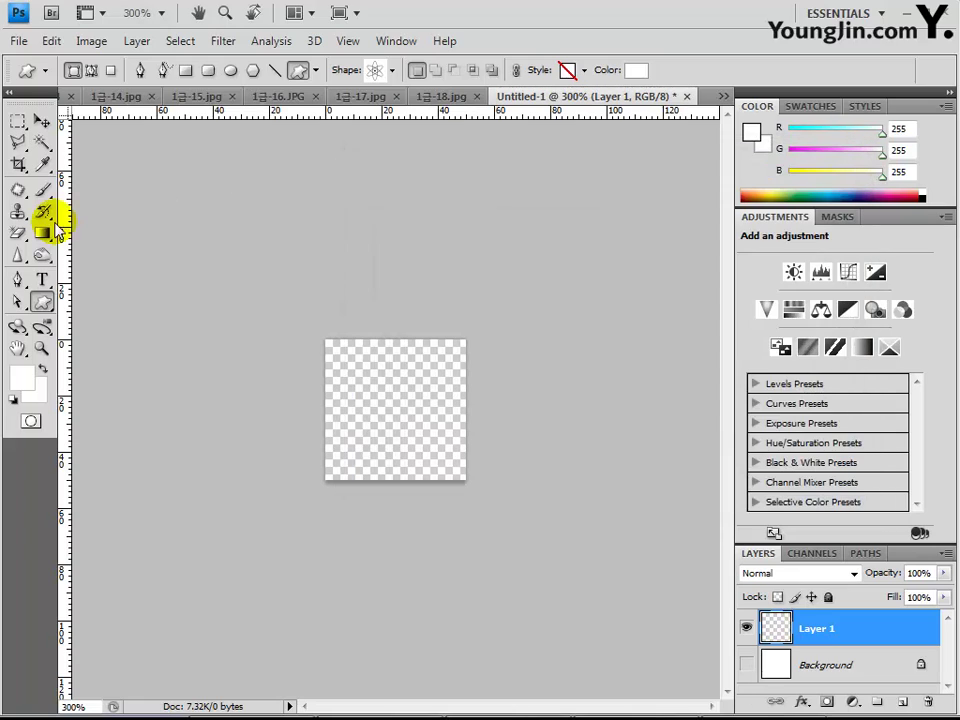
- Set the Custom Shape tool to fill pixels and choose the Heart Card shape
click(111, 72)
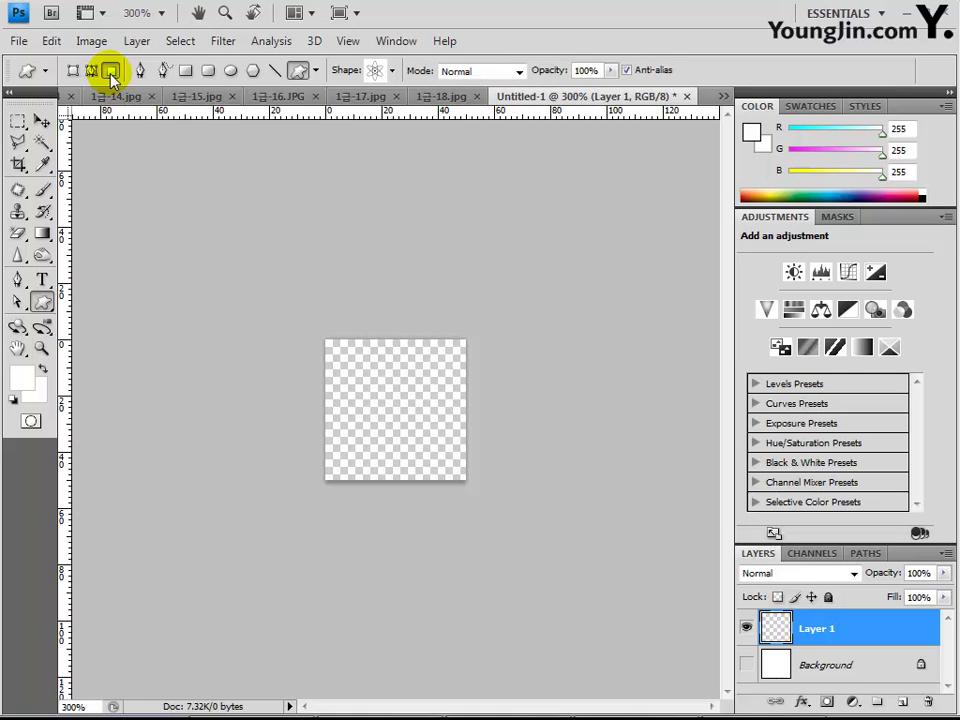
click(392, 72)
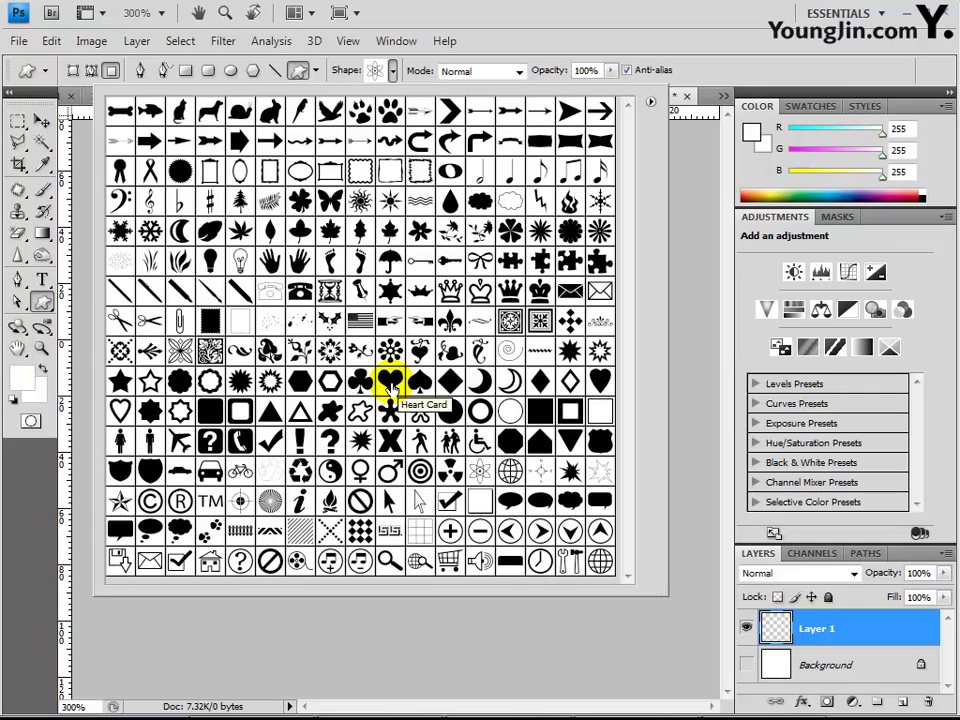
click(390, 390)
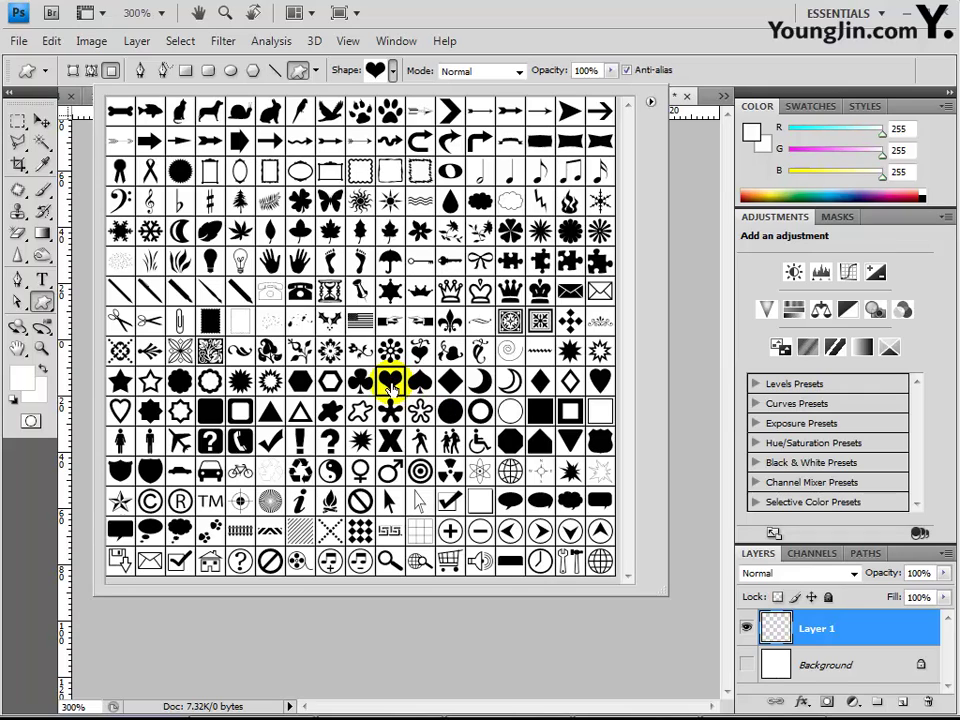
double_click(390, 388)
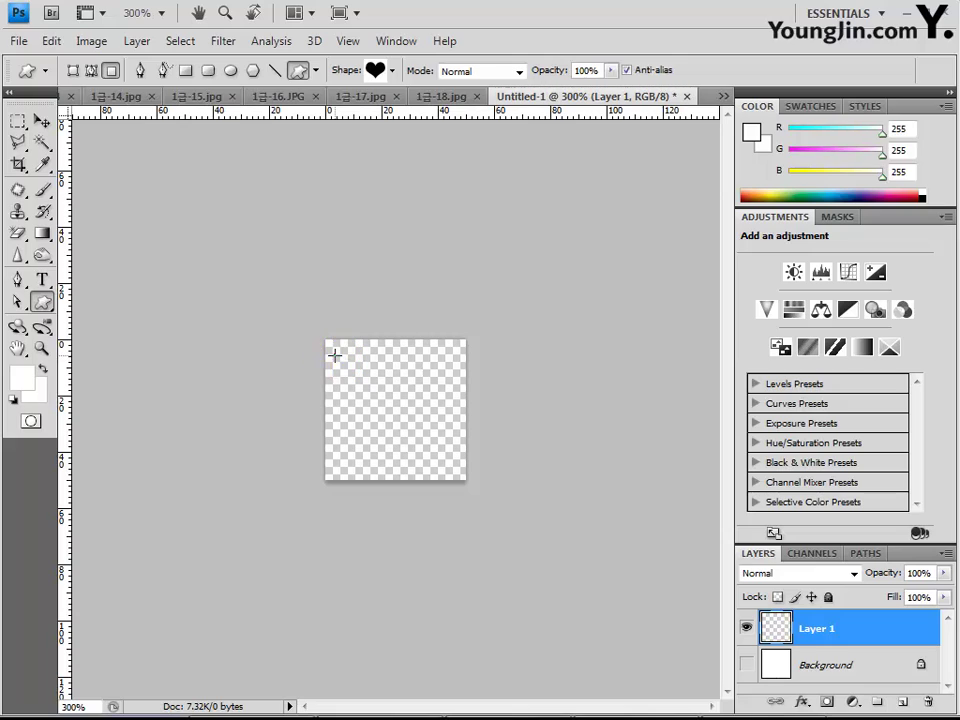
- Draw a white heart about 44 px wide on Layer 1 and define the image as a pattern named 하트
drag(335, 354, 458, 461)
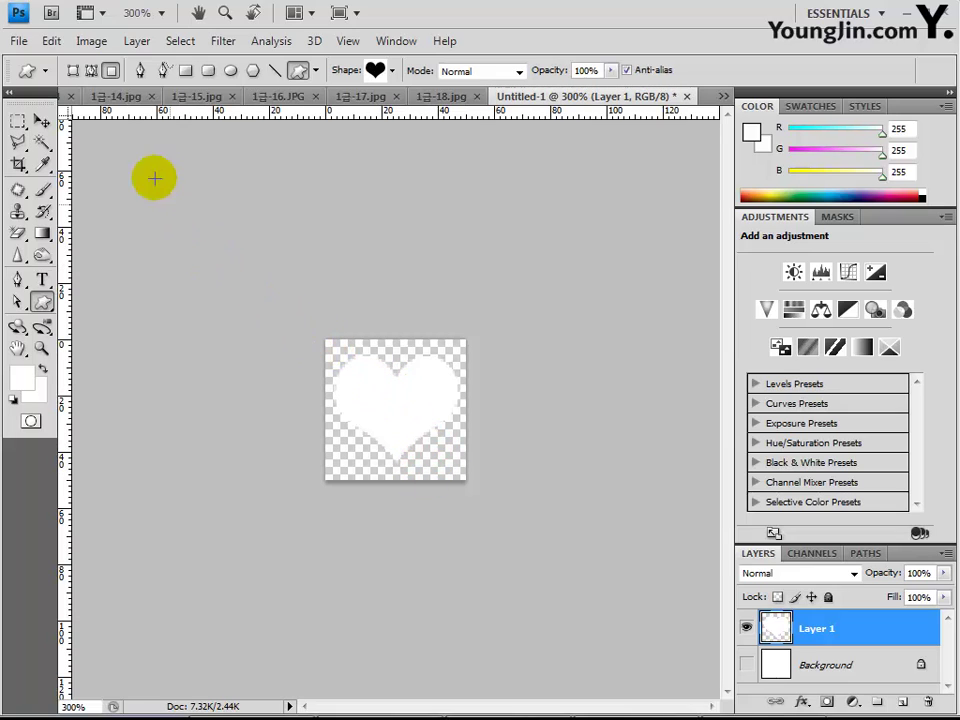
click(51, 41)
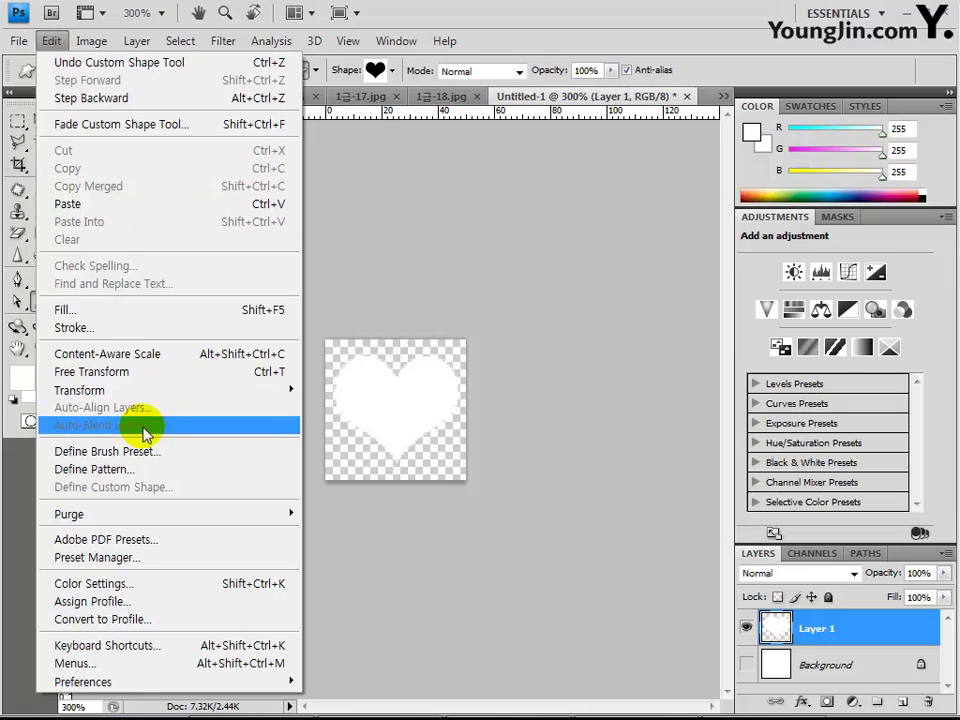
click(139, 470)
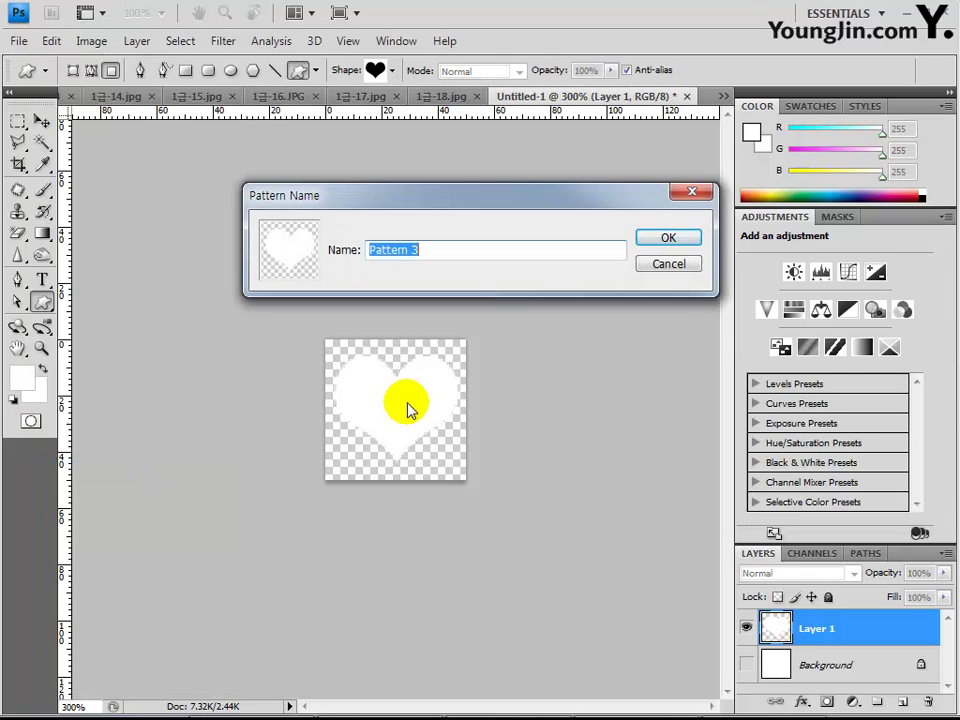
text(g)
key(BackSpace)
text(하ㅌ)
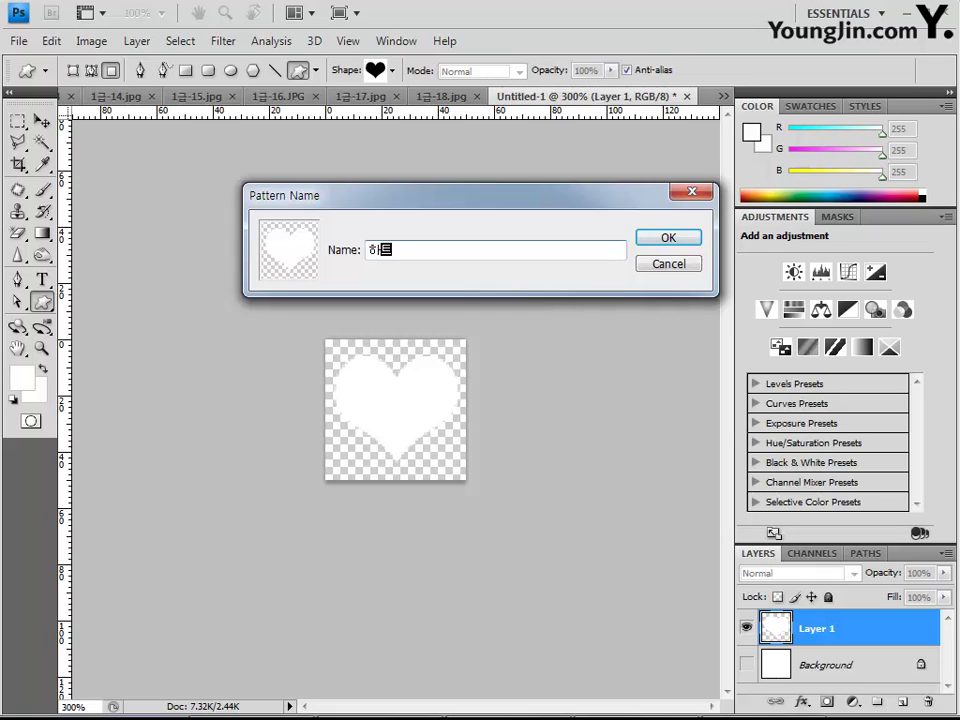
key(Return)
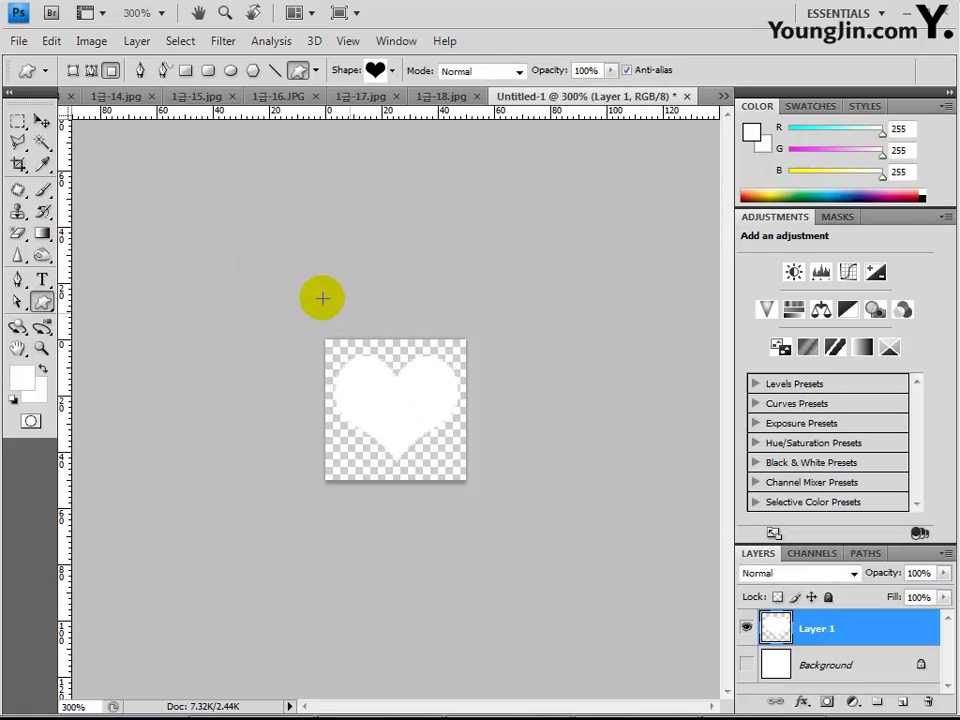
- Switch to the 600 x 400 px composition and add an empty layer directly above Shape 1 copy
double_click(42, 350)
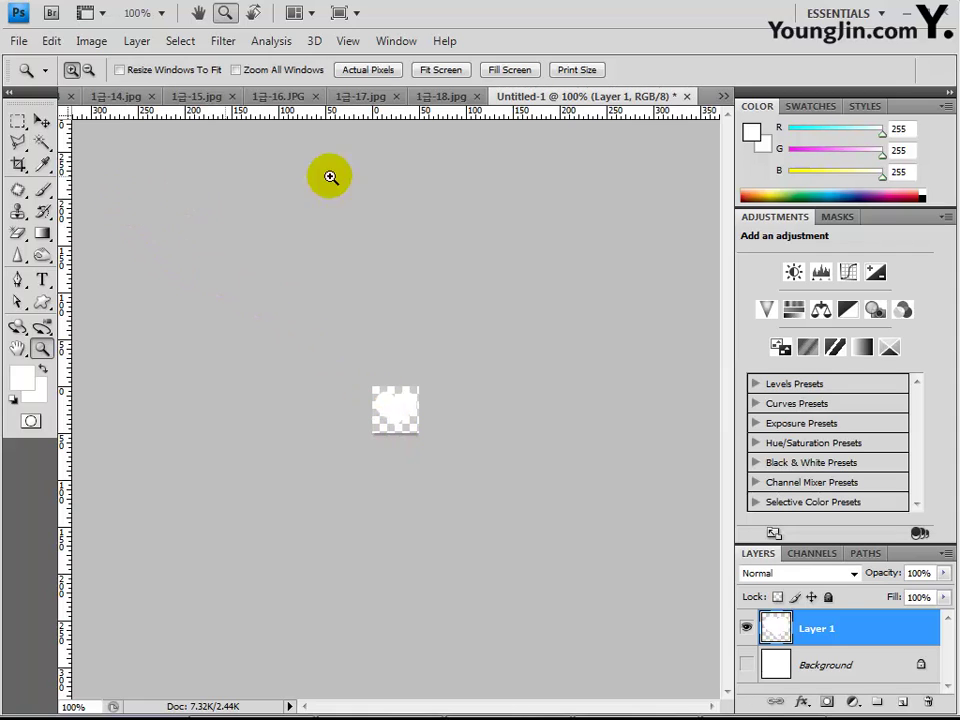
click(721, 97)
click(762, 101)
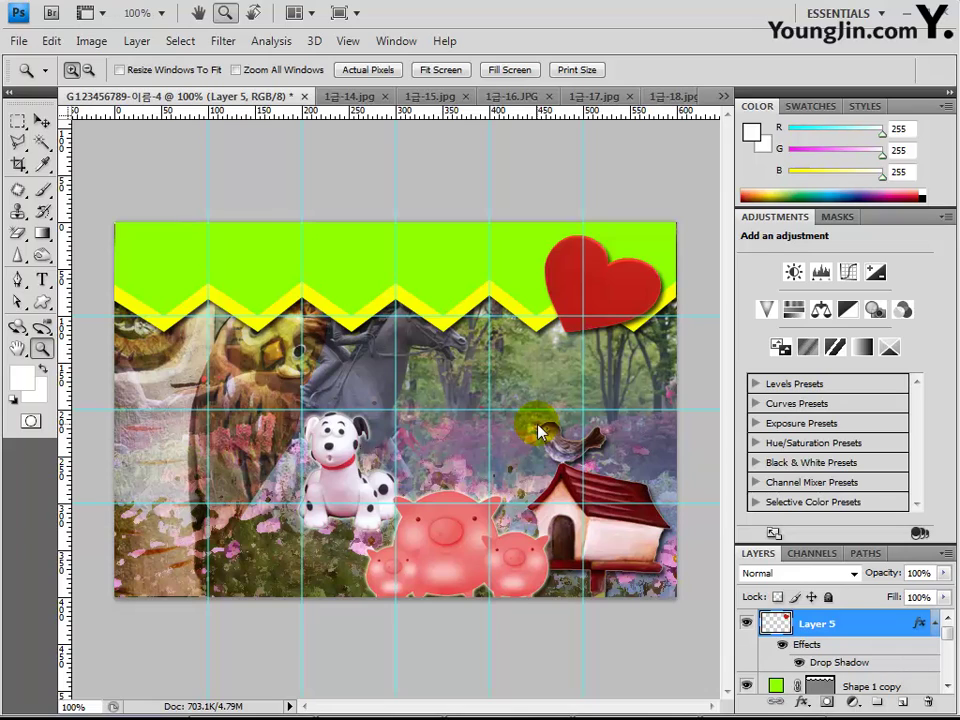
click(872, 690)
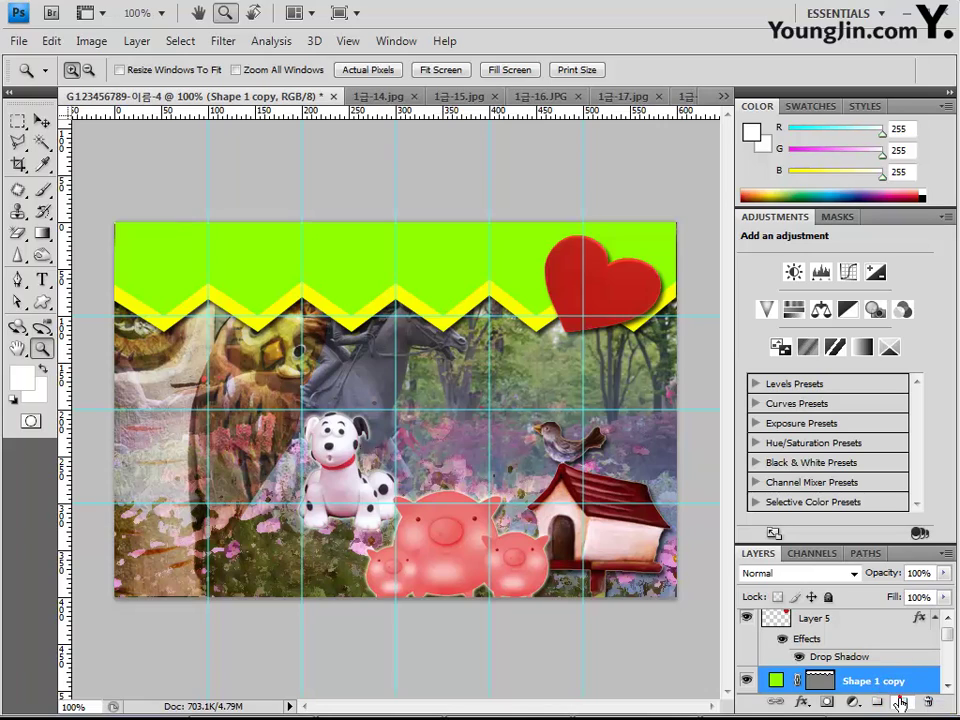
click(901, 704)
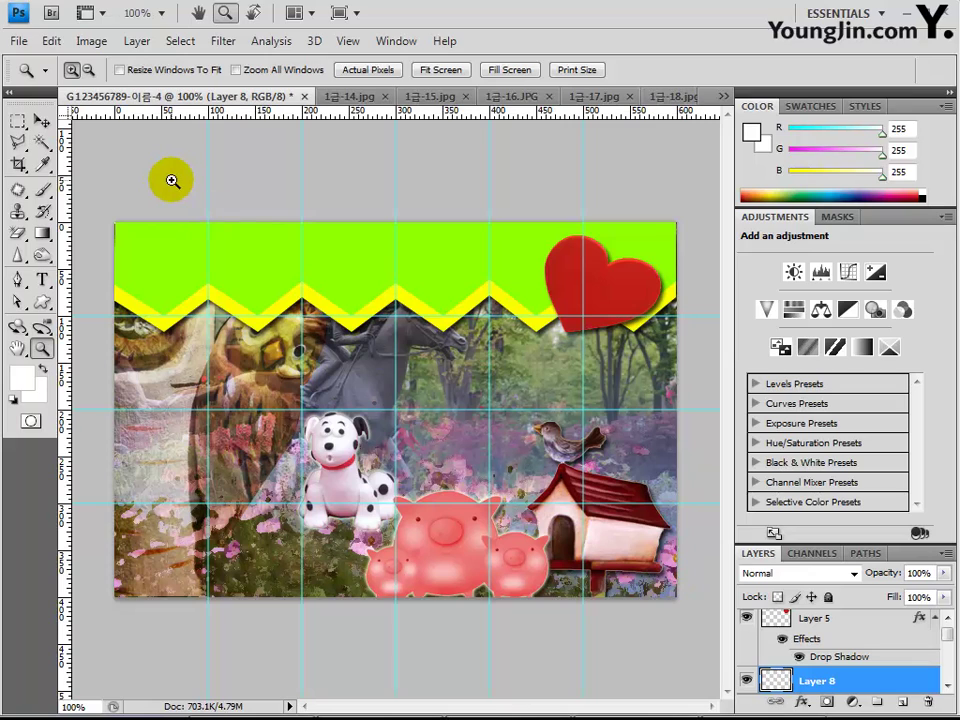
- Fill the empty layer with the white heart pattern in Normal mode at 100% opacity
click(51, 41)
click(105, 309)
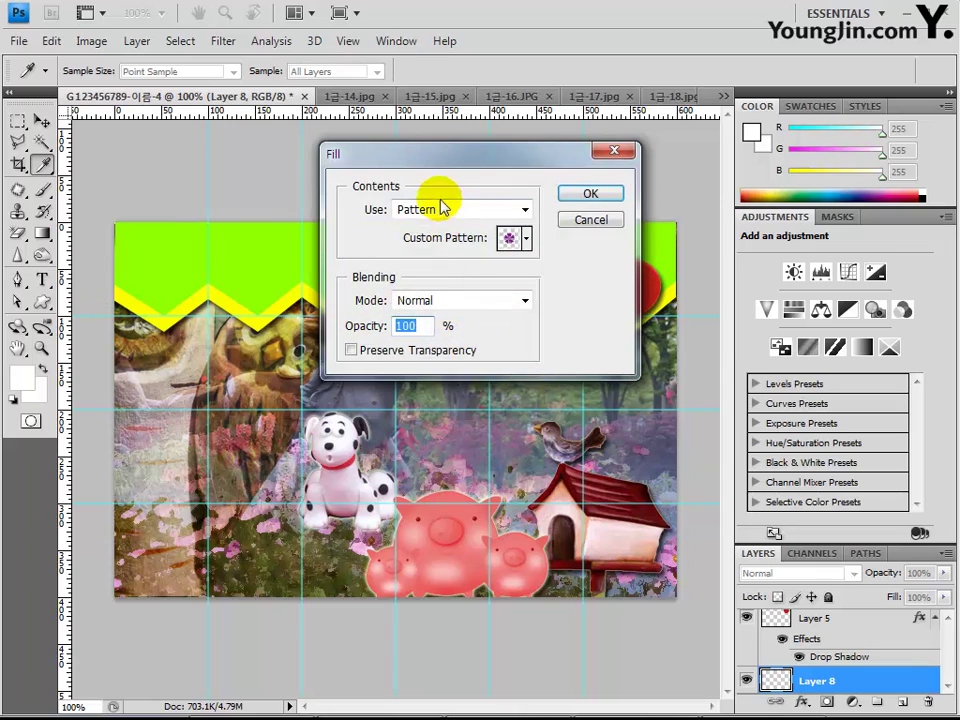
click(527, 239)
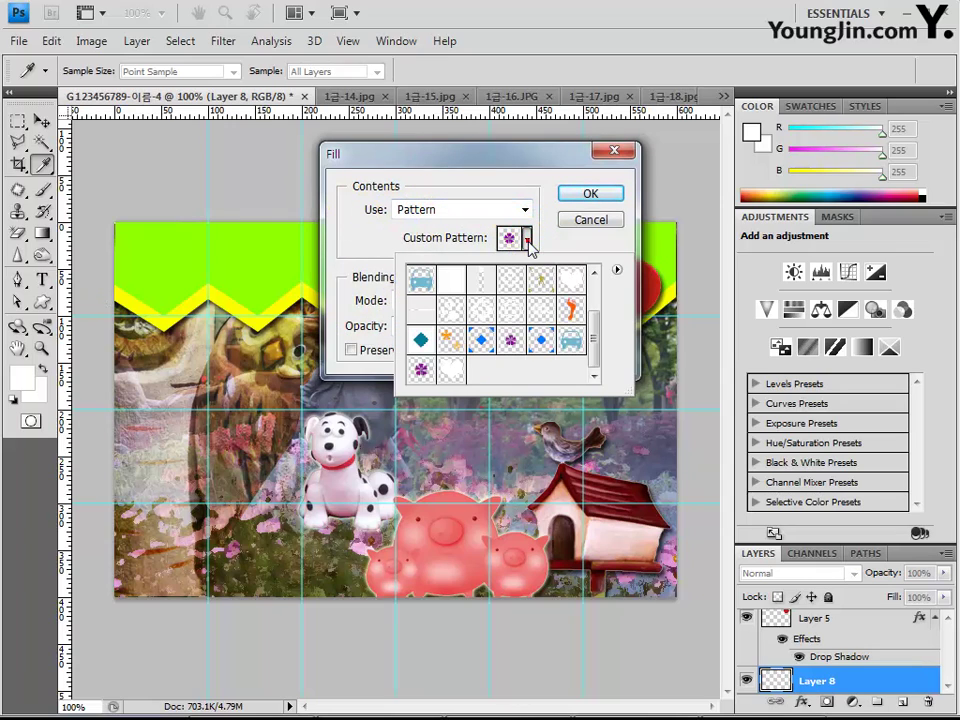
click(455, 378)
double_click(455, 378)
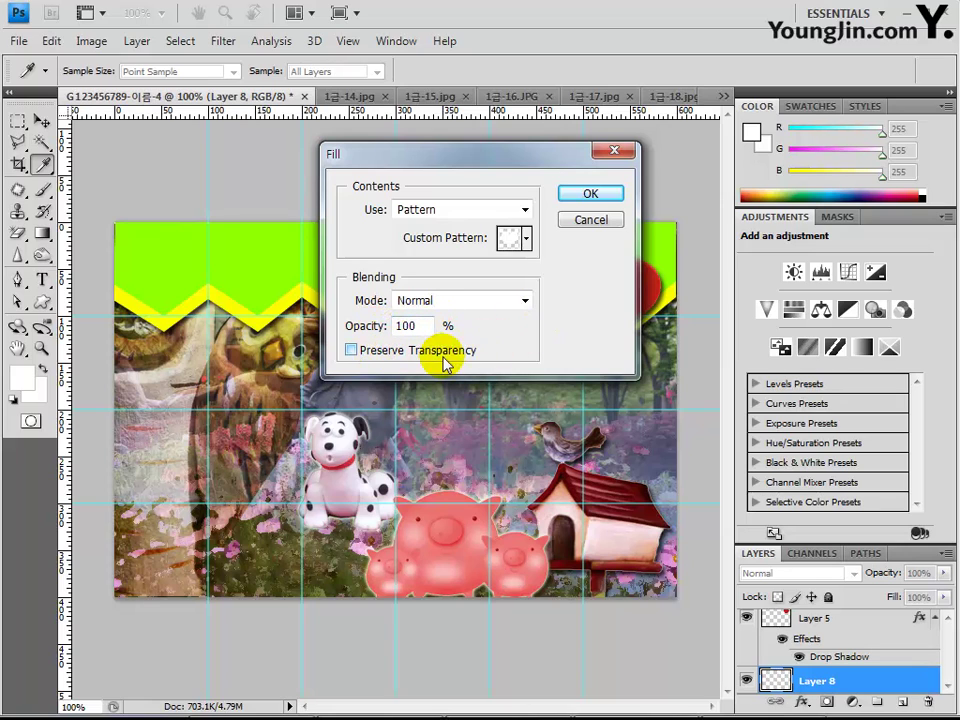
click(585, 196)
key(z)
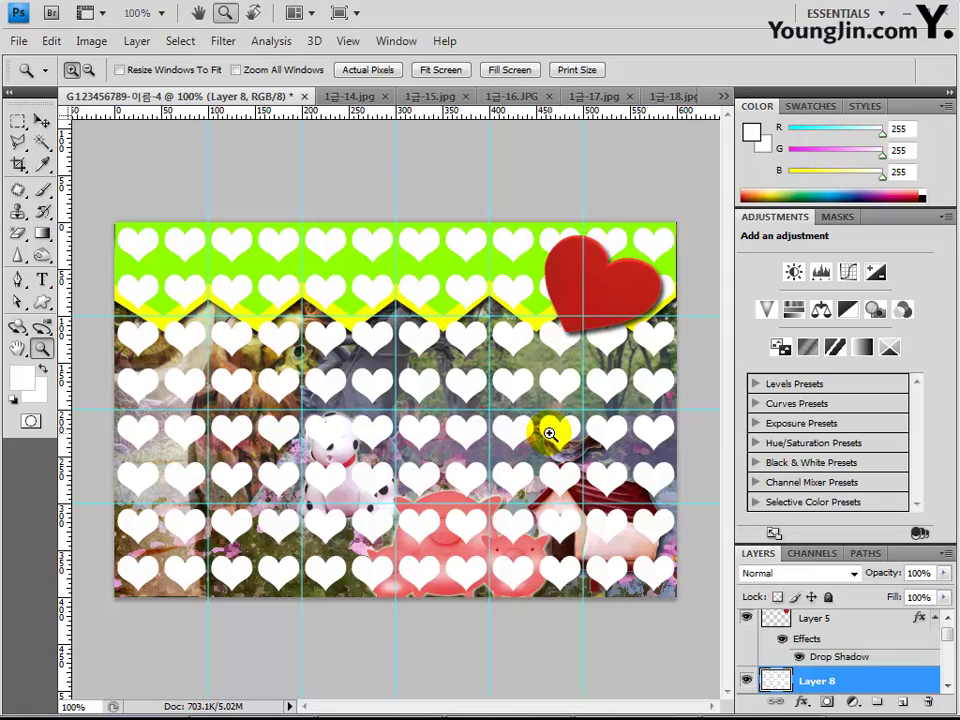
- Clip the heart pattern layer to the green Shape 1 copy layer and set its opacity to 50%
scroll(859, 658, down, 1)
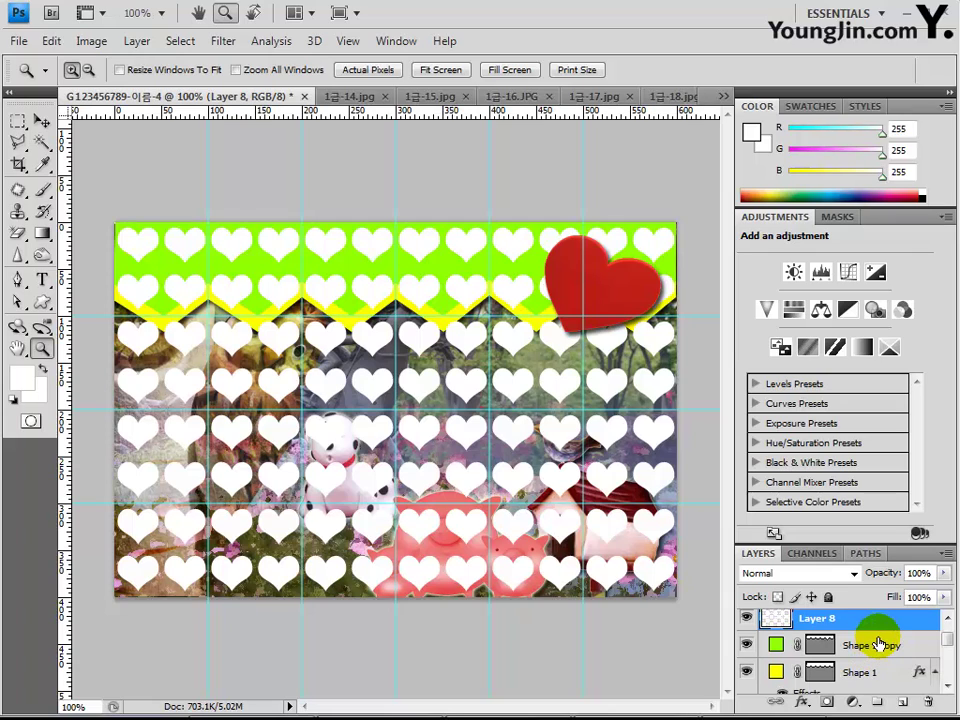
alt+click(879, 636)
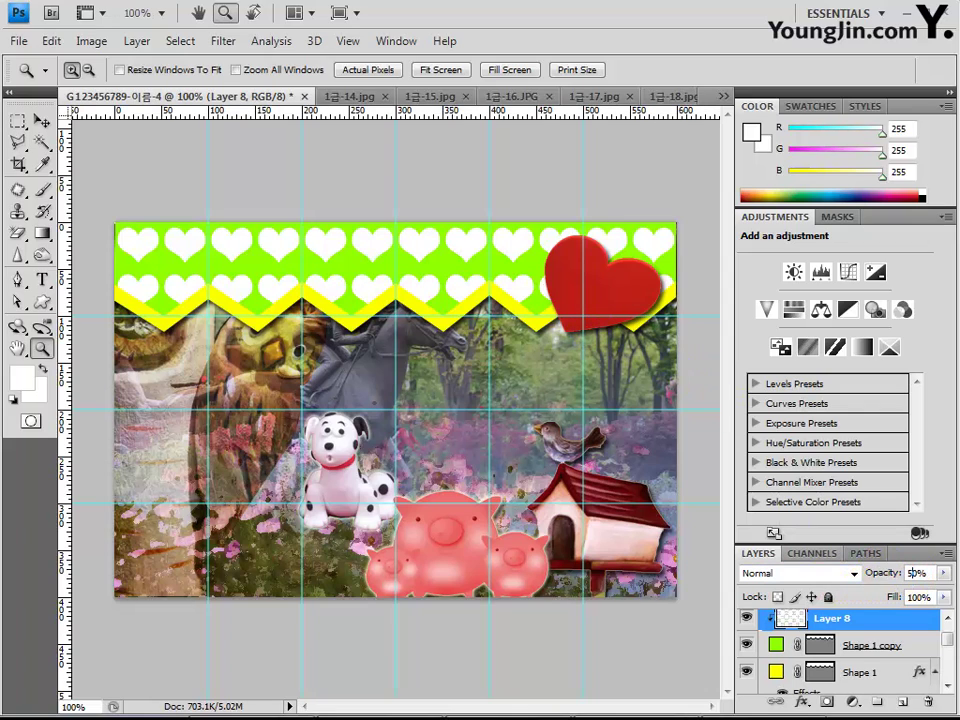
drag(900, 574, 880, 572)
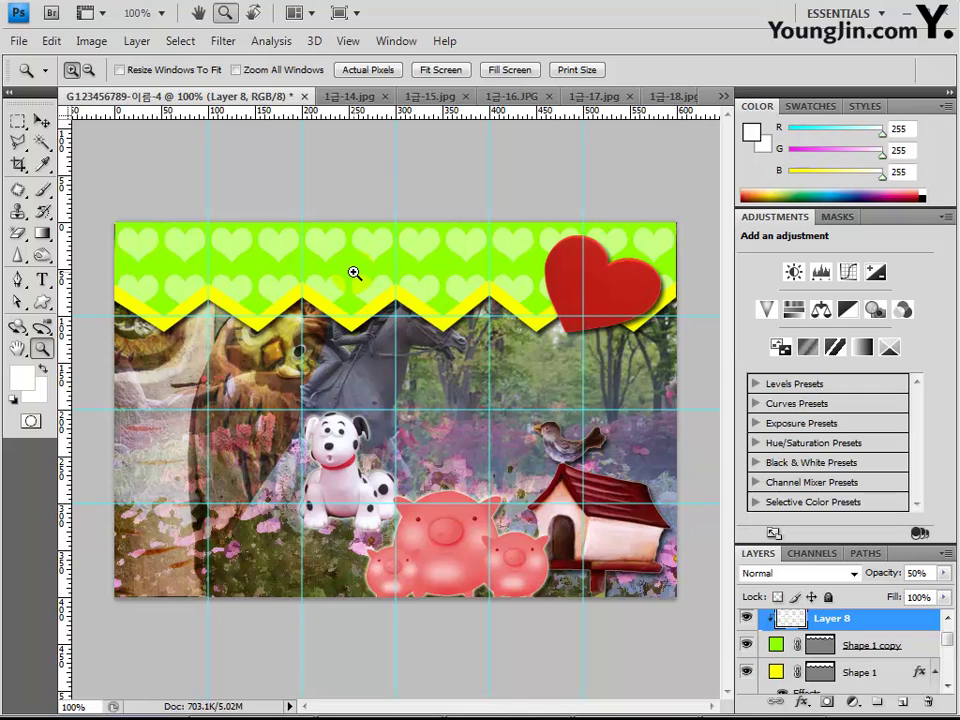
- Set the Horizontal Type tool's font to Arial with the Bold style
click(43, 284)
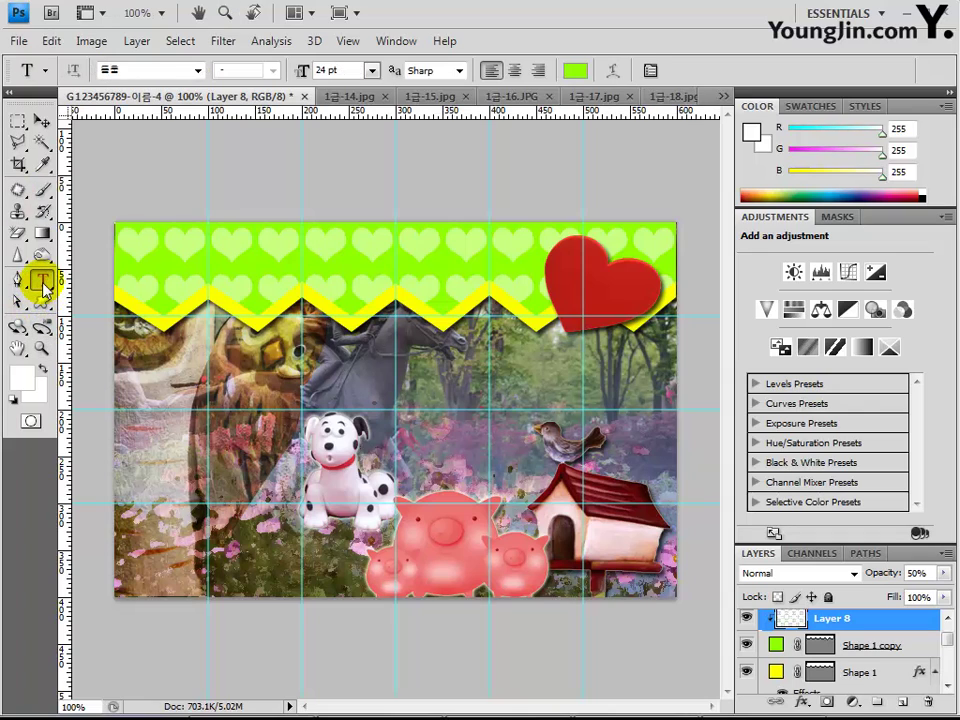
click(198, 70)
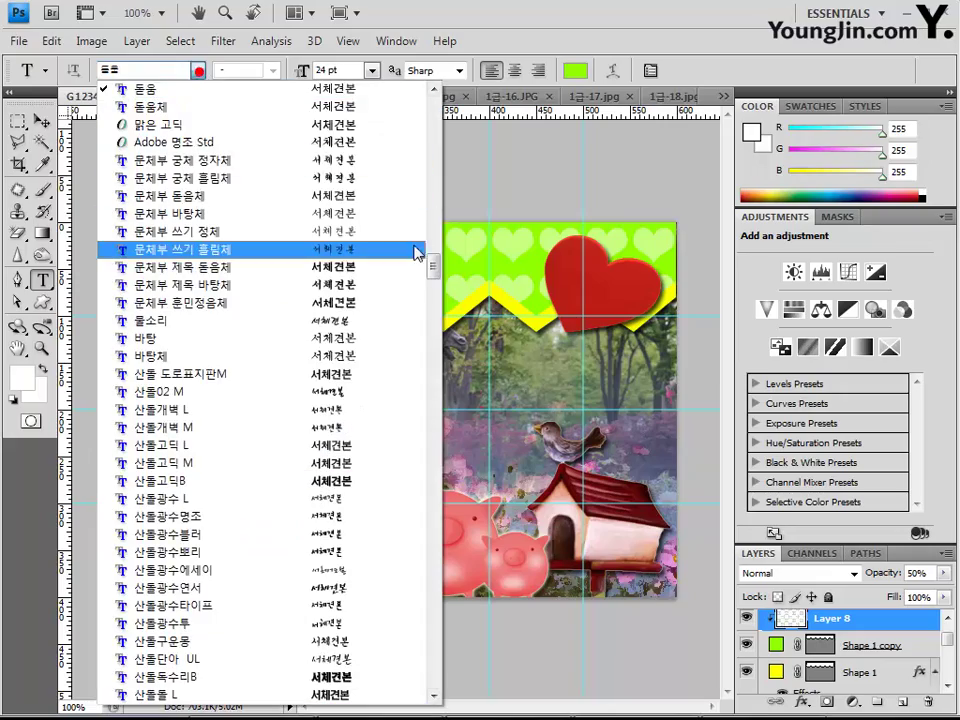
drag(435, 266, 433, 400)
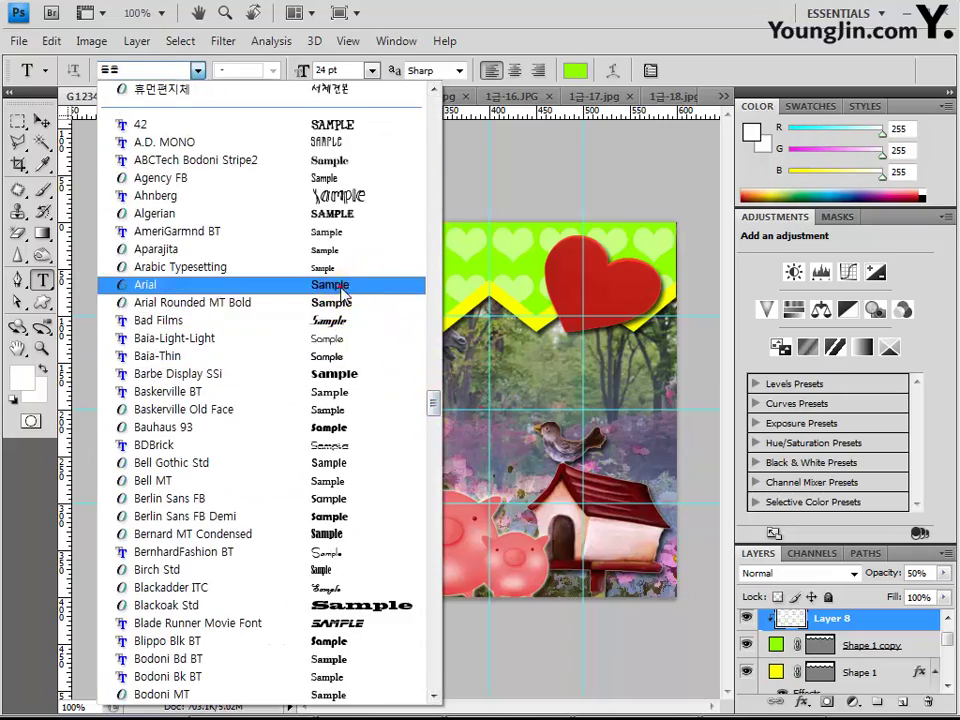
click(341, 287)
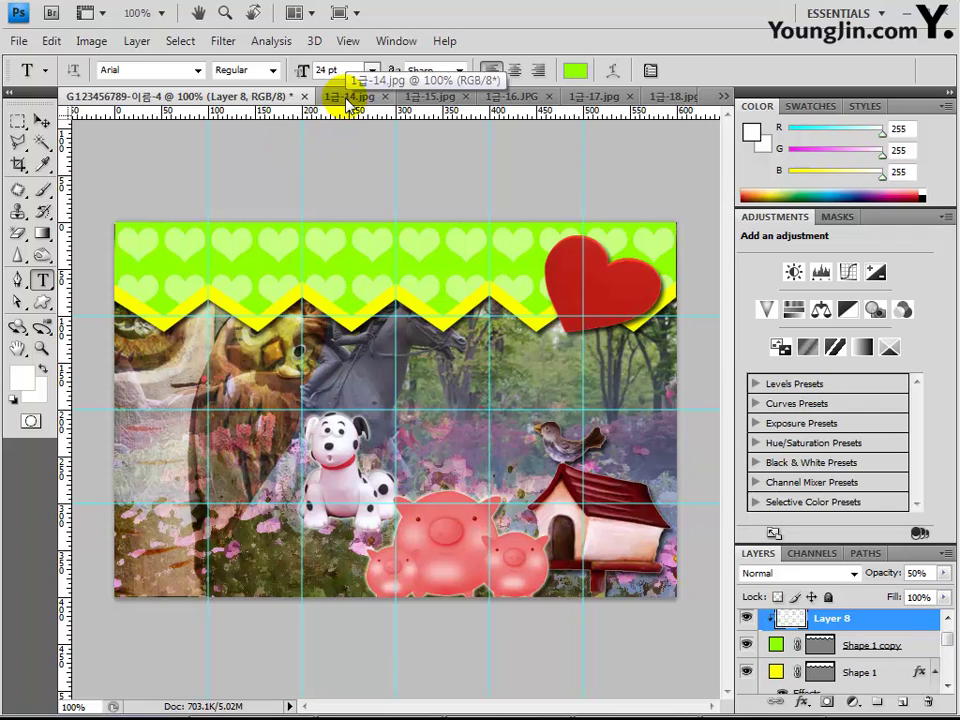
click(272, 70)
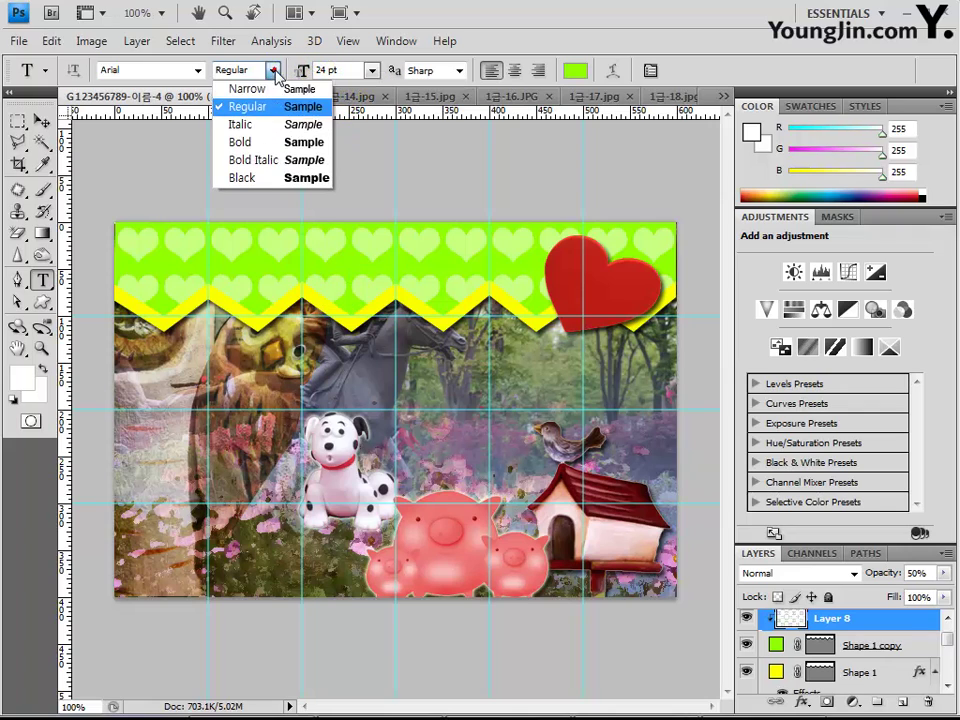
click(245, 142)
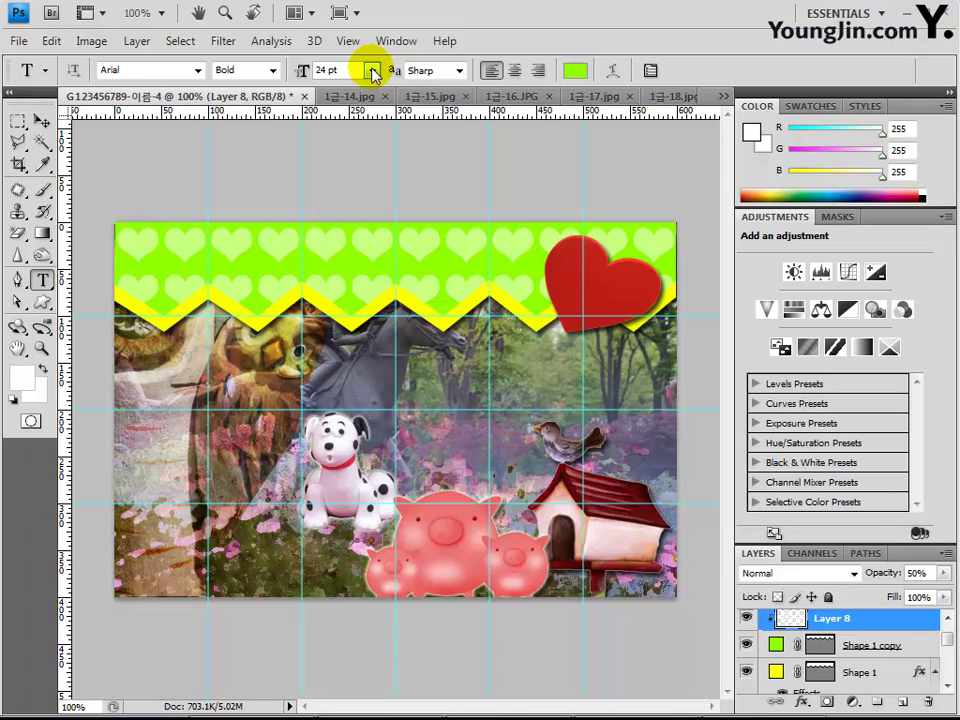
- Set the type size to 40 pt and the text colour to white
click(303, 70)
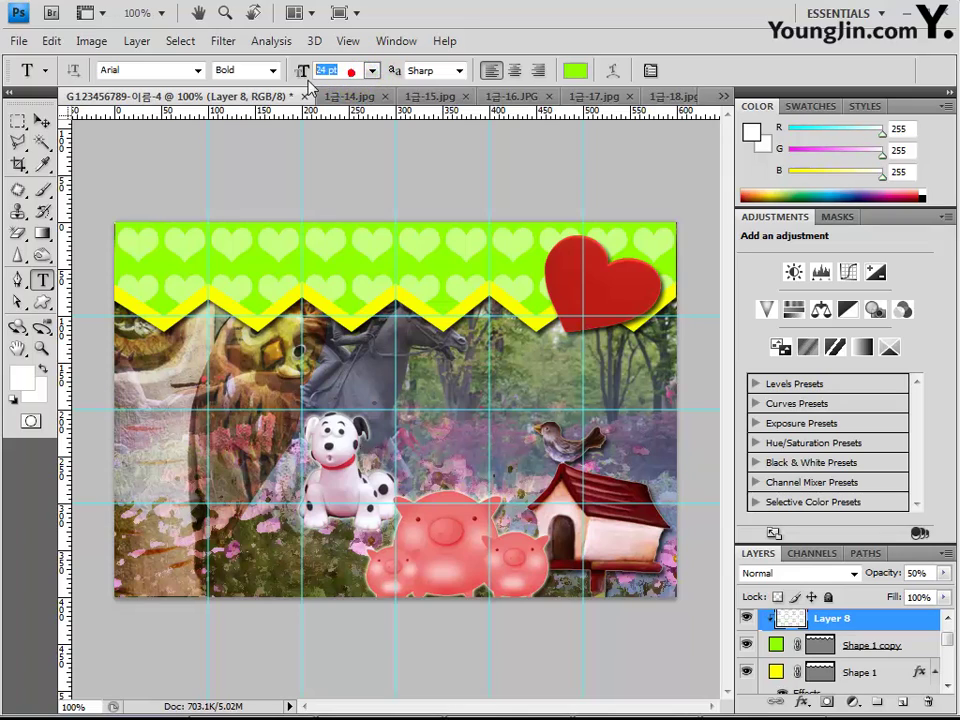
text(40)
key(Return)
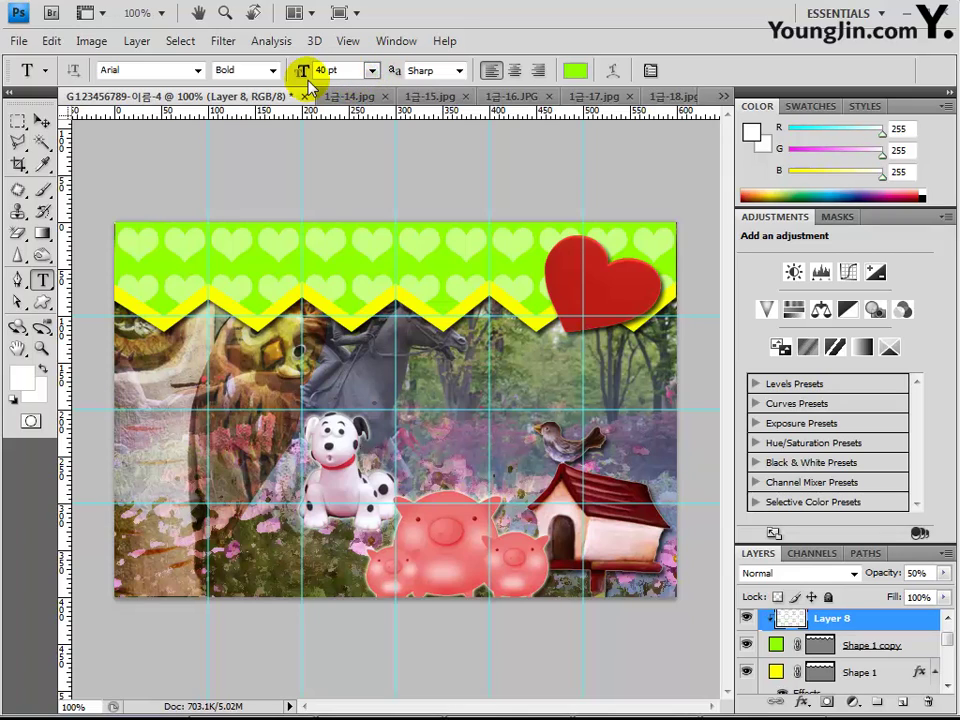
click(575, 70)
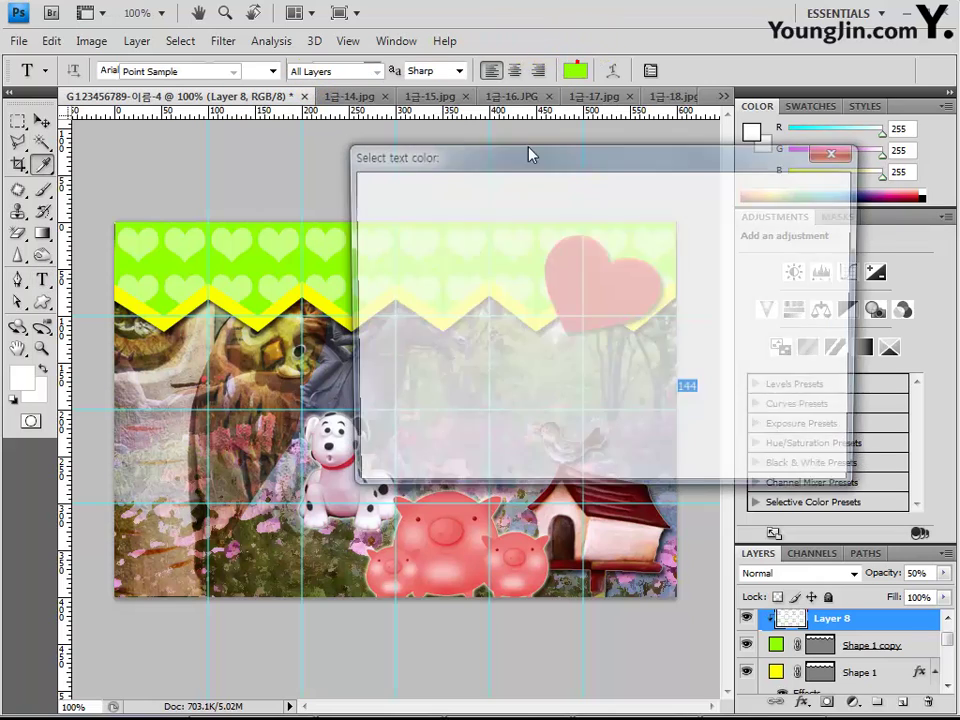
click(756, 189)
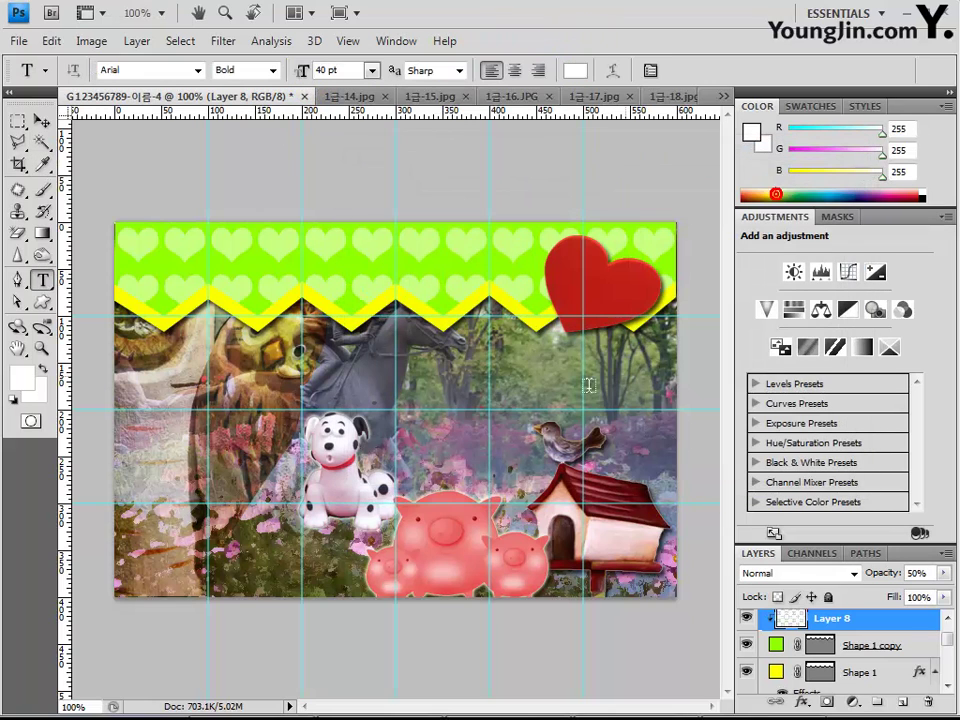
click(483, 417)
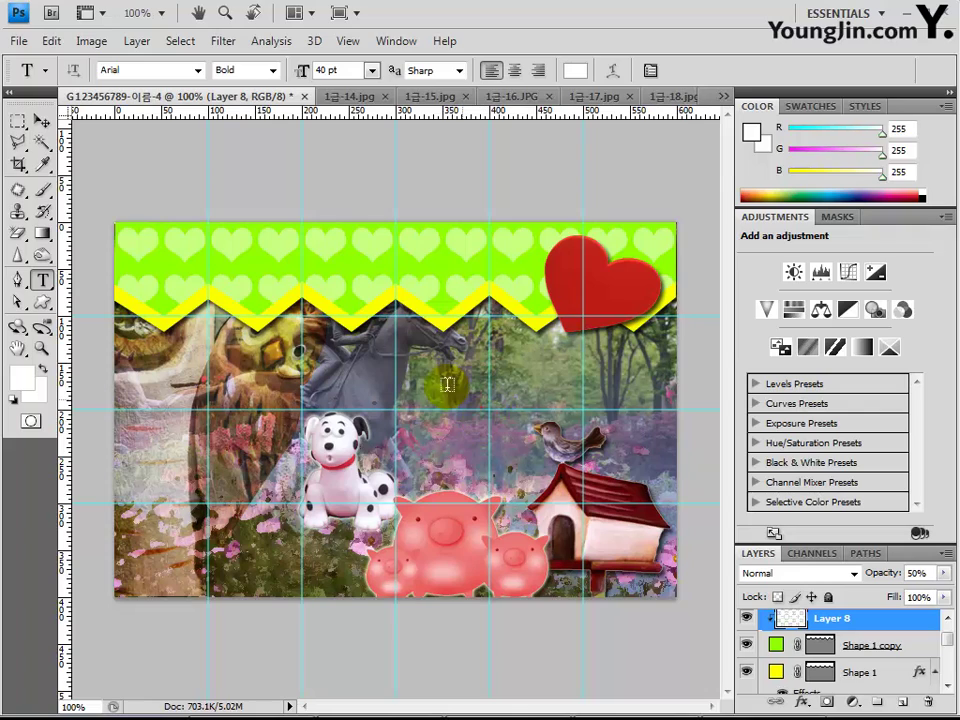
- Add the text "Welcome to pet's party" on the green banner, starting about 80 px from the canvas's left edge
click(191, 266)
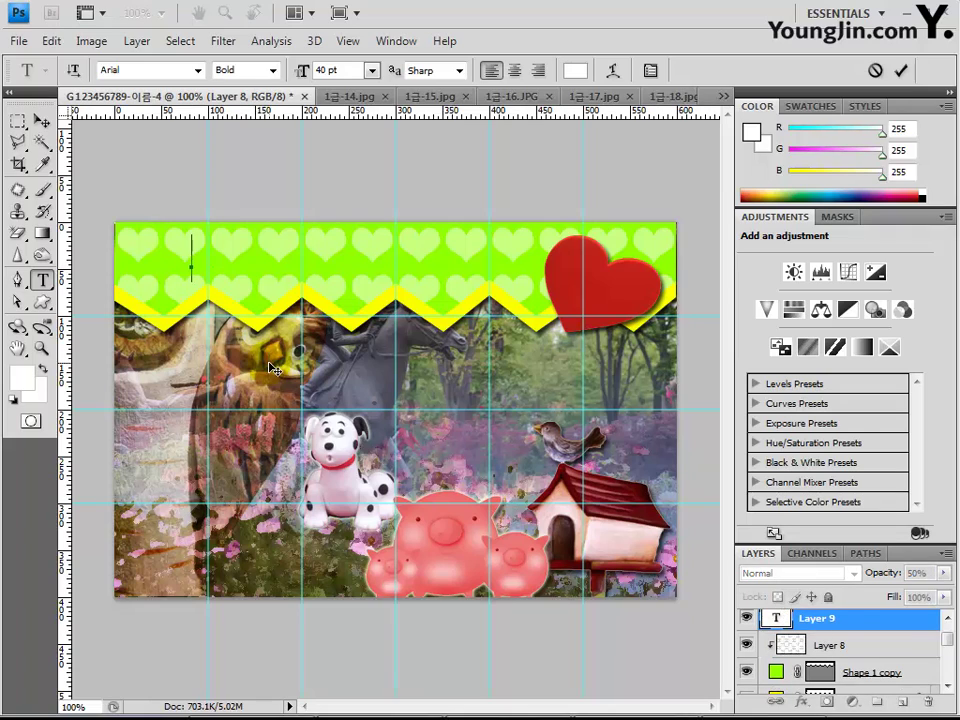
text(We)
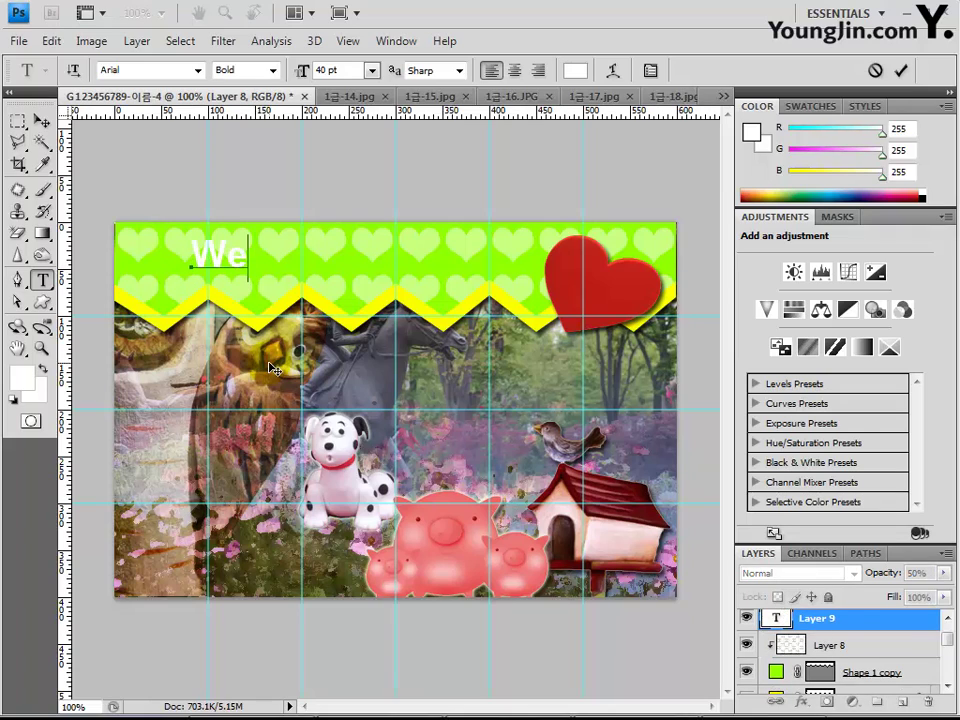
text(lcome)
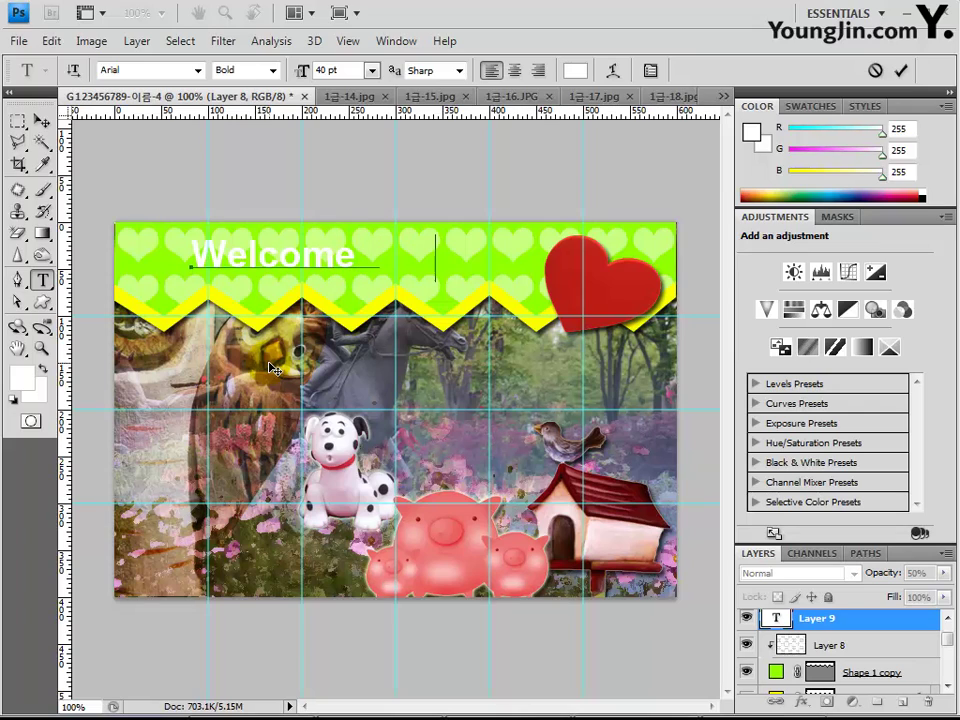
text(     et)
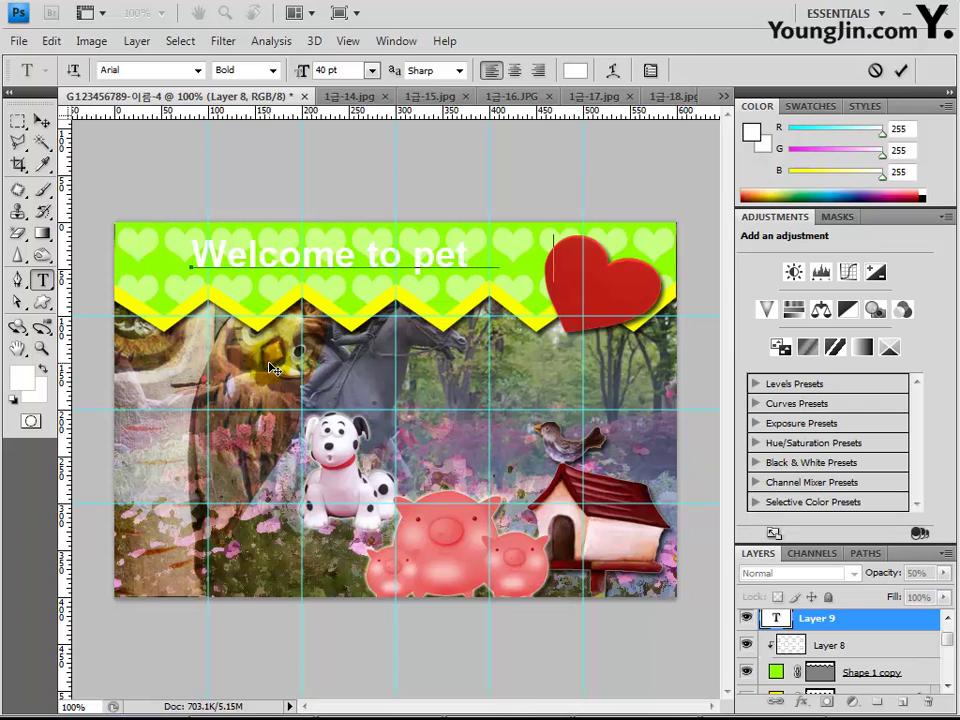
text('s pa)
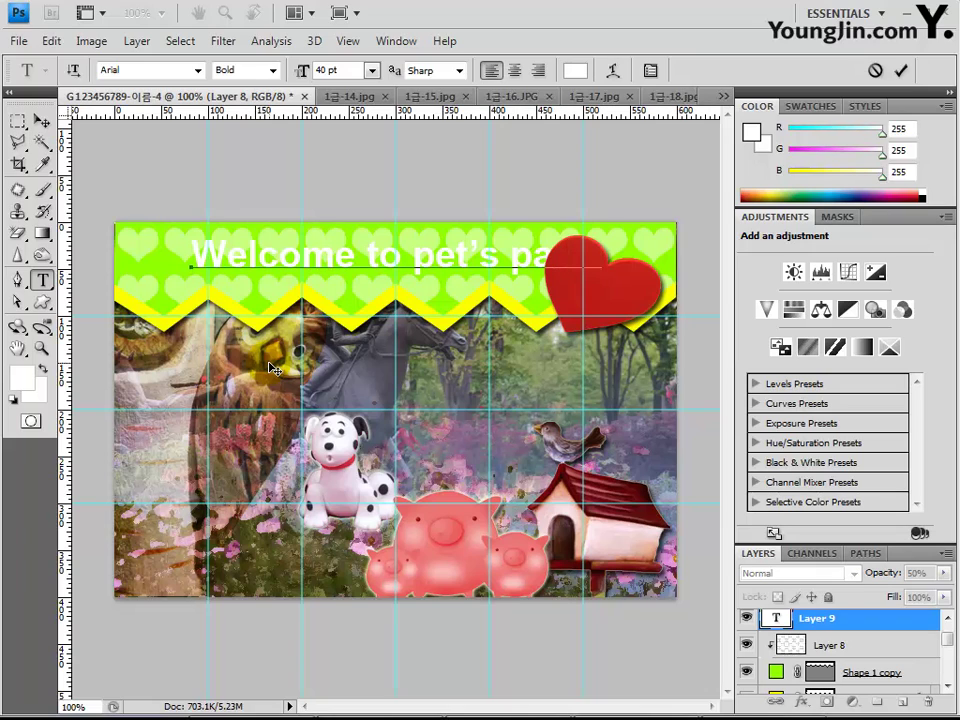
- Commit the title text, bring its layer above the red heart's Layer 5 and activate the Move tool
click(797, 617)
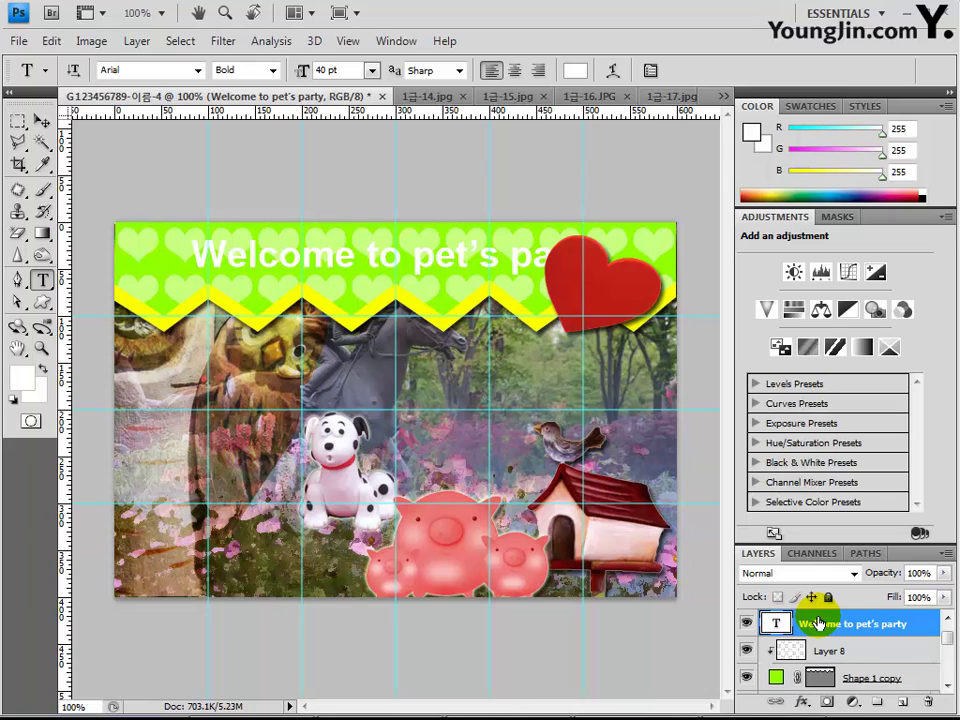
key(ctrl+bracketright)
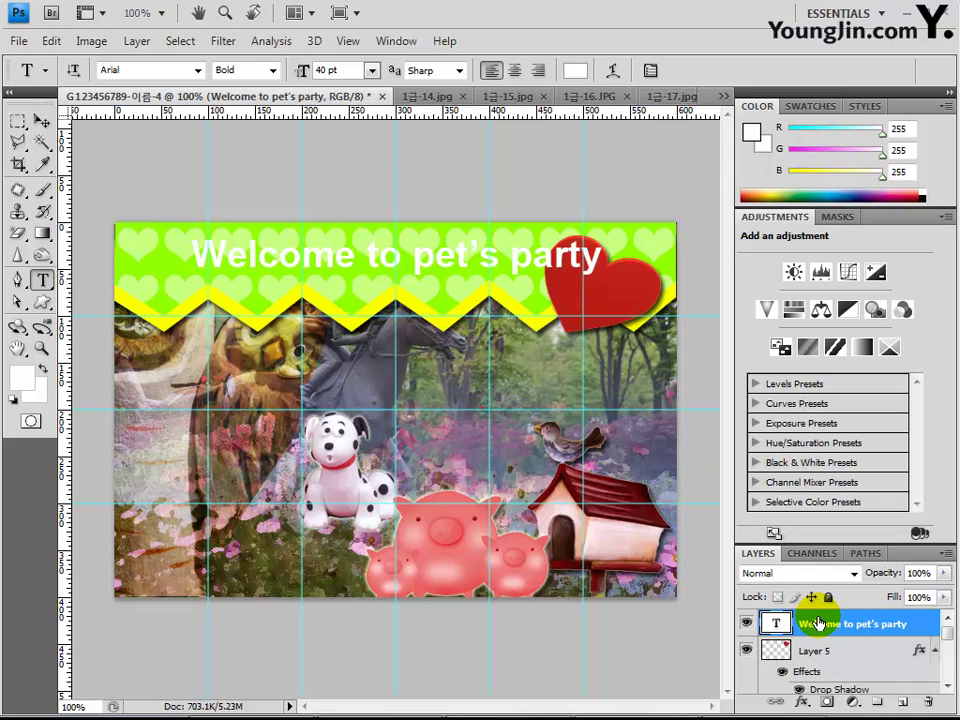
click(42, 121)
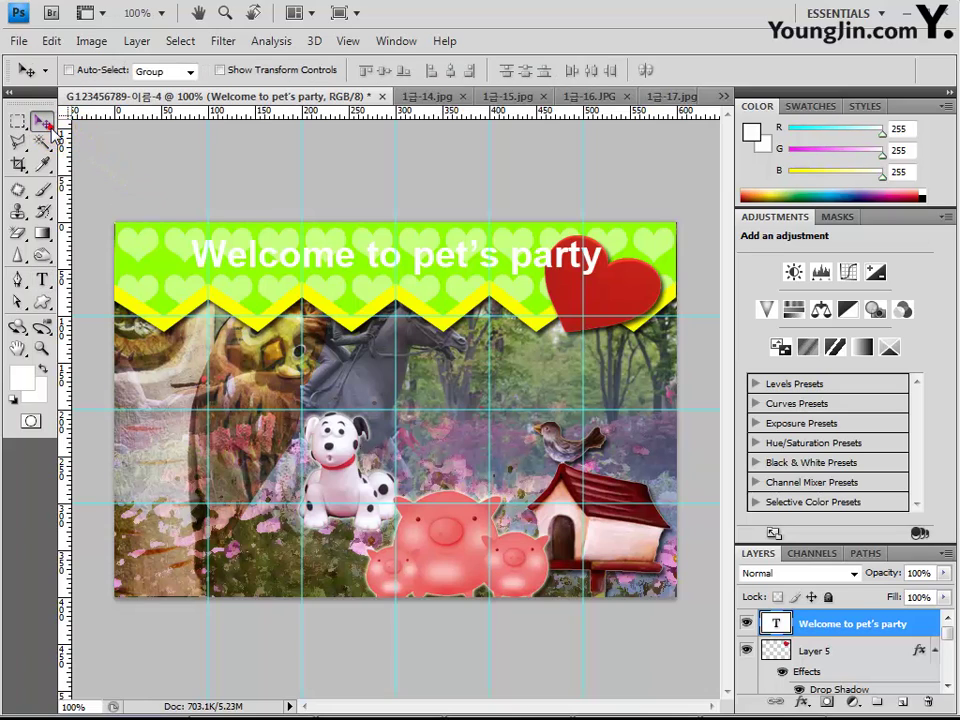
- Nudge the title text about 6 px down and 10 px left on the green banner
key(shift+Down)
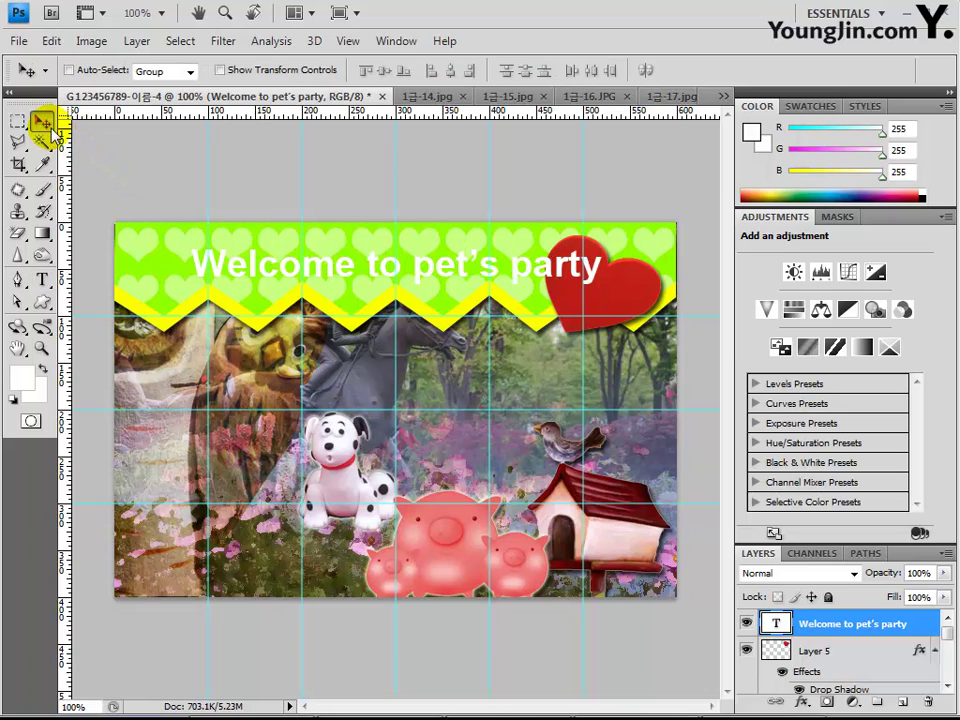
key(Up)
key(Up)
key(Up)
key(Up)
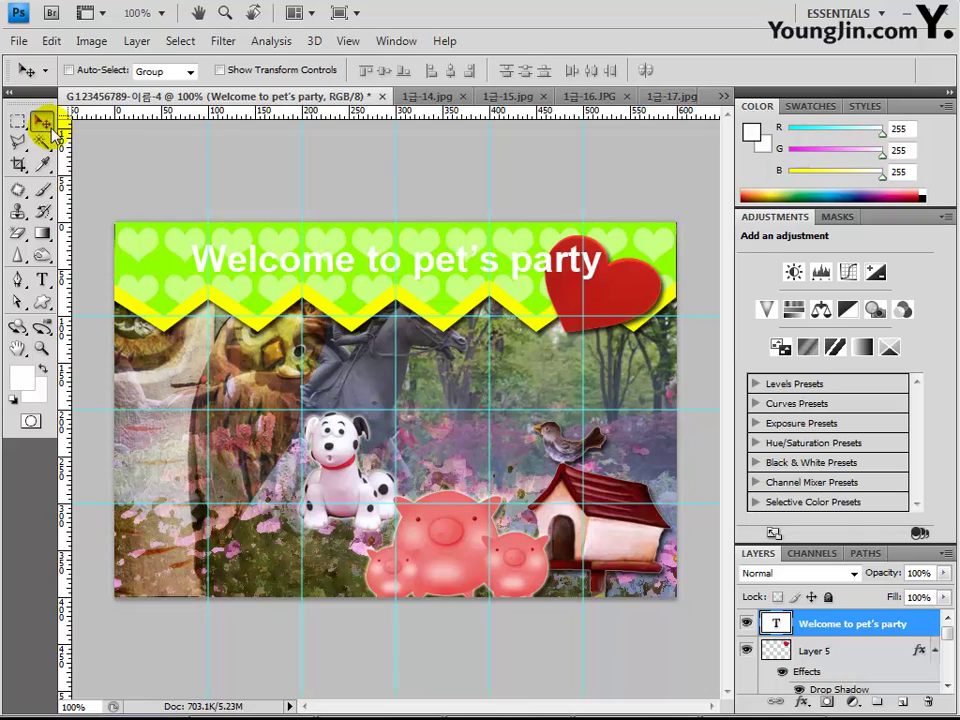
key(shift+Left)
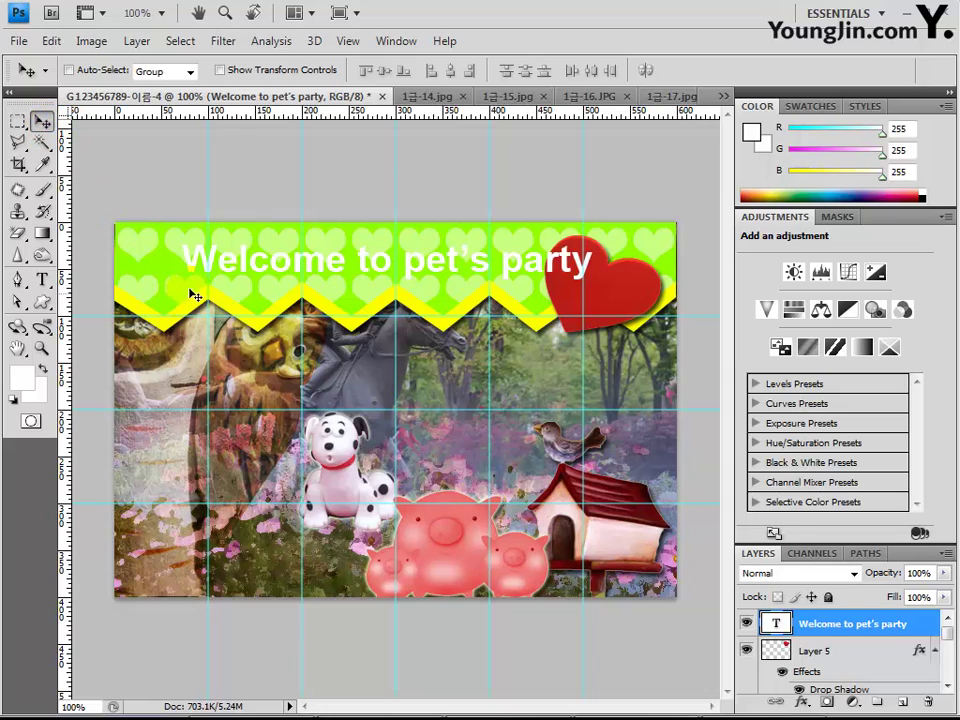
- Add the default drop shadow and a 3 px outside stroke in colour fe6d1a to the title text
click(801, 702)
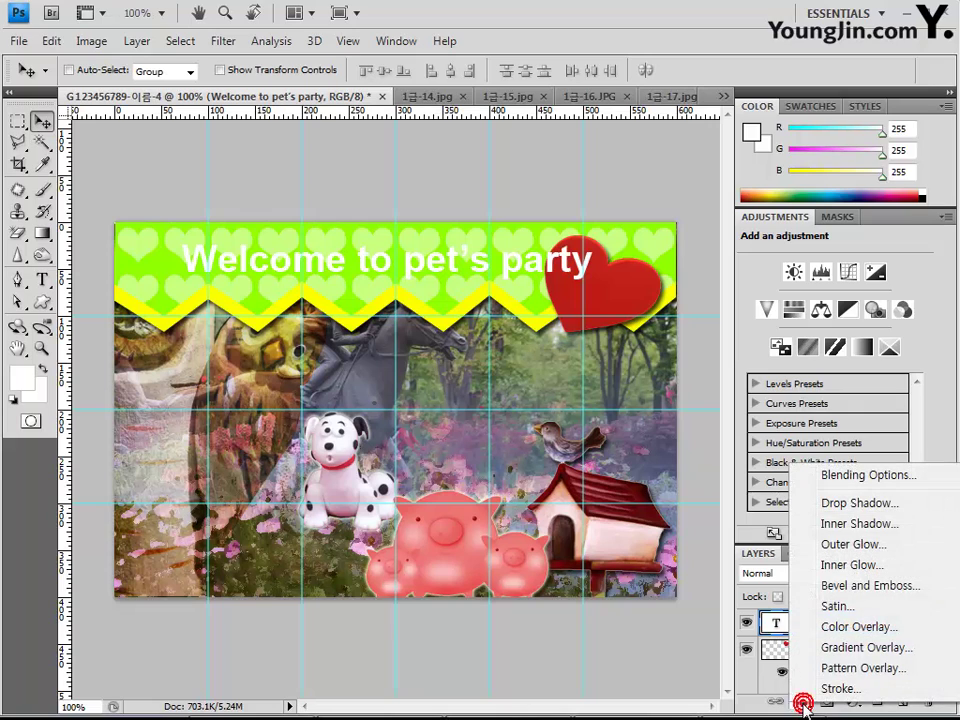
click(838, 504)
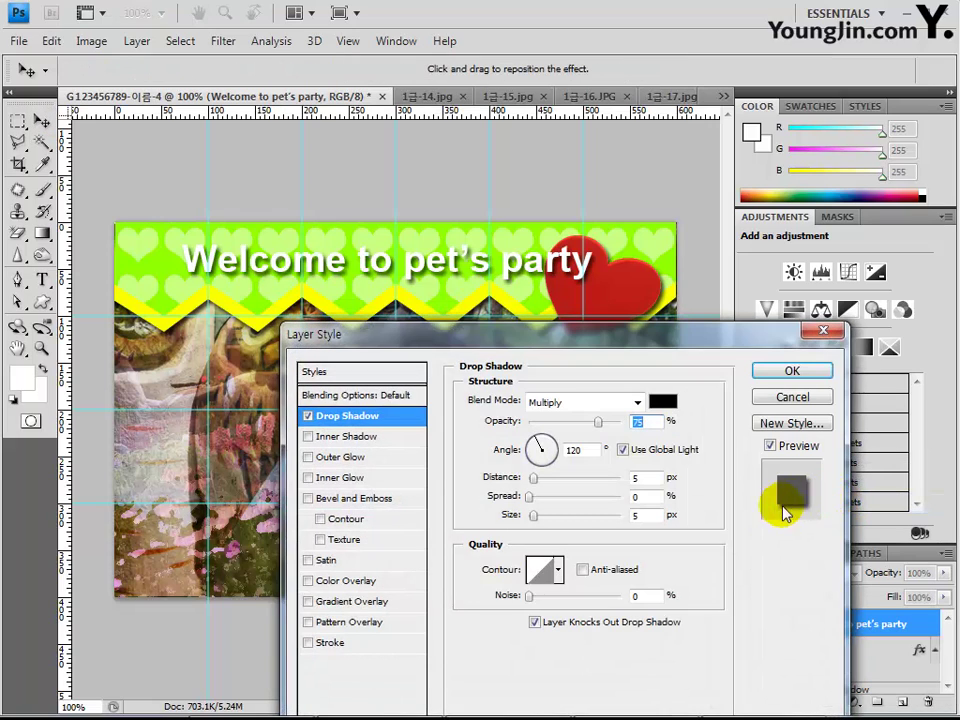
click(332, 642)
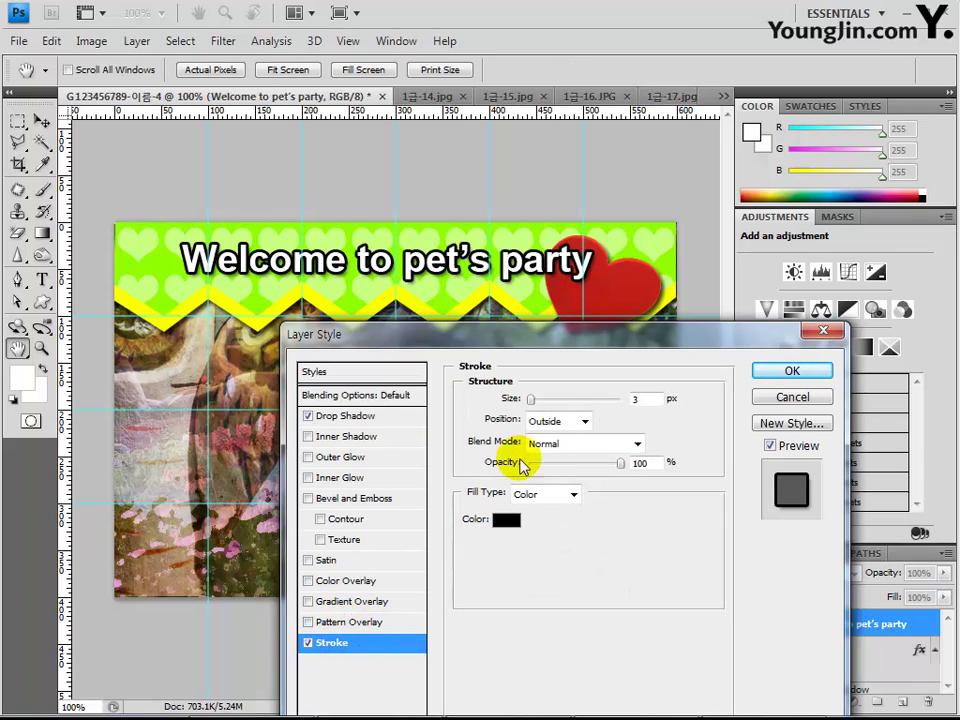
click(507, 522)
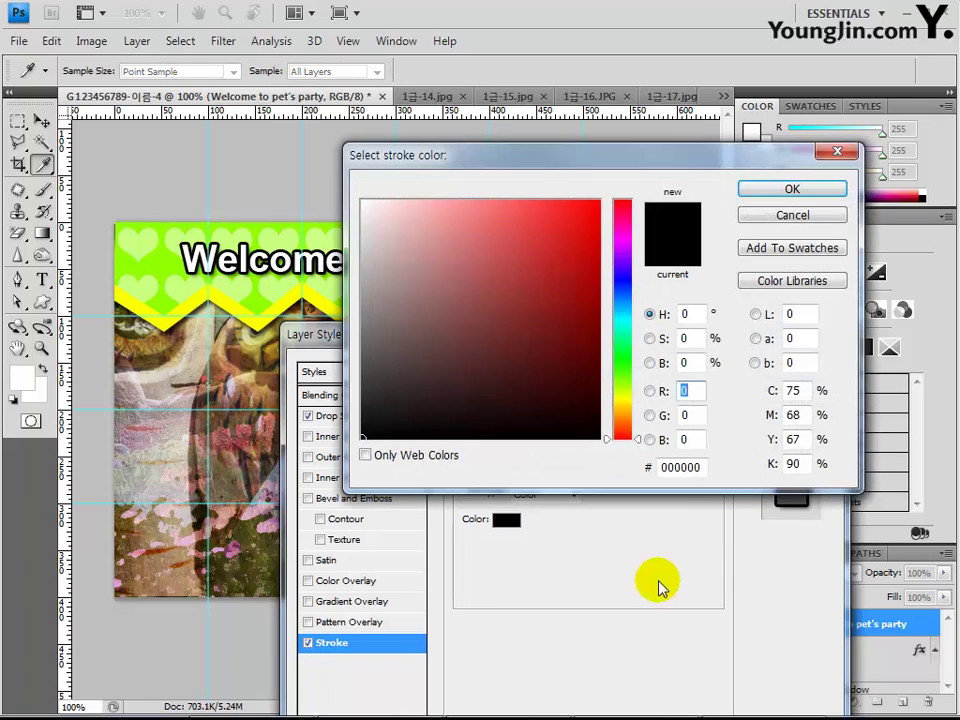
double_click(700, 467)
text(f)
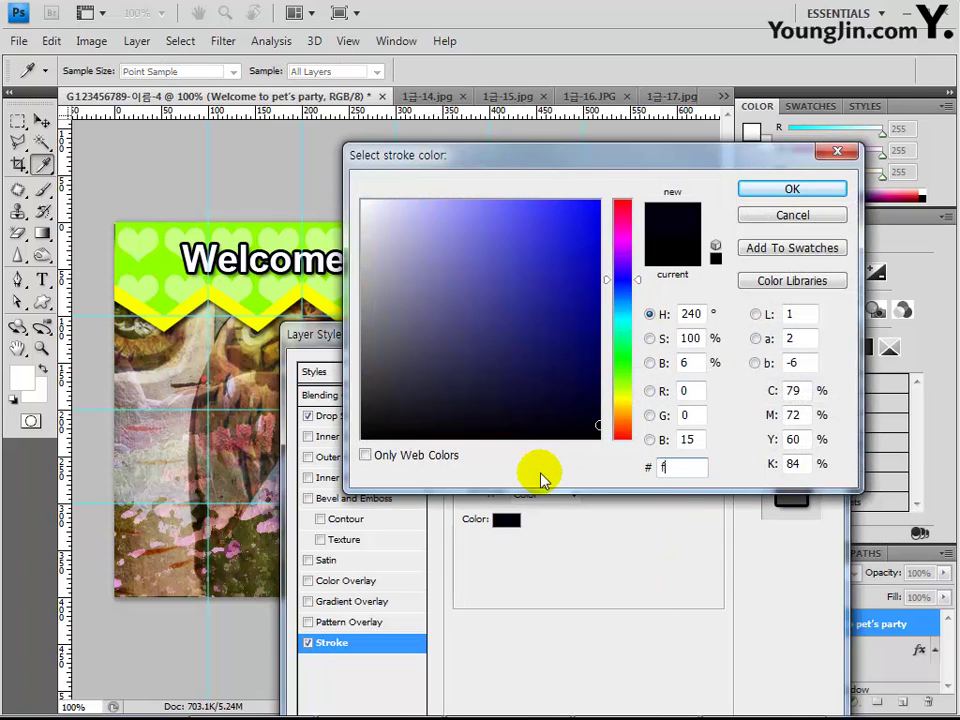
text(e6)
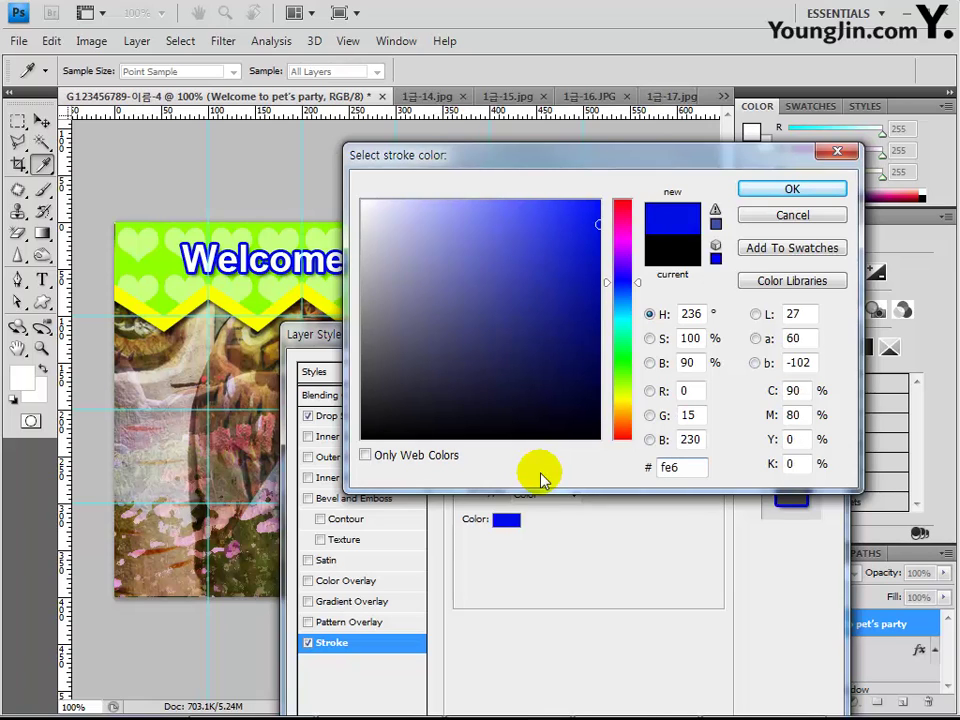
text(d1a)
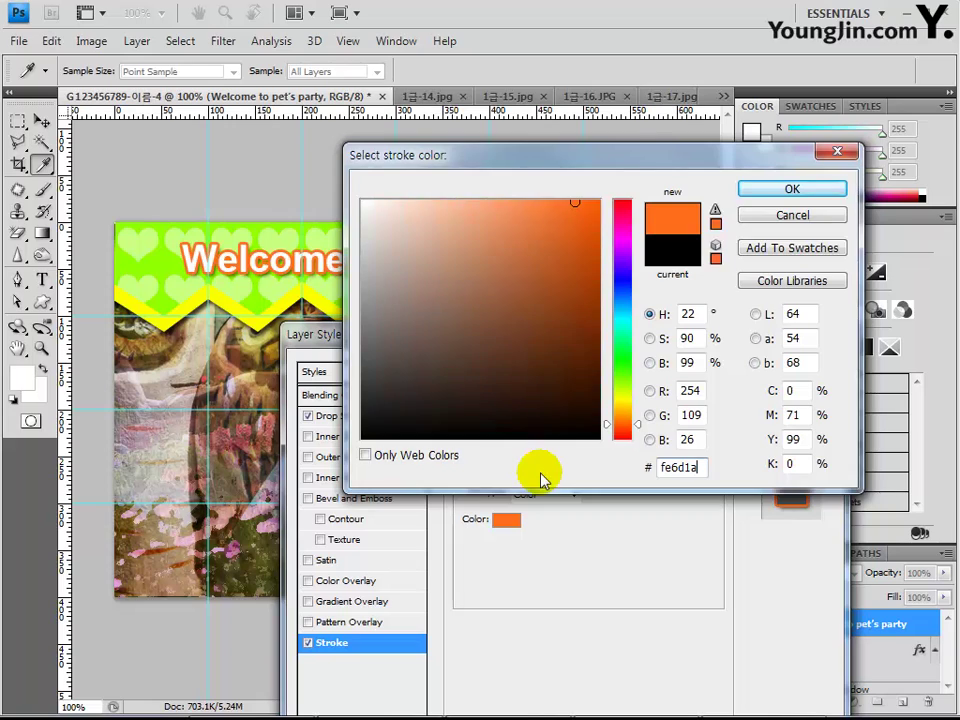
key(Return)
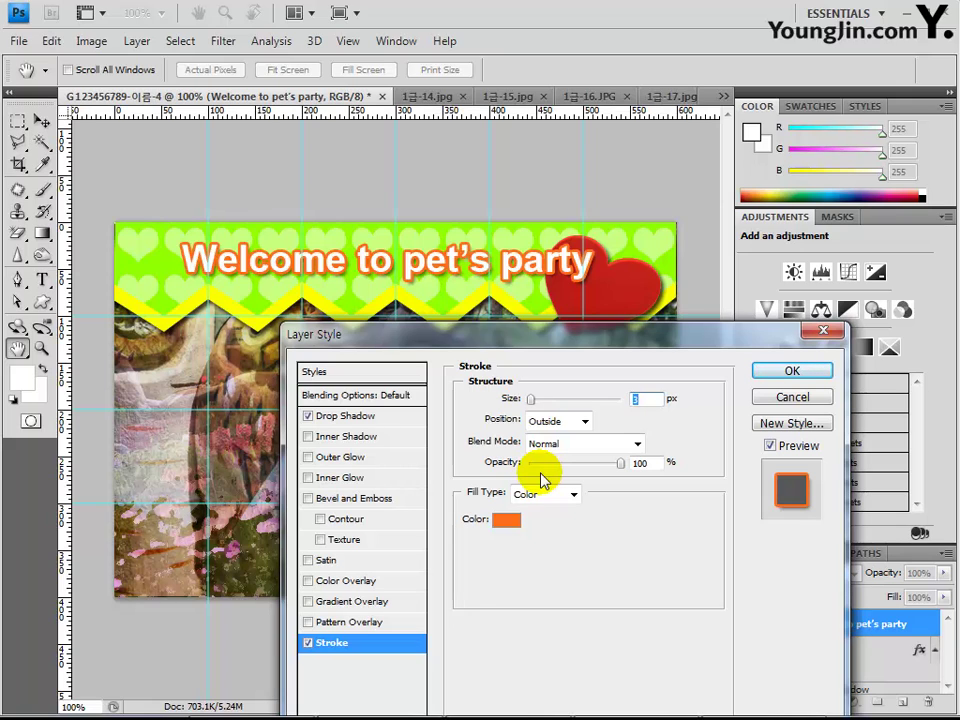
key(Return)
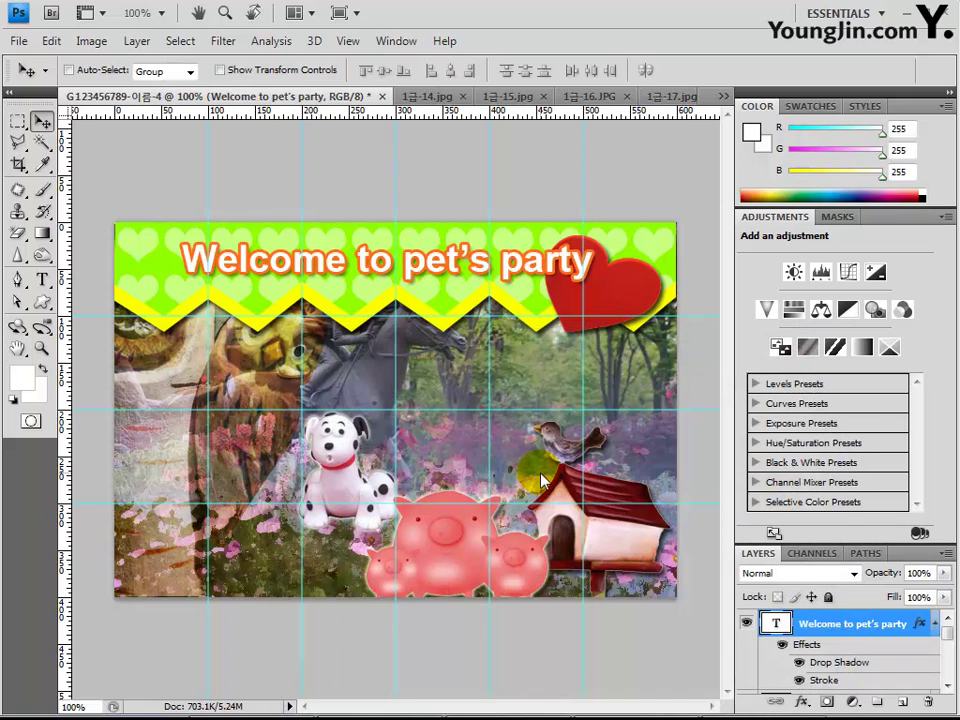
- Start a new text line below "pet's party" near x 310 px, with Arial Regular at 20 pt
click(42, 281)
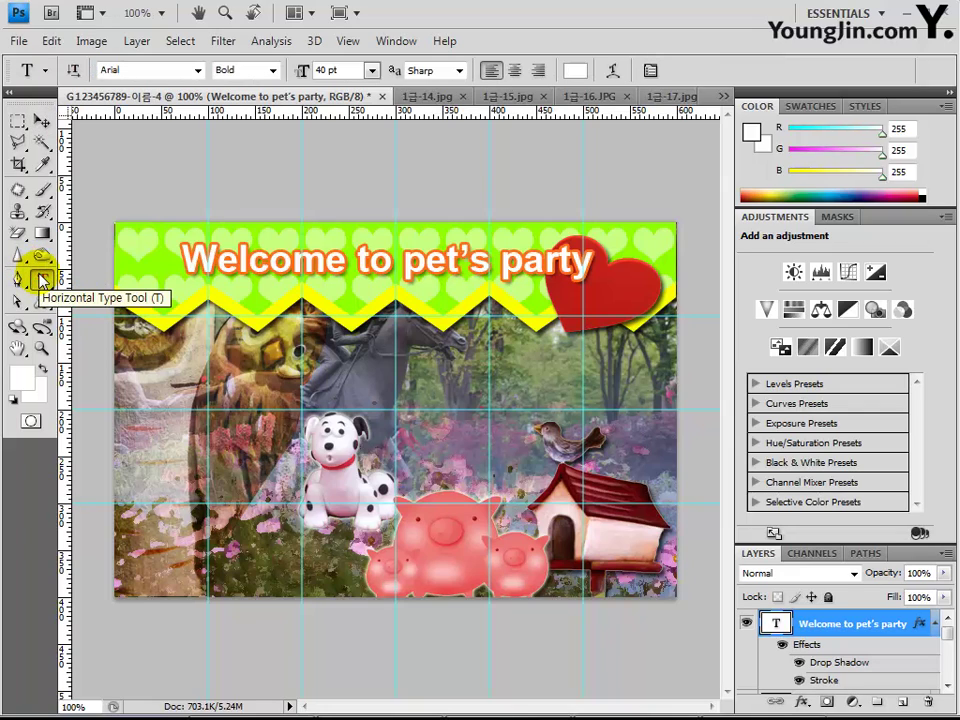
click(403, 303)
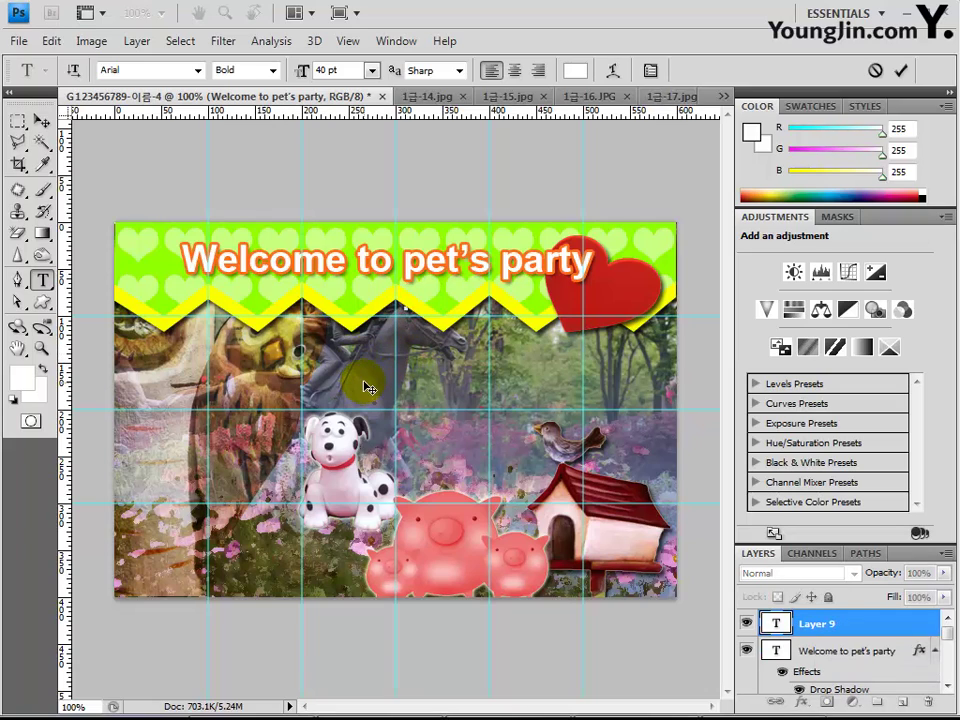
click(272, 70)
click(262, 107)
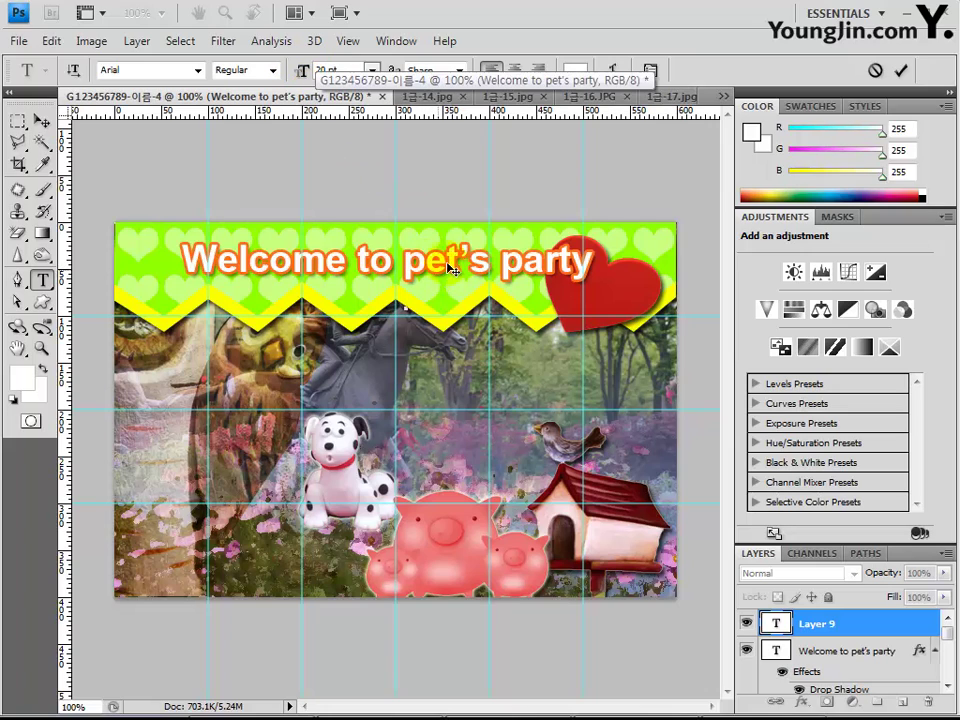
- Set the new text line's colour to fe8338
click(574, 70)
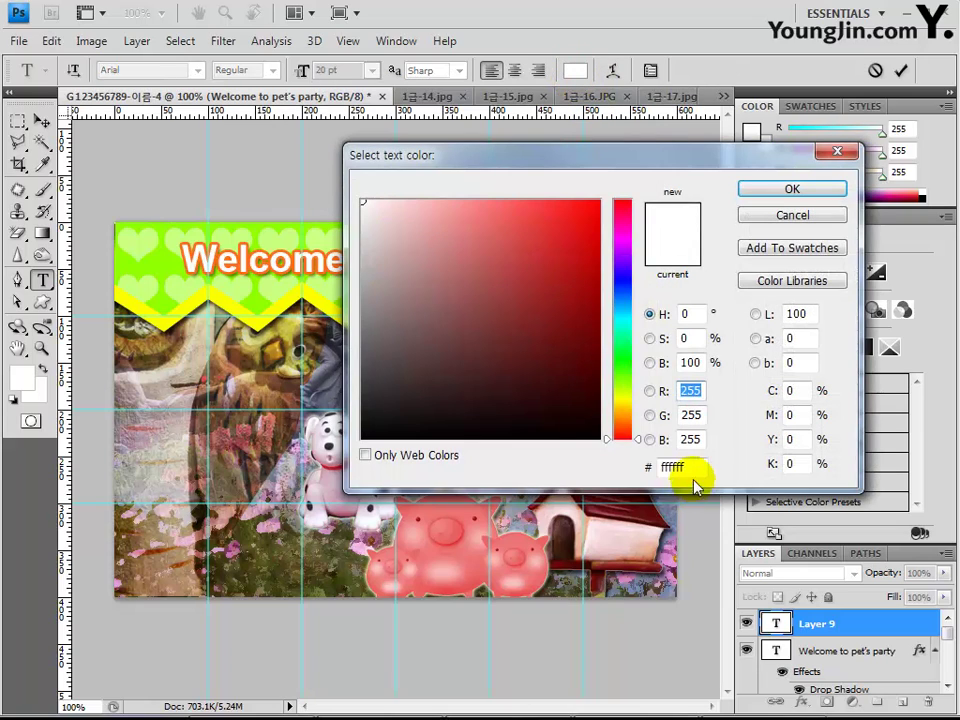
click(690, 470)
text(fe)
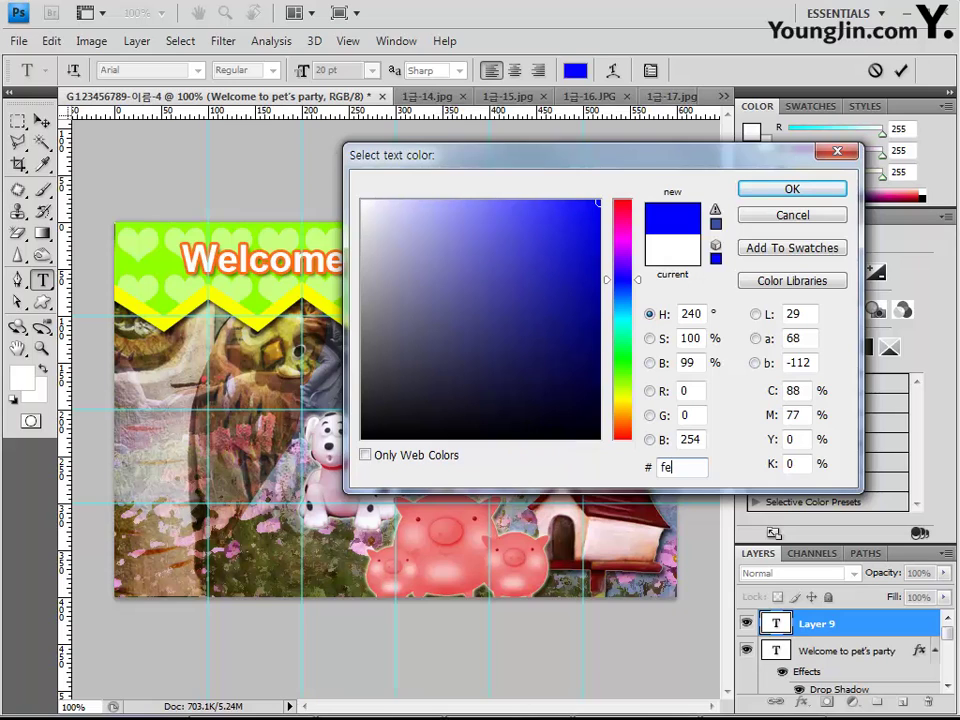
text(8338)
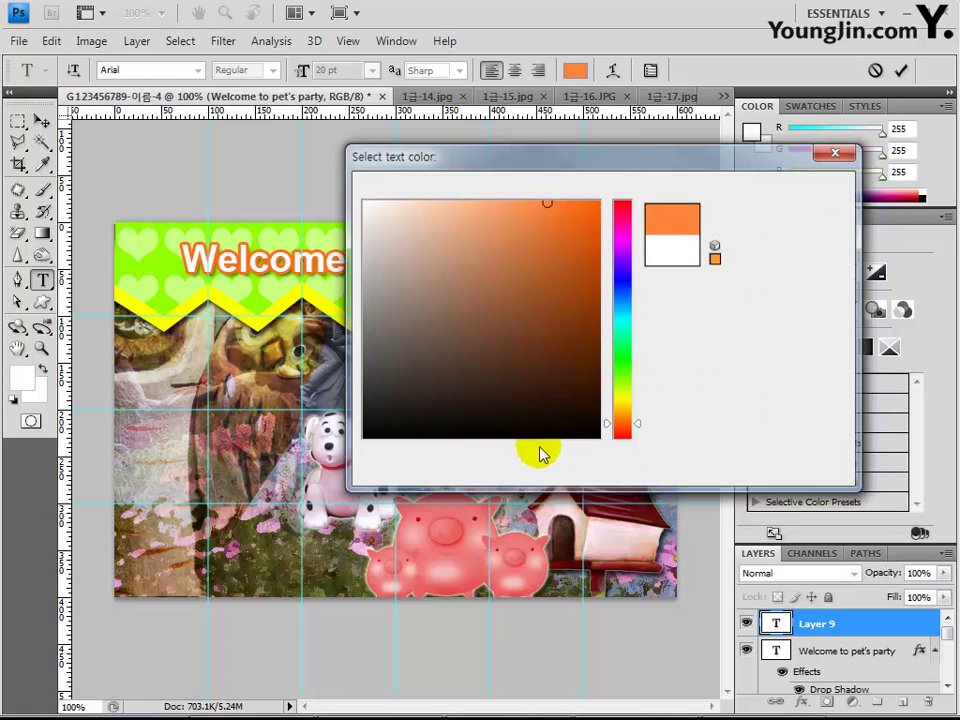
key(Return)
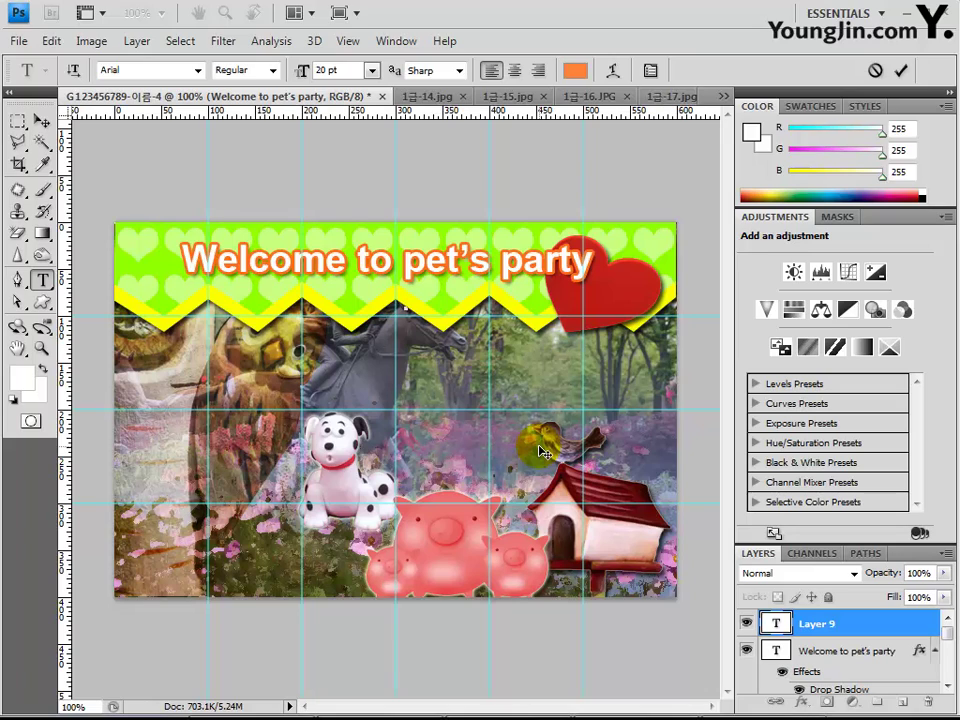
- Enter "Enjoy with lovely pets" as the subtitle and commit the text
text(Enjoy wi)
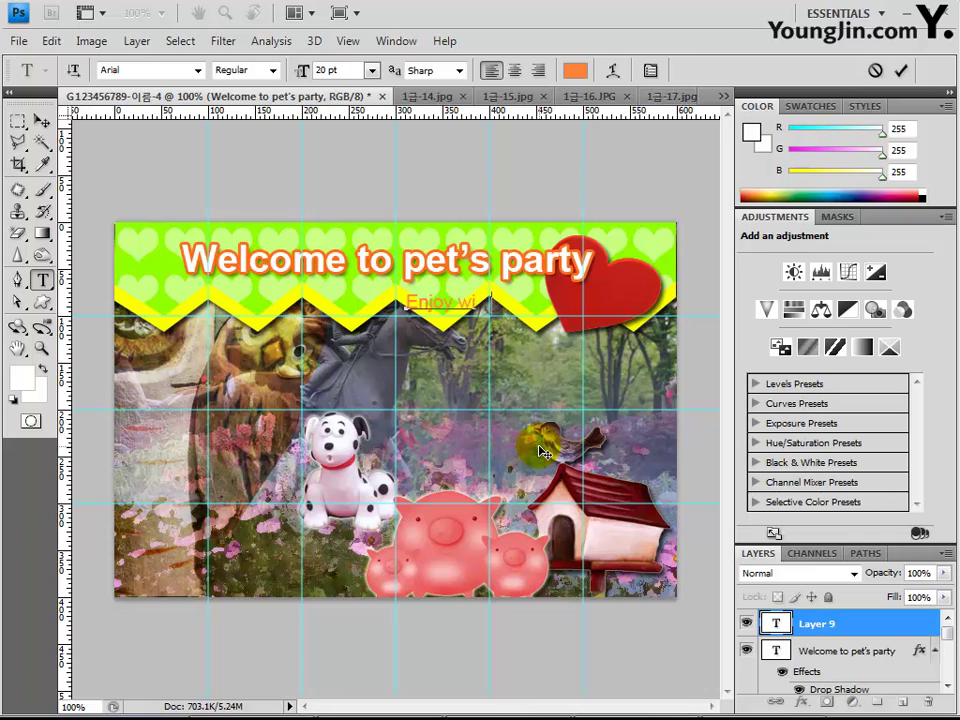
text(th lovely pets)
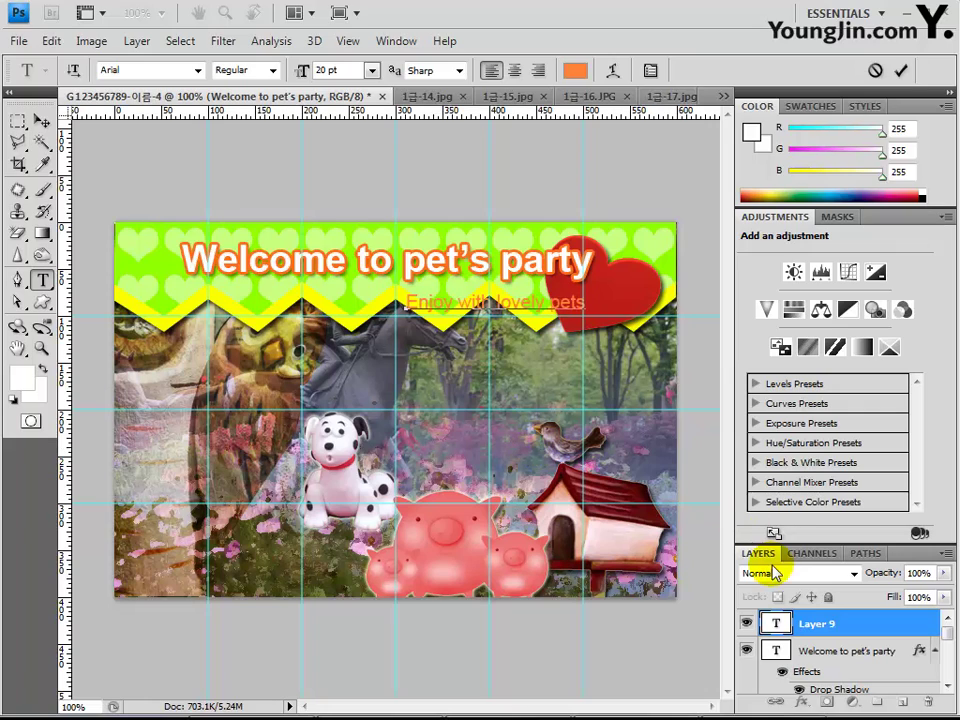
click(808, 625)
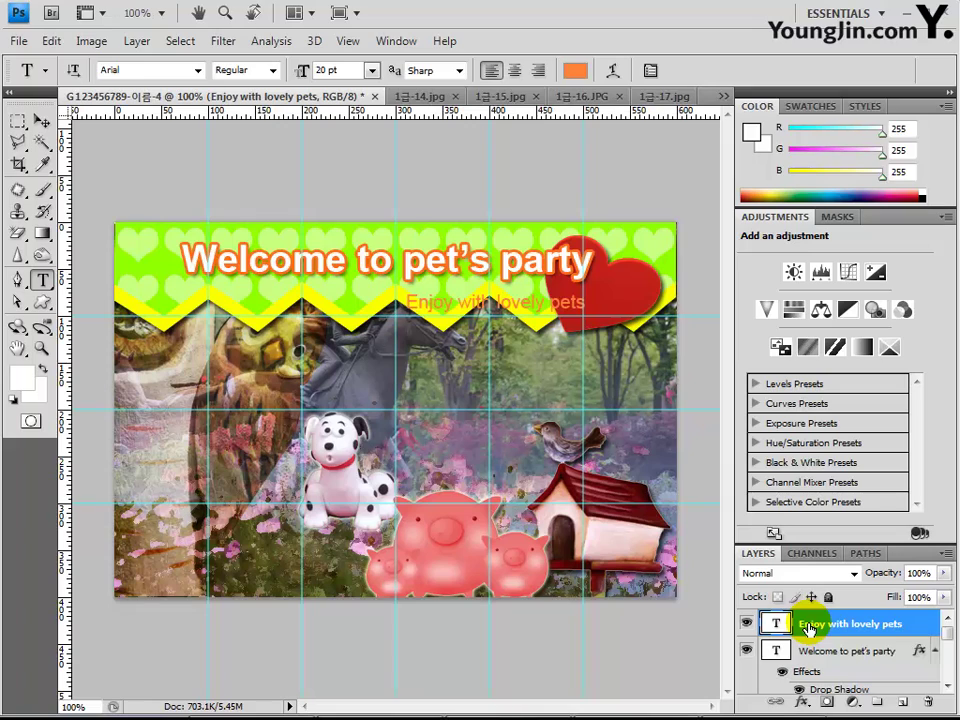
- Nudge the subtitle a few pixels right and about 8 px up, closer beneath the title
key(ctrl+Right)
key(ctrl+Right)
key(ctrl+Right)
key(ctrl+Right)
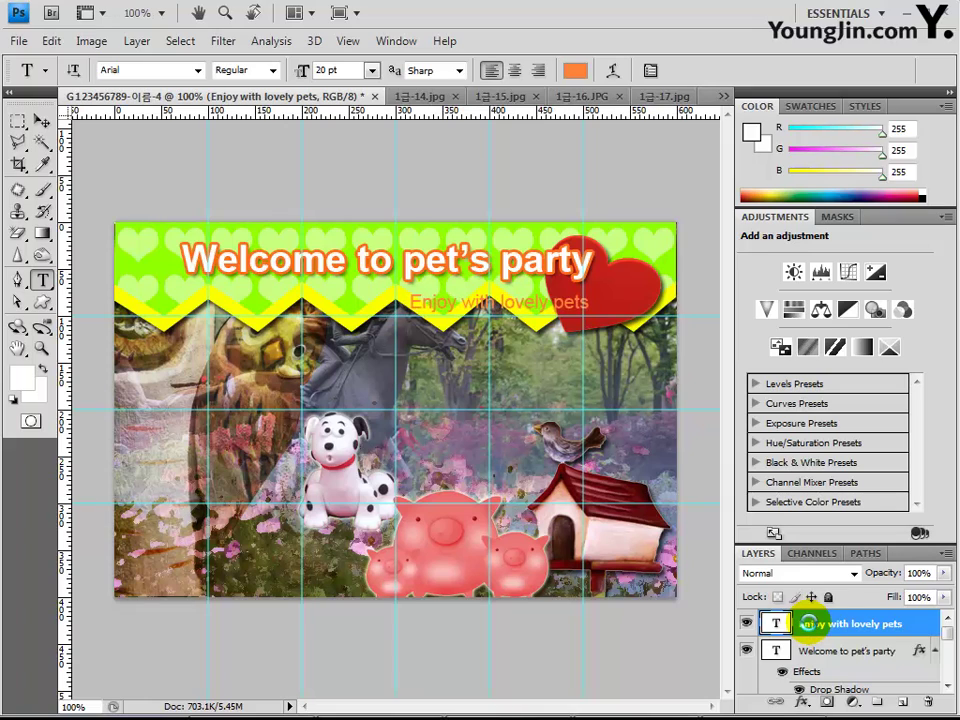
key(ctrl+Right)
key(ctrl+Right)
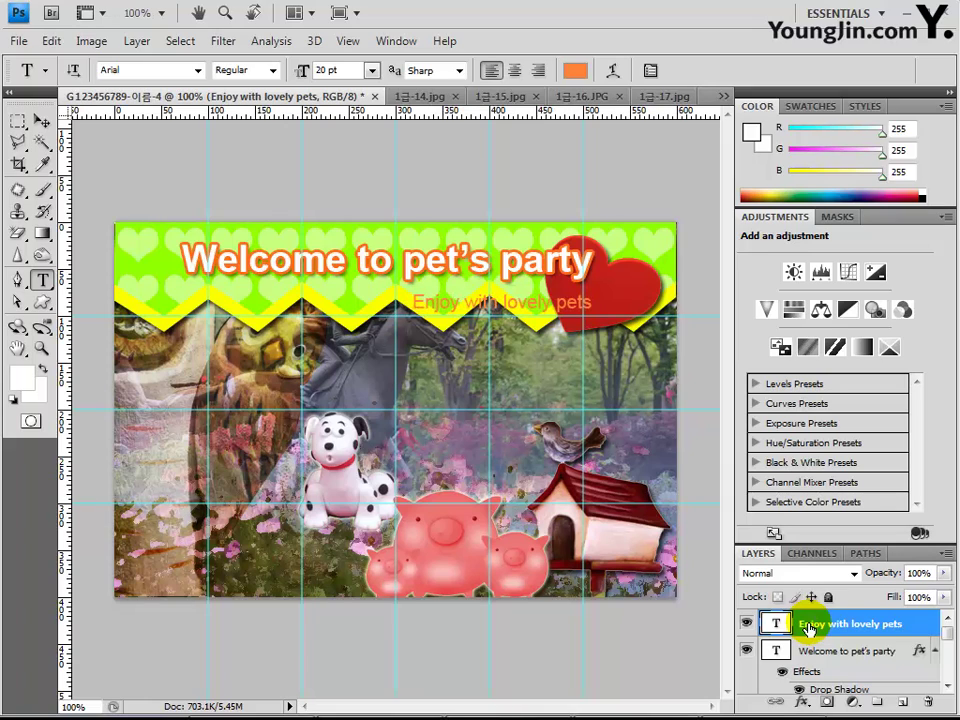
key(ctrl+Up)
key(ctrl+Up)
key(ctrl+Up)
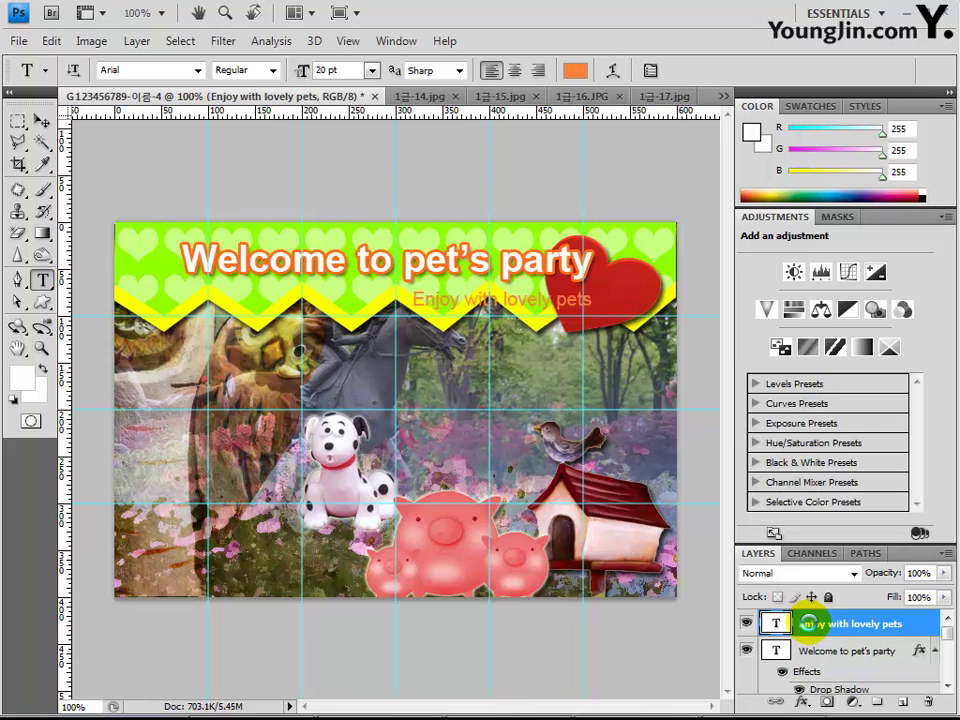
key(ctrl+Up)
key(ctrl+Up)
key(ctrl+Up)
key(ctrl+Up)
key(ctrl+Up)
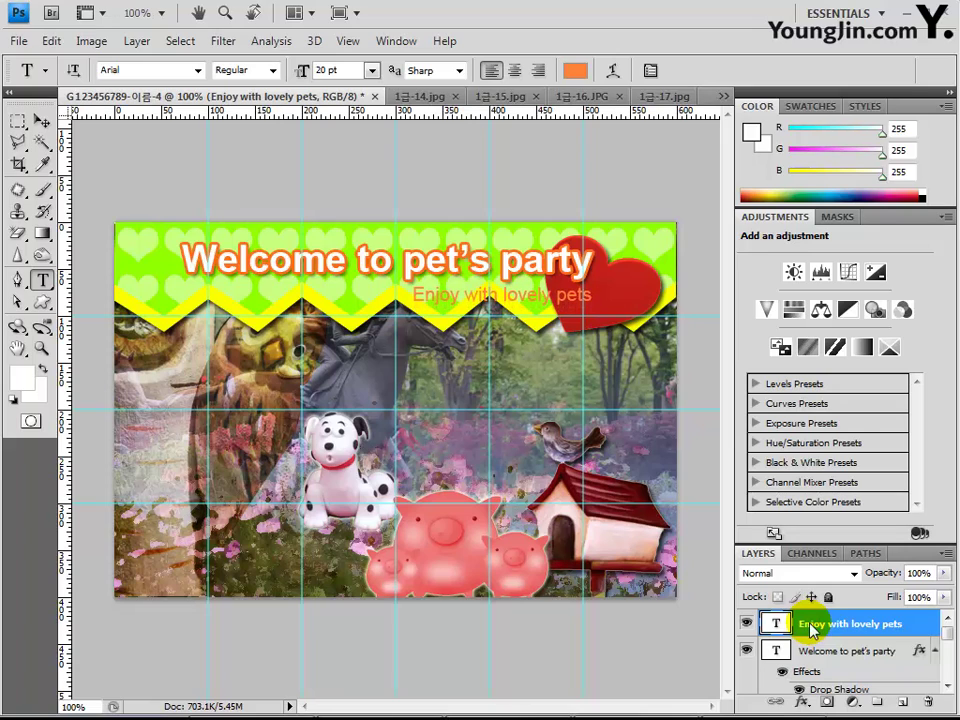
key(ctrl+Left)
key(ctrl+Left)
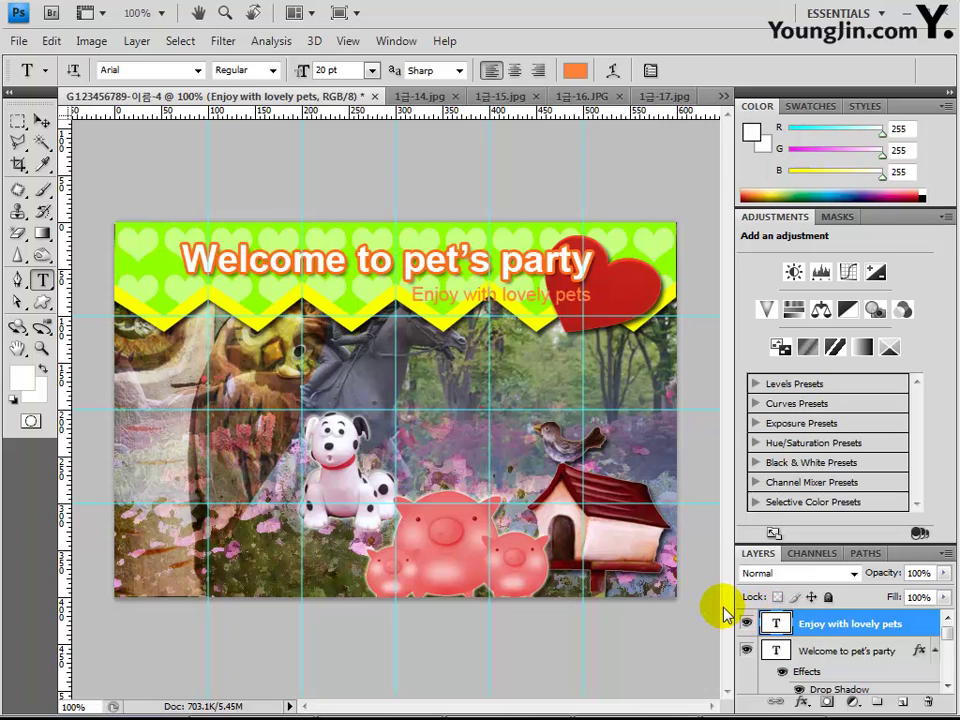
- Add a Bevel and Emboss effect with the default Inner Bevel style to the subtitle layer
click(800, 703)
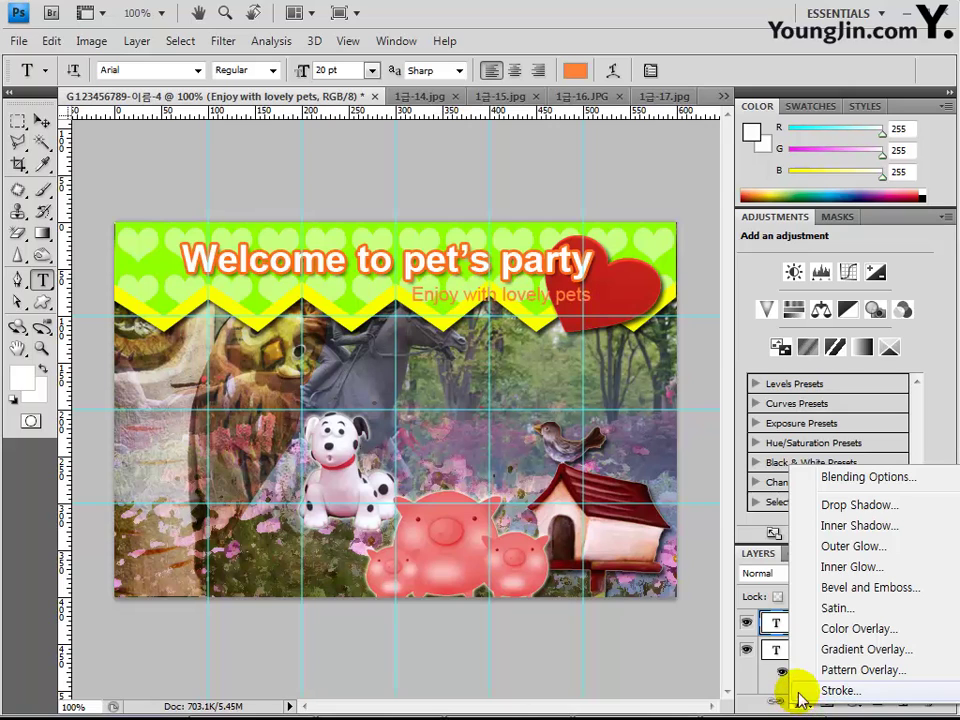
key(Escape)
key(h)
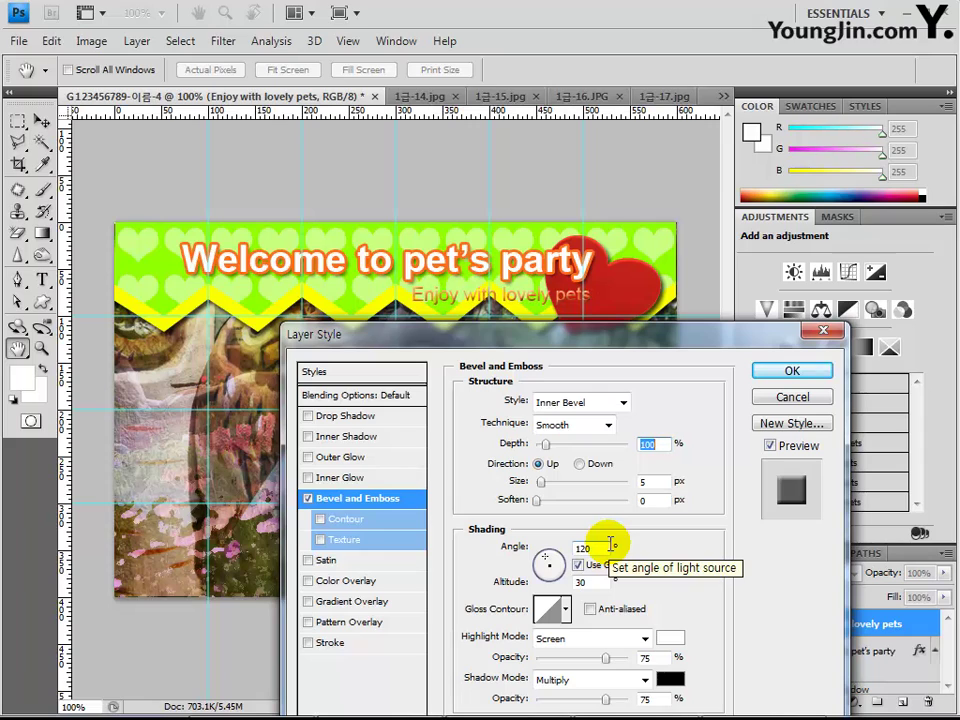
- Add a 2 px outside stroke in white (ffffff) to the subtitle and apply its layer effects
click(356, 643)
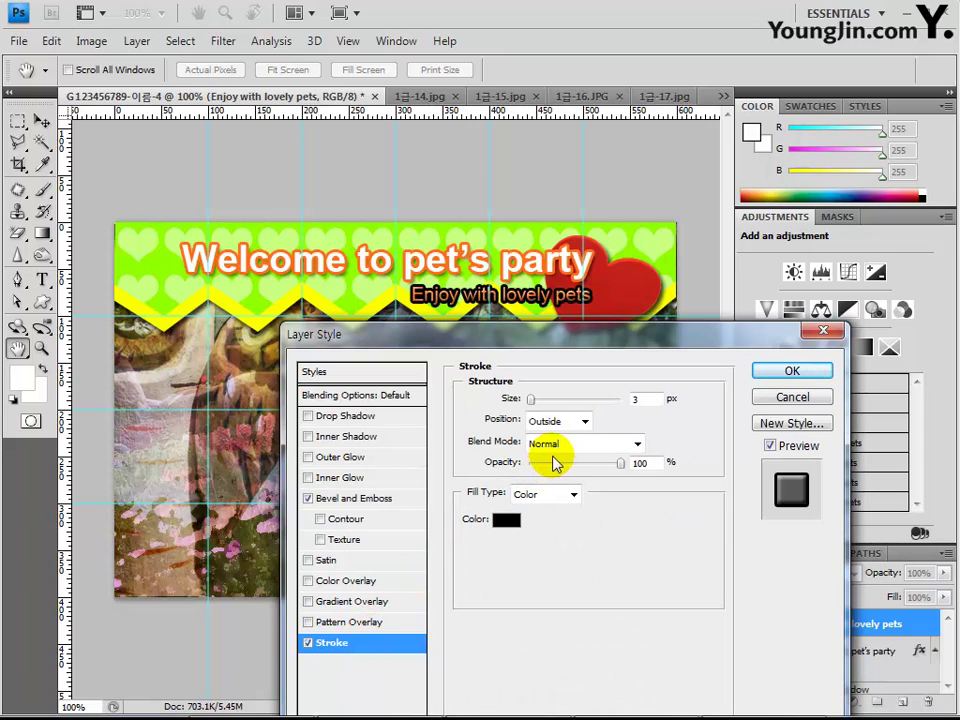
click(639, 398)
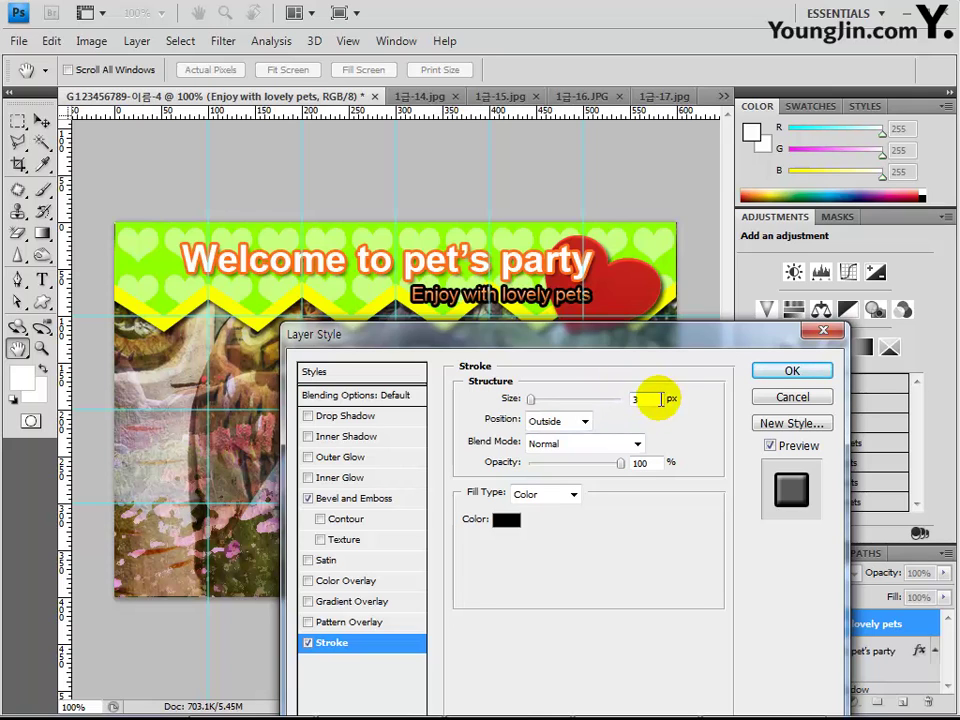
click(506, 520)
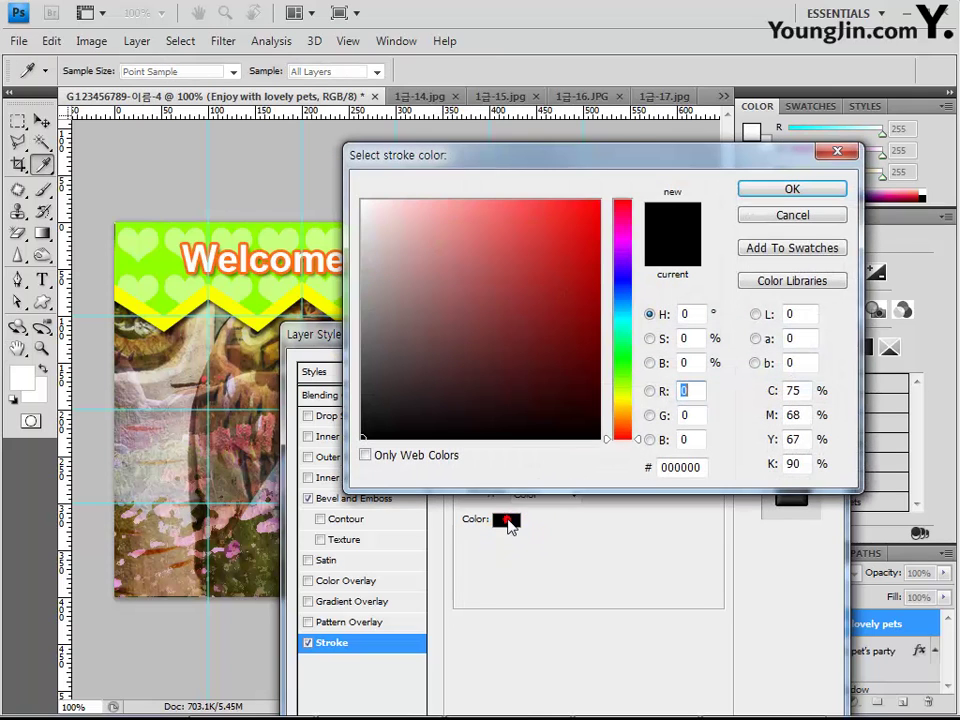
click(364, 202)
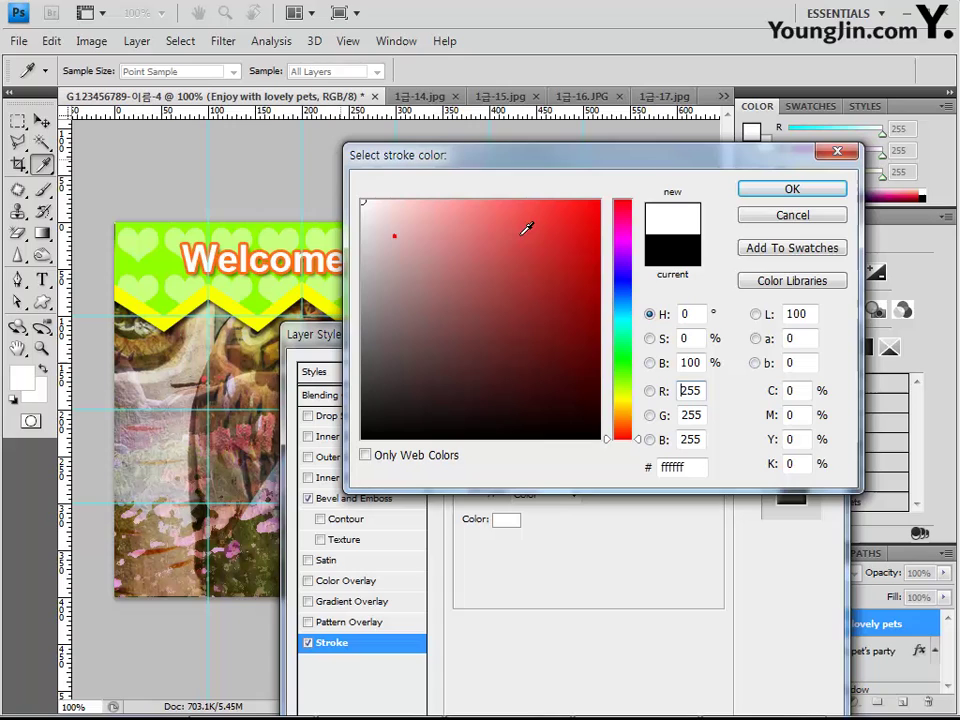
click(810, 190)
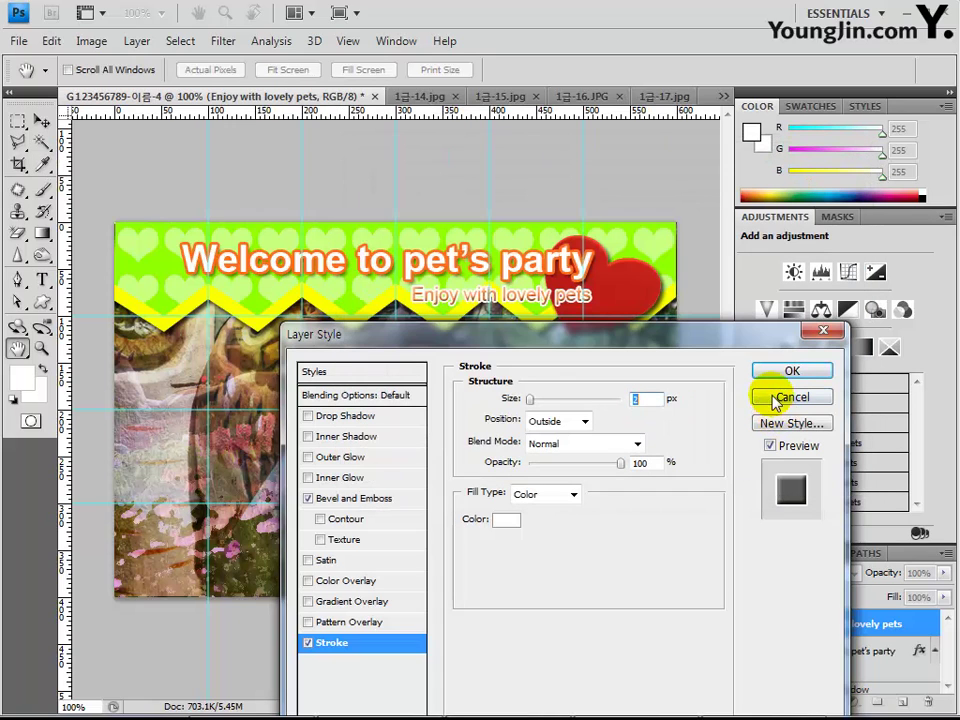
click(791, 371)
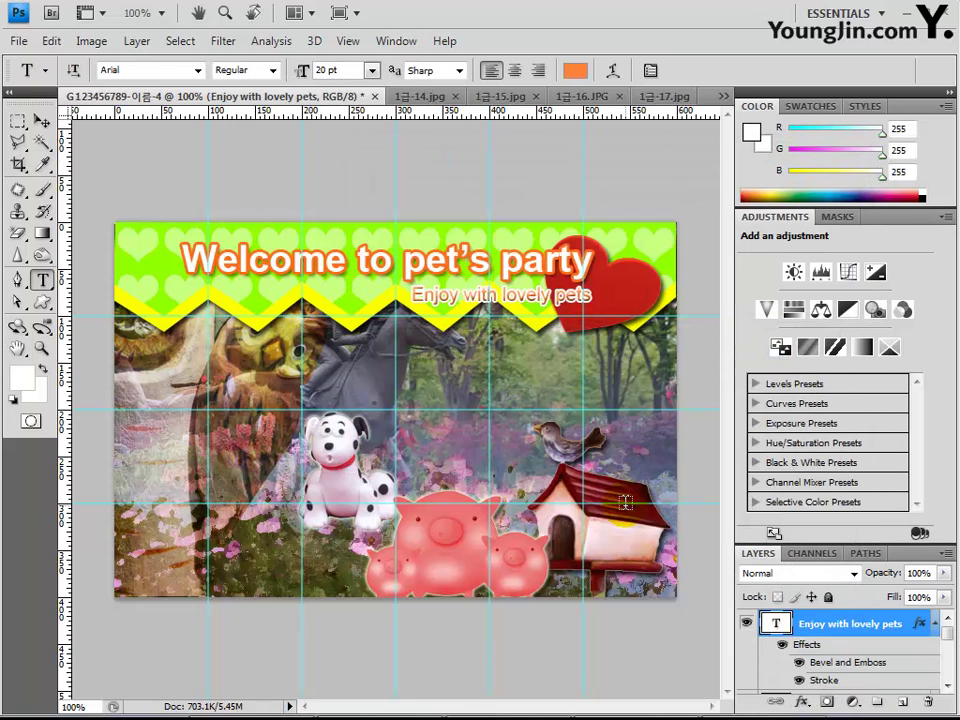
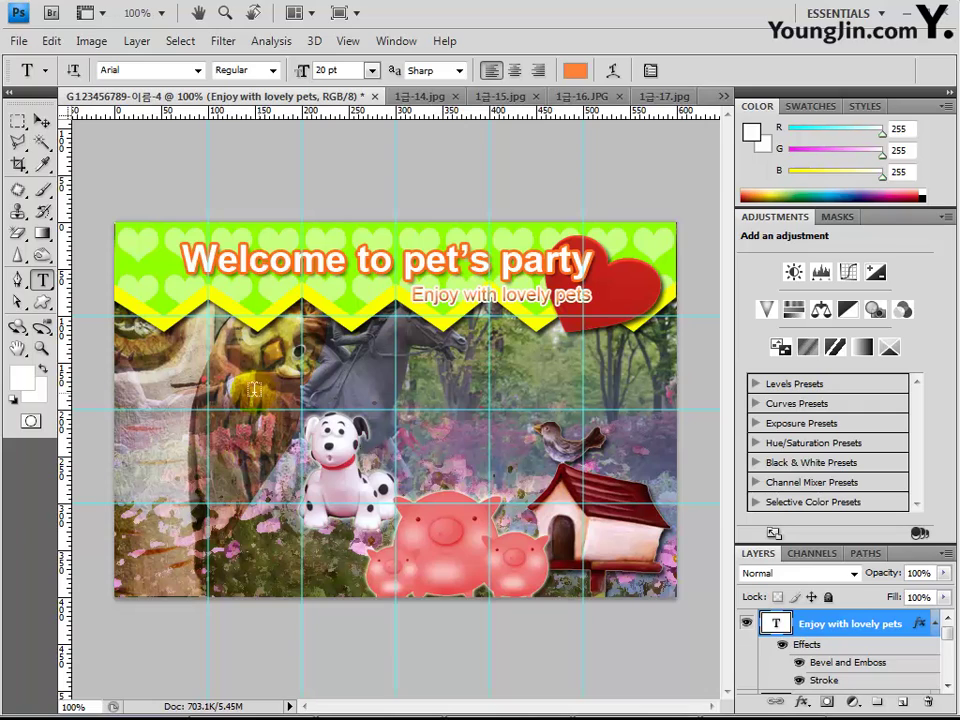
- Start a new text line above and left of the dog with the 돋움 font at 18 pt
click(213, 417)
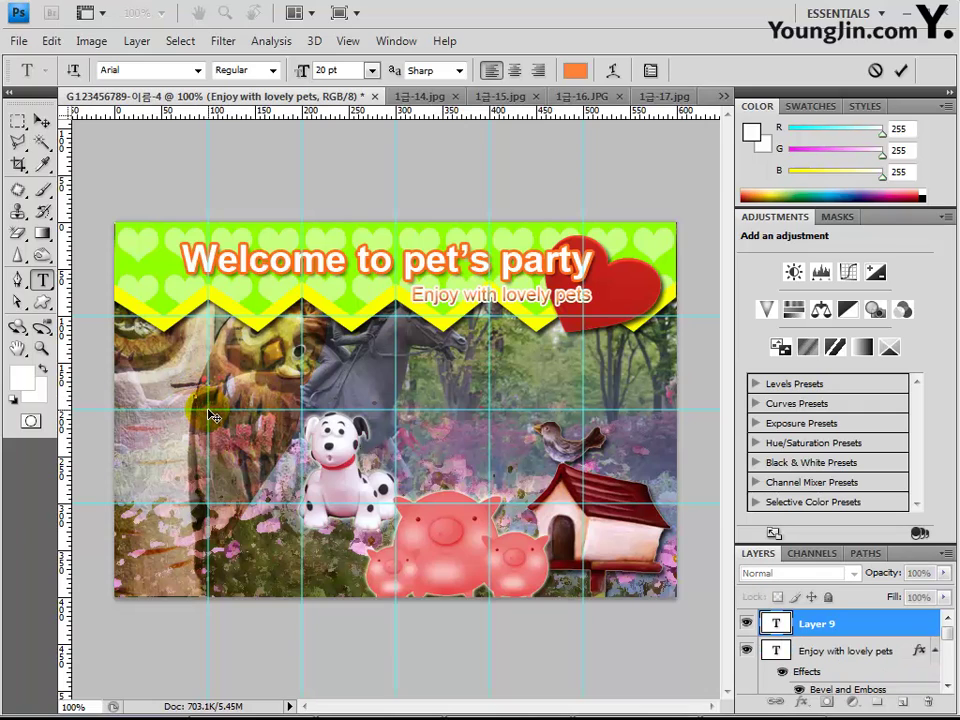
click(199, 72)
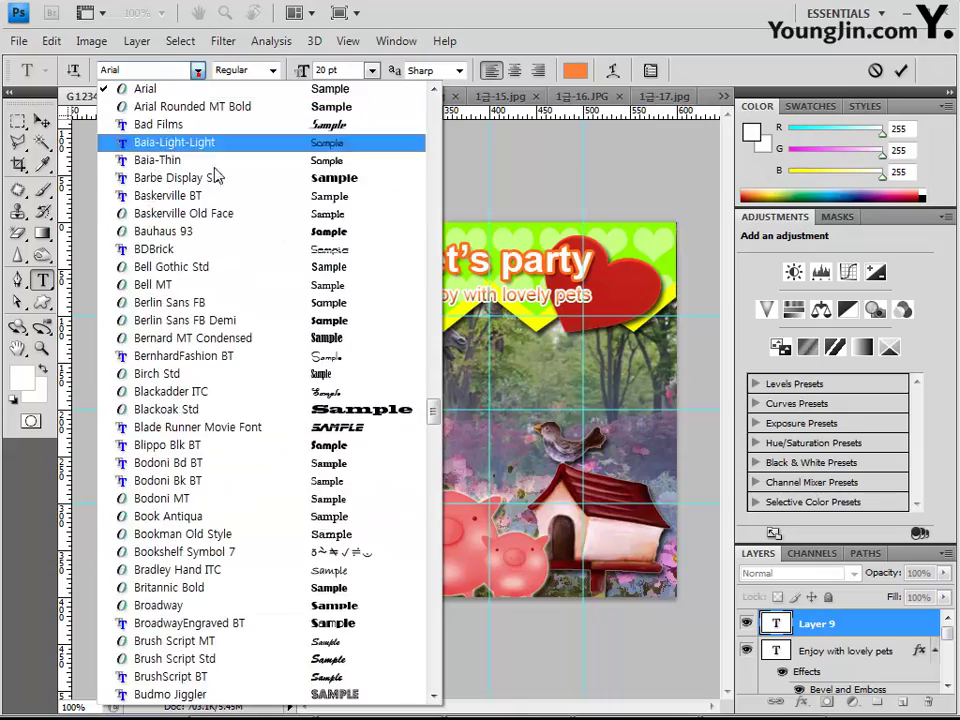
scroll(253, 236, up, 15)
drag(432, 374, 428, 272)
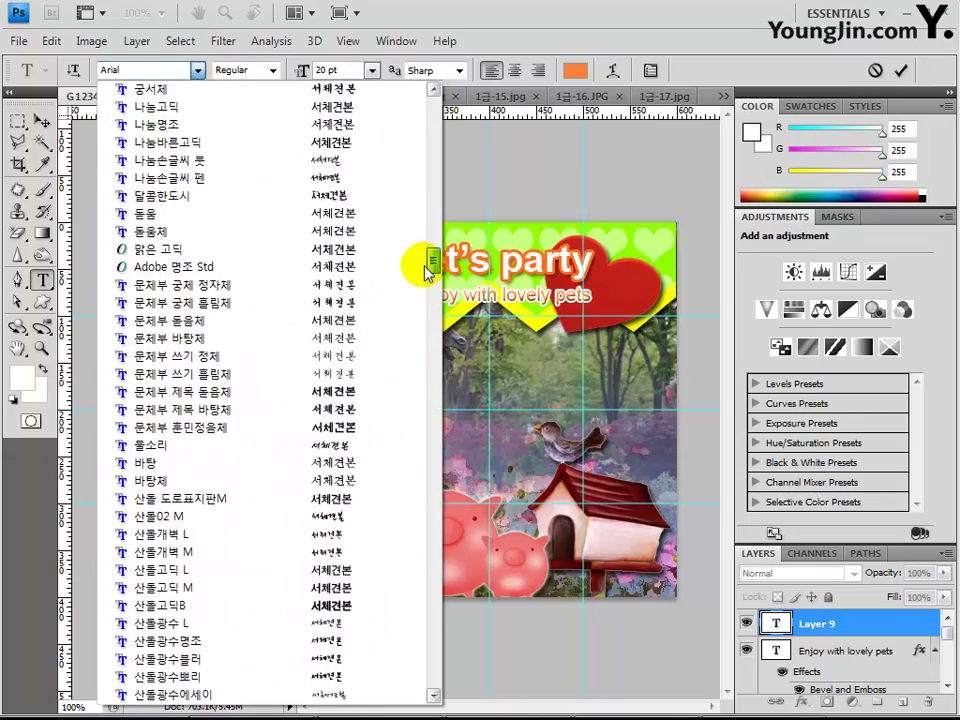
click(225, 214)
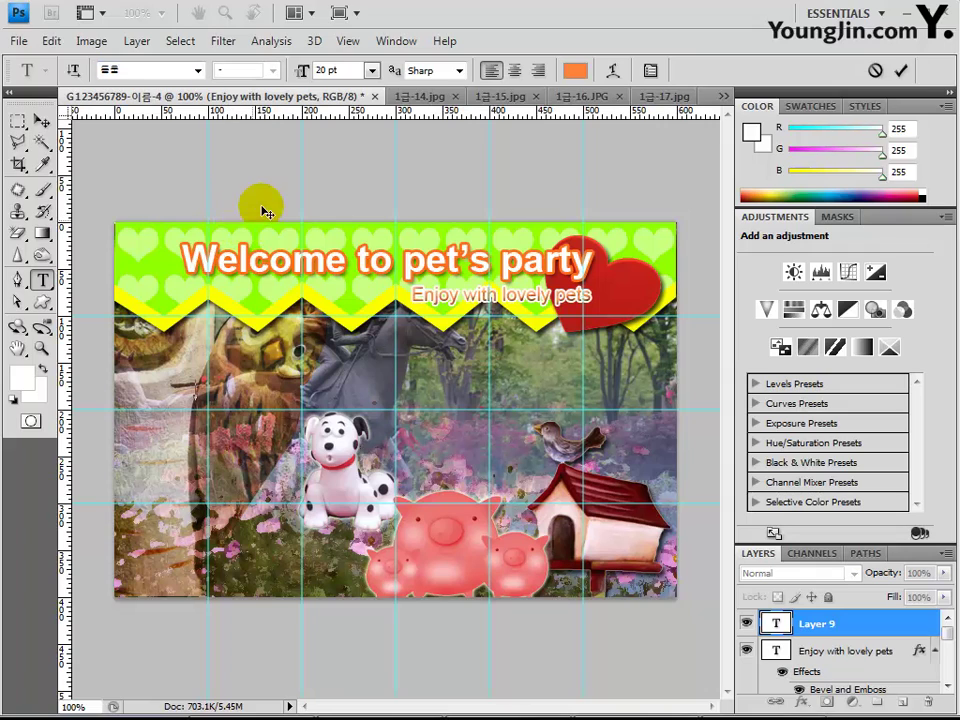
double_click(326, 70)
text(18)
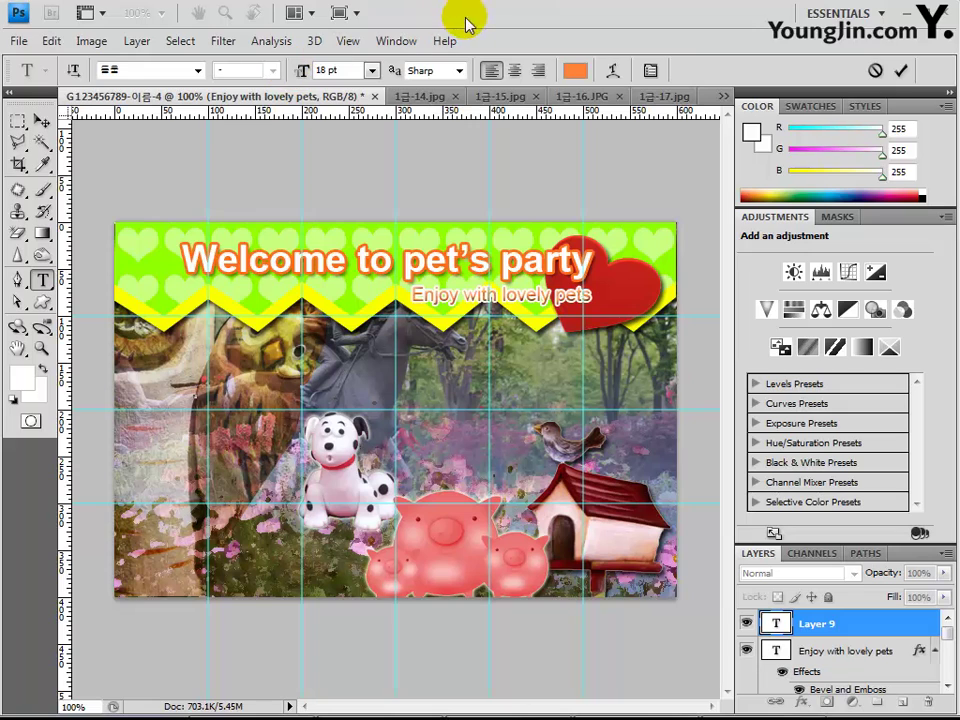
- Set the text colour to white (ffffff), enter "펫 친구들과함께 특별한 파티를" and commit the text
click(575, 70)
click(467, 255)
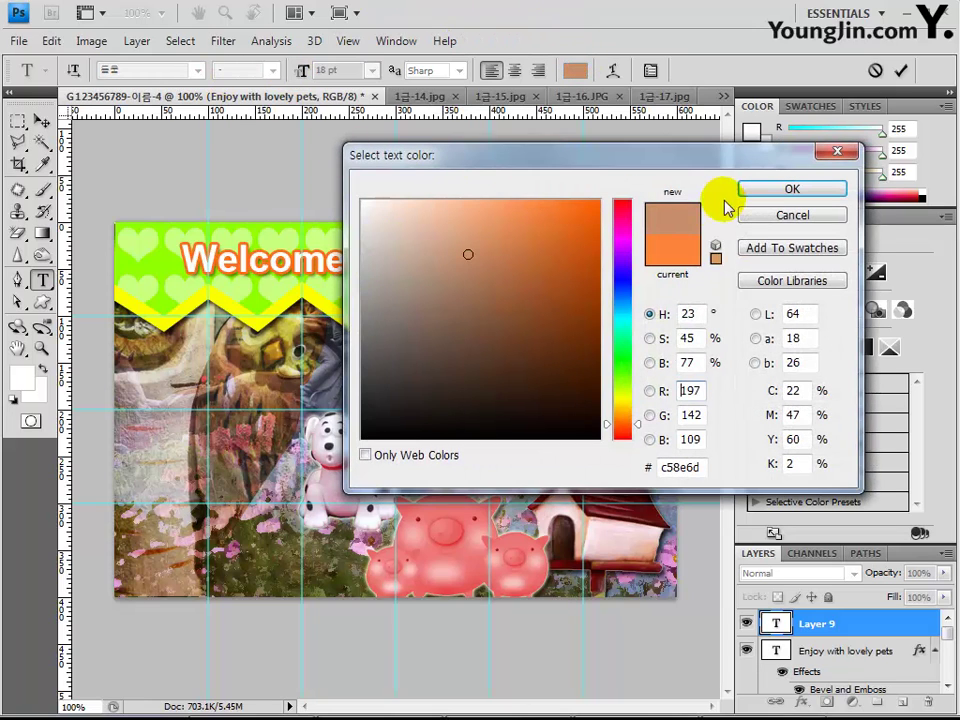
drag(421, 237, 363, 203)
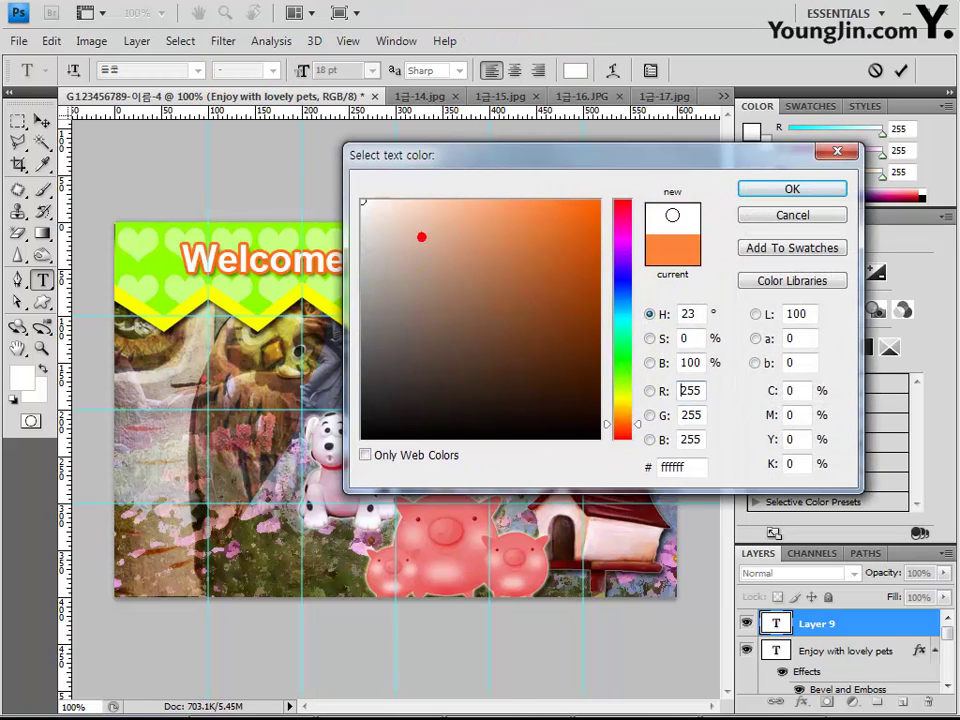
click(794, 190)
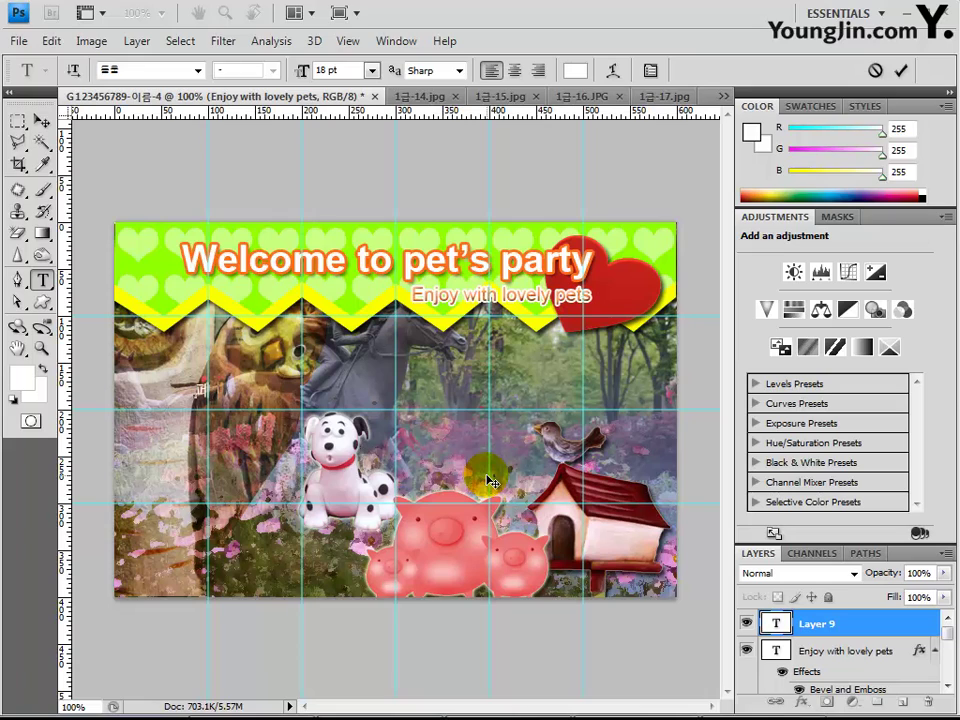
text(펫 친구들과함께 특별한 파티를)
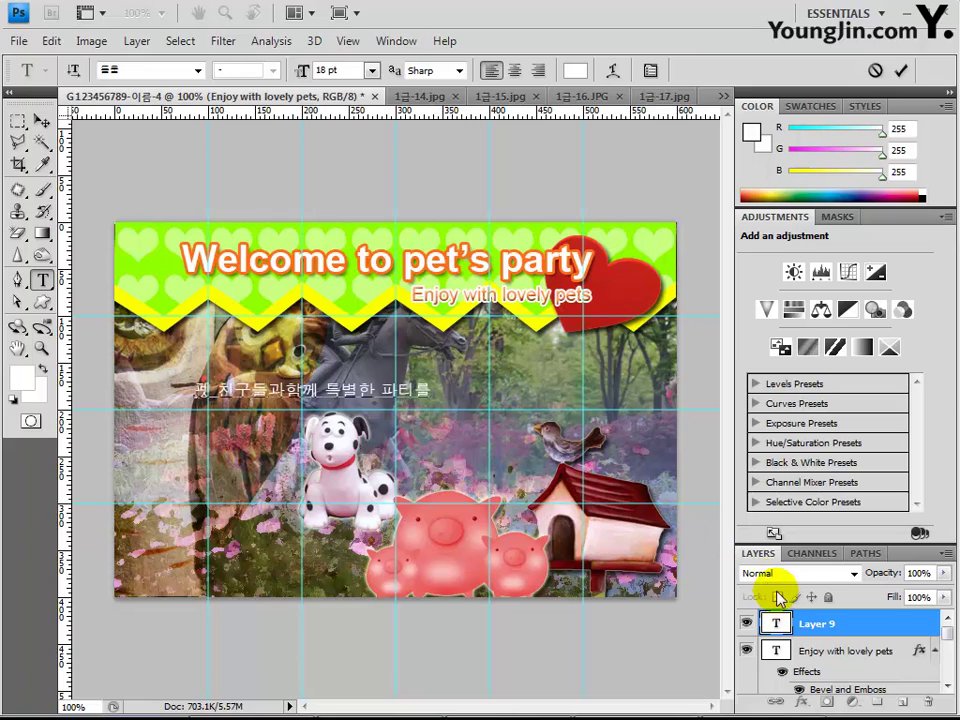
click(806, 627)
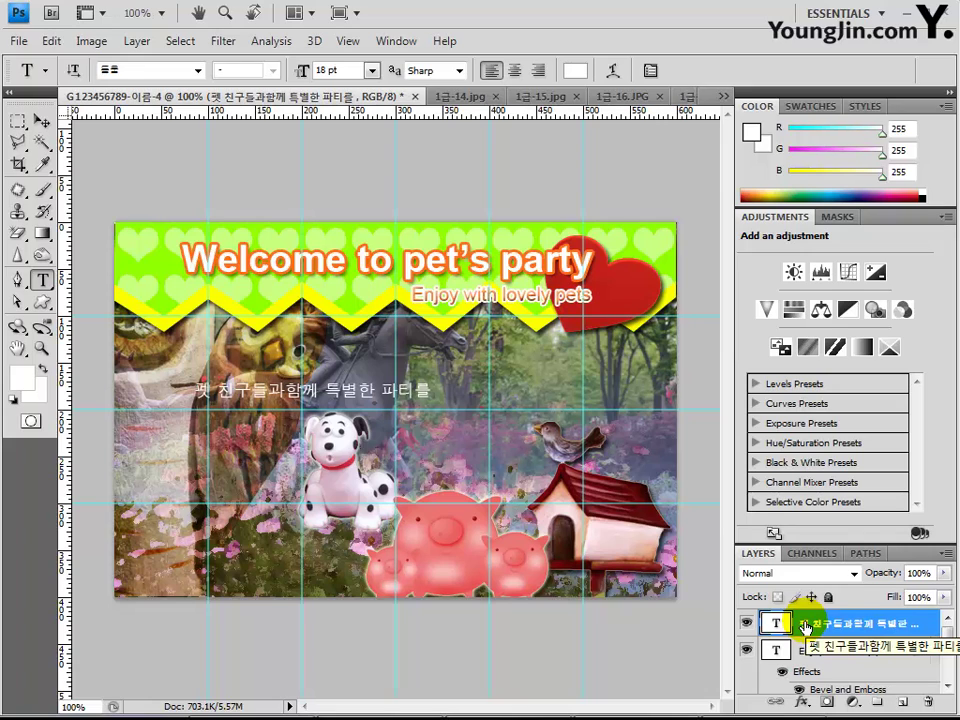
- Add a 2 px outside stroke in red (e11e18) to the Korean text layer
click(801, 702)
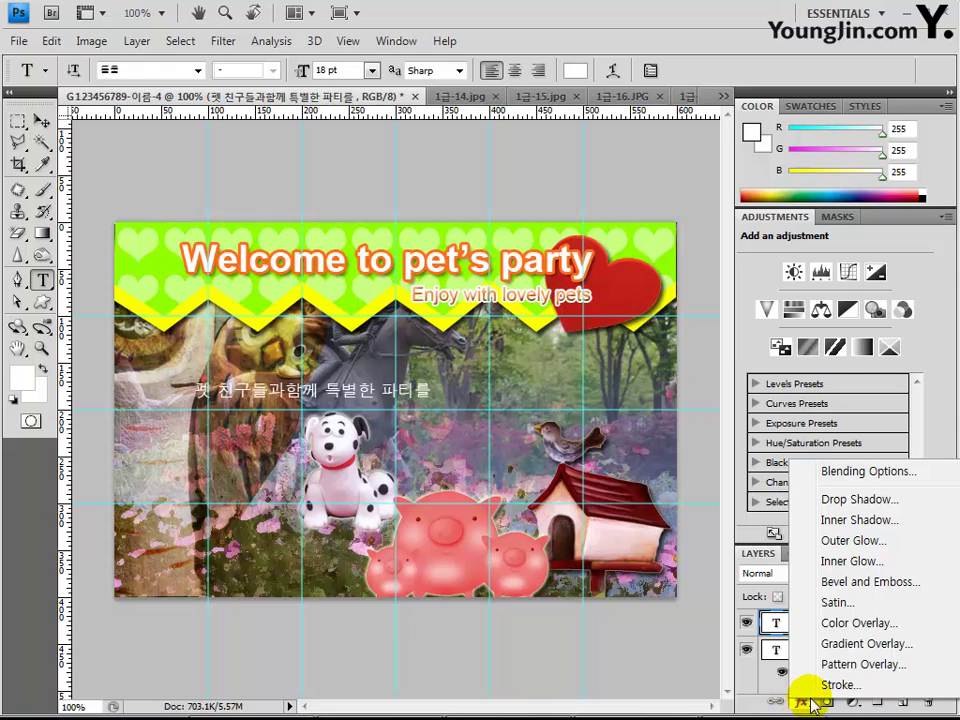
click(830, 684)
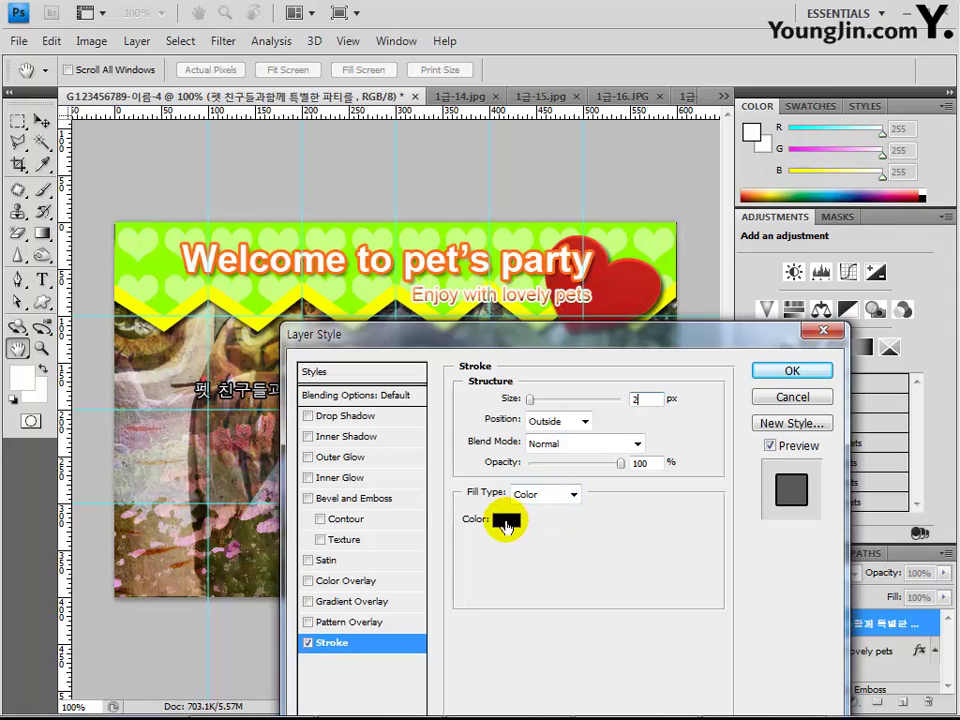
click(505, 522)
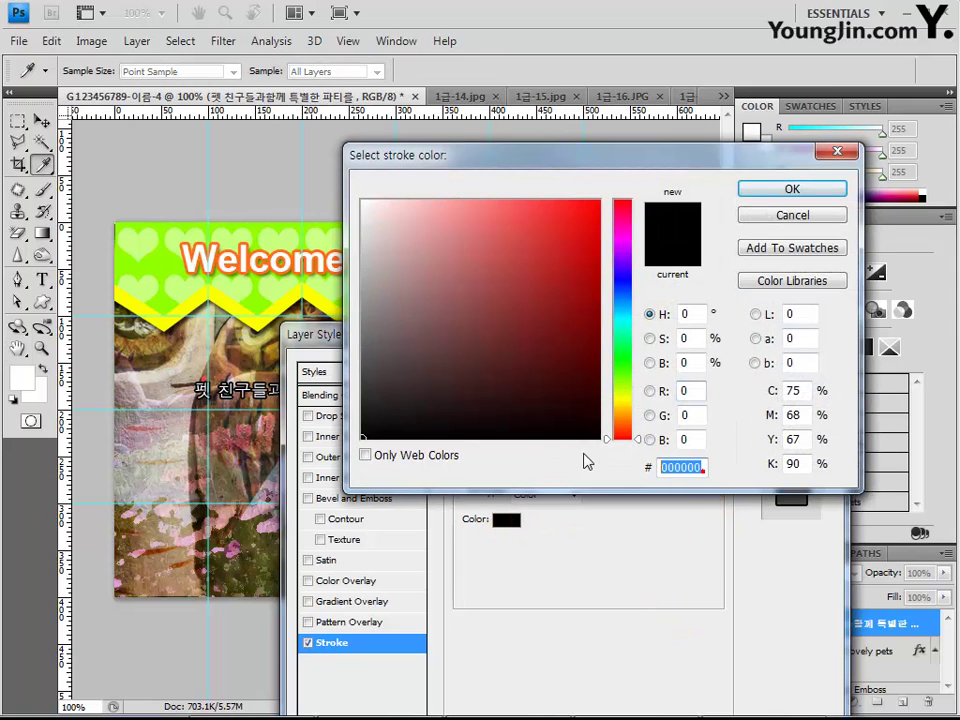
click(590, 451)
text(c)
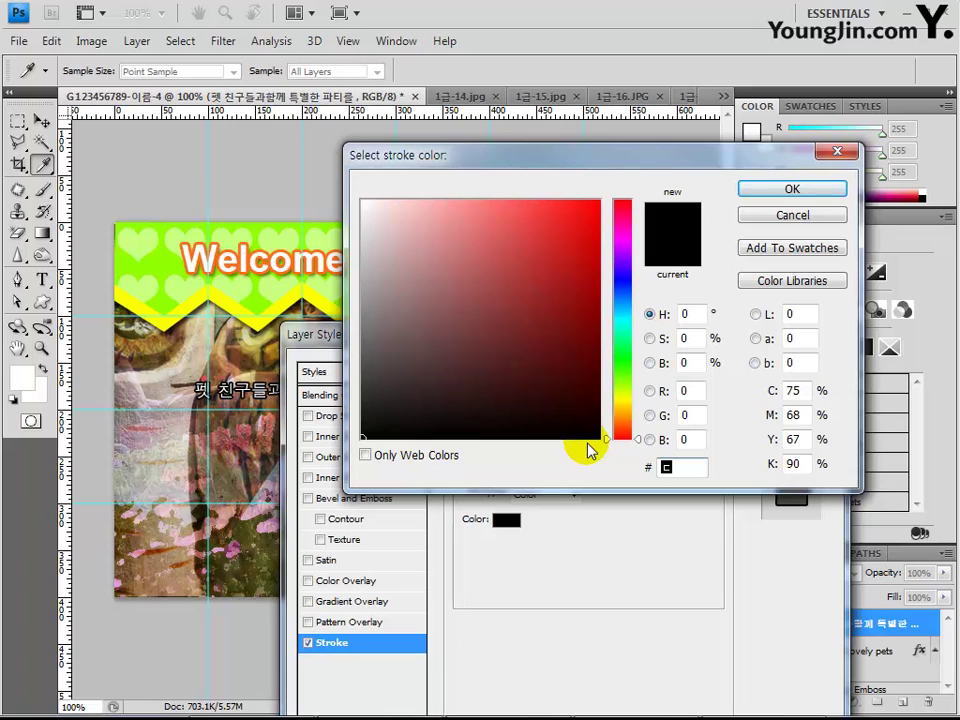
text(e)
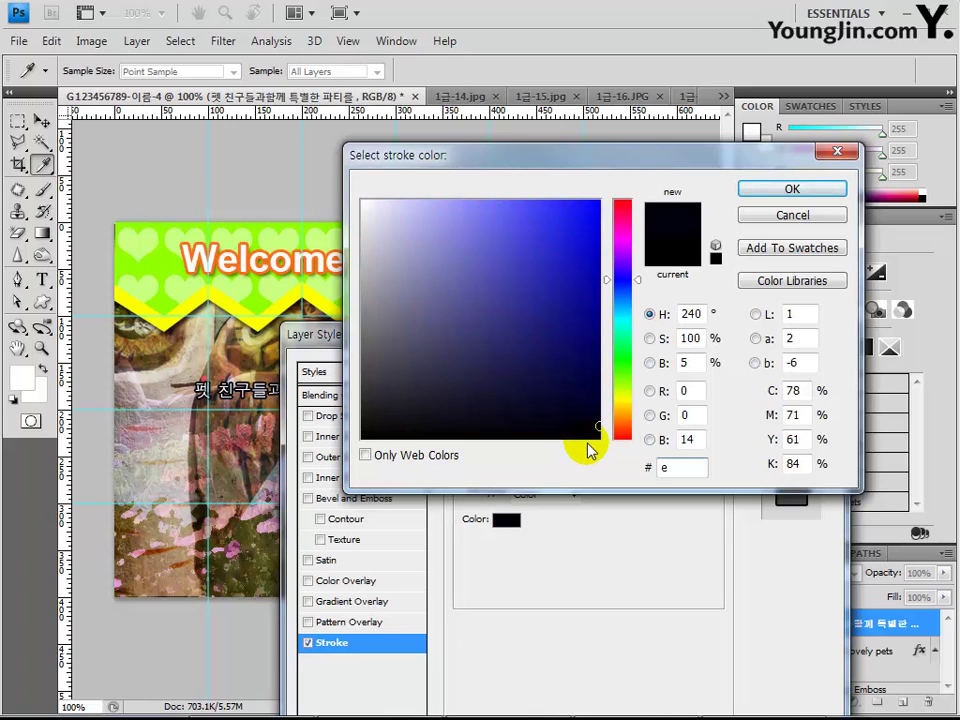
text(11)
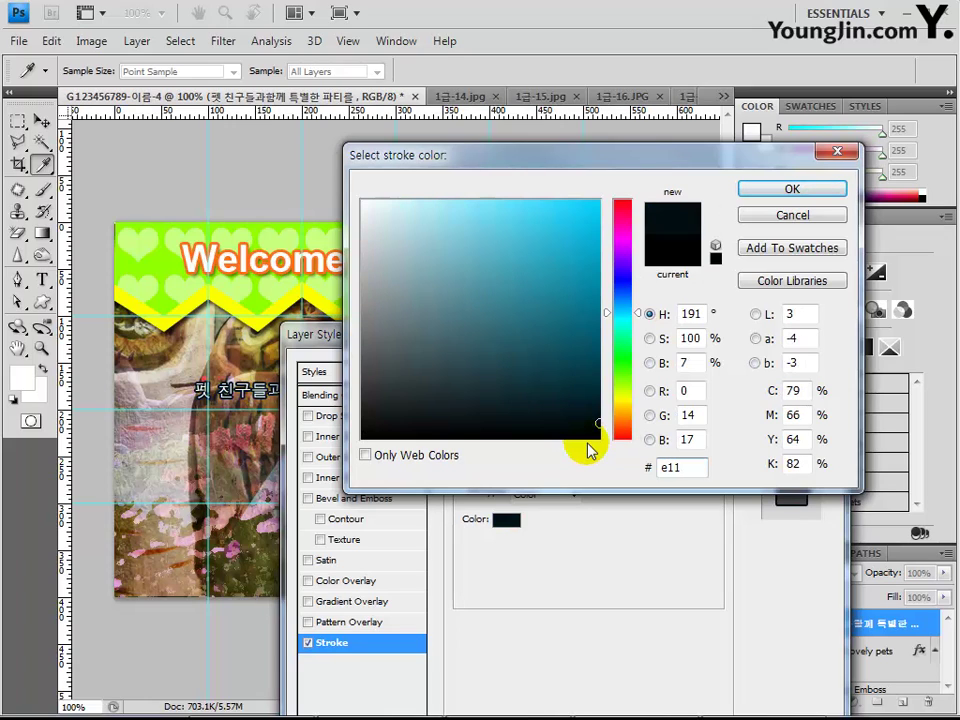
text(e18)
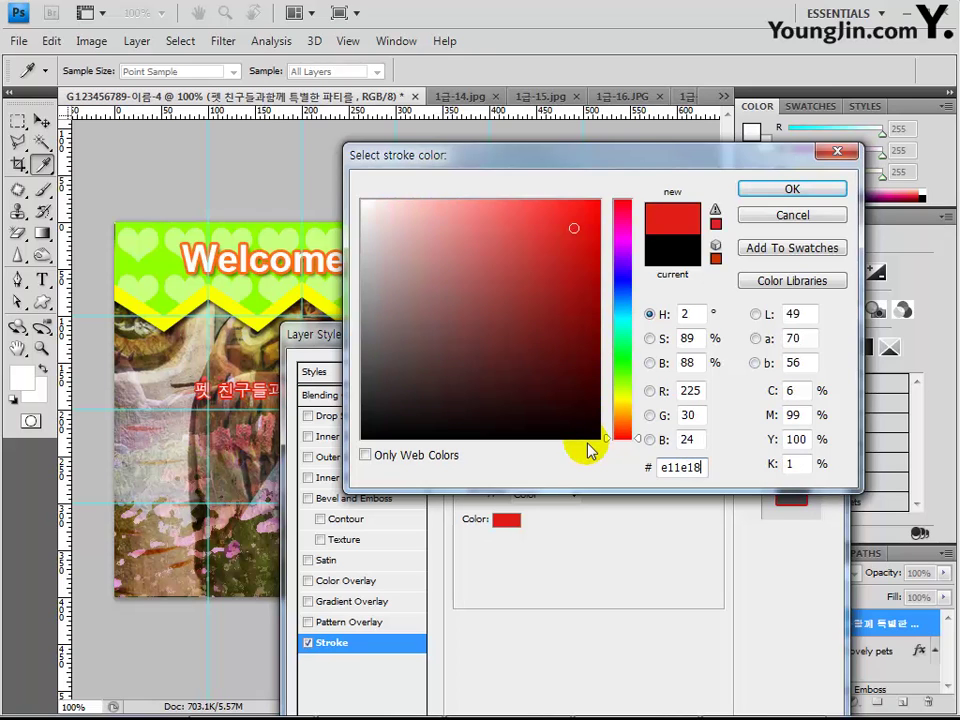
key(Return)
key(Return)
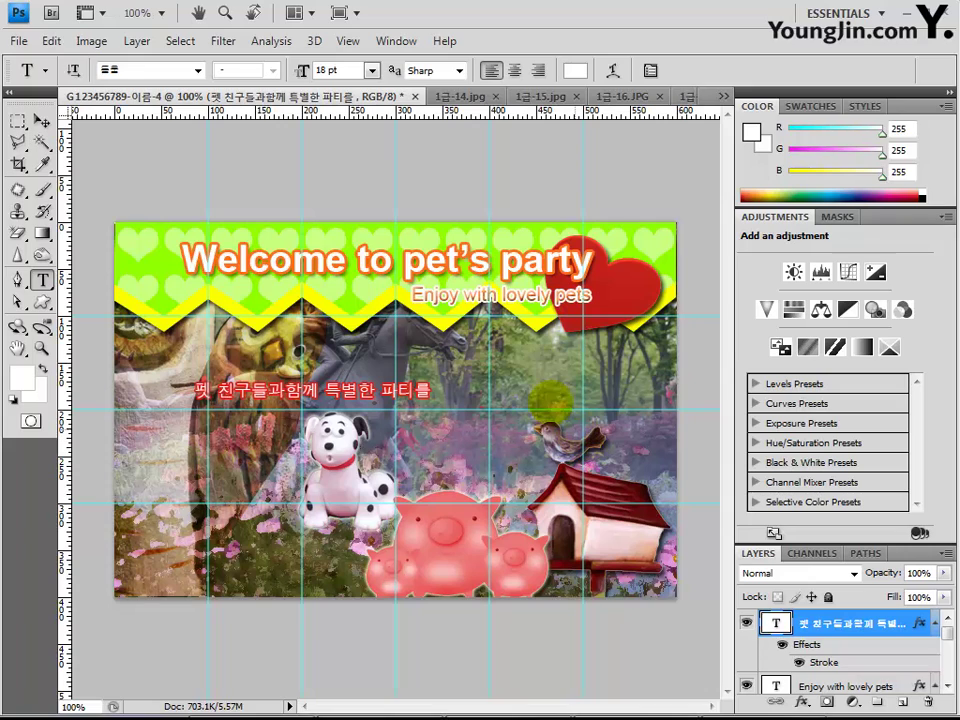
- Warp the Korean text with the horizontal Flag style and a bend of -80%
click(614, 72)
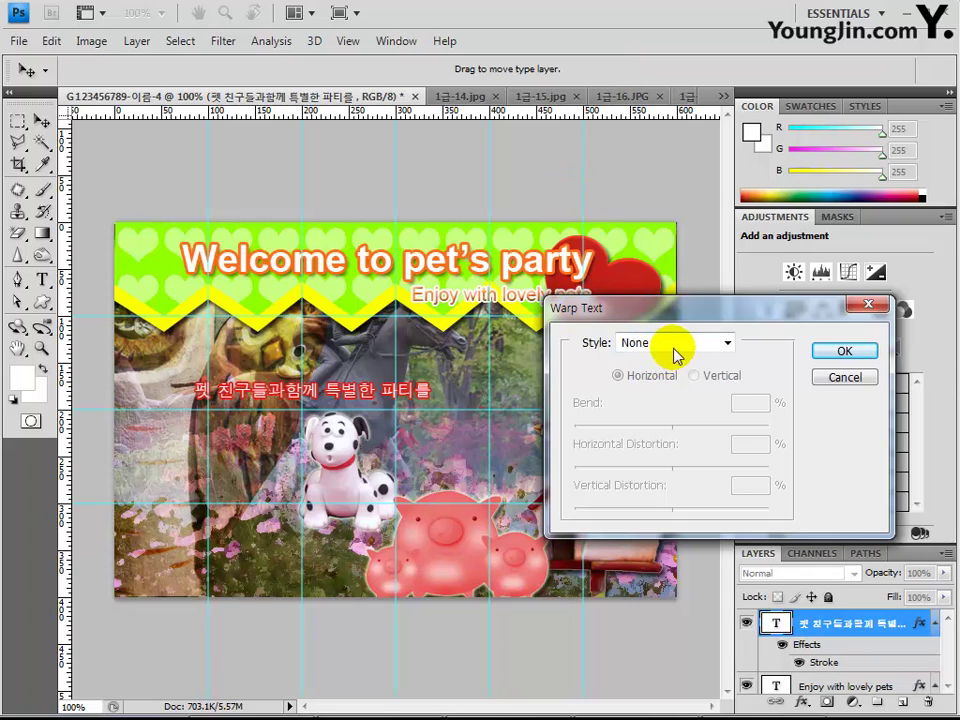
click(679, 343)
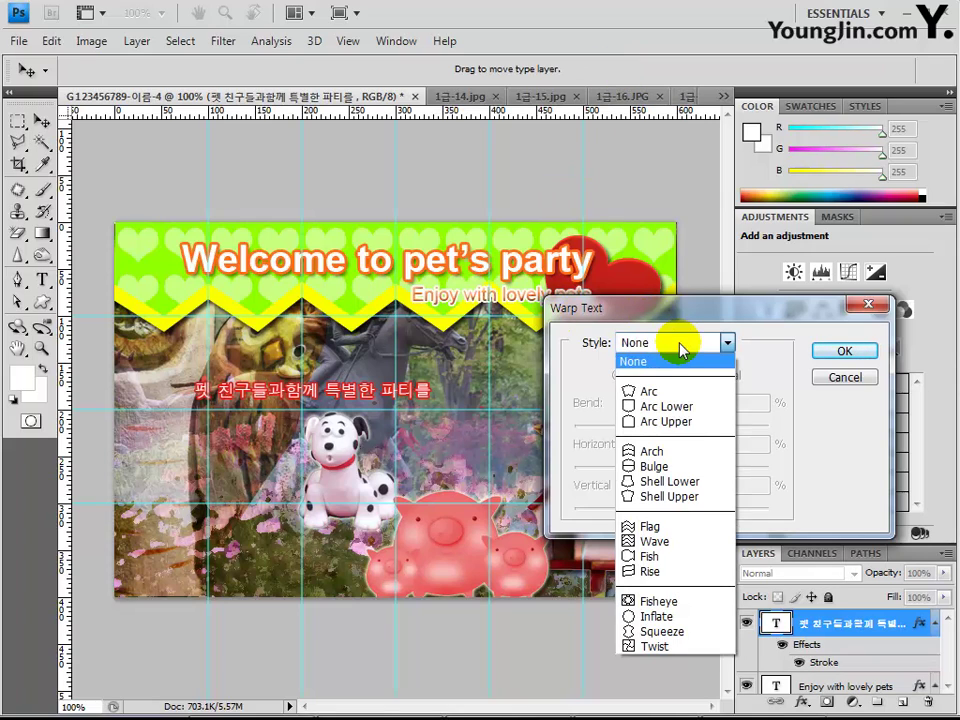
click(652, 525)
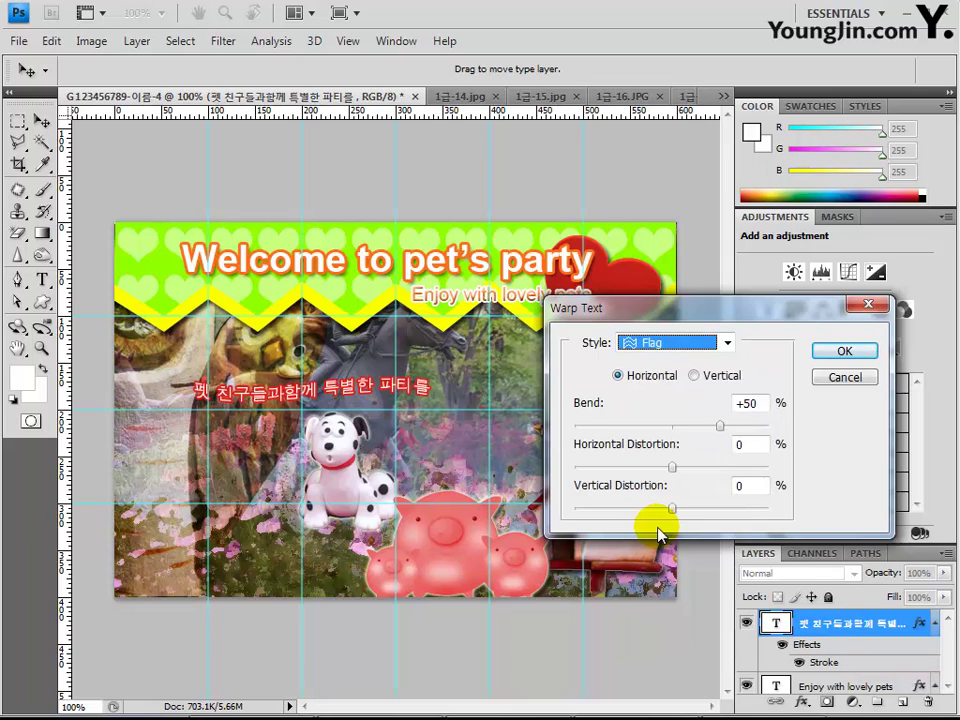
double_click(750, 404)
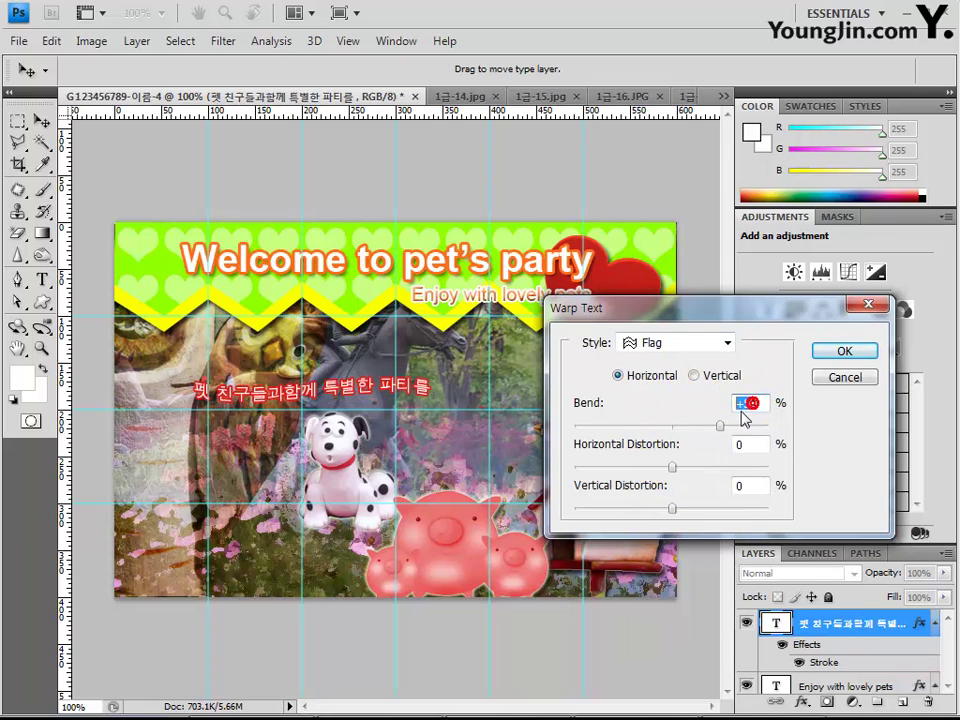
click(612, 426)
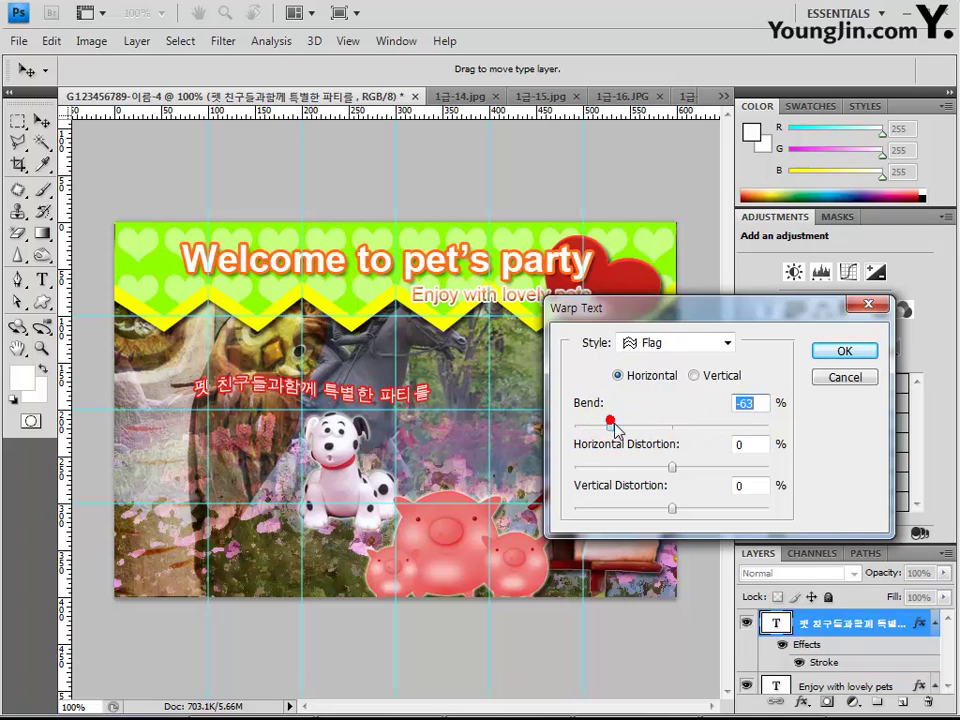
double_click(752, 404)
text(-80)
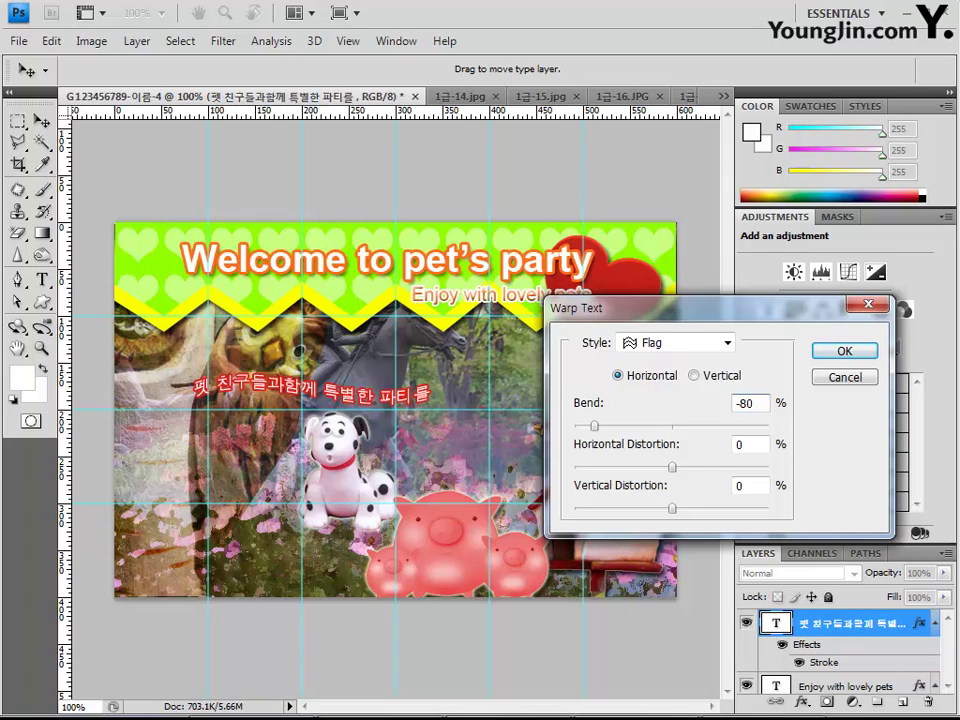
key(Return)
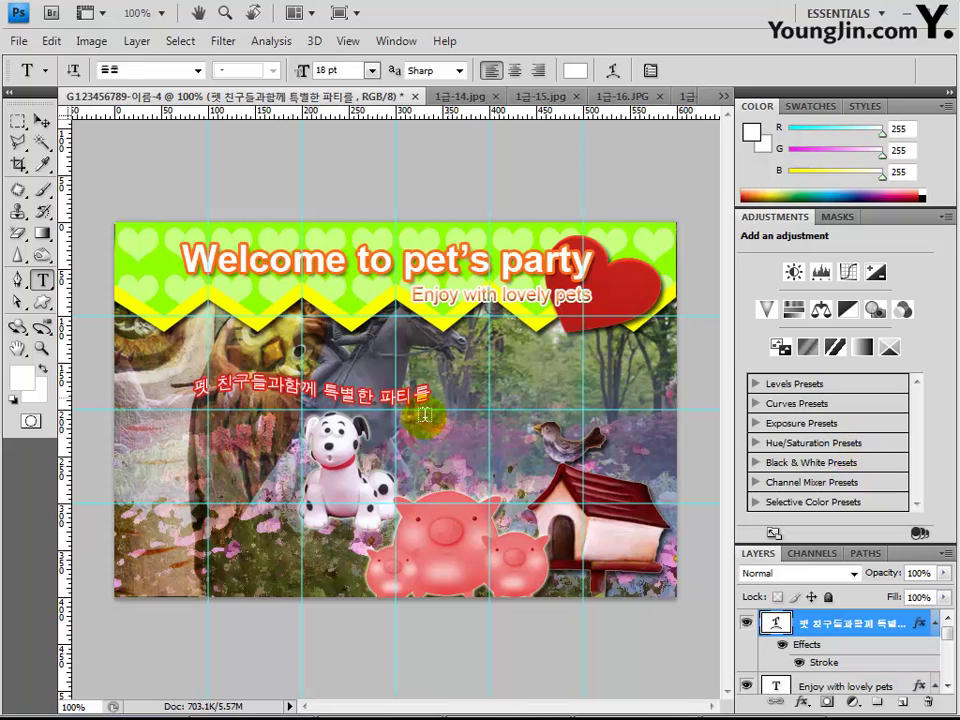
- Draw a black rounded rectangle shape layer about 155 x 35 px, radius 40 px, overlapping the canvas's left edge just below the 200 px guide
click(42, 302)
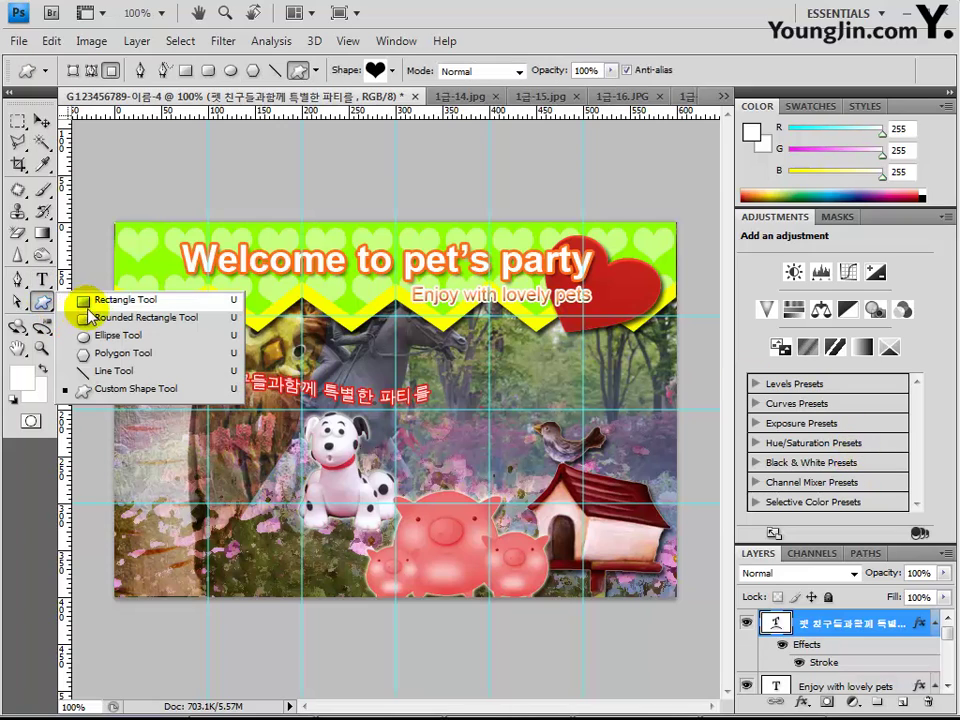
click(113, 318)
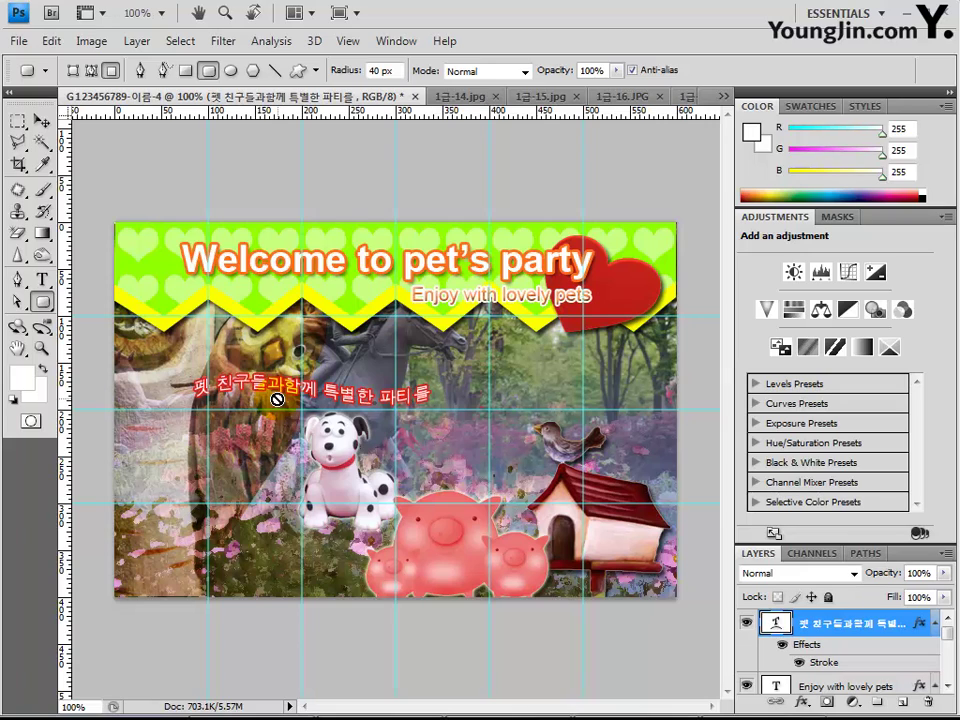
click(73, 70)
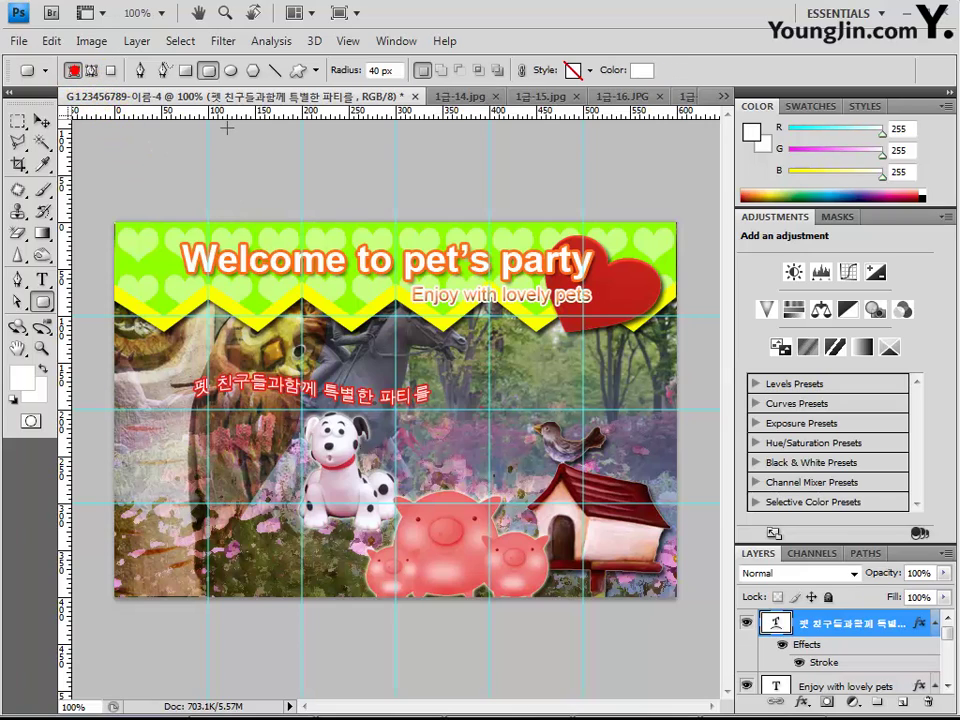
click(256, 140)
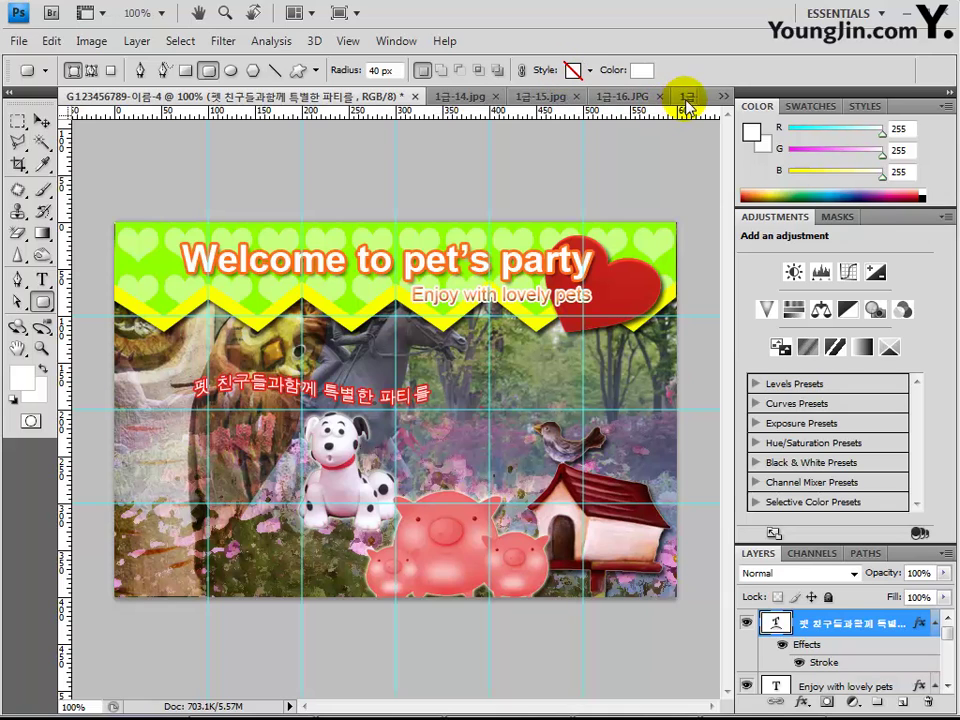
click(640, 70)
drag(455, 306, 603, 440)
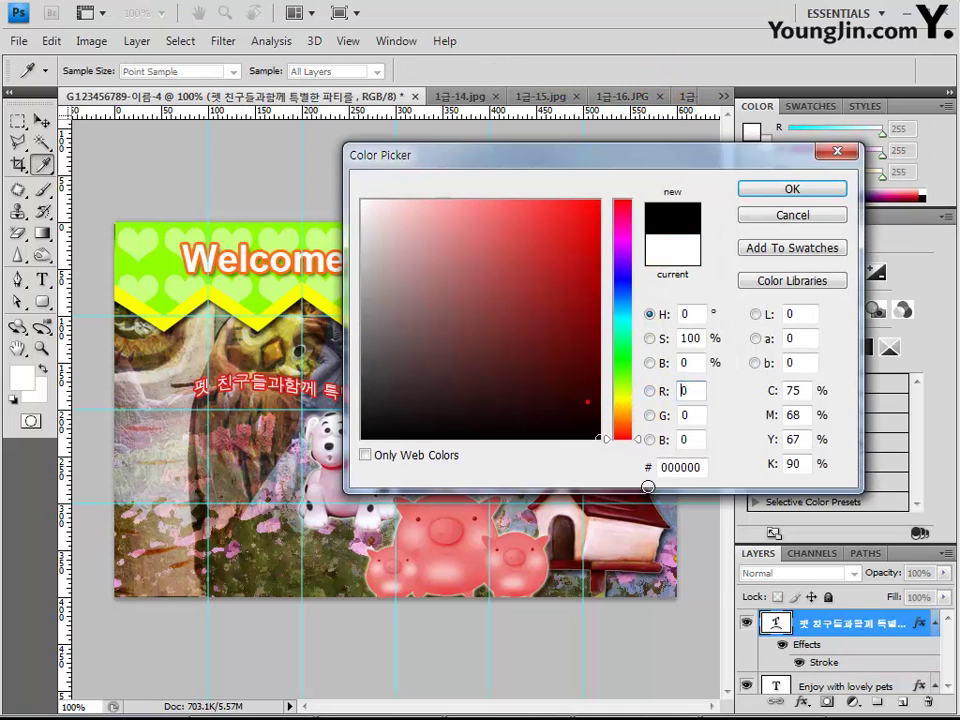
click(790, 189)
click(605, 537)
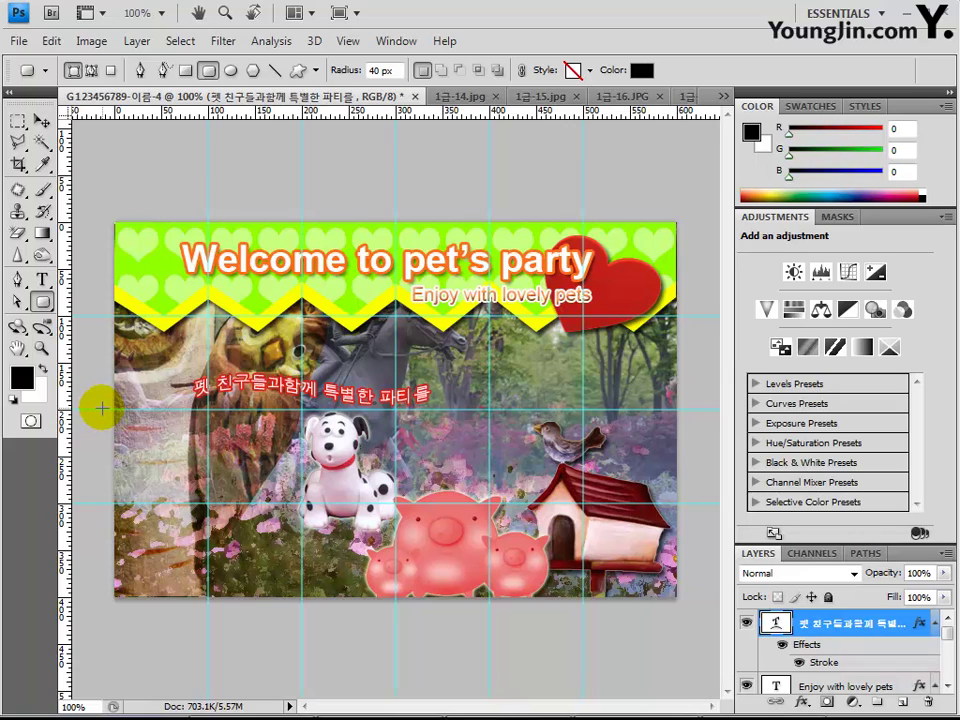
drag(101, 404, 244, 439)
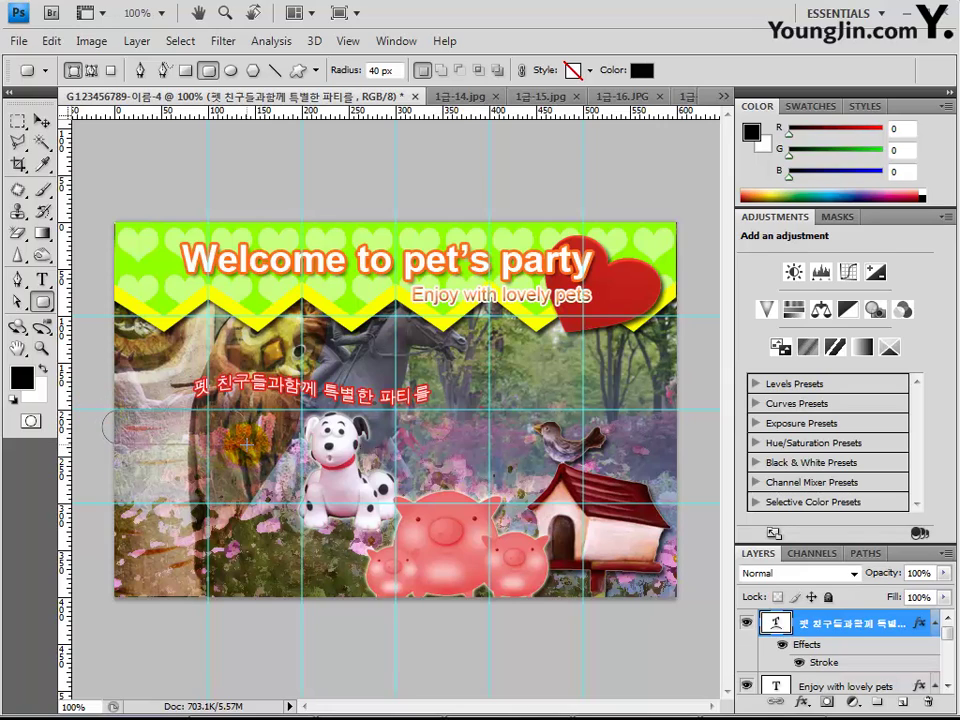
drag(247, 441, 247, 443)
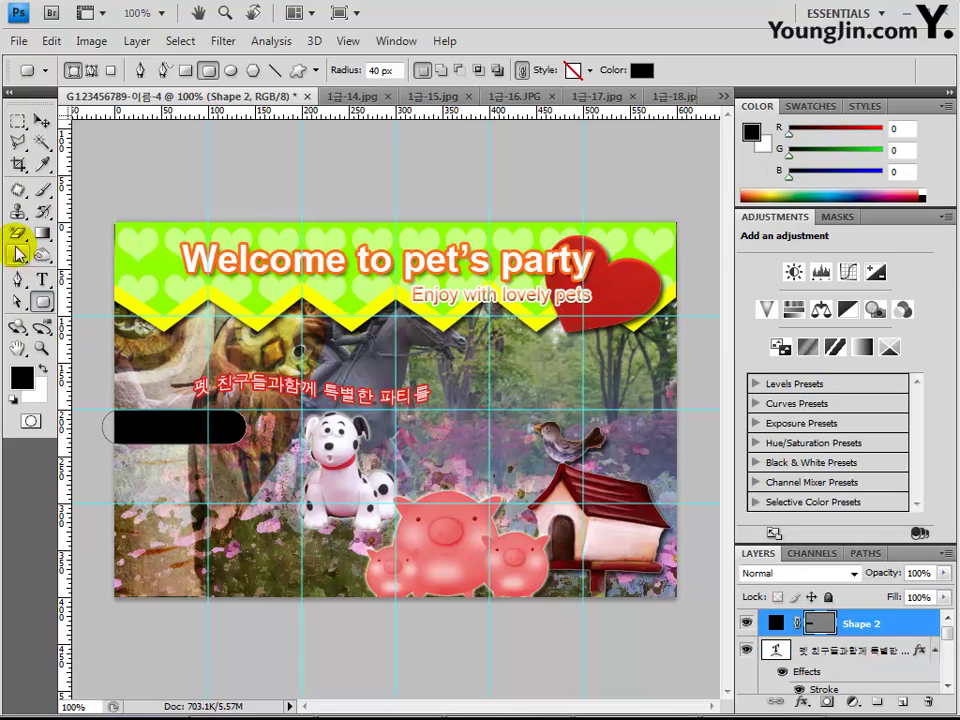
click(41, 121)
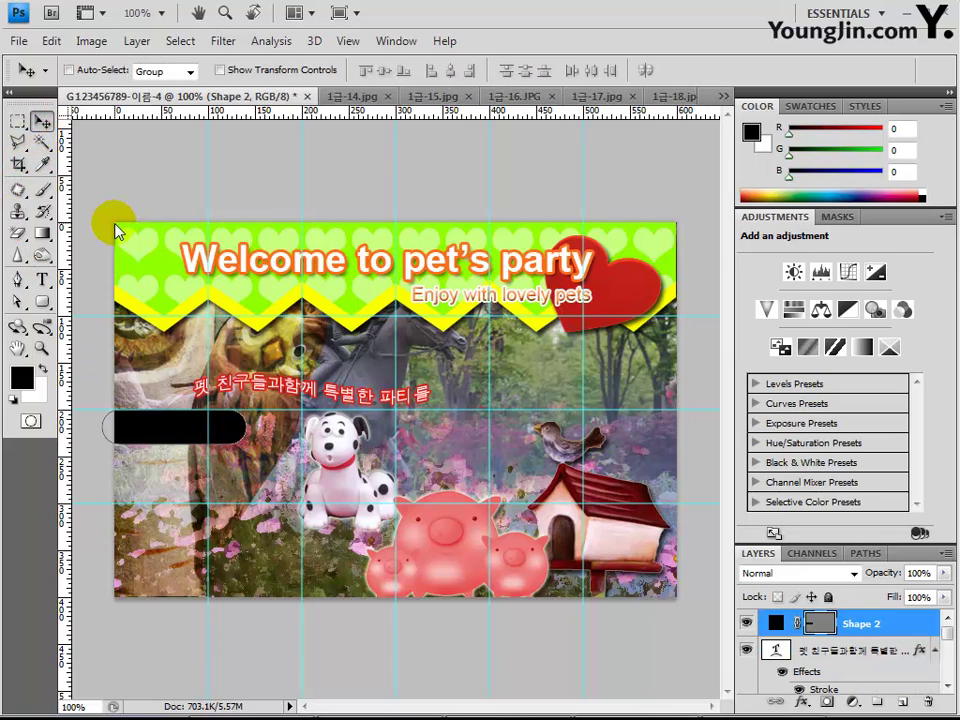
- Nudge the black rounded rectangle so its upper edge sits just beneath the 200 px horizontal guide at the canvas's left edge
drag(107, 214, 114, 222)
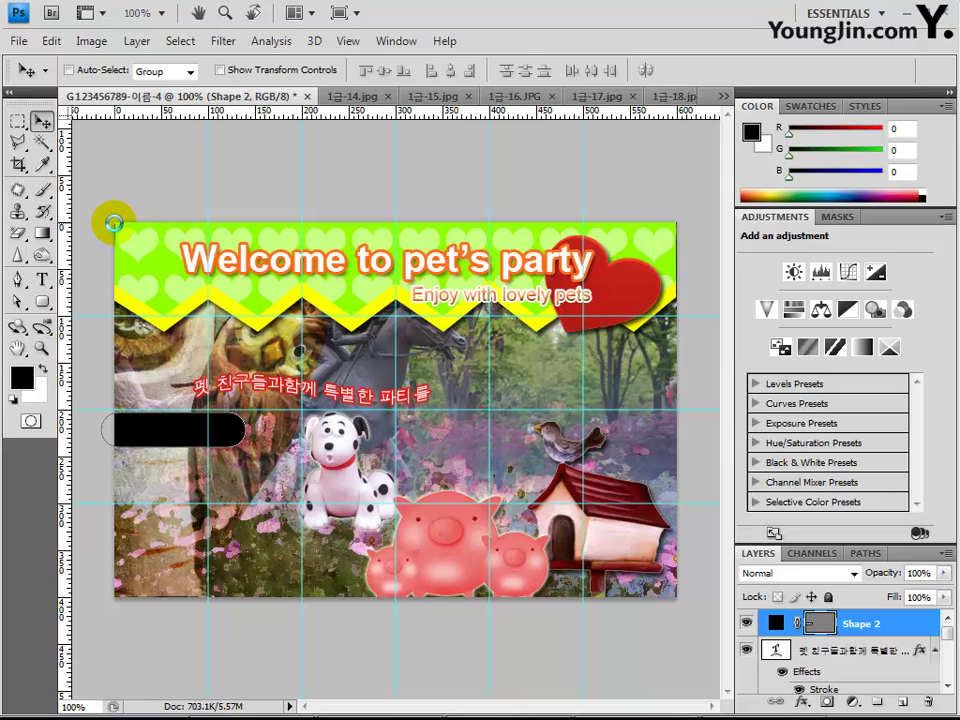
key(Down)
key(Down)
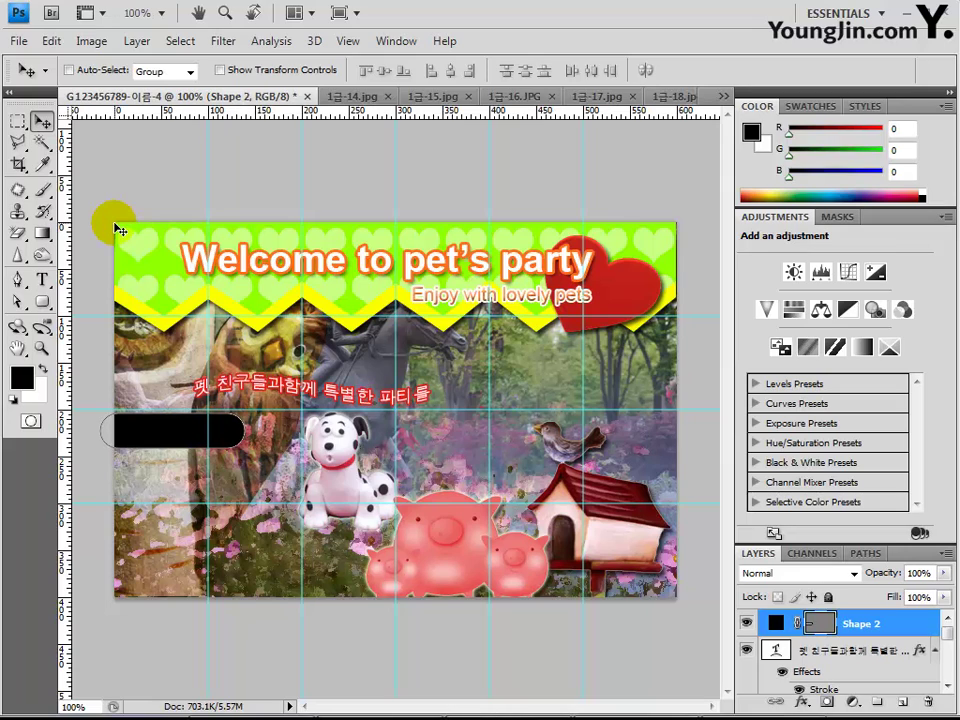
drag(115, 225, 114, 222)
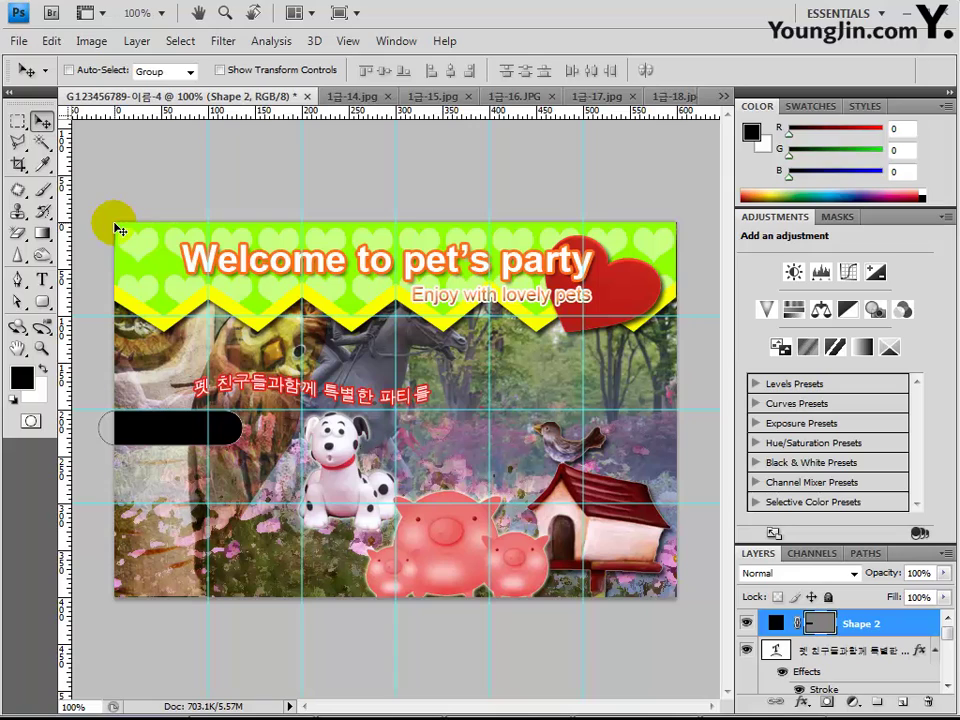
- Set the opacity of the black rounded rectangle layer to 60%
click(917, 573)
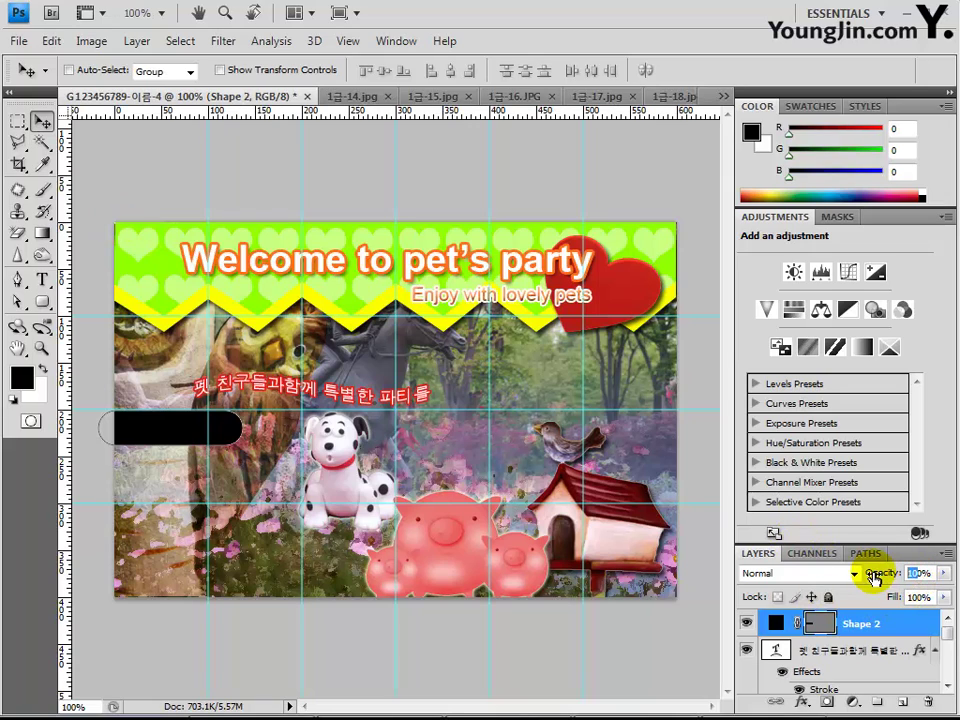
text(50)
key(Return)
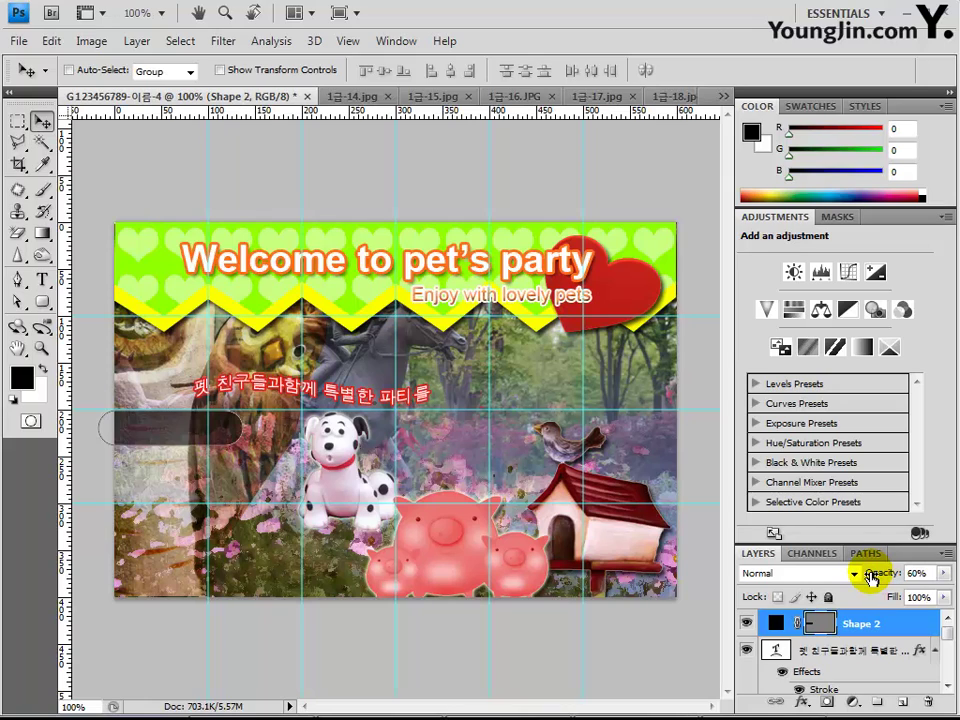
- Duplicate the semi-transparent rounded rectangle directly below the original to make a second menu bar
click(42, 123)
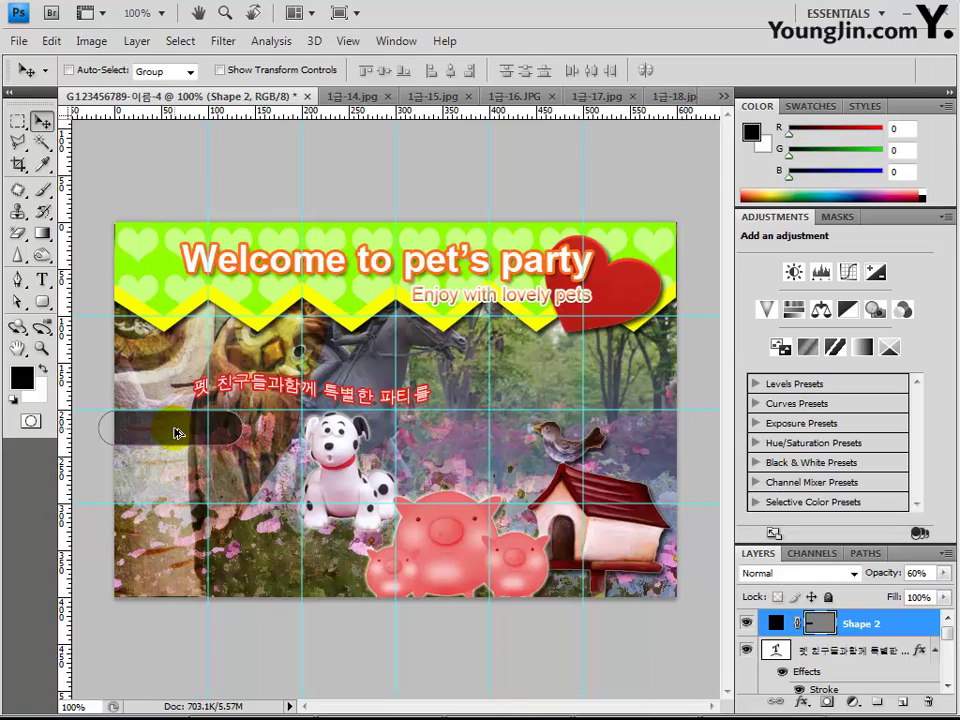
key(alt)
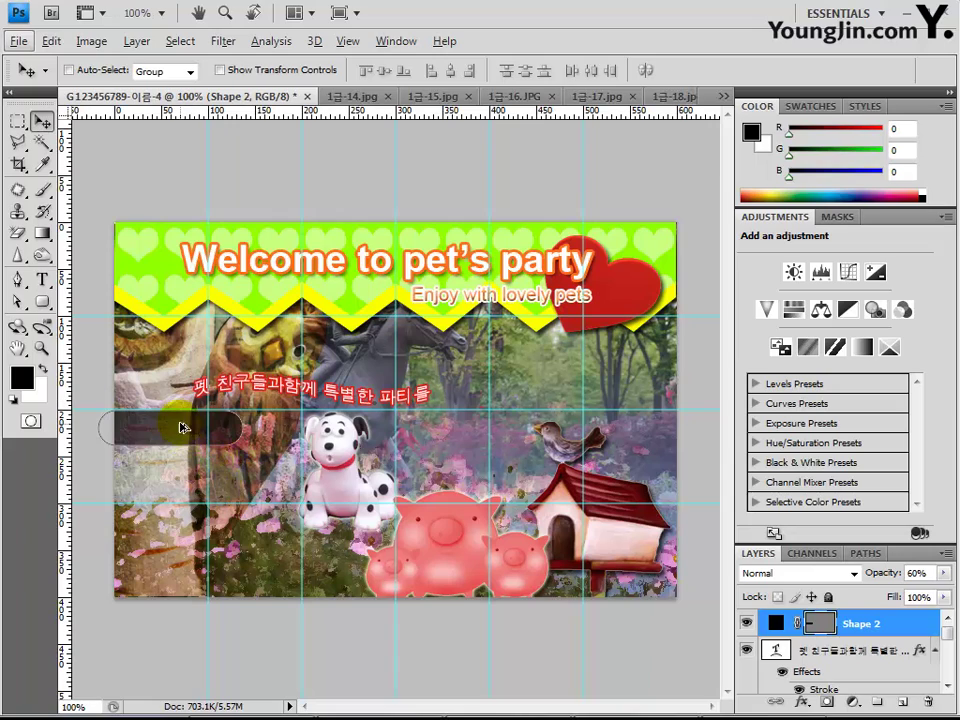
drag(181, 428, 178, 470)
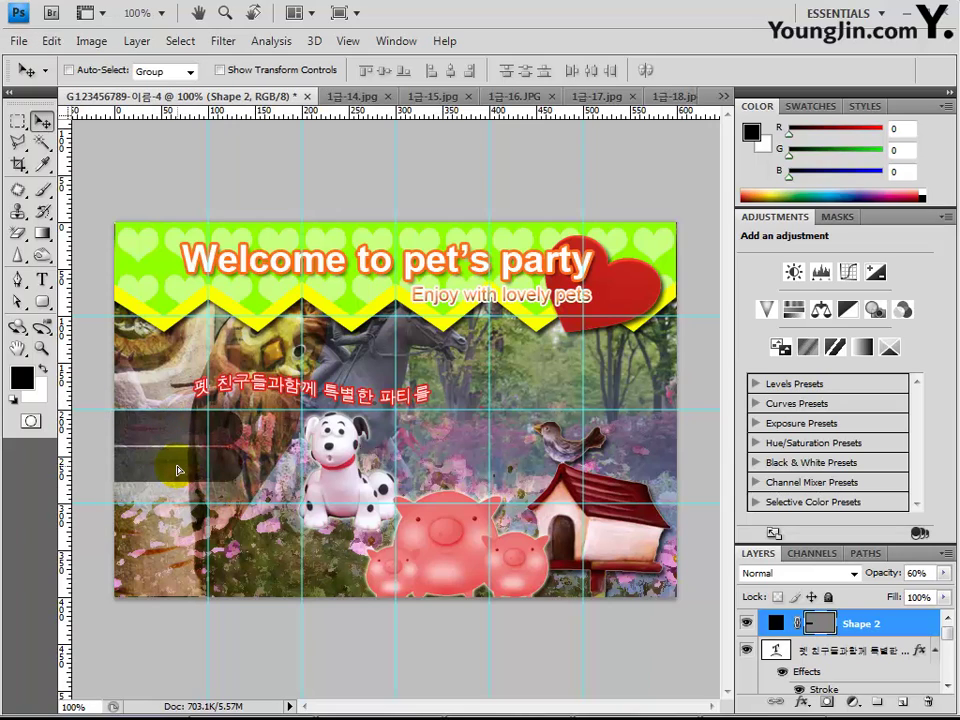
- Select the Shape 2 copy layer and duplicate its bar further down, near the 300 px guide, as a third menu bar
click(180, 470)
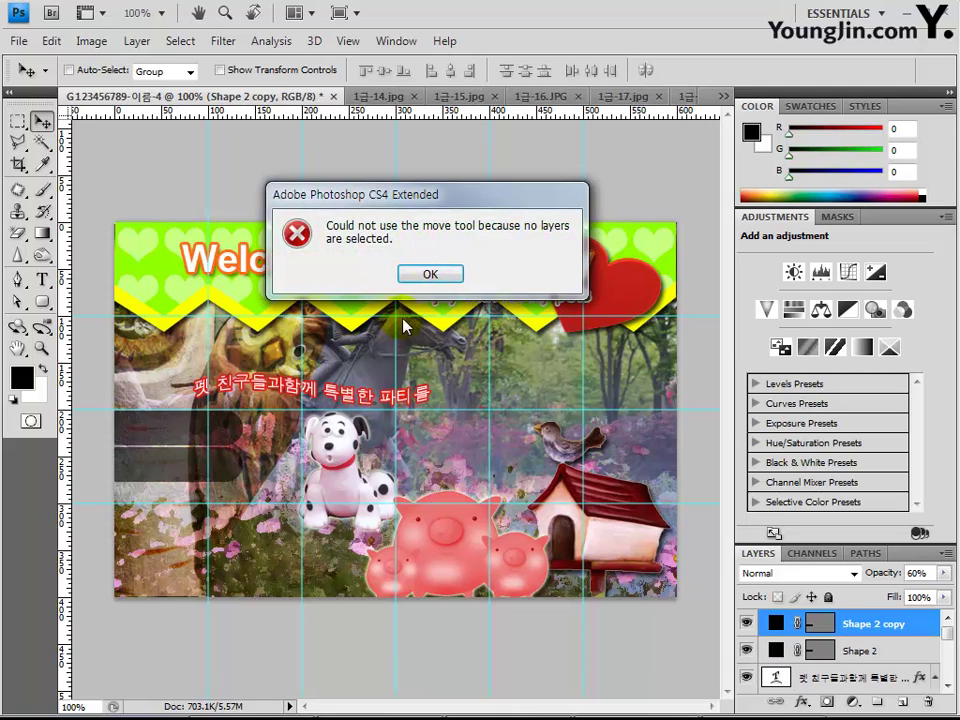
click(431, 274)
click(181, 478)
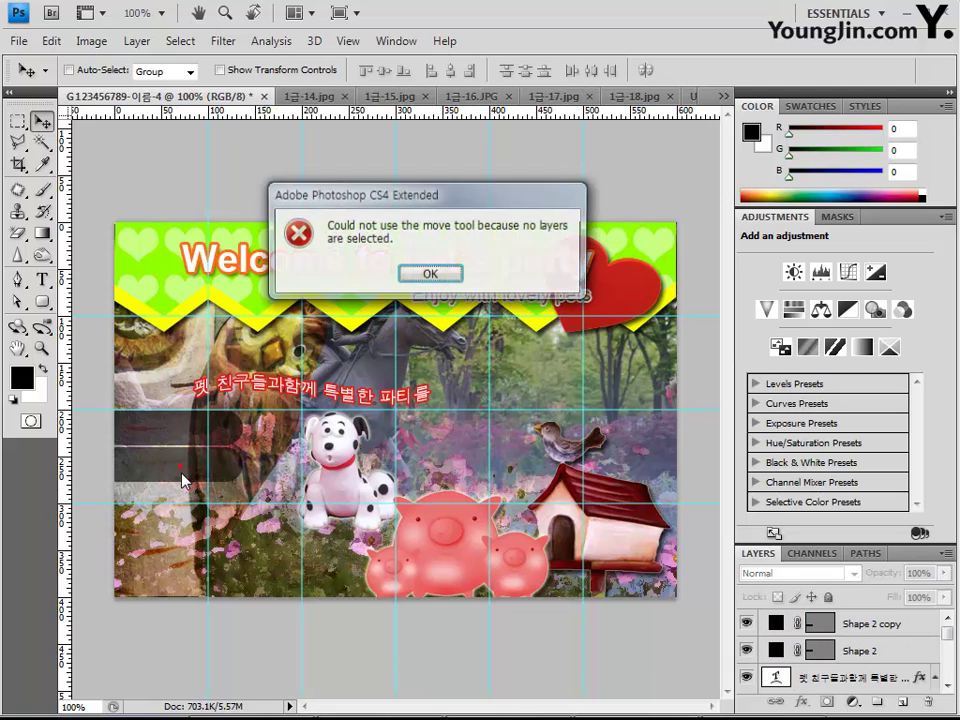
click(430, 273)
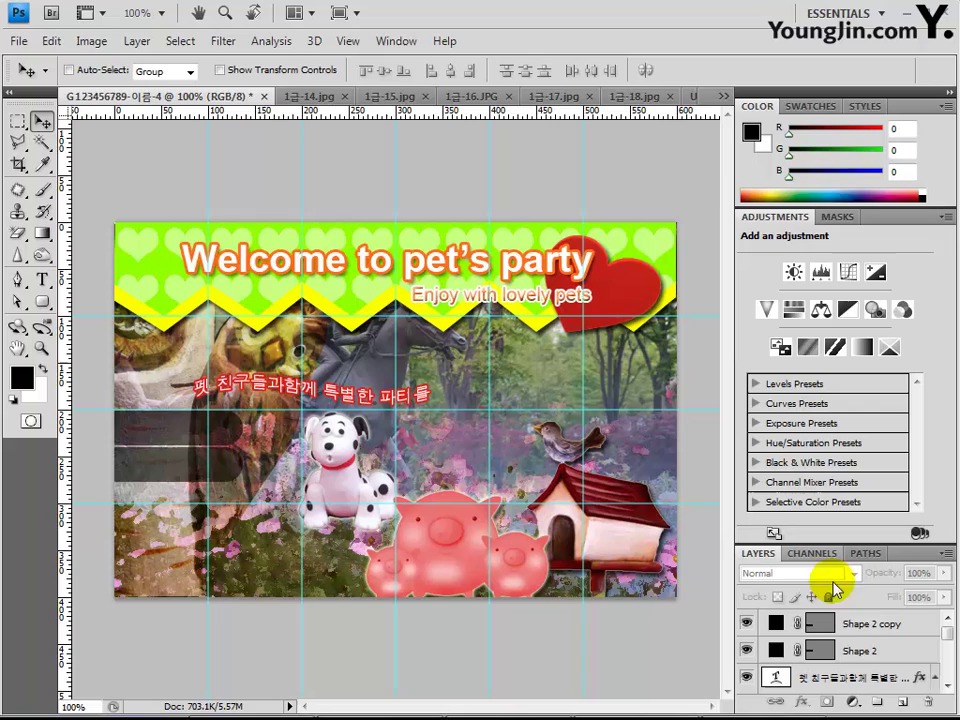
click(866, 627)
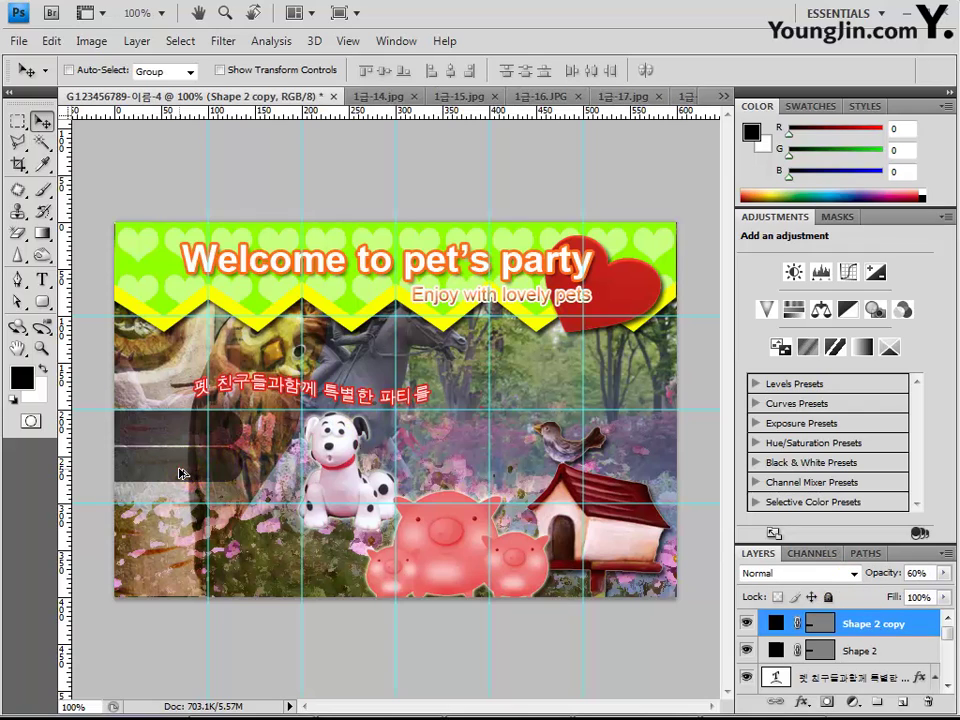
drag(181, 473, 165, 515)
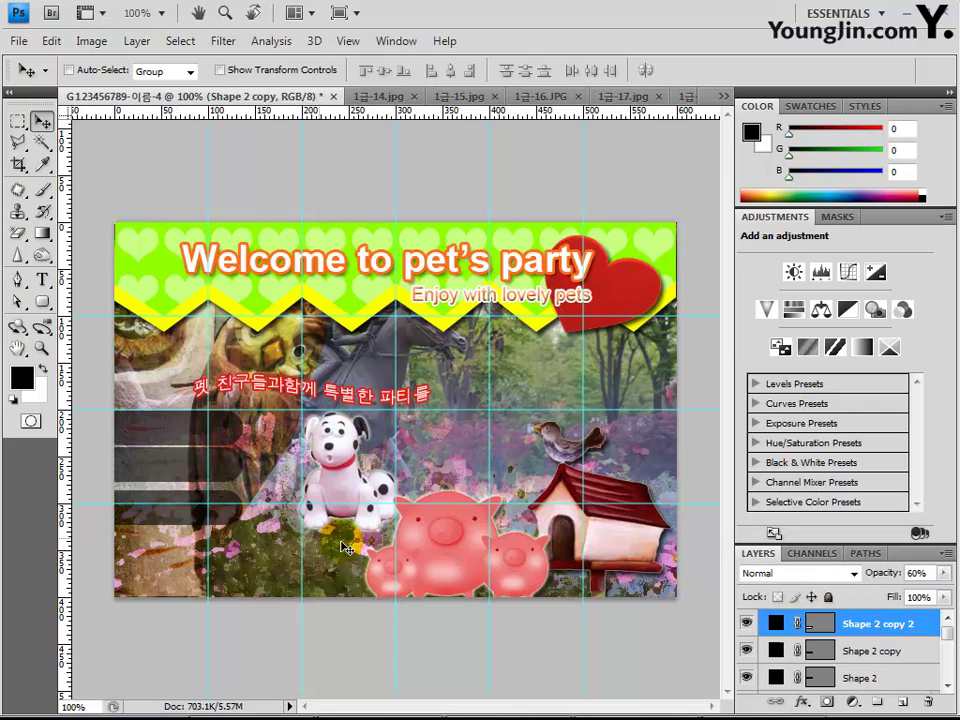
- Nudge the third bar slightly down and distribute the three Shape 2 layers evenly by their vertical centres
drag(495, 576, 497, 563)
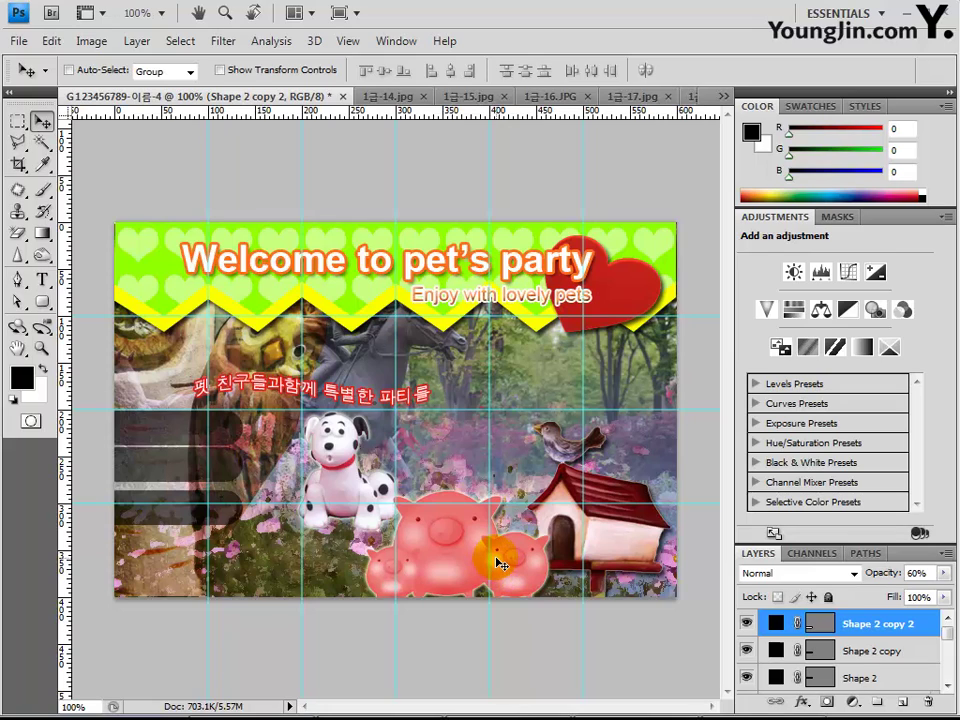
drag(500, 563, 495, 558)
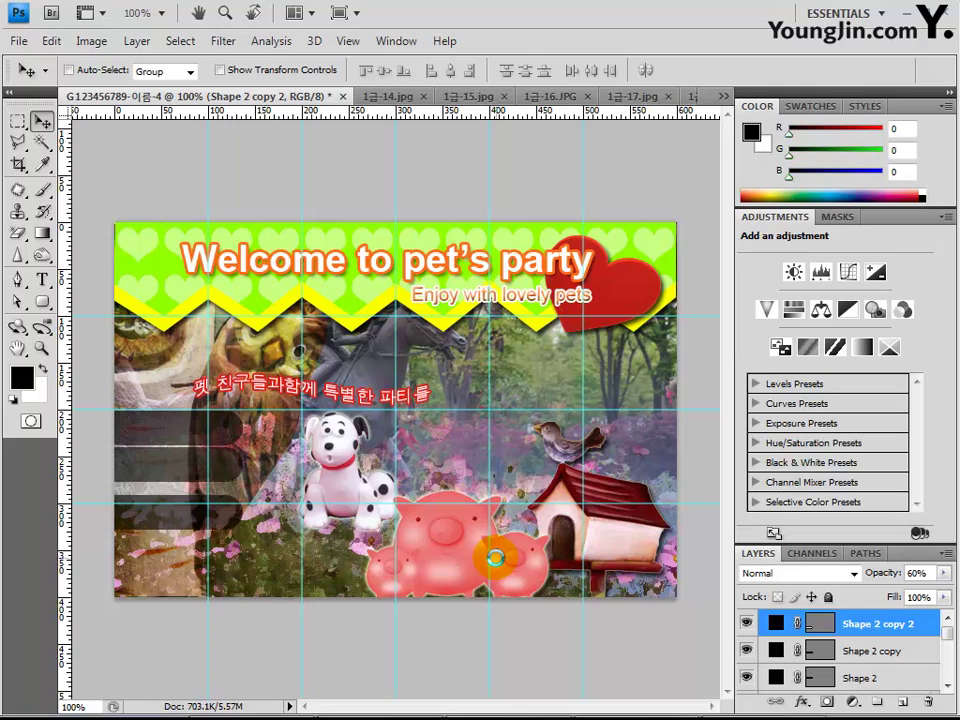
shift+click(853, 679)
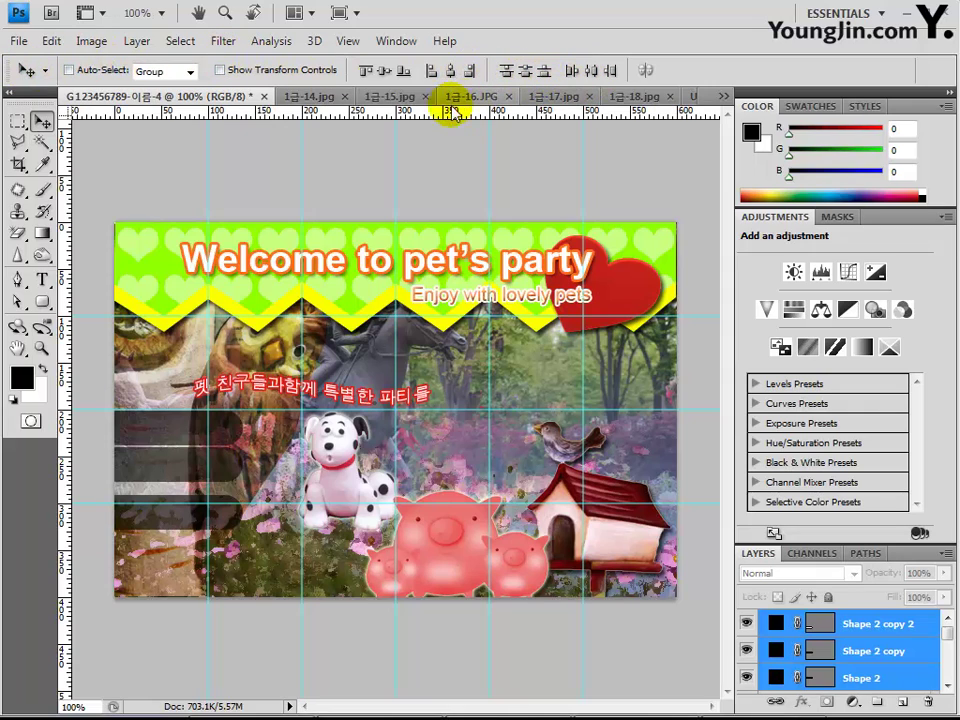
click(524, 71)
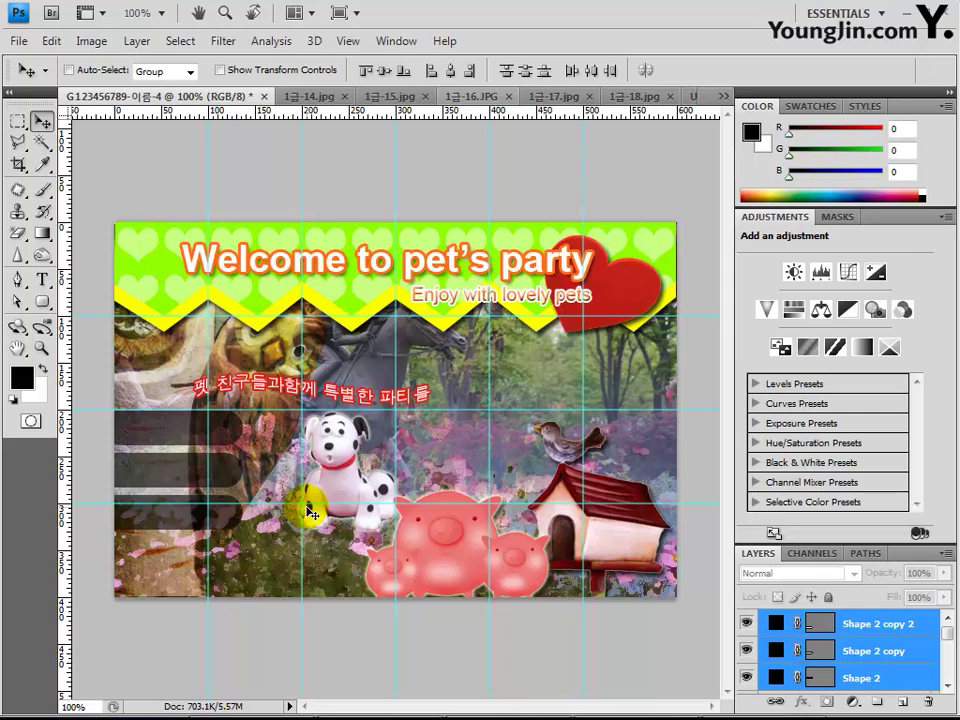
- Start a point text on the uppermost menu bar with the font 굴림 at 18 pt
click(41, 280)
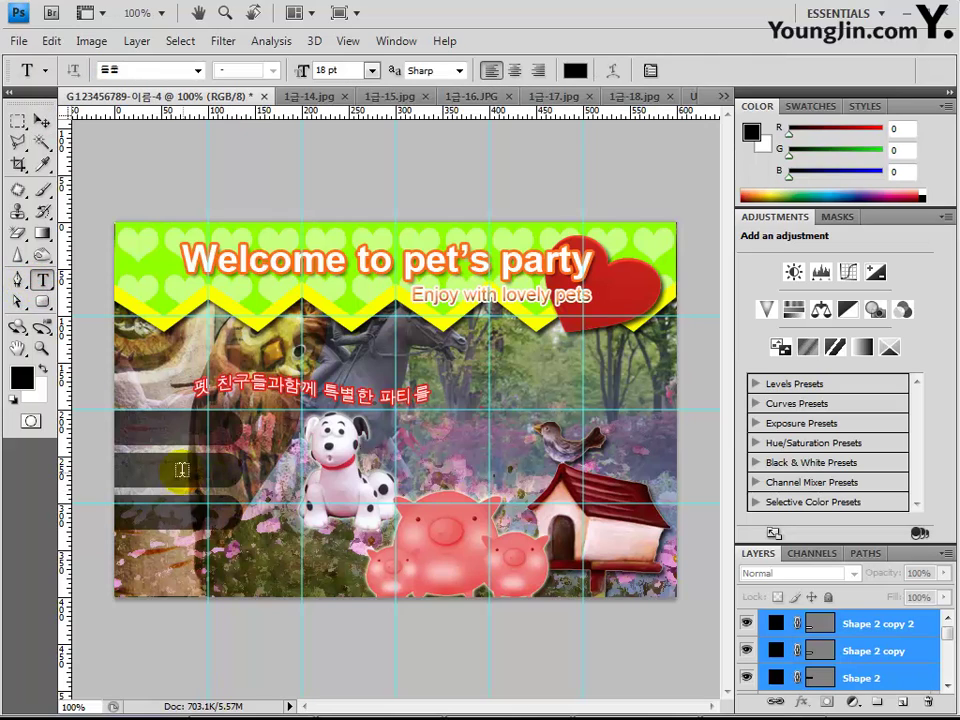
click(147, 430)
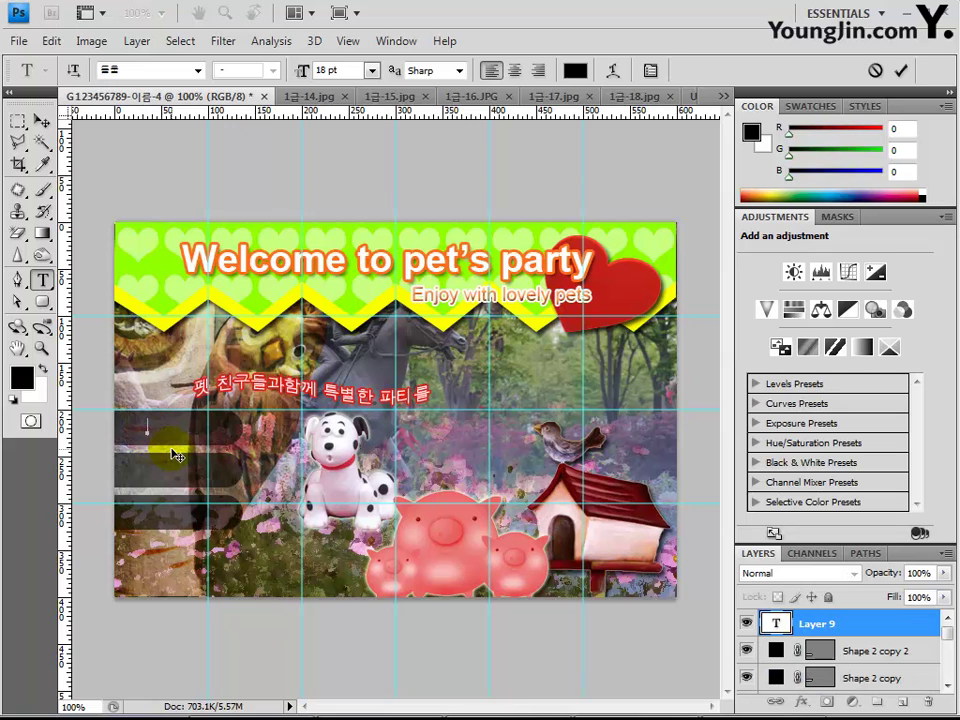
click(198, 70)
scroll(218, 160, up, 5)
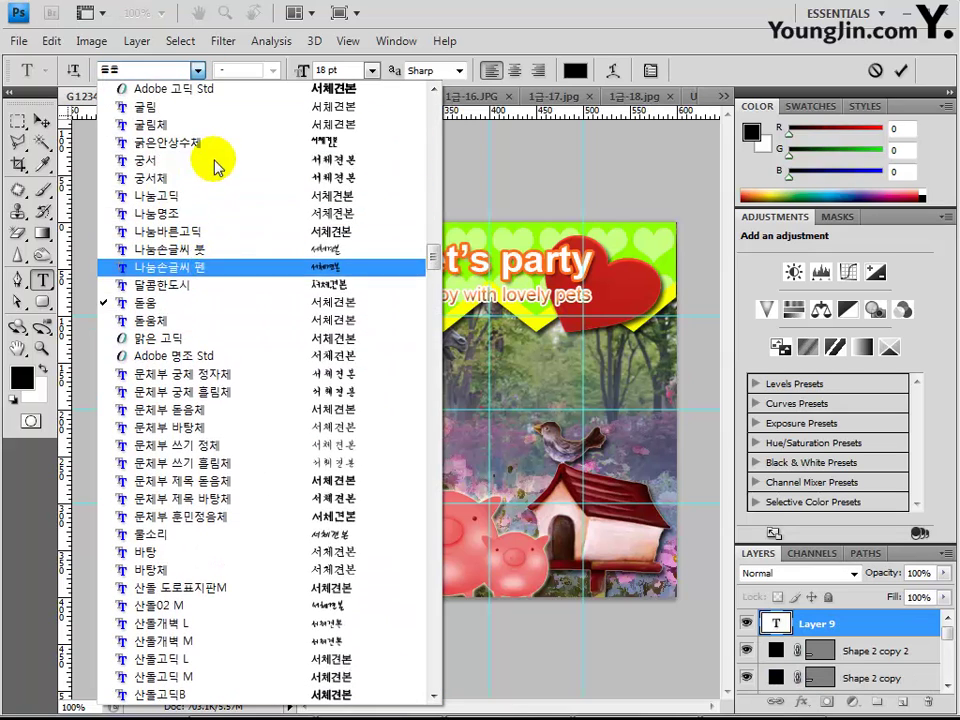
click(196, 108)
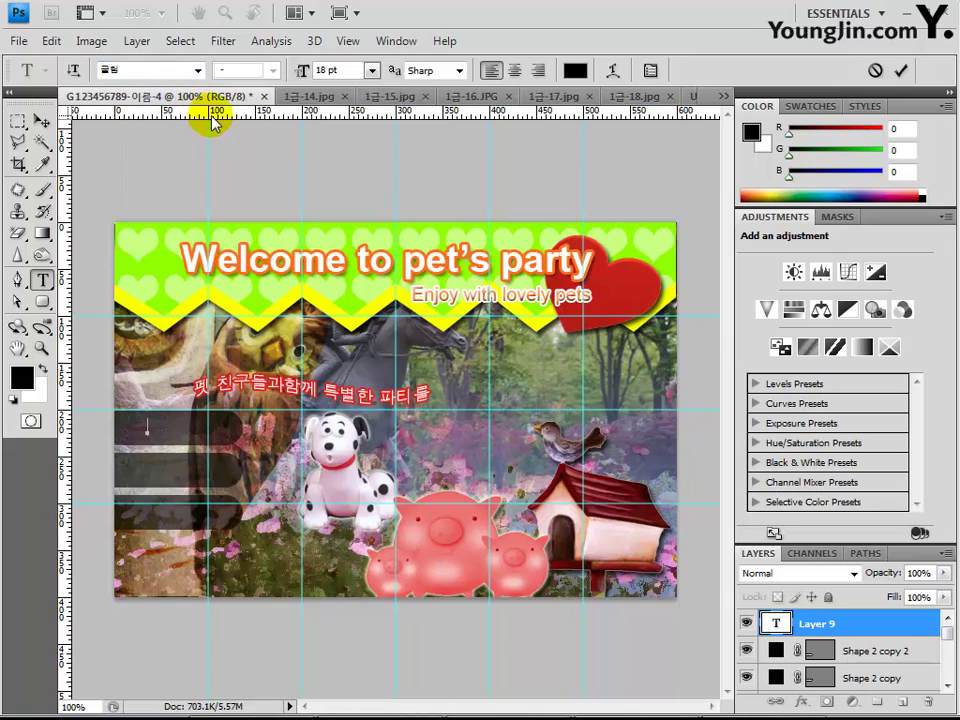
click(343, 70)
key(Return)
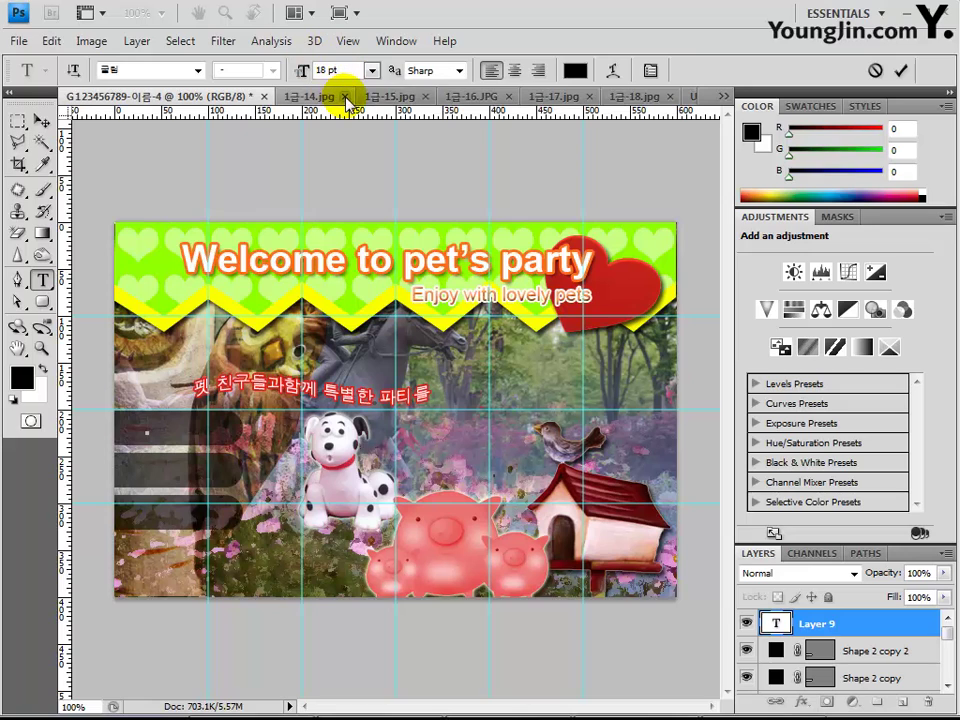
- Set the text colour to yellow, enter "인사말" on the uppermost menu bar and commit the text
click(575, 70)
double_click(669, 467)
text(f)
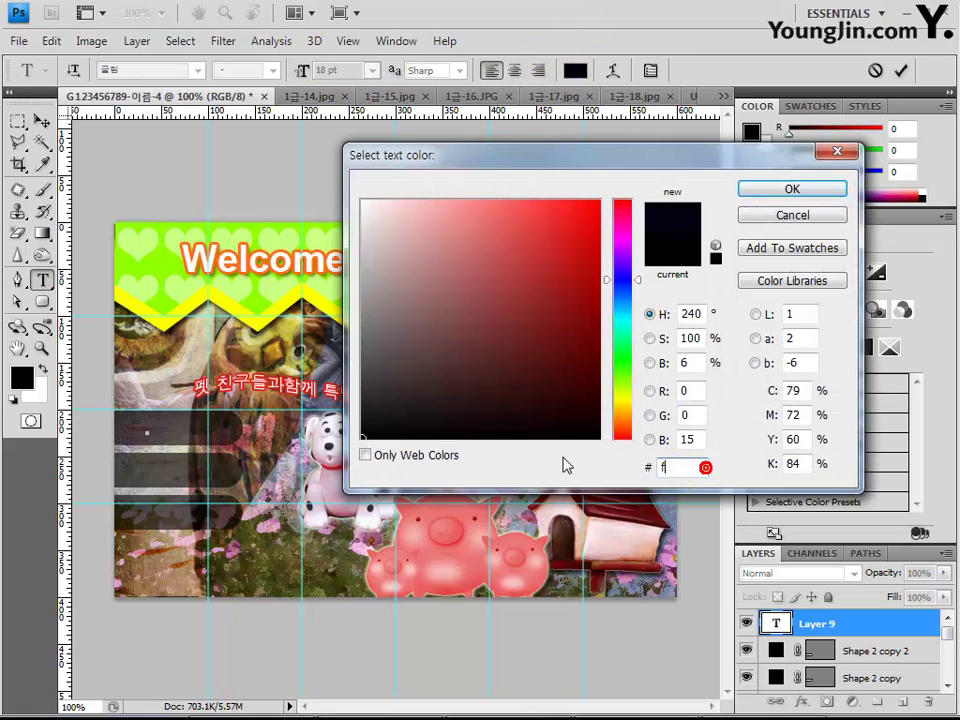
text(fff00)
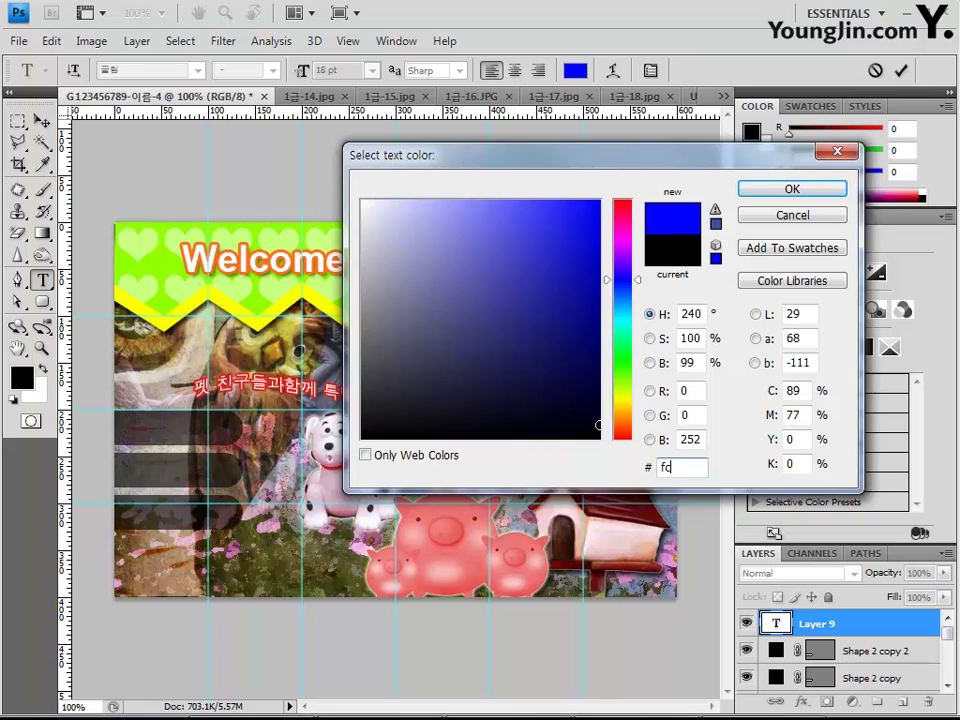
key(Return)
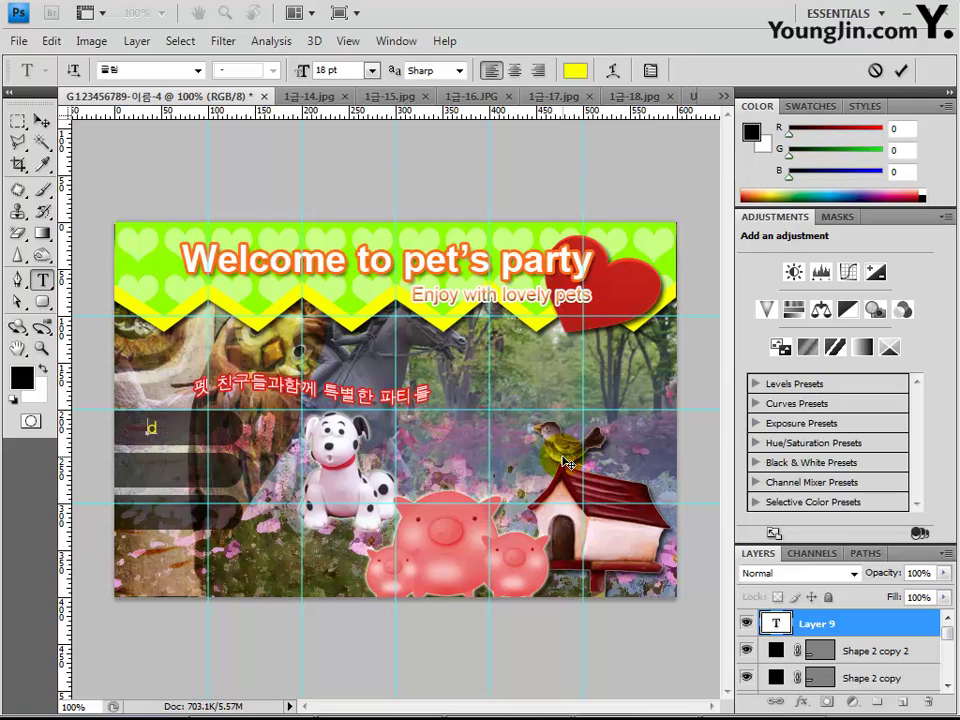
text(인사말)
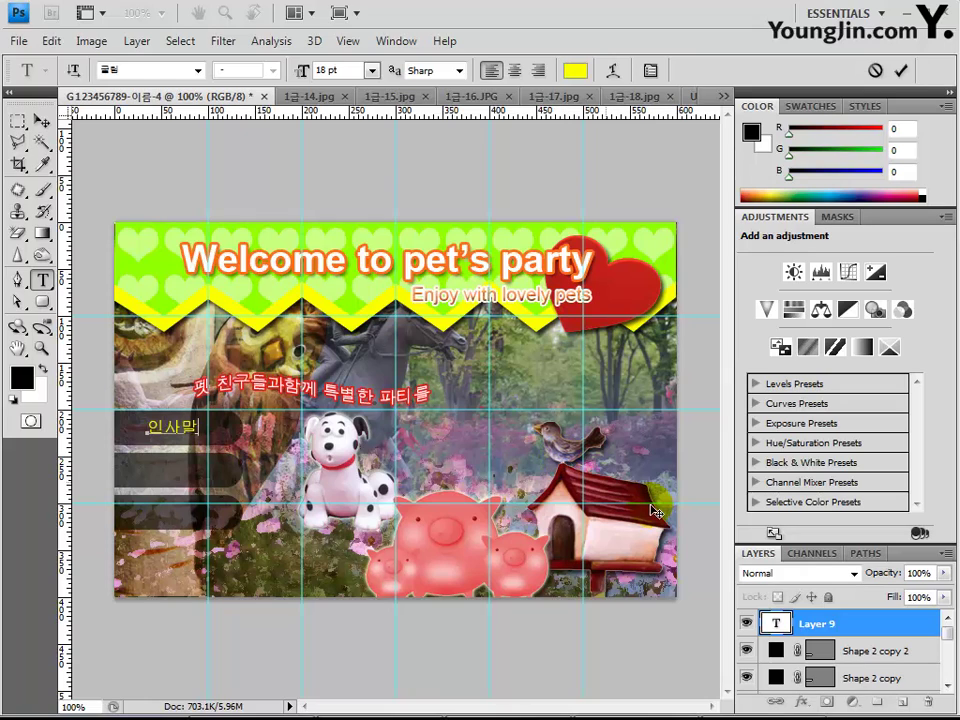
click(808, 620)
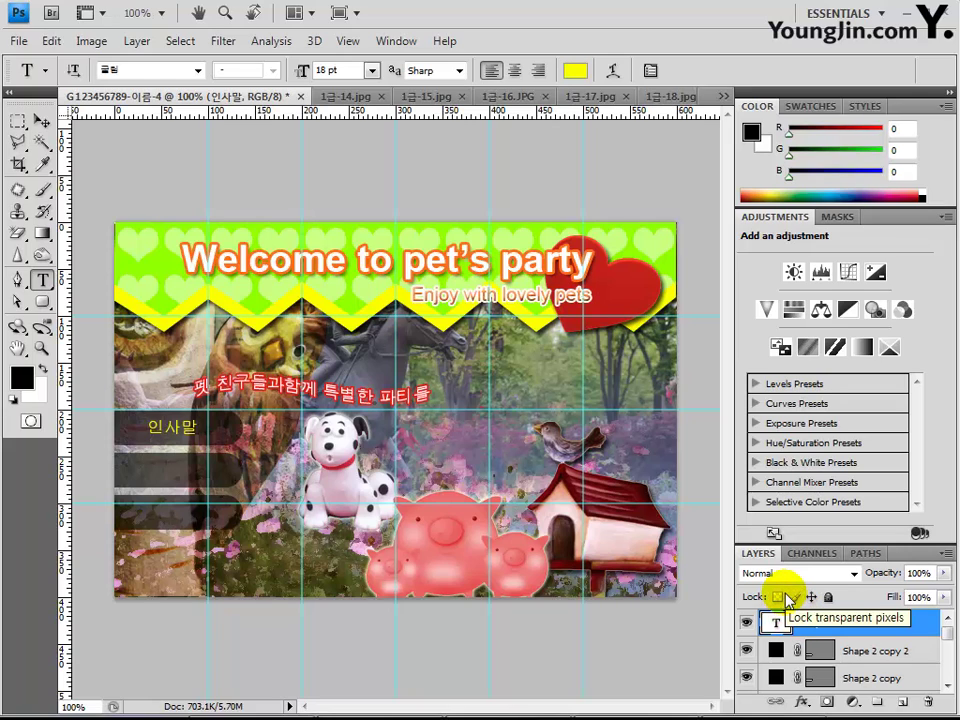
- Add a drop shadow to the 인사말 text layer with 75% opacity, 120° angle, 5 px distance and 5 px size
click(799, 703)
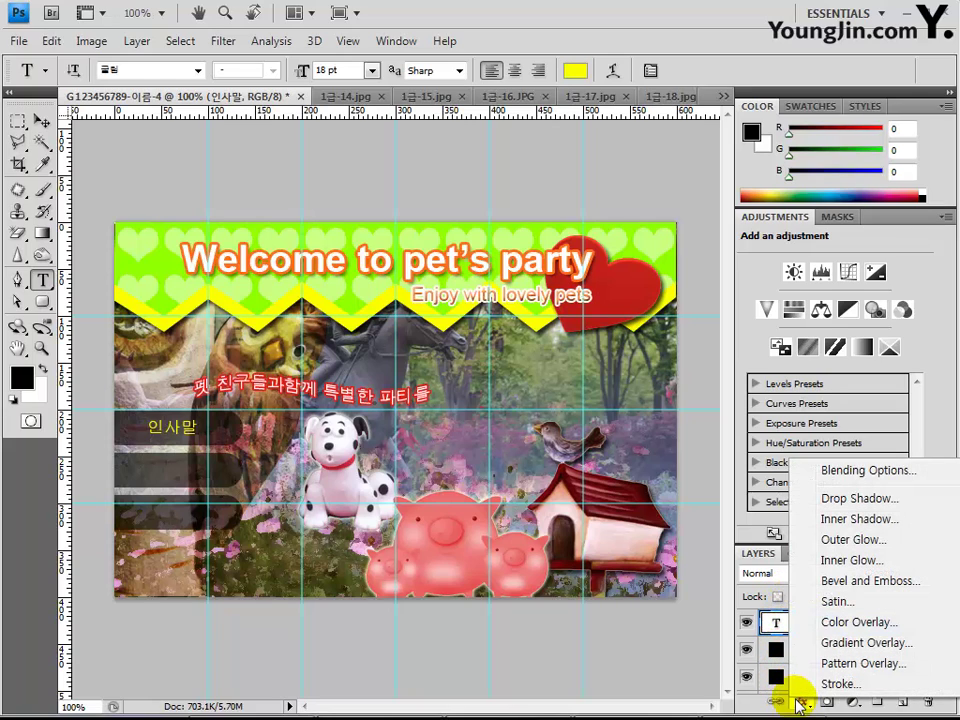
click(835, 498)
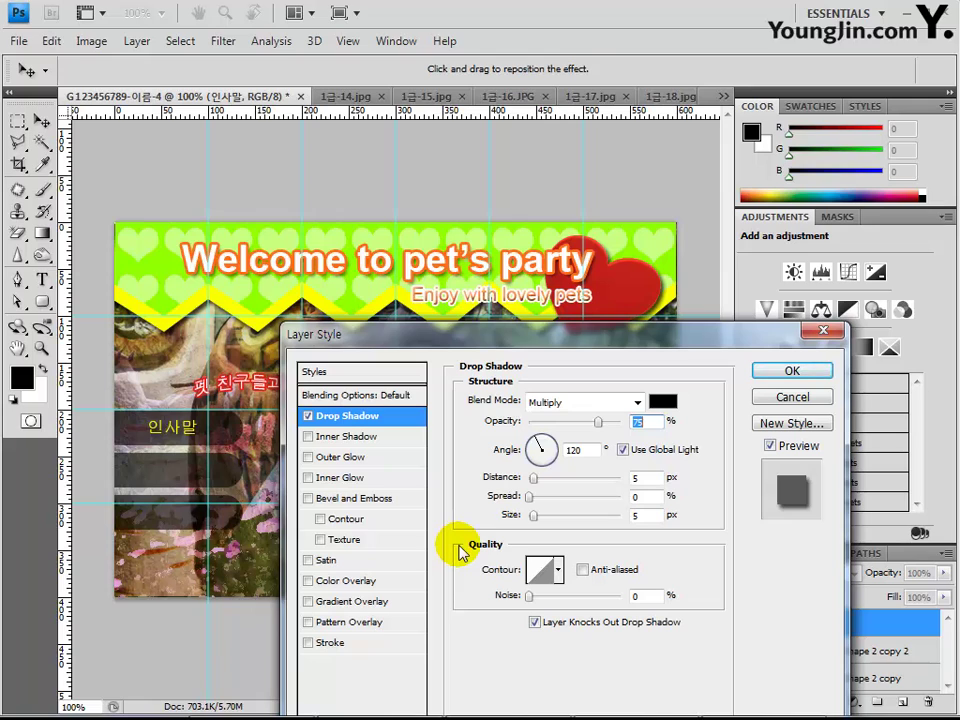
key(Return)
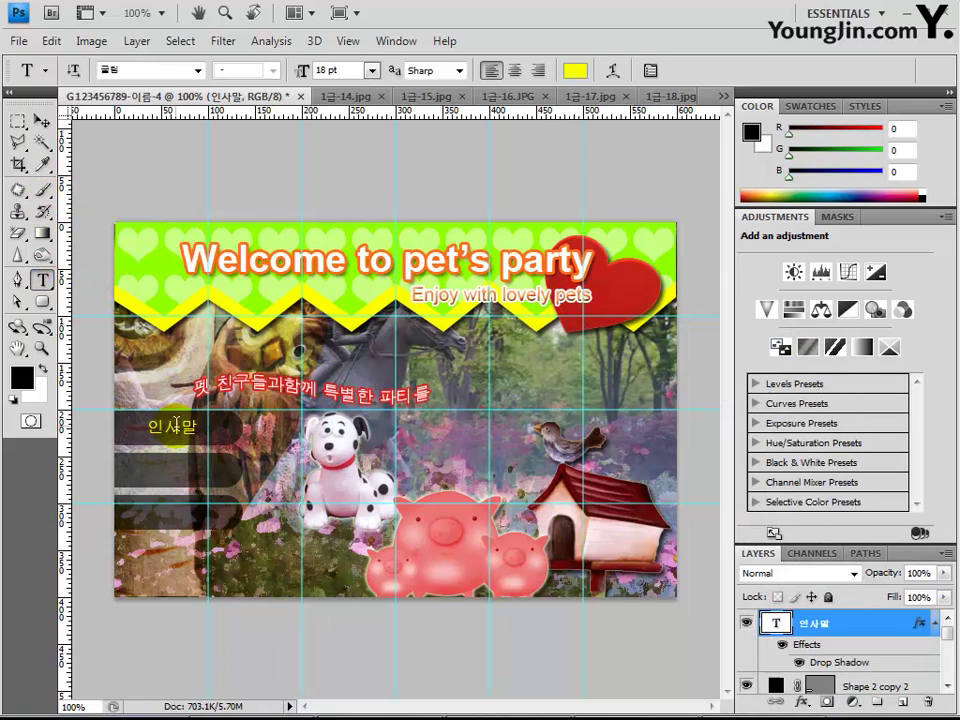
- Duplicate the 인사말 label onto the two lower menu bars and replace the middle copy's text with "모임일시"
click(42, 122)
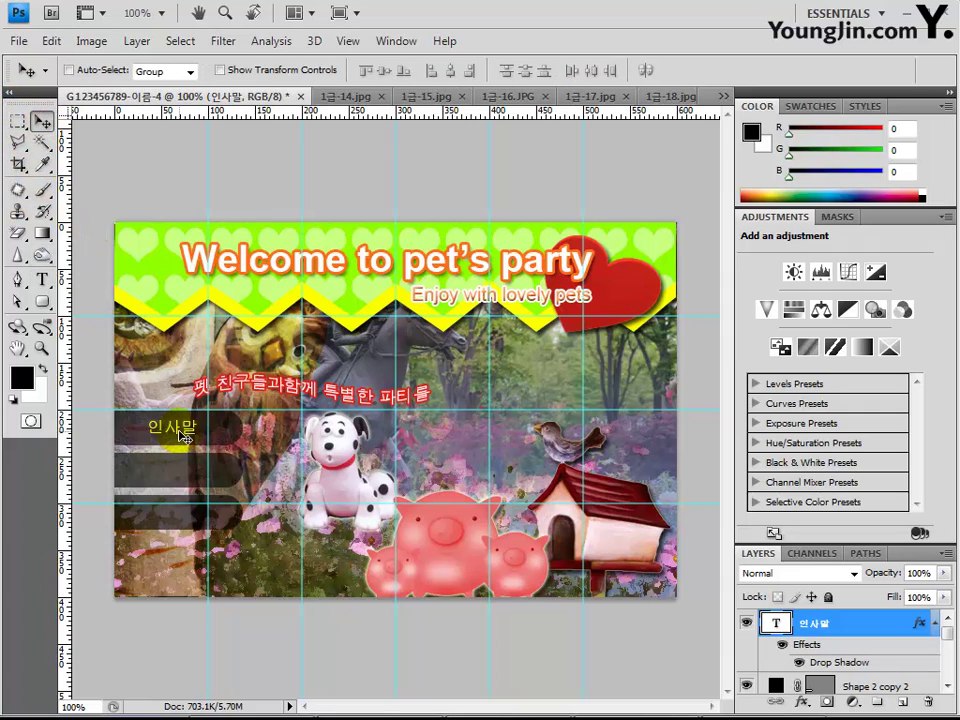
drag(177, 434, 172, 517)
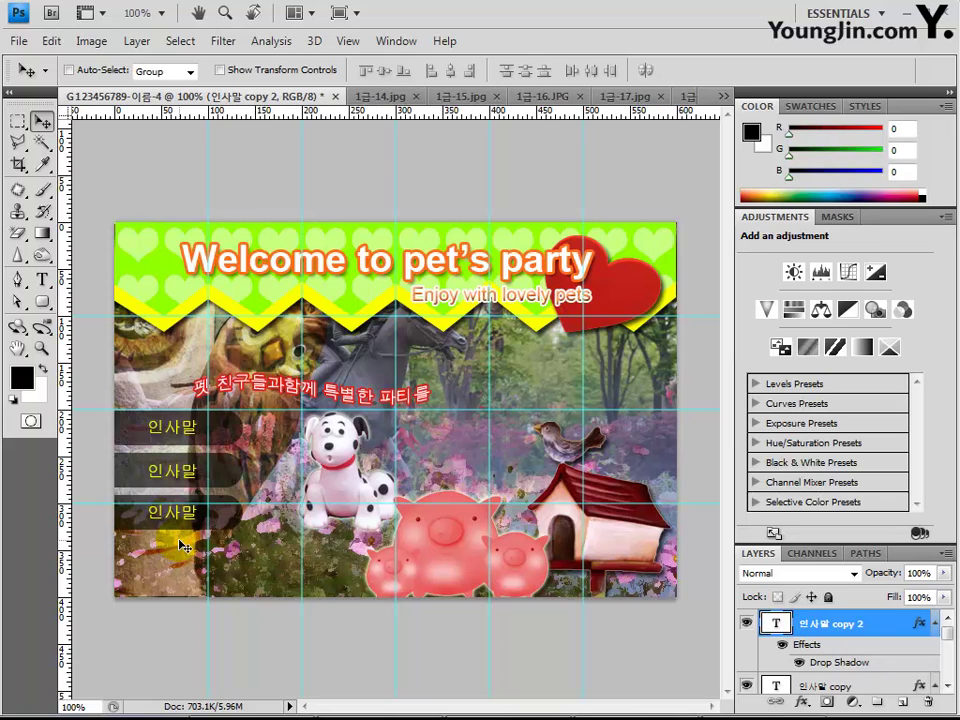
click(42, 279)
double_click(172, 472)
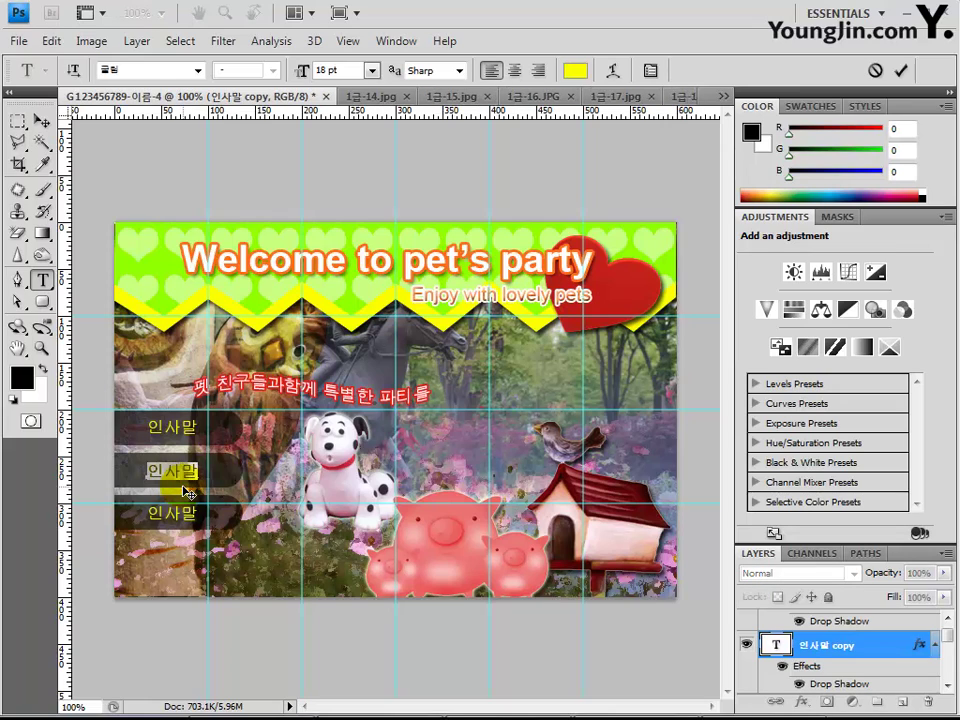
text(모)
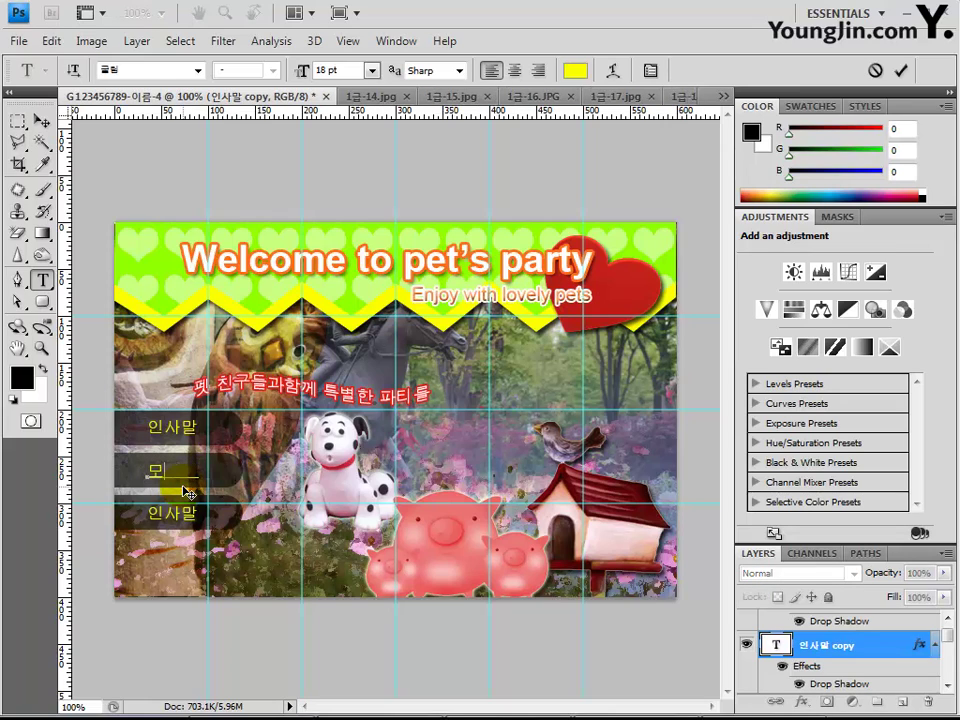
text(임일시)
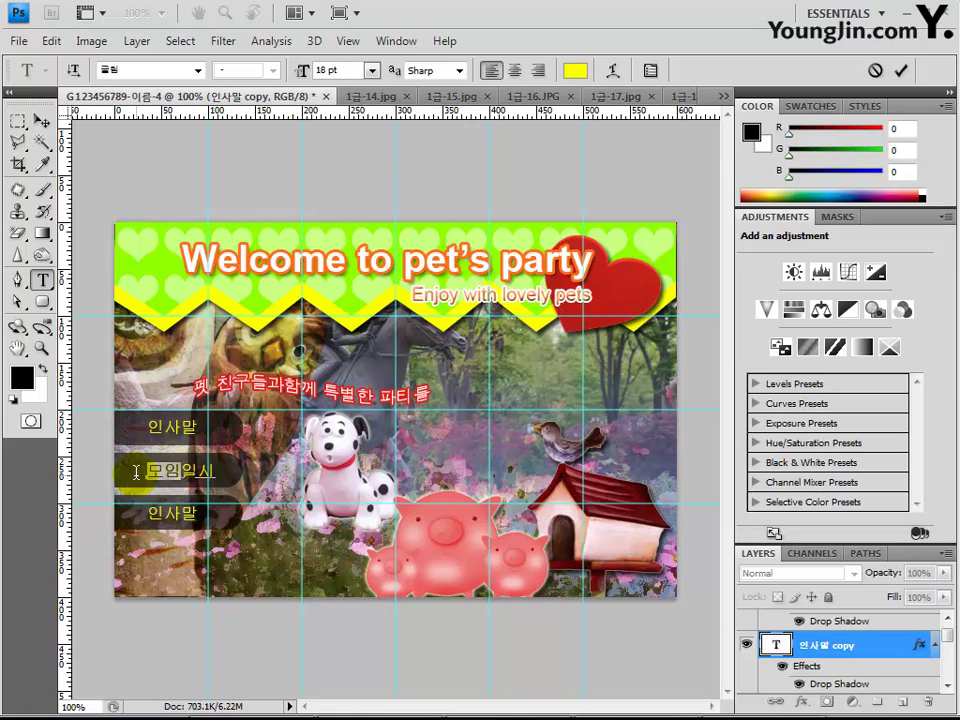
- Shorten the middle menu label to "일시" and replace the lowest label's text with "준비물"
key(BackSpace)
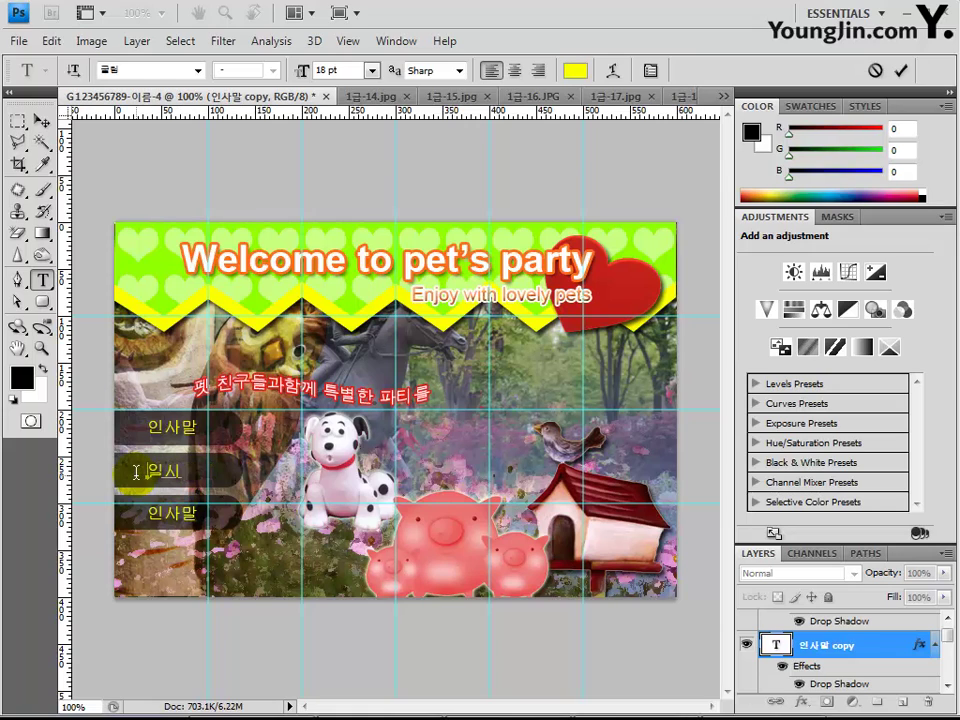
click(621, 610)
click(200, 516)
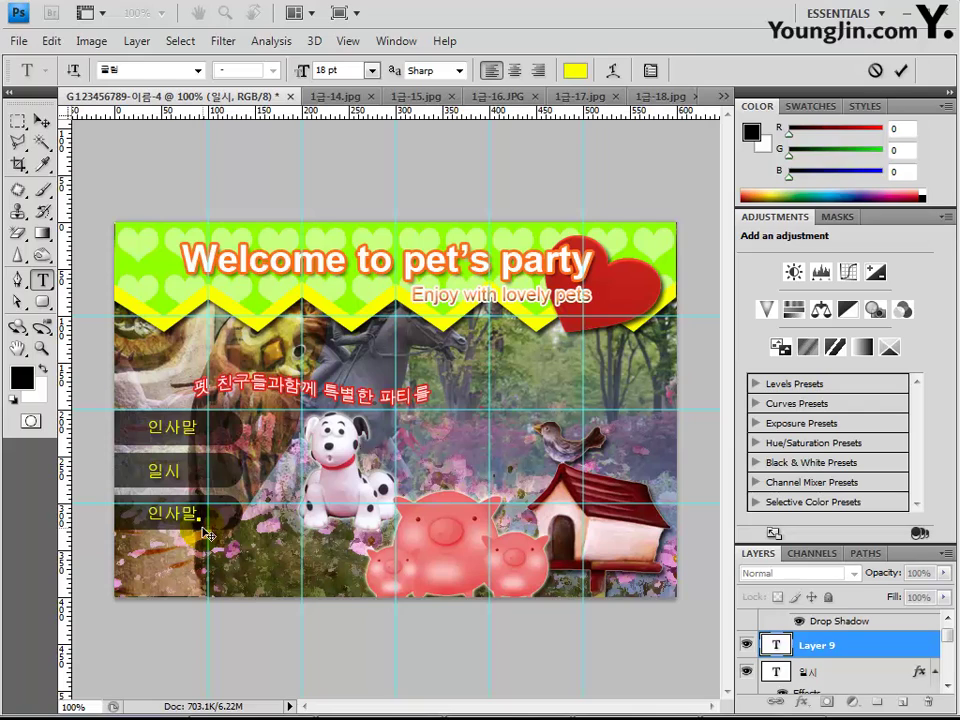
click(178, 516)
click(176, 515)
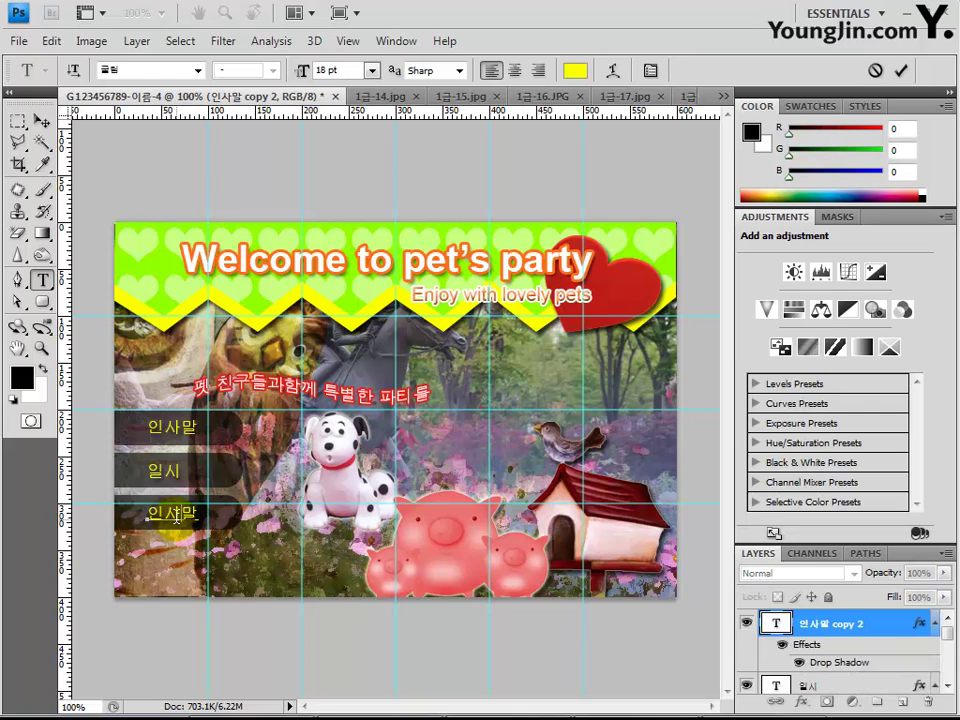
double_click(176, 515)
text(준비물)
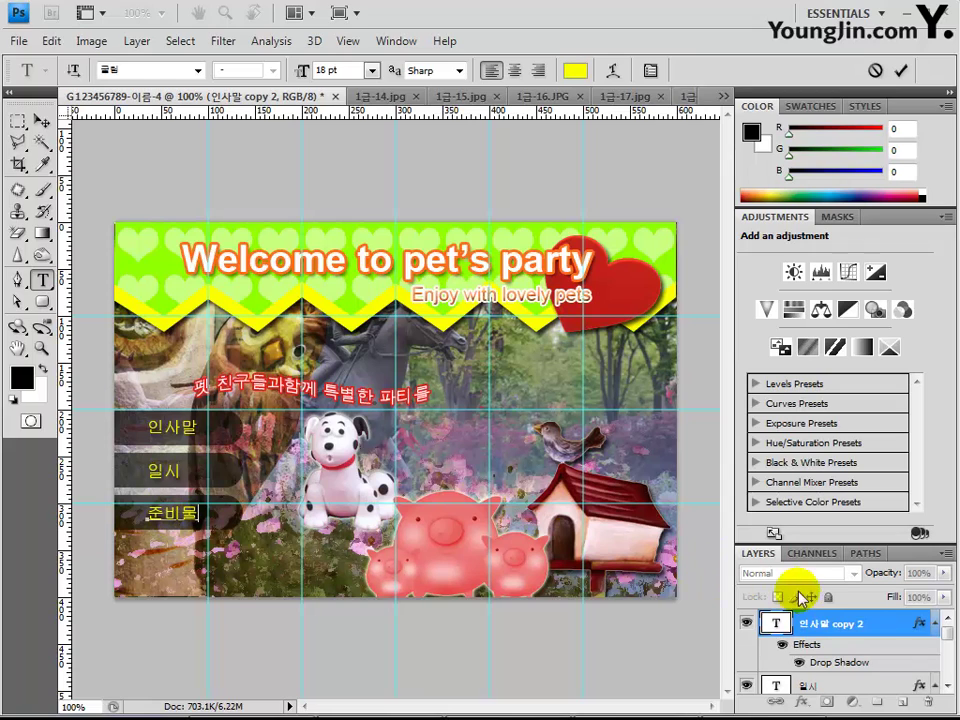
click(840, 626)
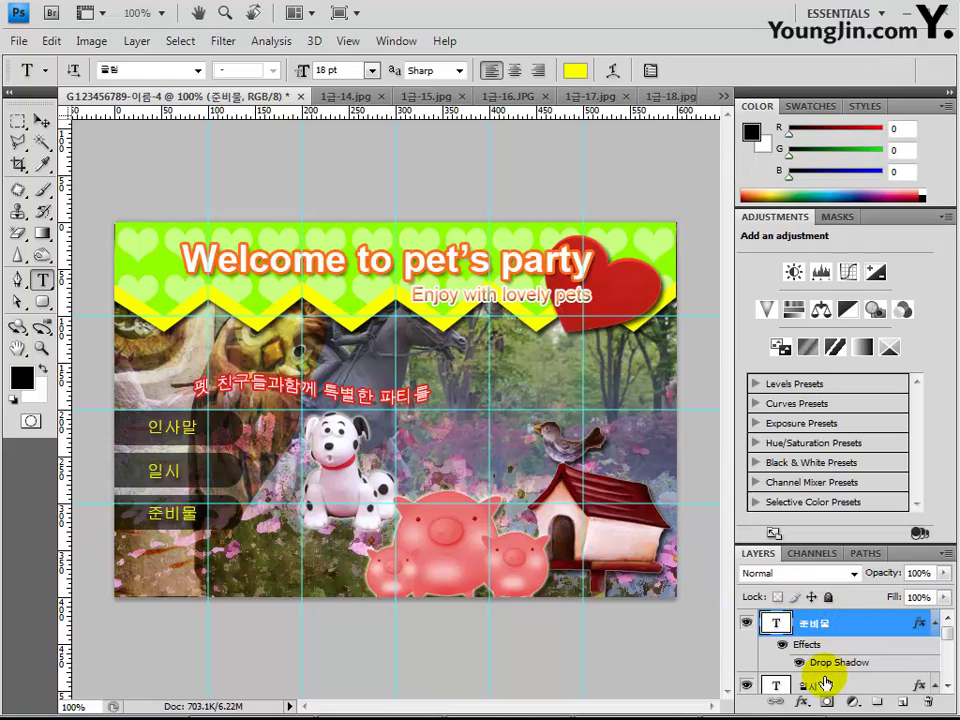
- Nudge the 일시 text layer slightly to the right to centre it on the middle menu bar
click(821, 687)
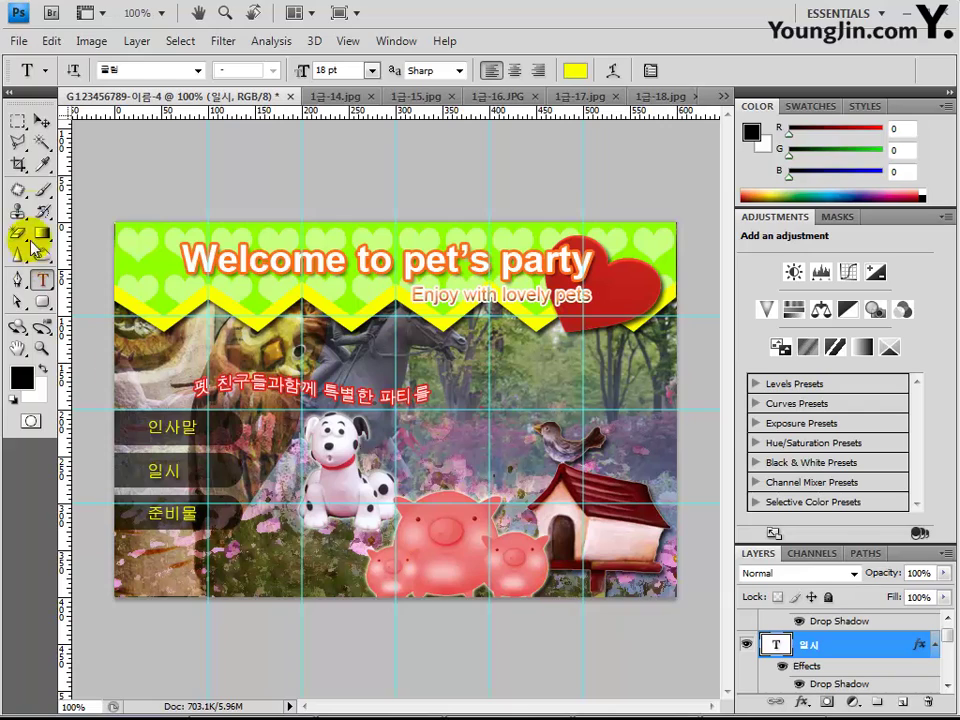
click(42, 121)
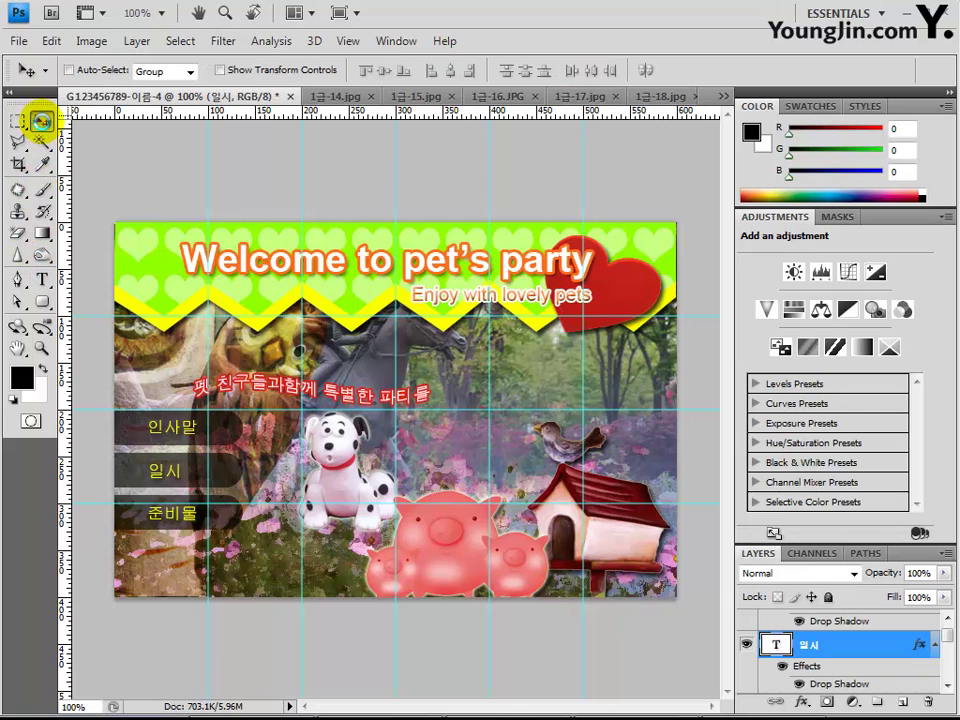
key(Right)
key(Right)
key(Right)
key(Right)
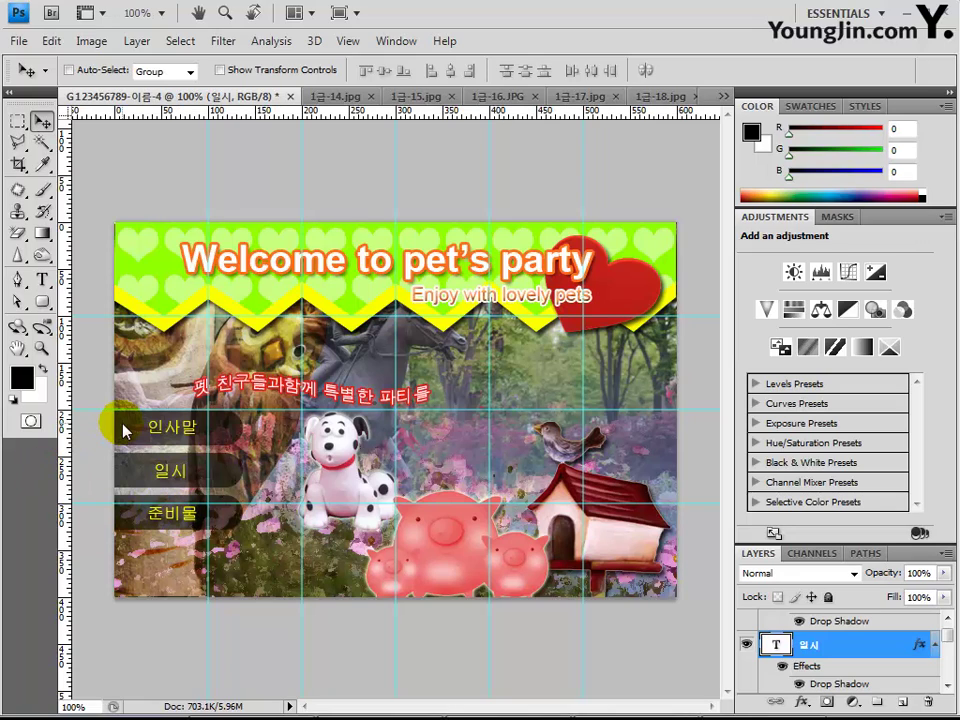
- Set the Custom Shape tool to the Cat Print paw shape
click(42, 301)
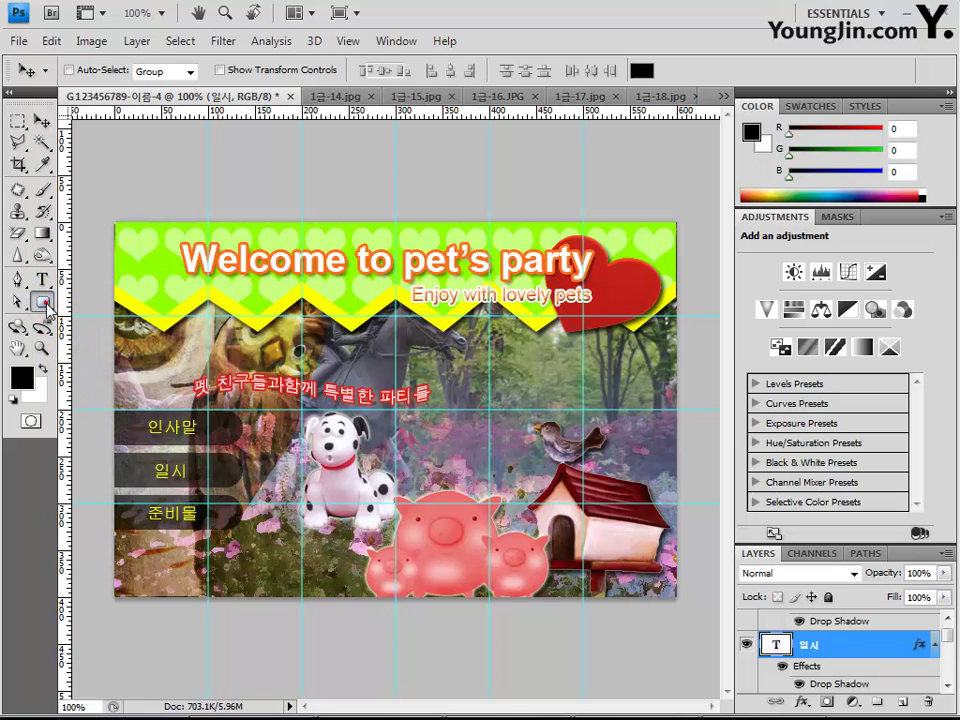
click(116, 388)
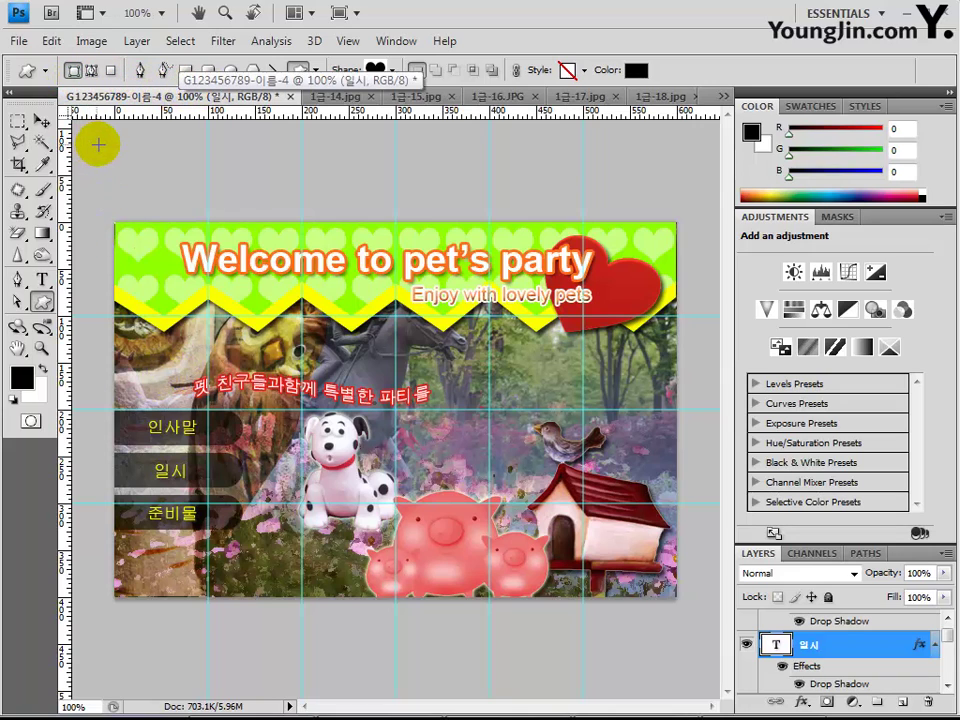
click(392, 70)
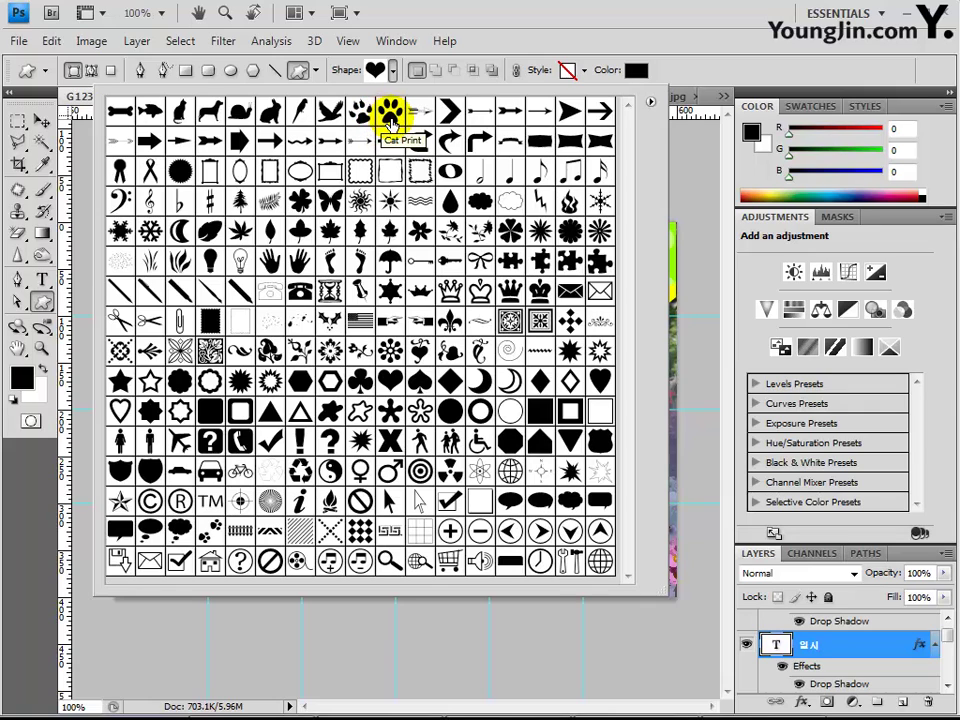
double_click(391, 118)
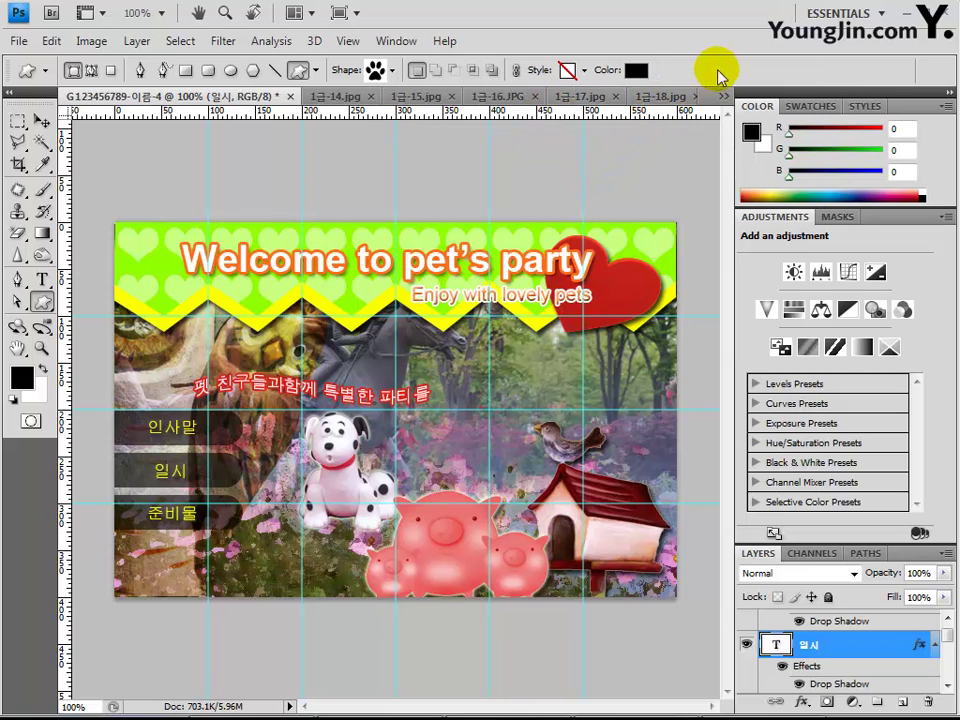
- Set the shape colour to #fcff00 and draw a paw print about 50 px wide above the large pig
click(636, 70)
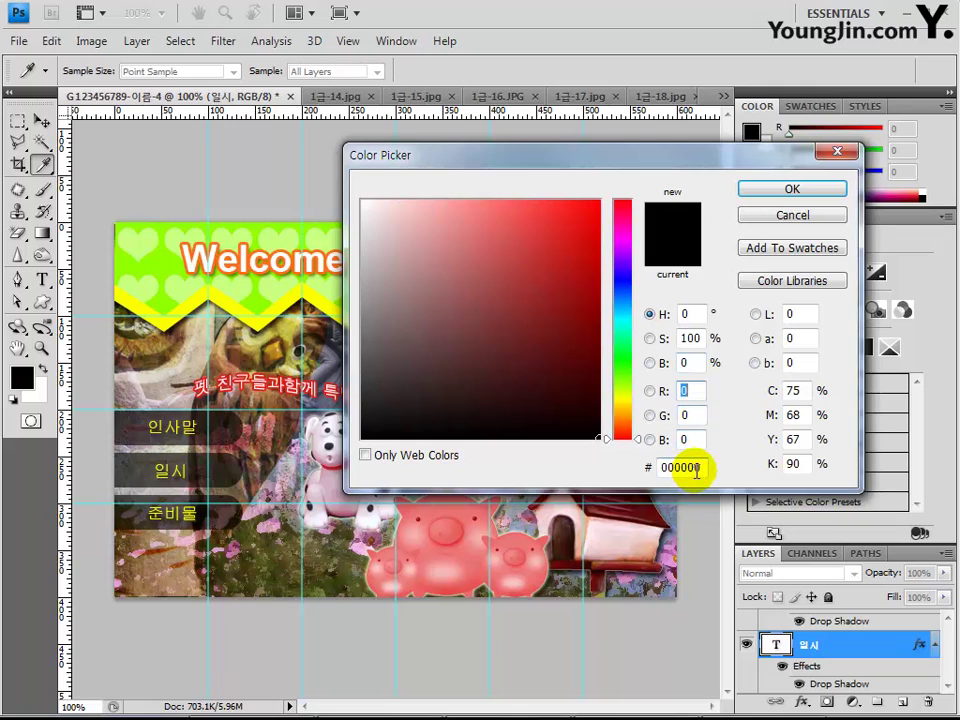
click(699, 466)
text(e)
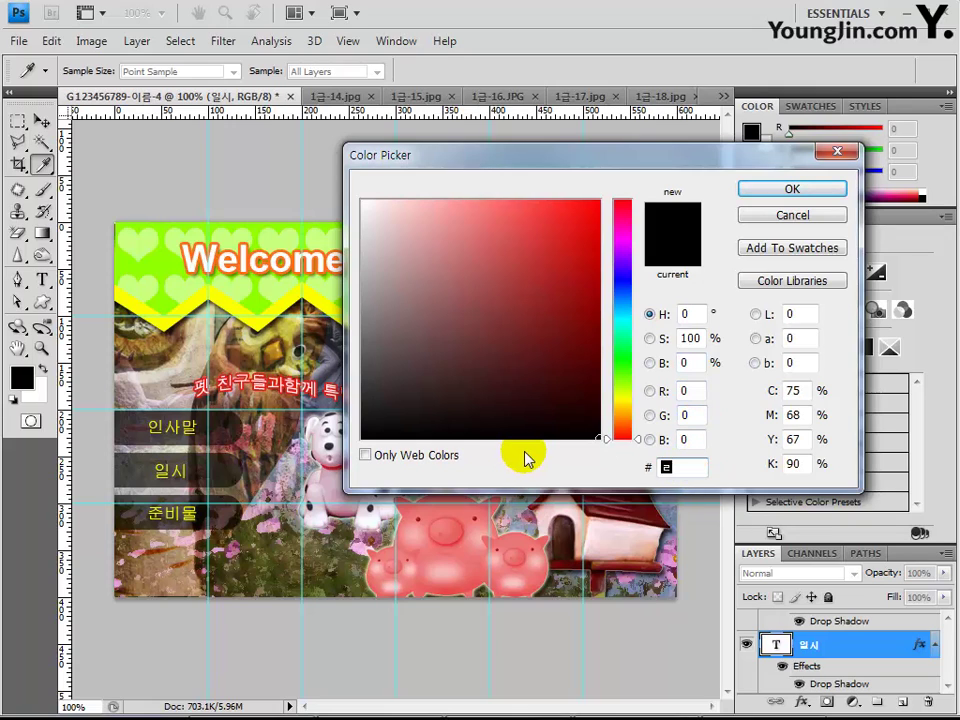
text(fcff00)
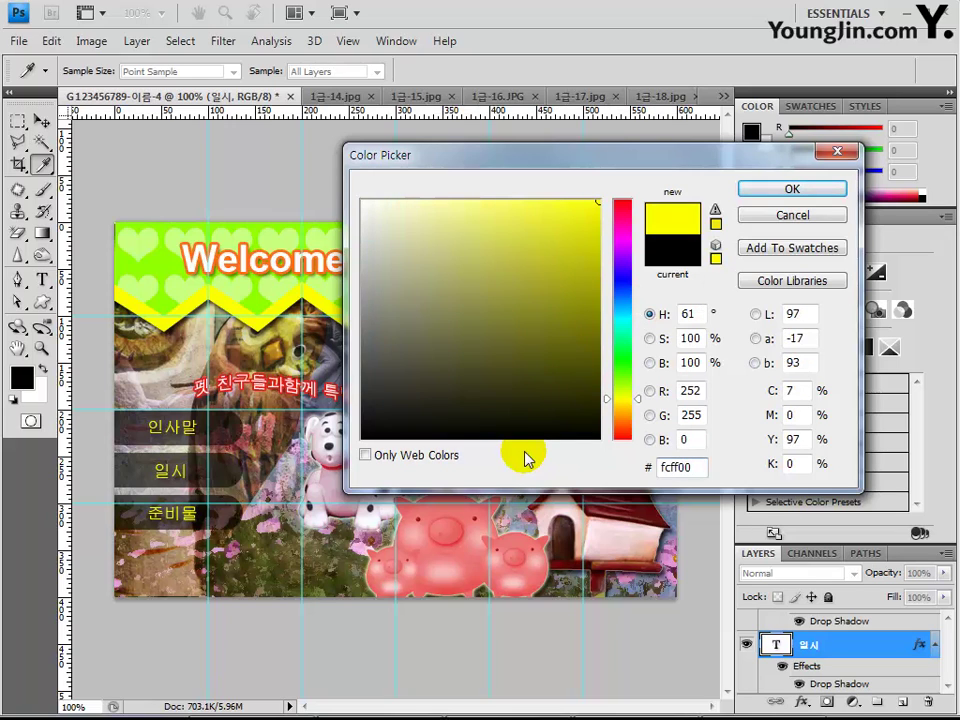
key(Return)
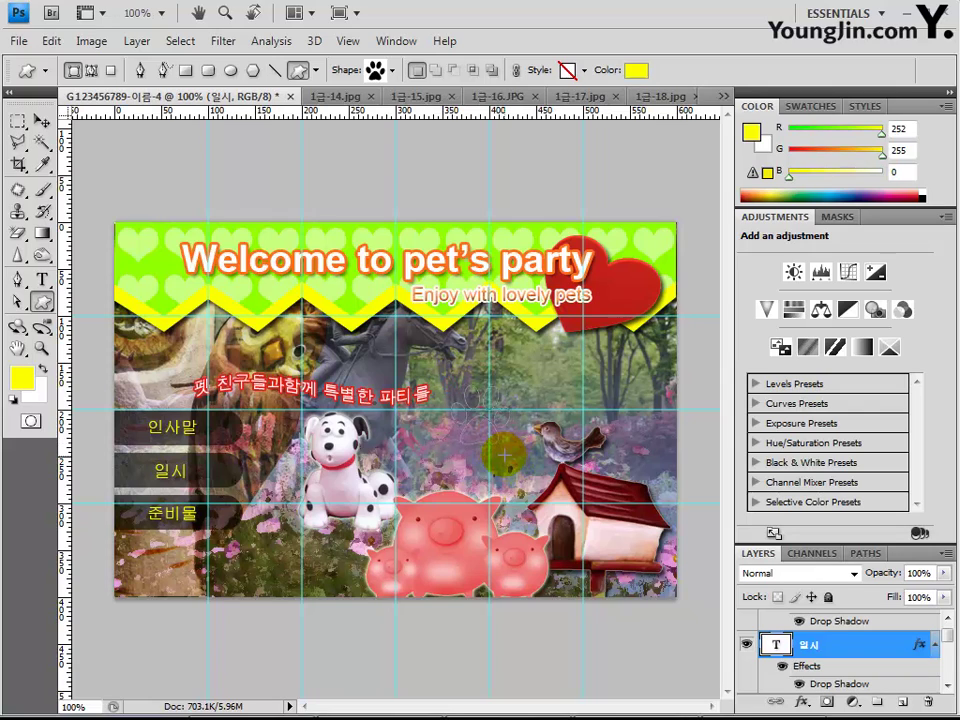
drag(501, 452, 452, 388)
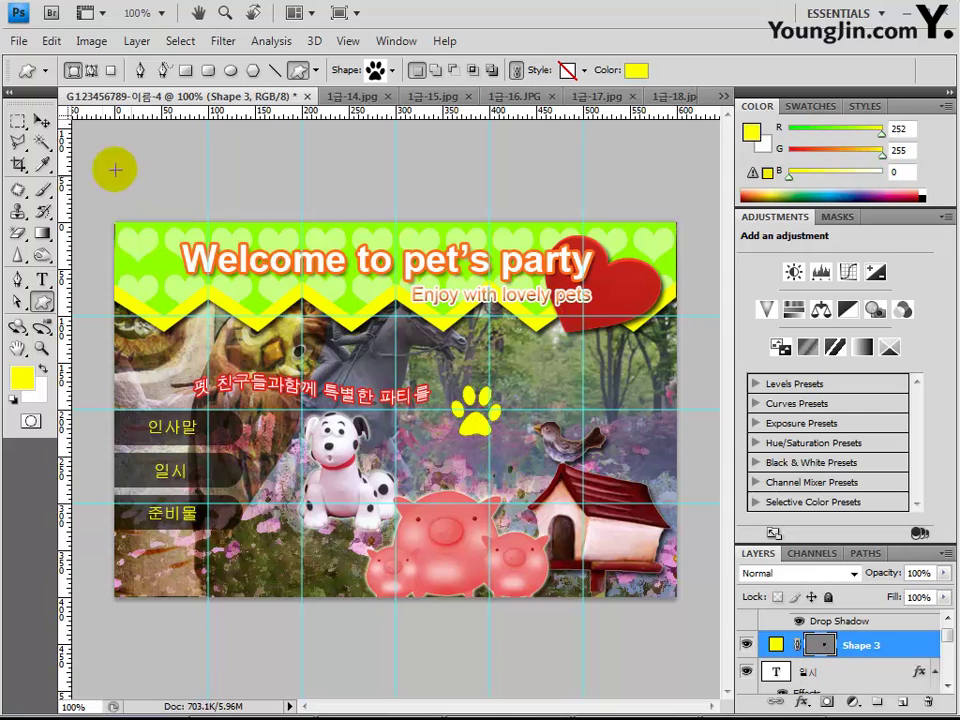
- Move the yellow paw print slightly up and right and rotate it about 11.5° clockwise
click(41, 121)
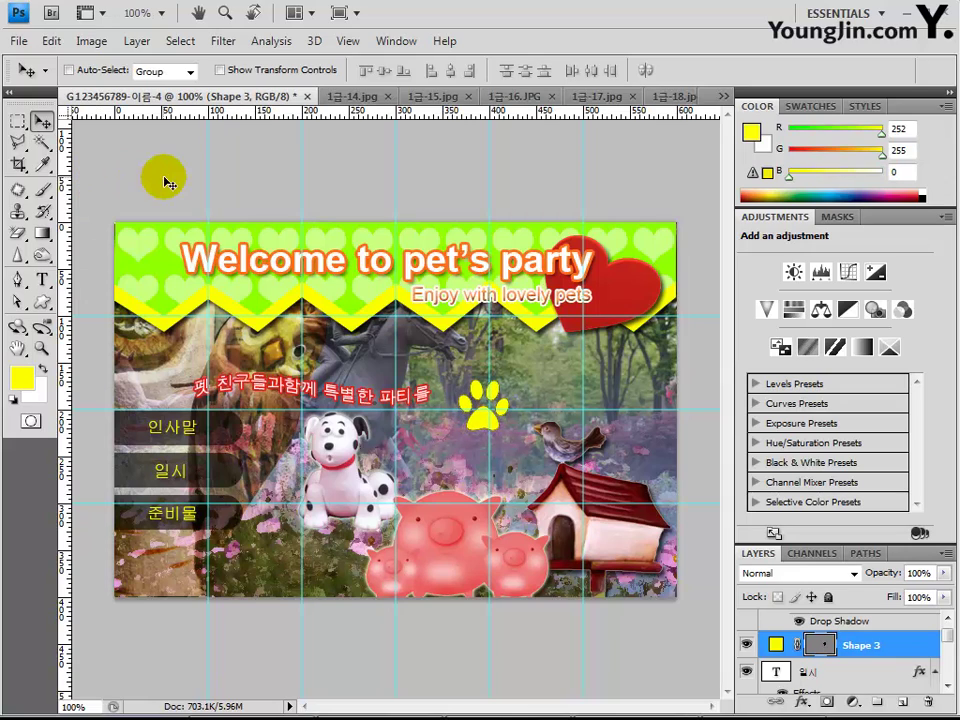
key(ctrl+t)
drag(548, 417, 548, 430)
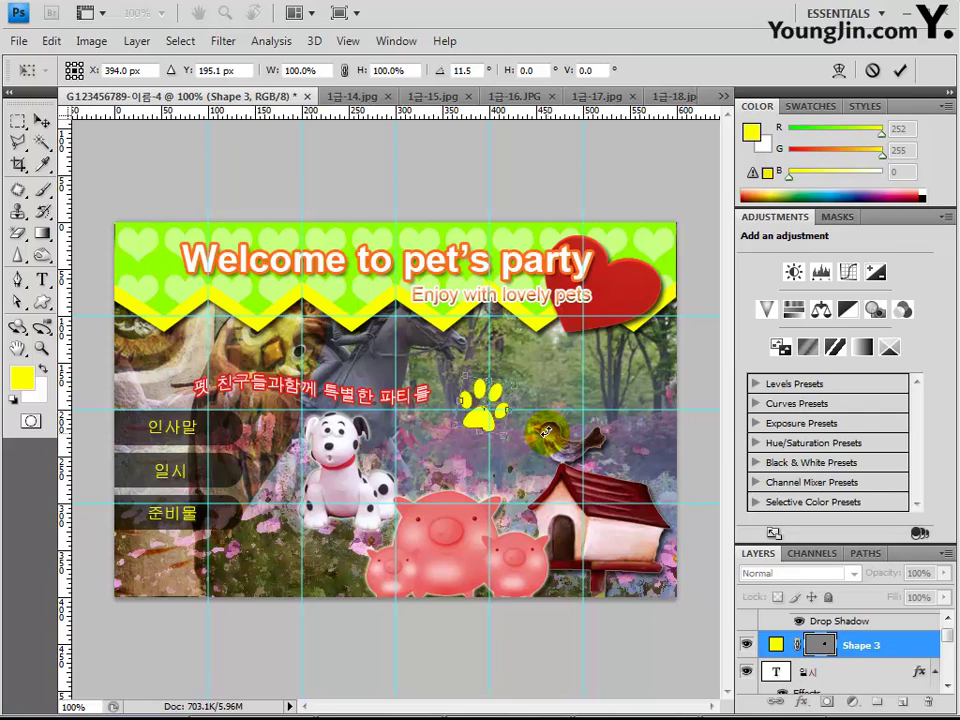
key(Return)
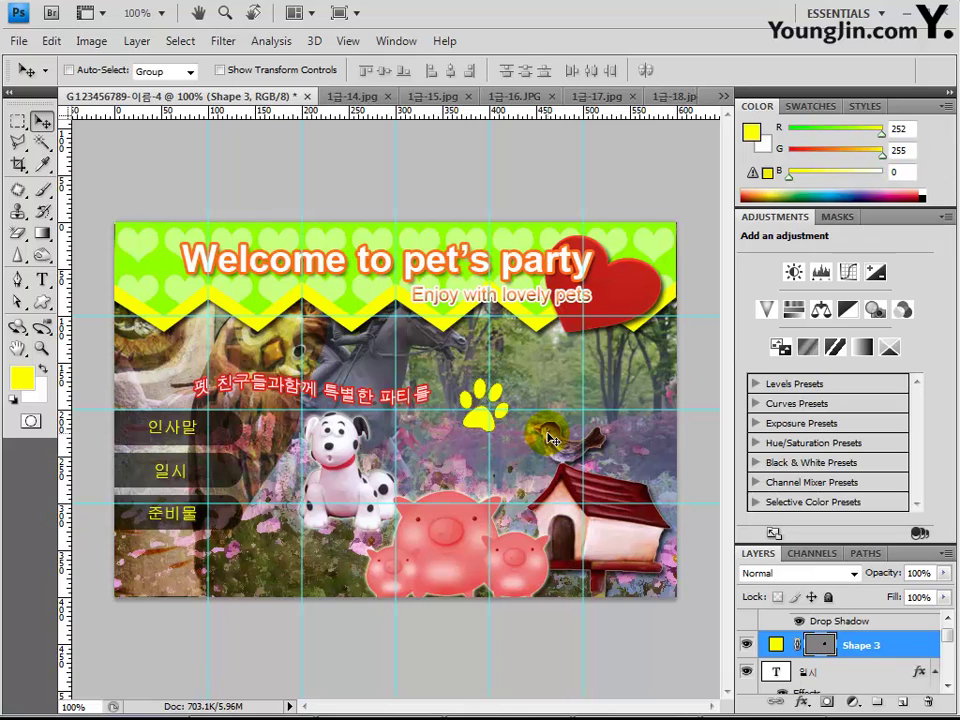
- Add an inner shadow to the yellow paw print with 75% opacity, 120° angle, 5 px distance and 5 px size
click(803, 702)
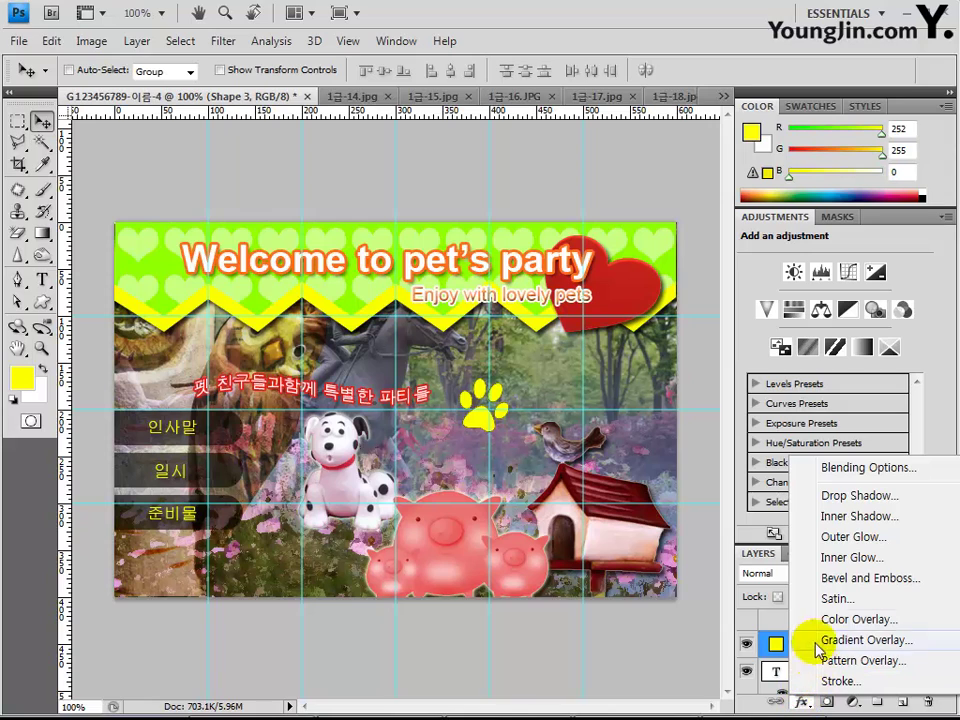
click(838, 516)
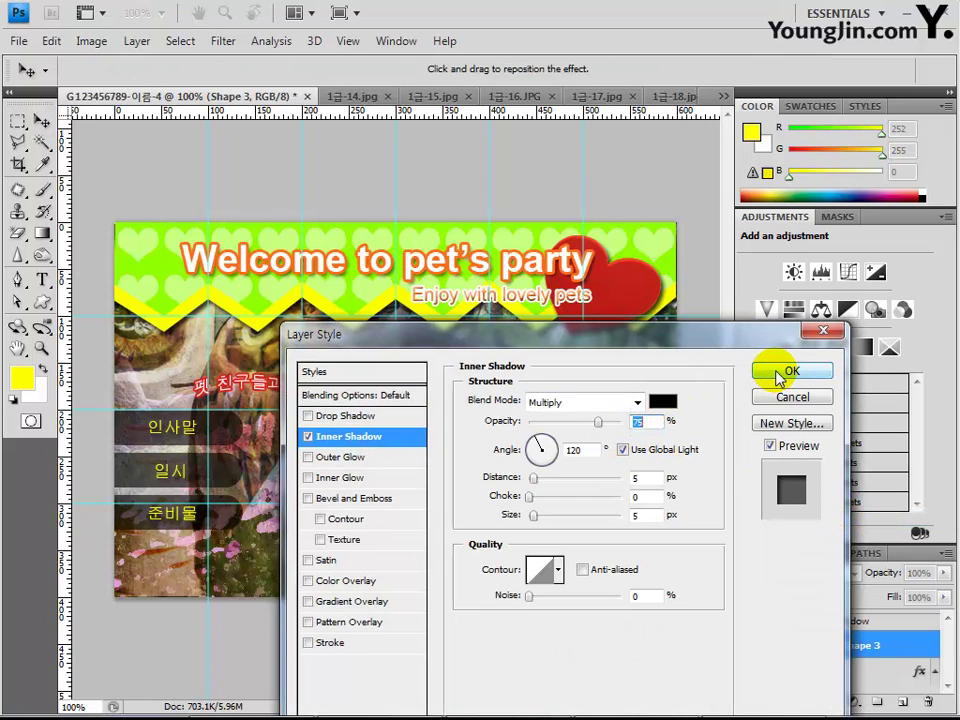
click(795, 374)
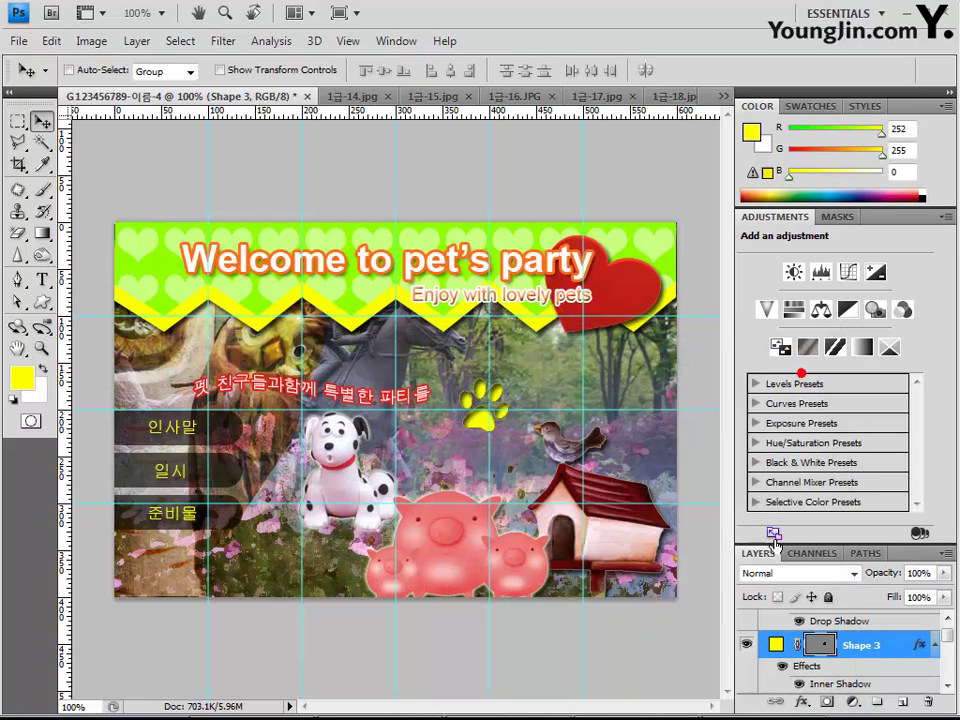
- Duplicate the paw print to a spot above the bird and recolour the copy to #fe9458
drag(545, 460, 490, 443)
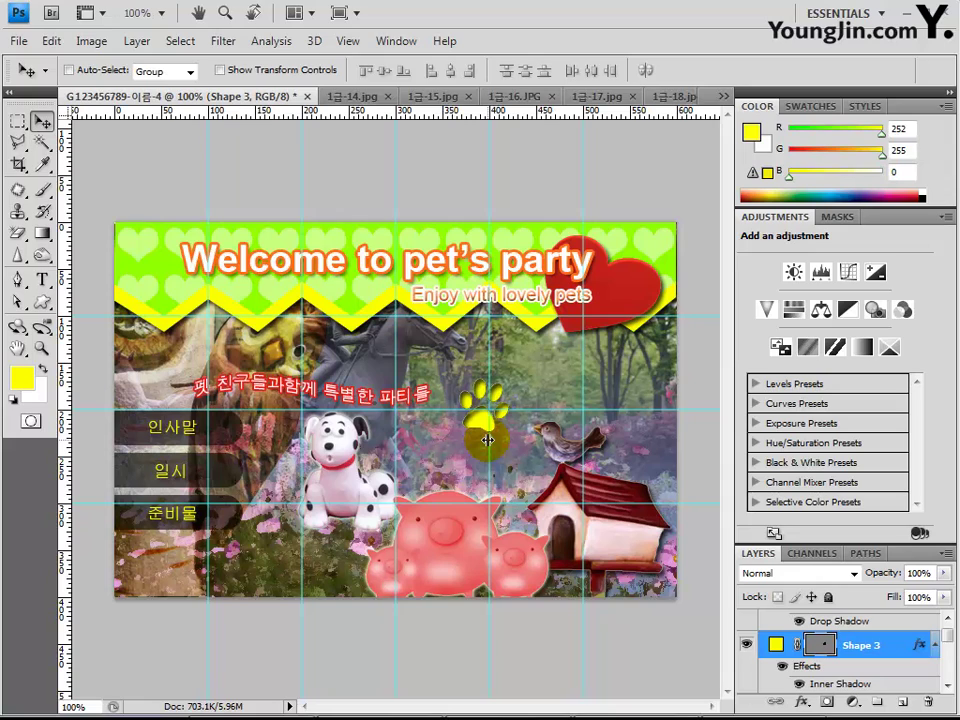
drag(487, 441, 538, 406)
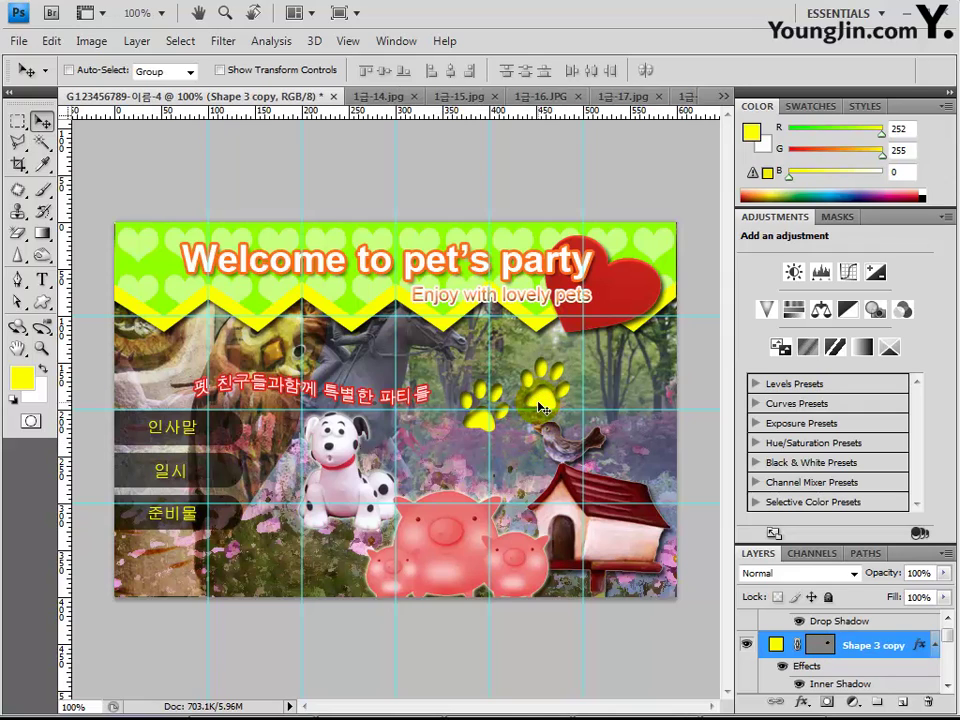
click(776, 645)
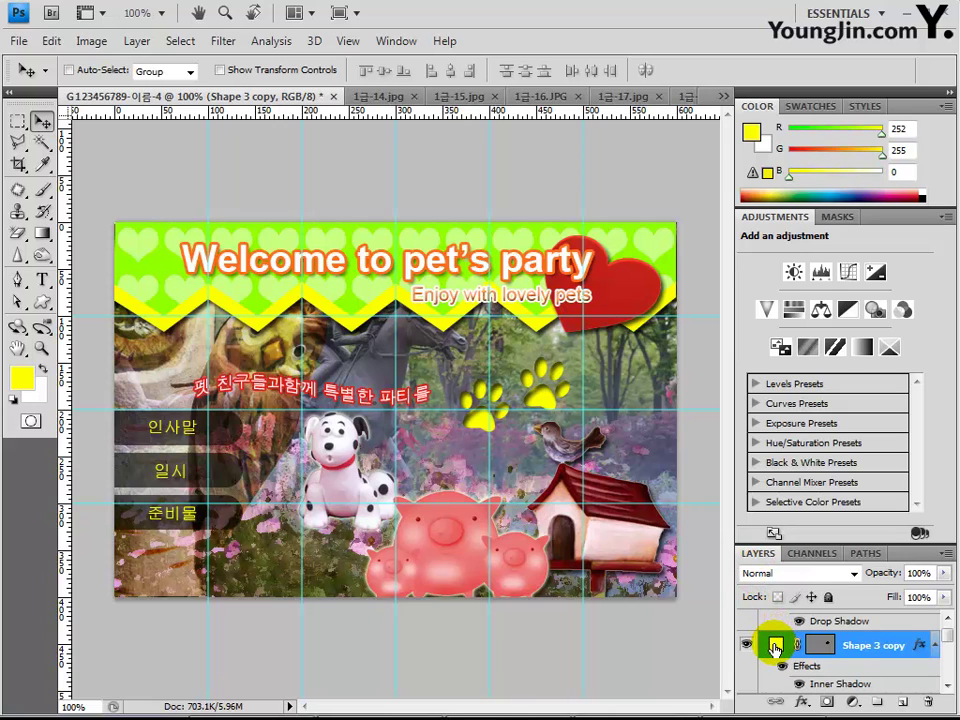
double_click(776, 647)
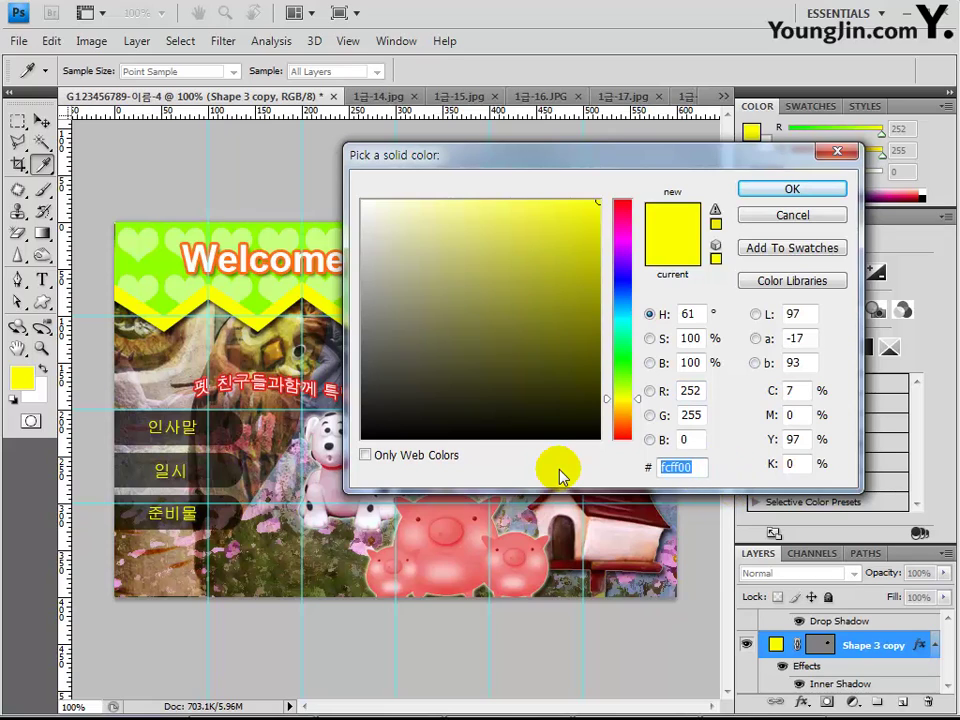
text(fe)
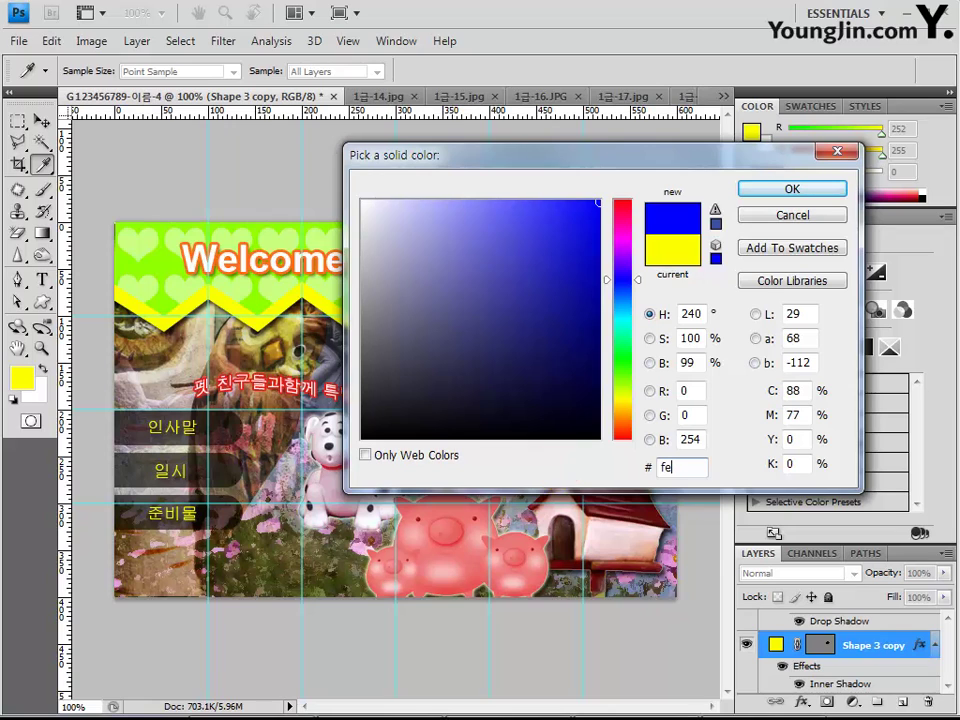
text(9458)
key(Return)
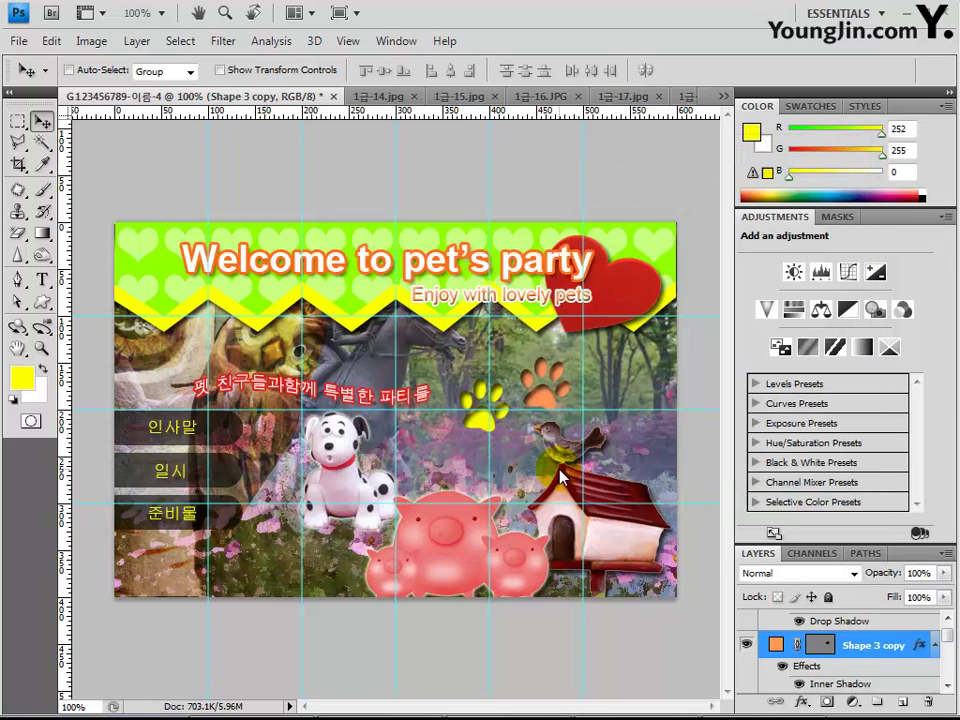
- Scale the orange paw print to 80% and rotate it about -12.7°
key(ctrl+t)
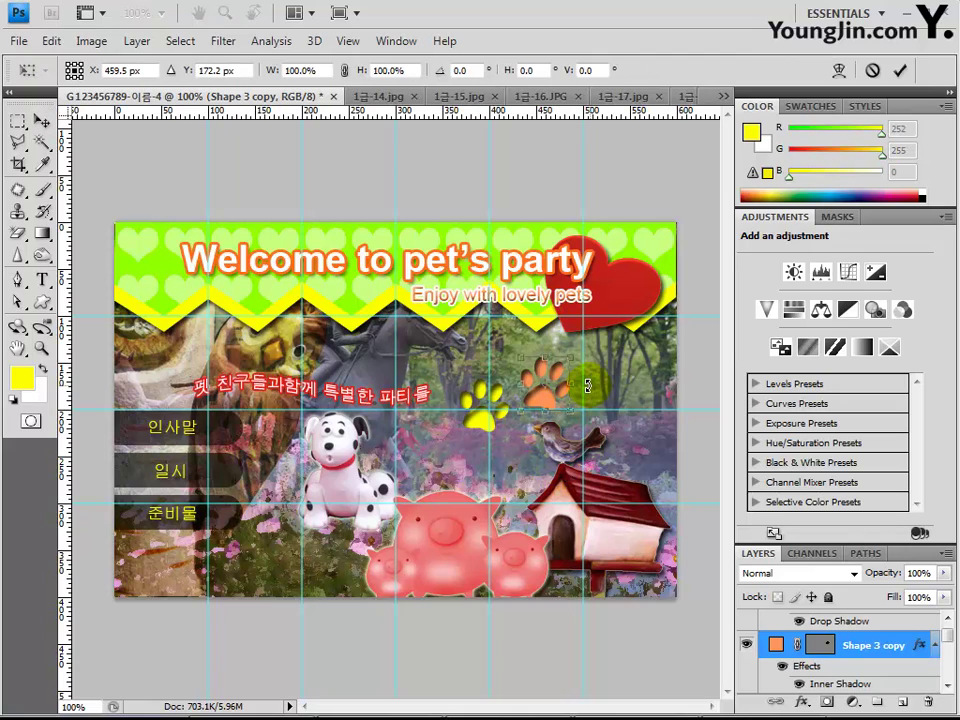
mouse_move(587, 367)
mouse_down()
mouse_move(582, 359)
mouse_move(584, 394)
mouse_up()
drag(562, 392, 582, 387)
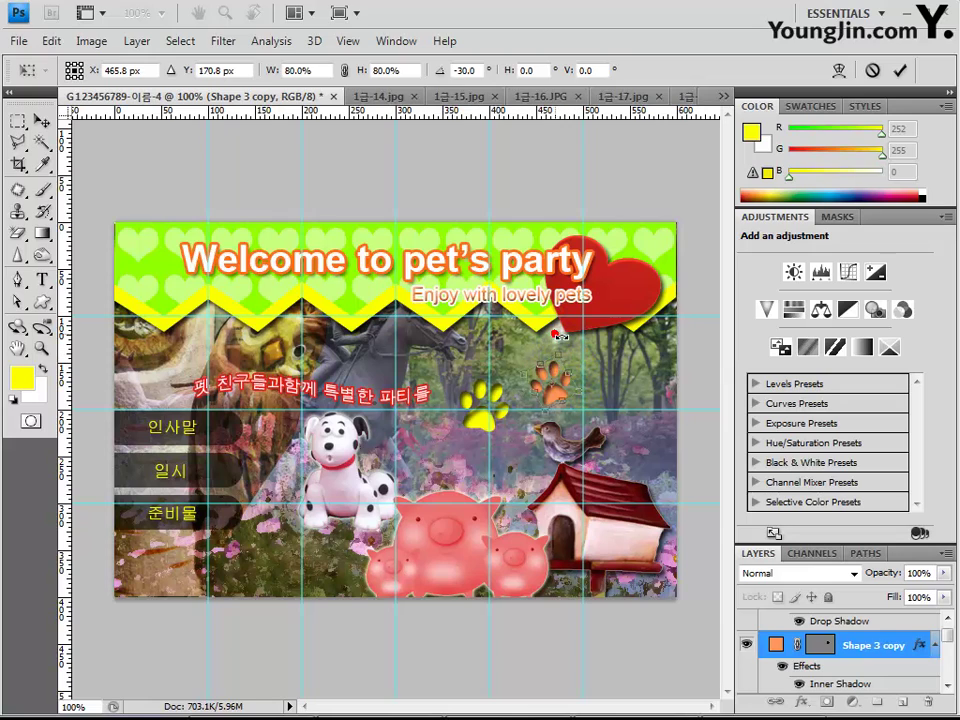
drag(555, 336, 571, 341)
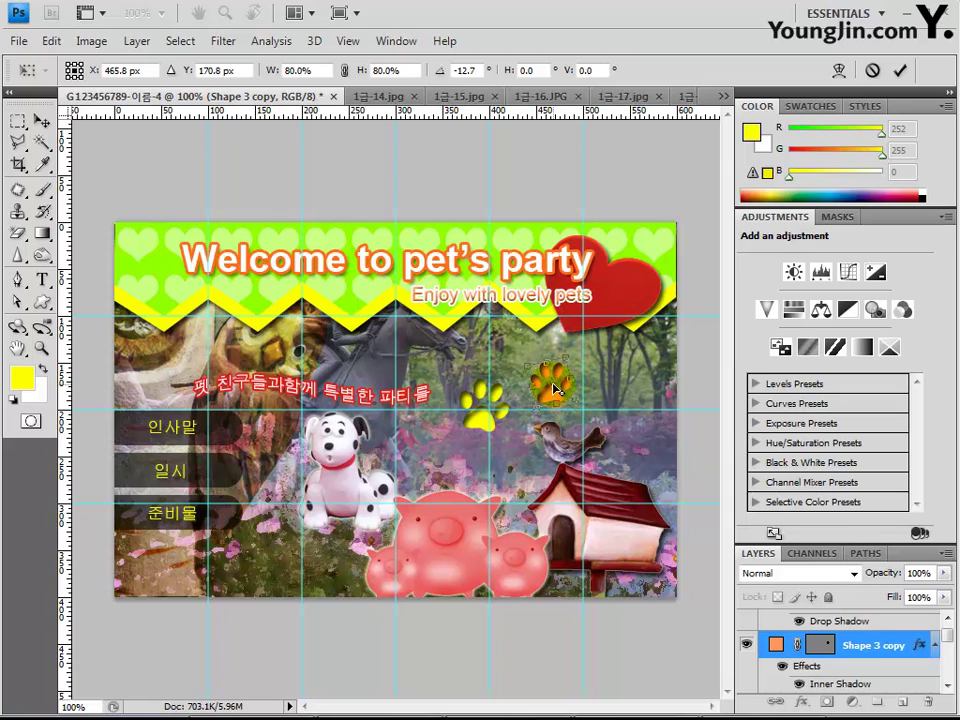
key(Return)
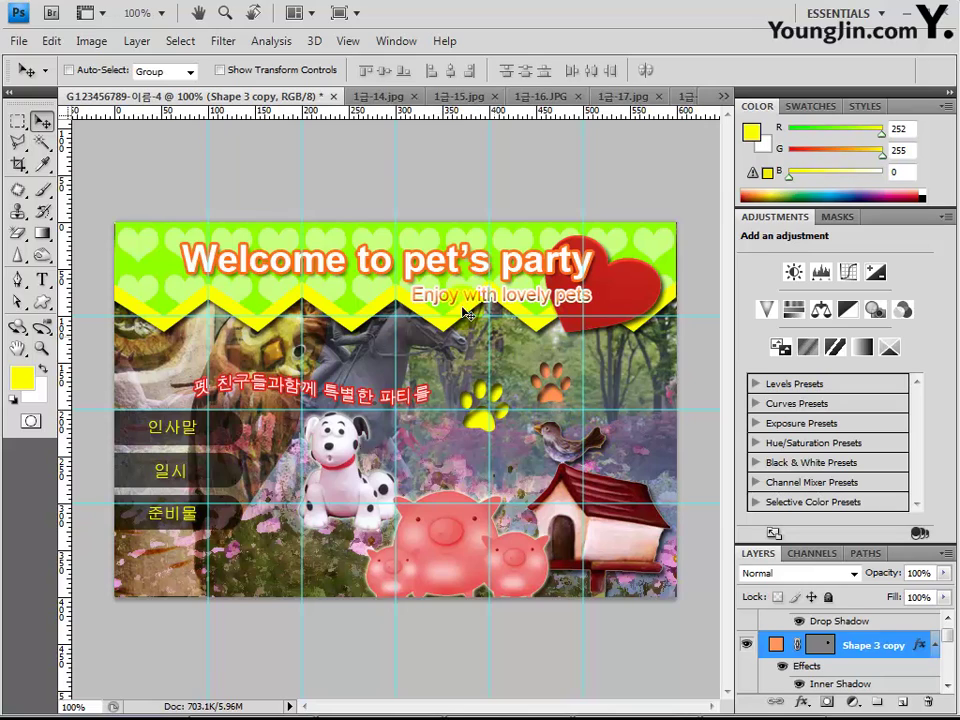
- Clear all guides from the document
click(345, 42)
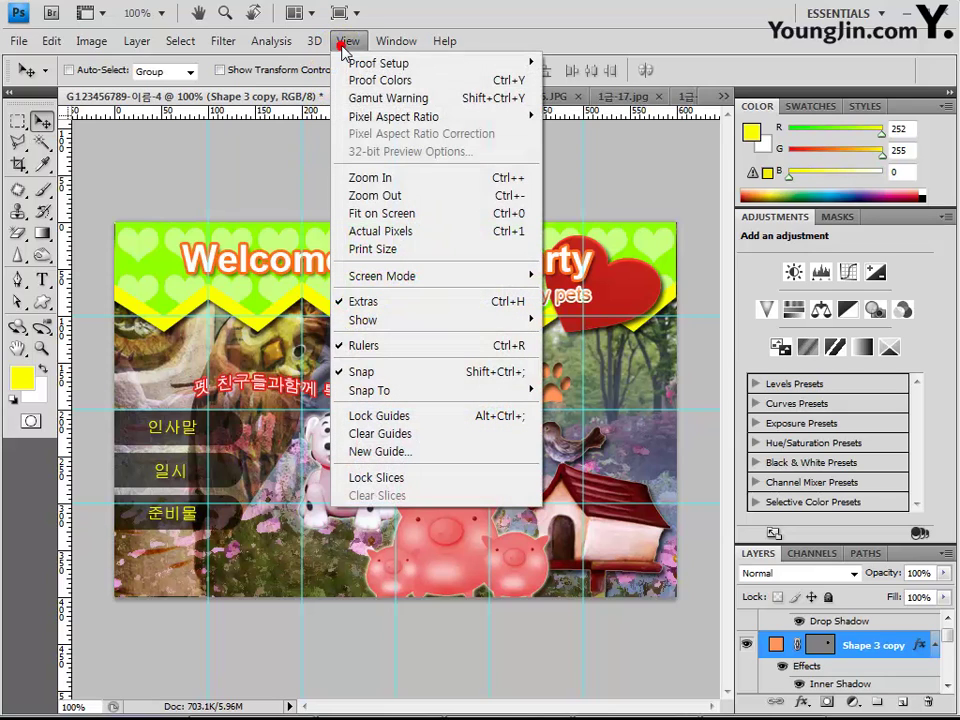
click(410, 436)
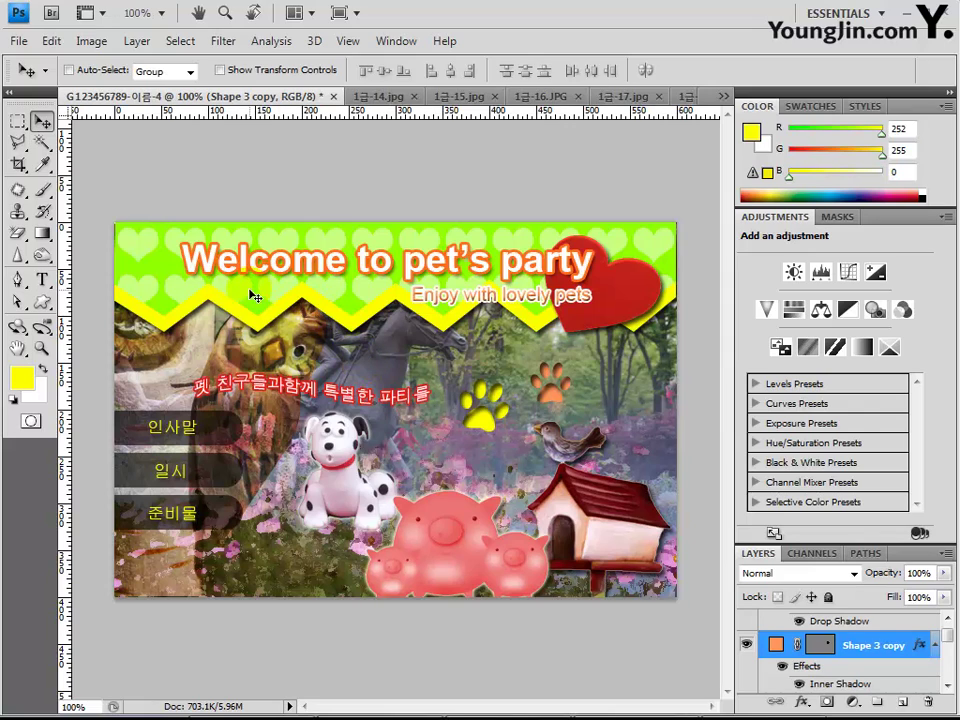
click(22, 41)
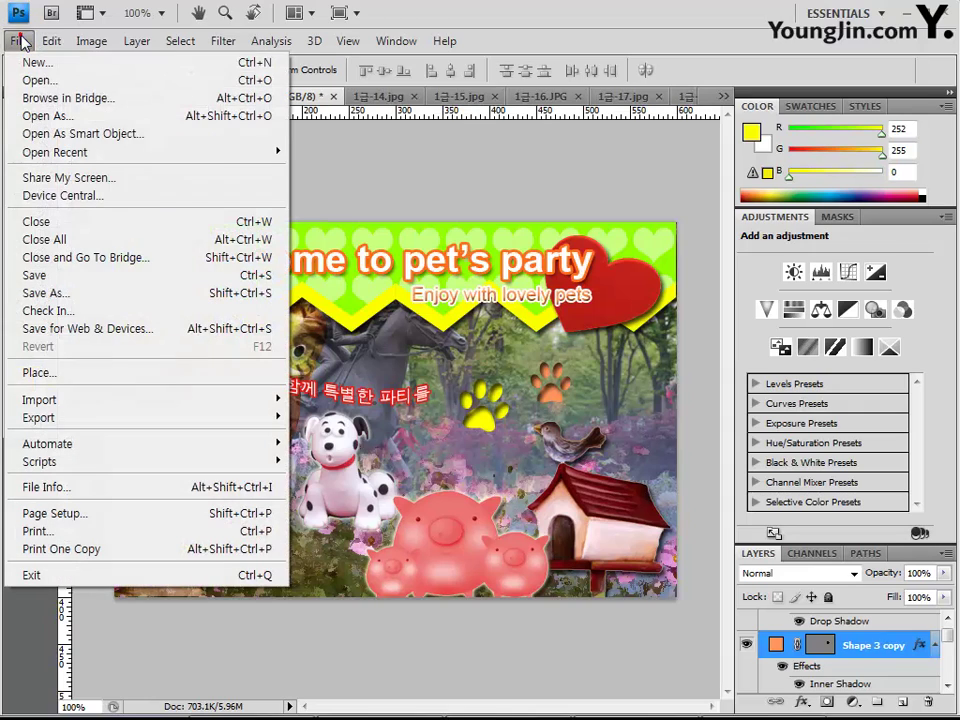
click(108, 292)
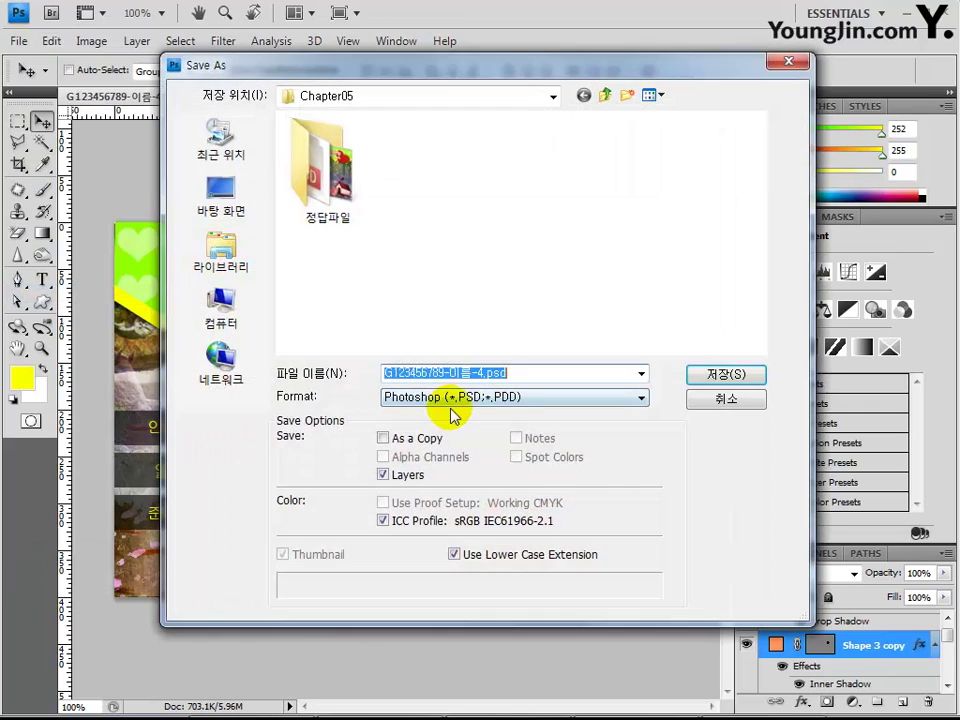
click(454, 398)
click(503, 516)
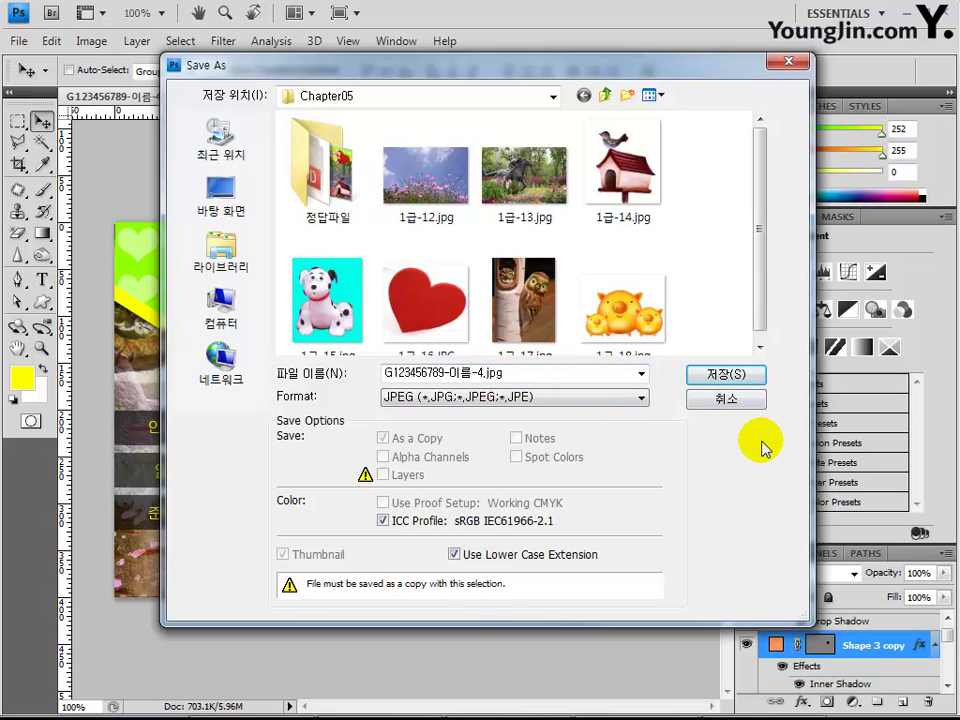
key(Escape)
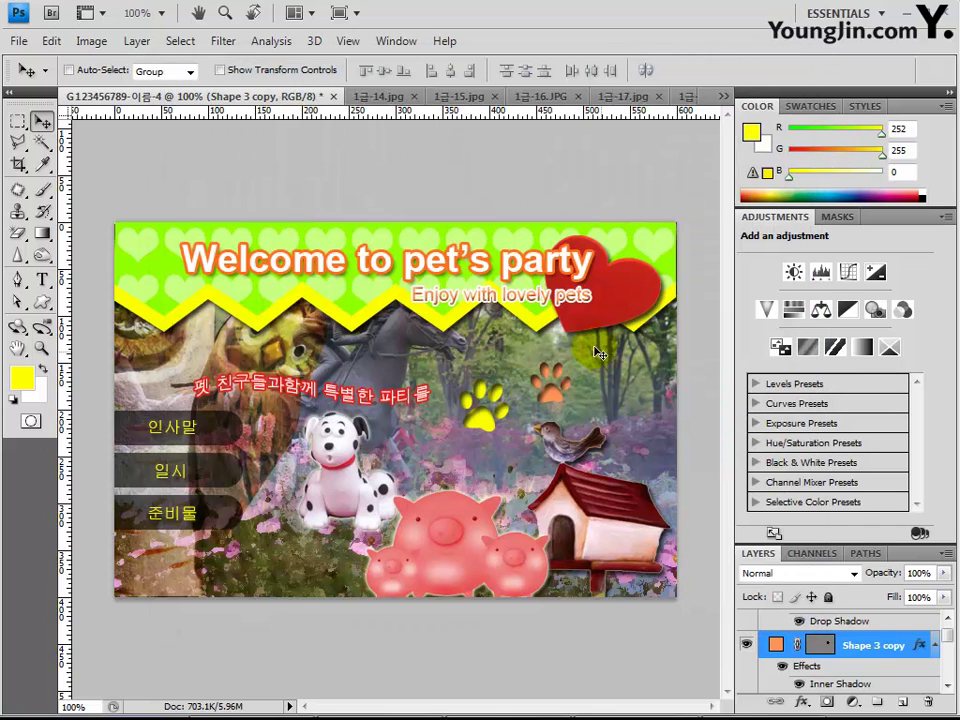
- Resize the whole image to a width of 60 pixels, keeping proportions constrained and layer styles scaled
click(107, 47)
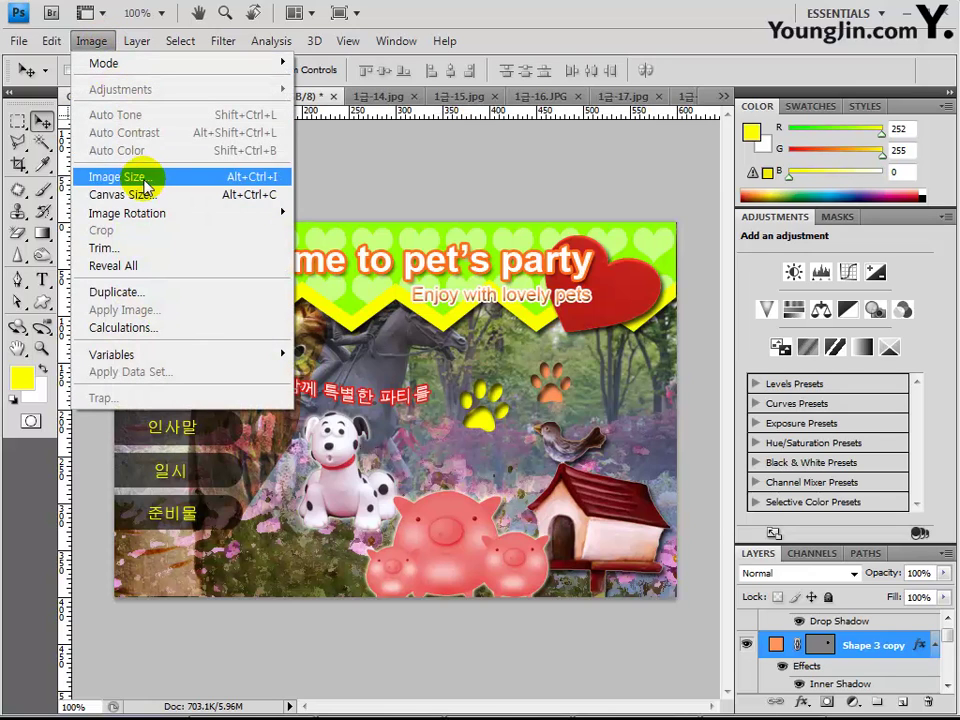
click(130, 177)
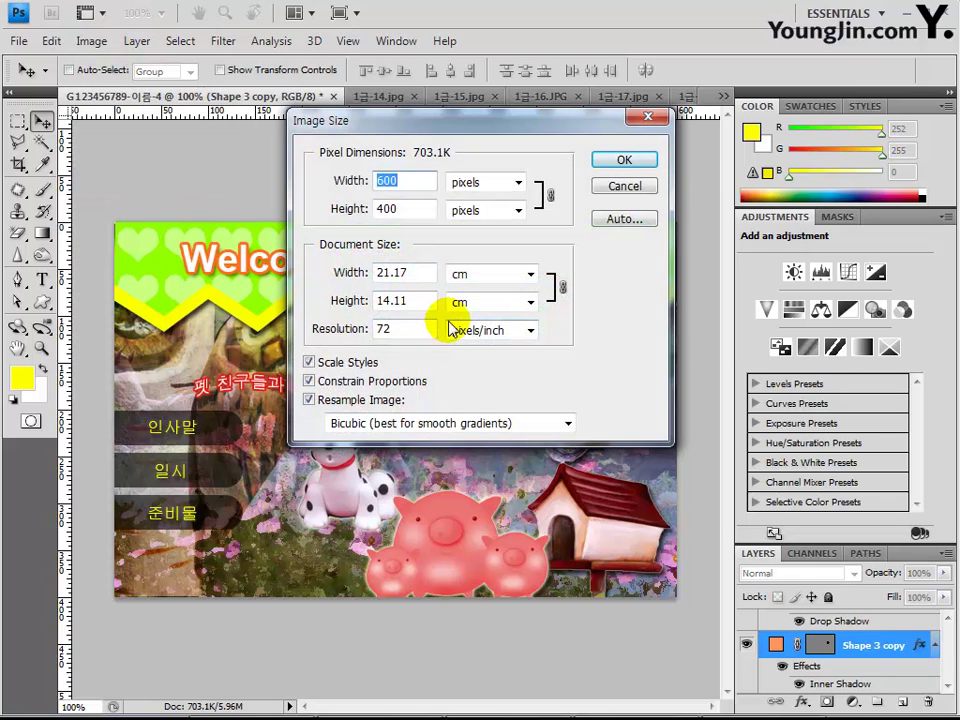
text(60)
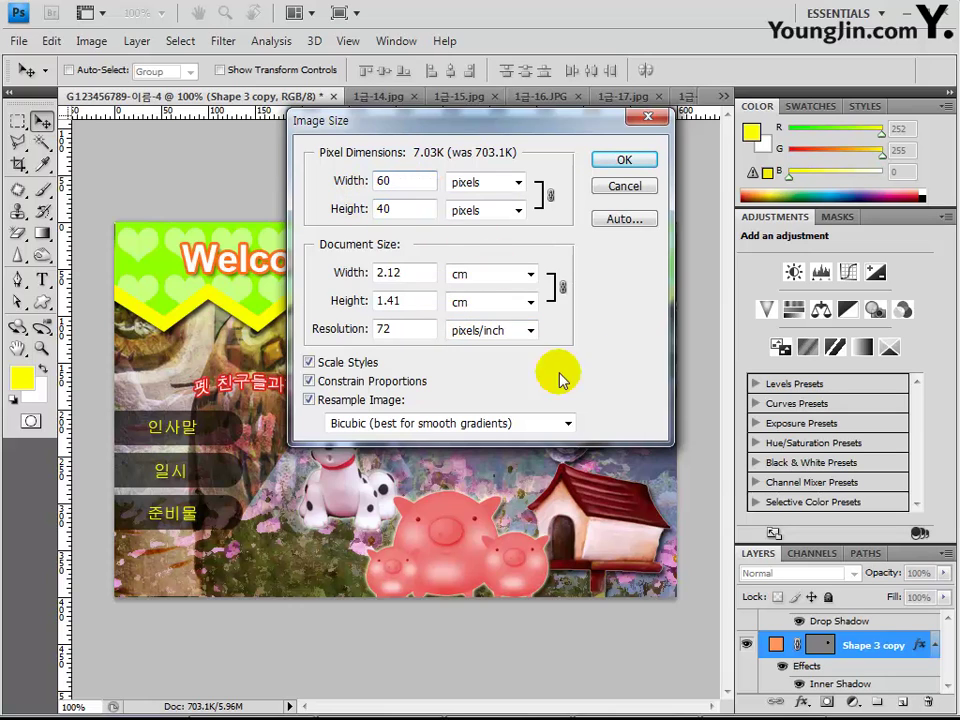
click(624, 161)
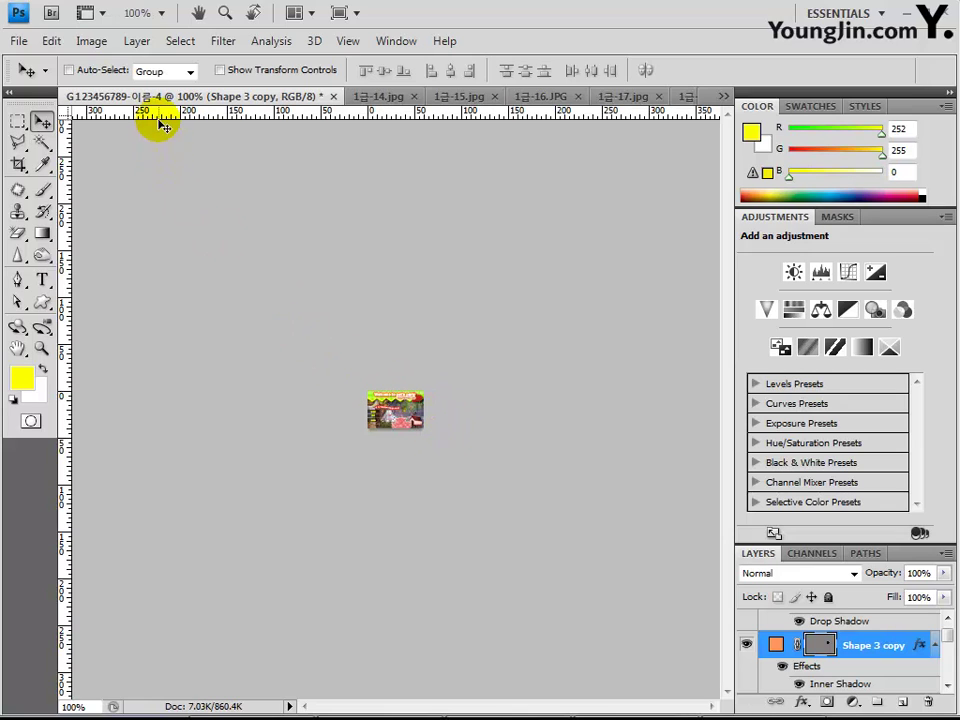
click(18, 41)
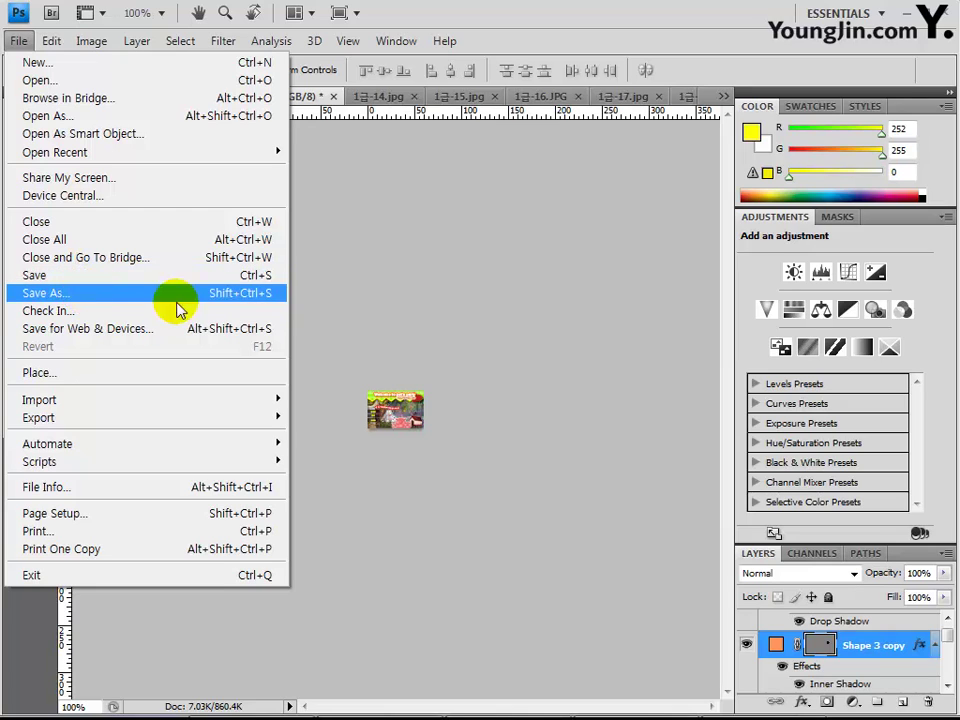
click(653, 47)
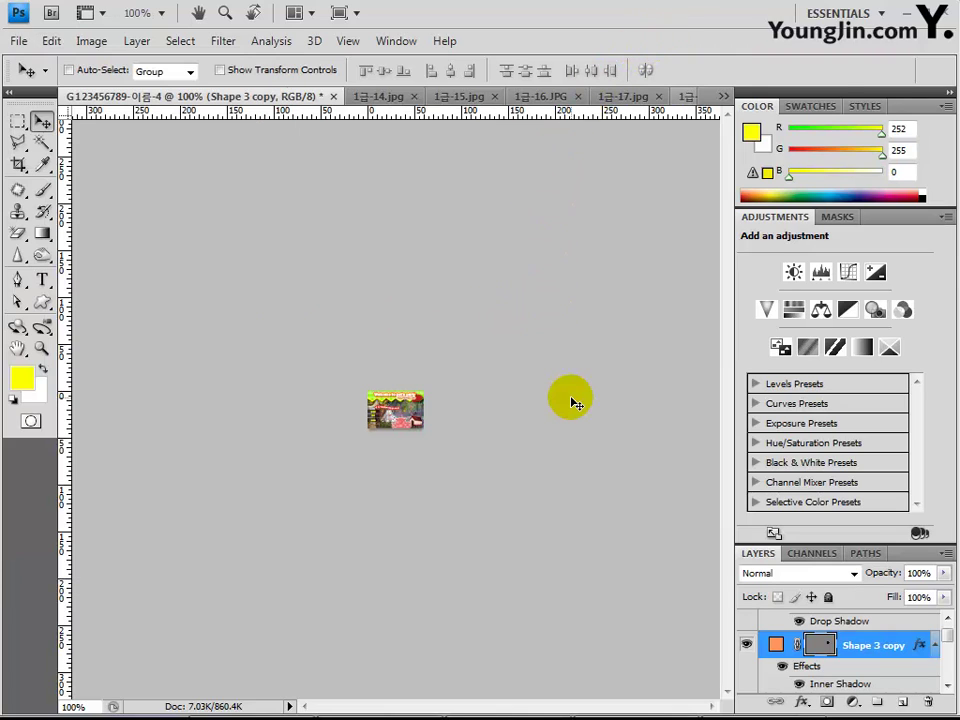